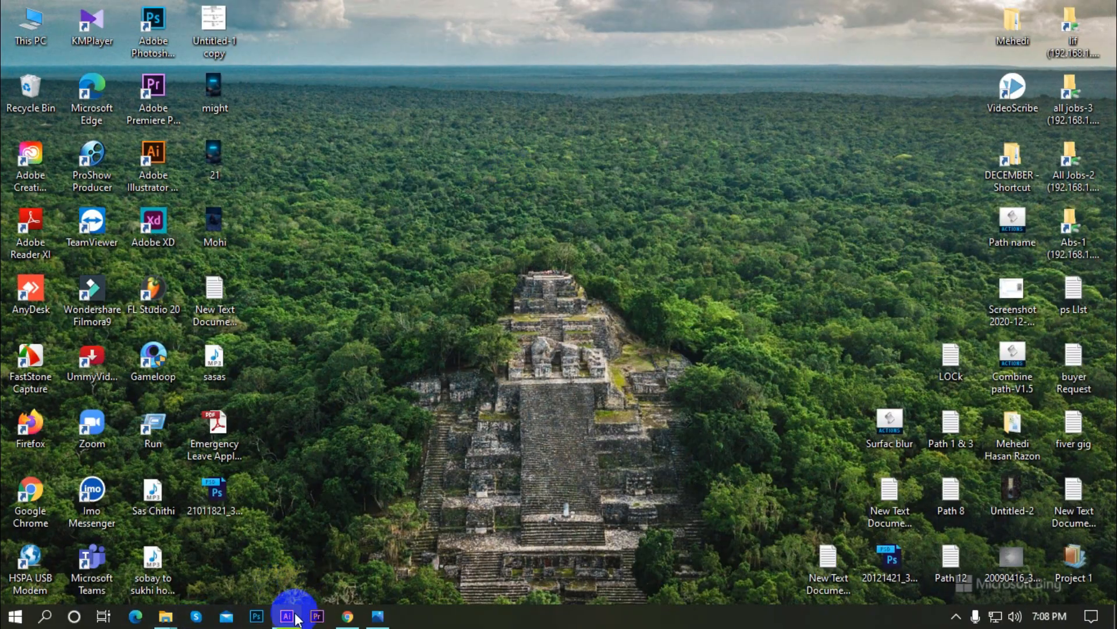
Switch to Illustrator and create a new 1280 x 720 px document in RGB color
{"action": "left_click", "coordinate": [291, 612]}
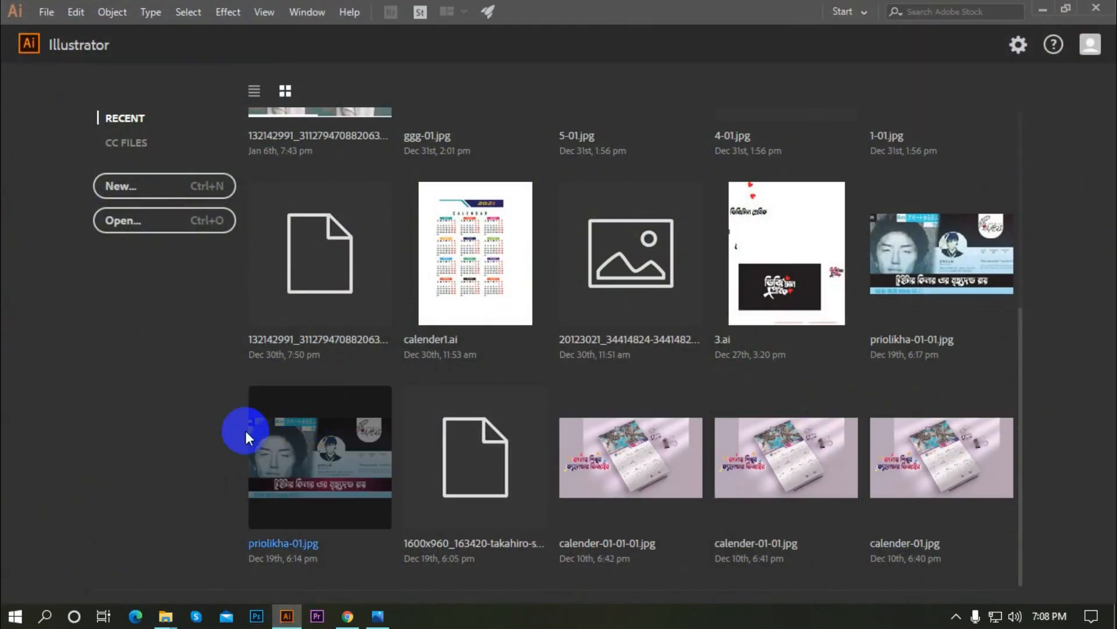
{"action": "left_click", "coordinate": [167, 198]}
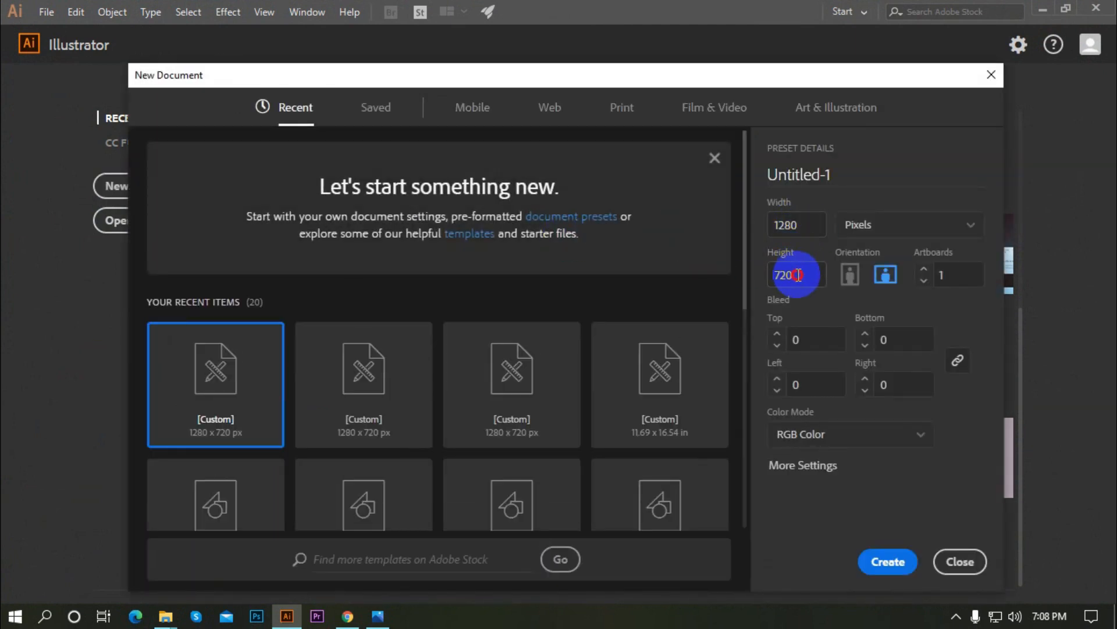
{"action": "left_click", "coordinate": [779, 274]}
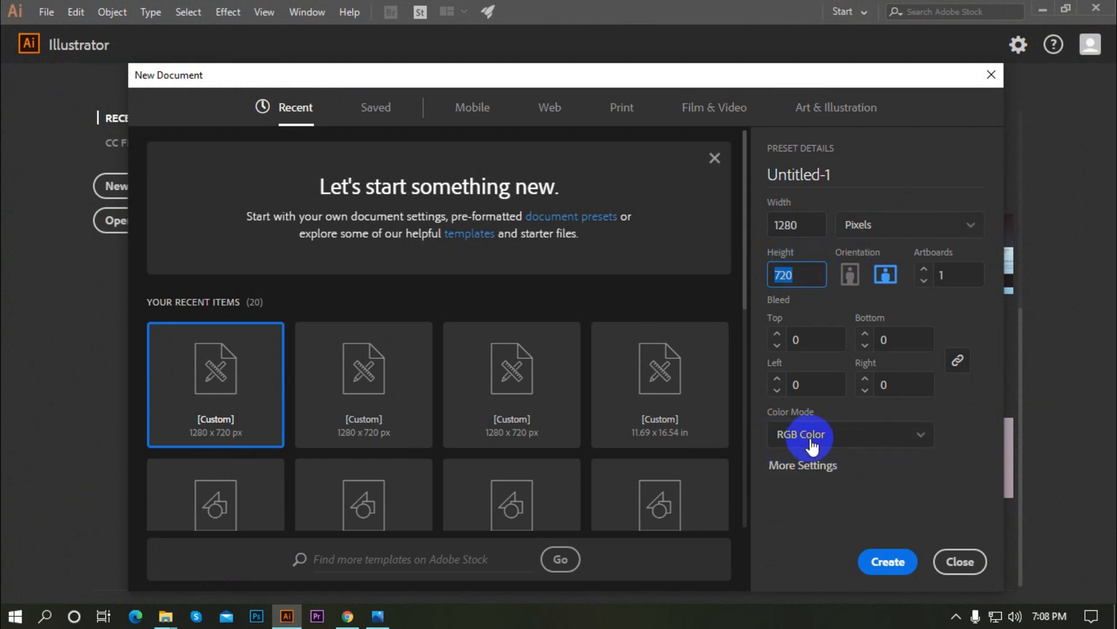
{"action": "left_click", "coordinate": [888, 562]}
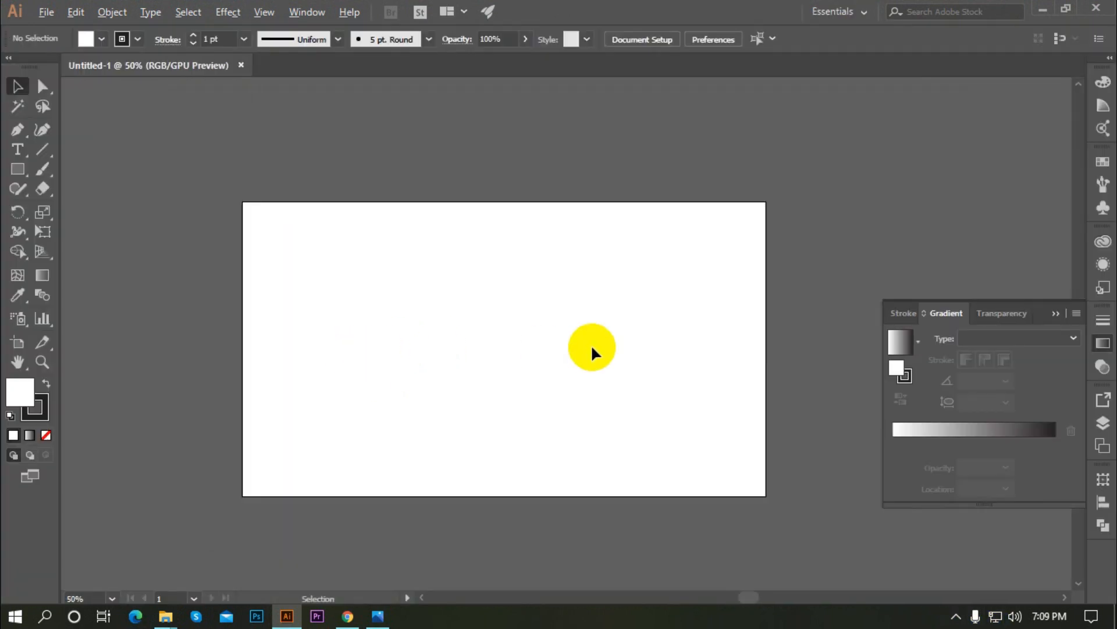
Browse the installed font families, including the Bengali ANSI typefaces among the recent fonts
{"action": "scroll", "coordinate": [363, 346], "scroll_direction": "down", "scroll_amount": 1}
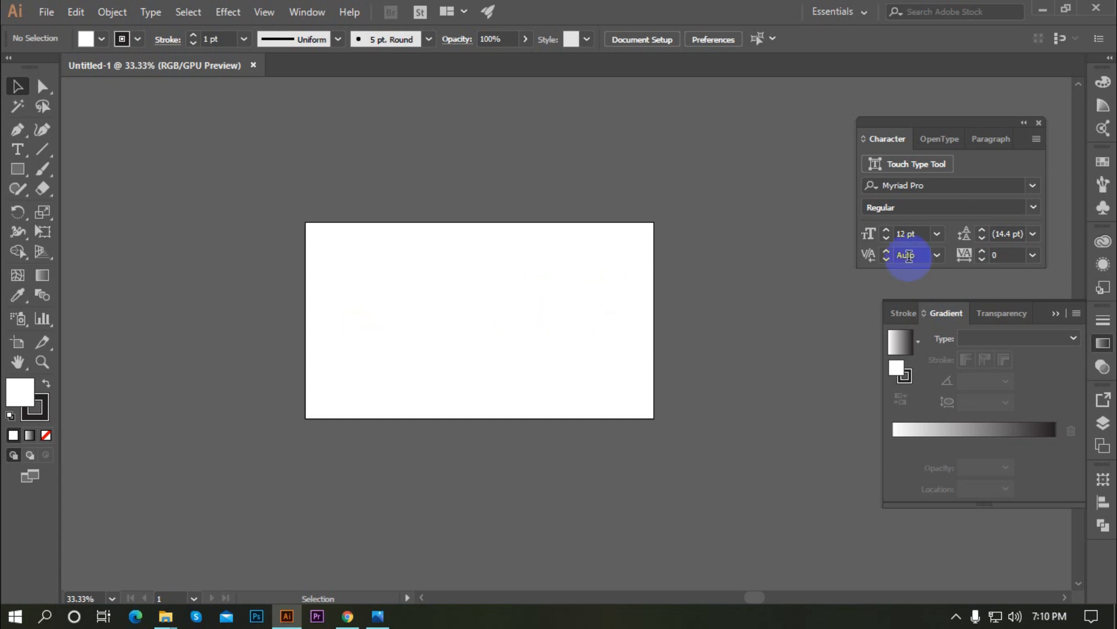
{"action": "left_click", "coordinate": [1036, 185]}
{"action": "left_click_drag", "start_coordinate": [1098, 437], "coordinate": [1108, 241]}
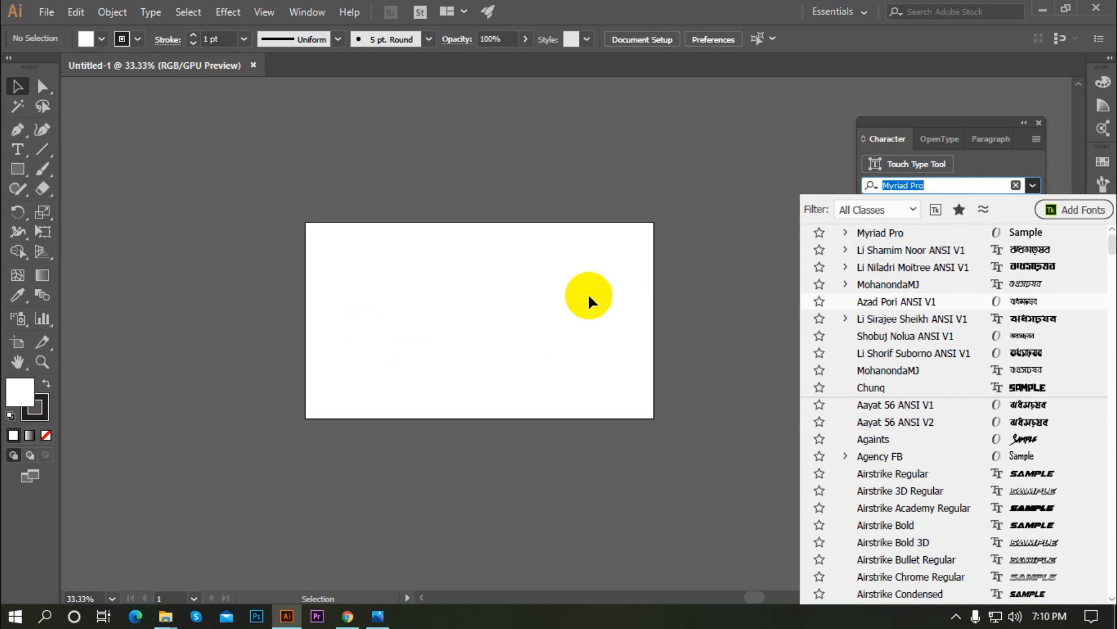
{"action": "left_click", "coordinate": [415, 306]}
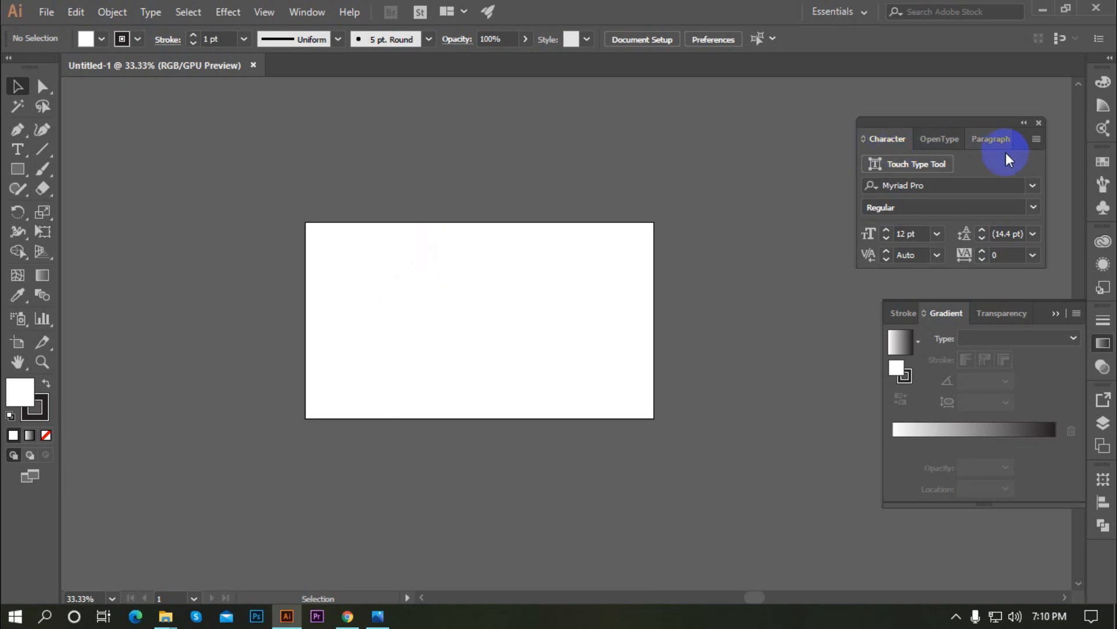
{"action": "left_click", "coordinate": [1034, 186]}
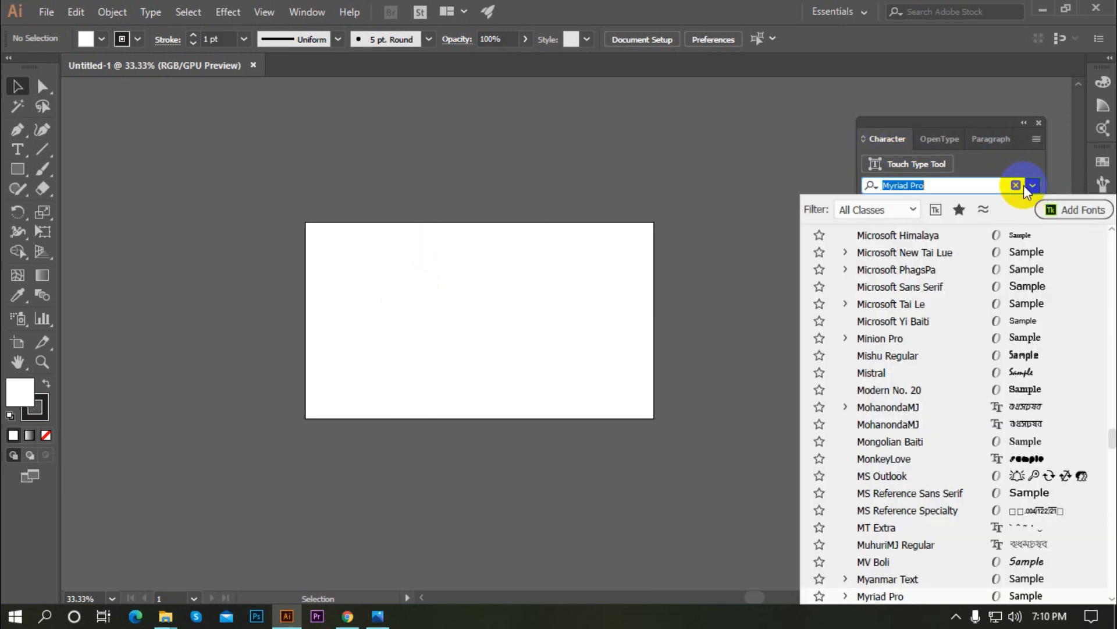
{"action": "left_click", "coordinate": [545, 319]}
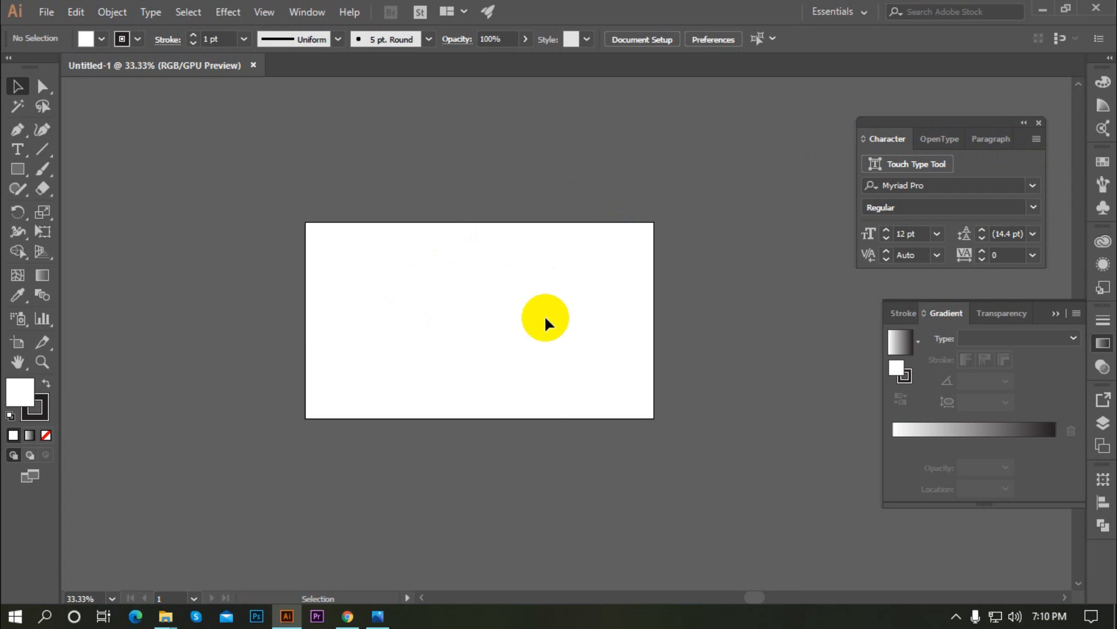
{"action": "right_click", "coordinate": [505, 310]}
{"action": "left_click", "coordinate": [418, 304]}
{"action": "scroll", "coordinate": [460, 288], "scroll_direction": "down", "scroll_amount": 1}
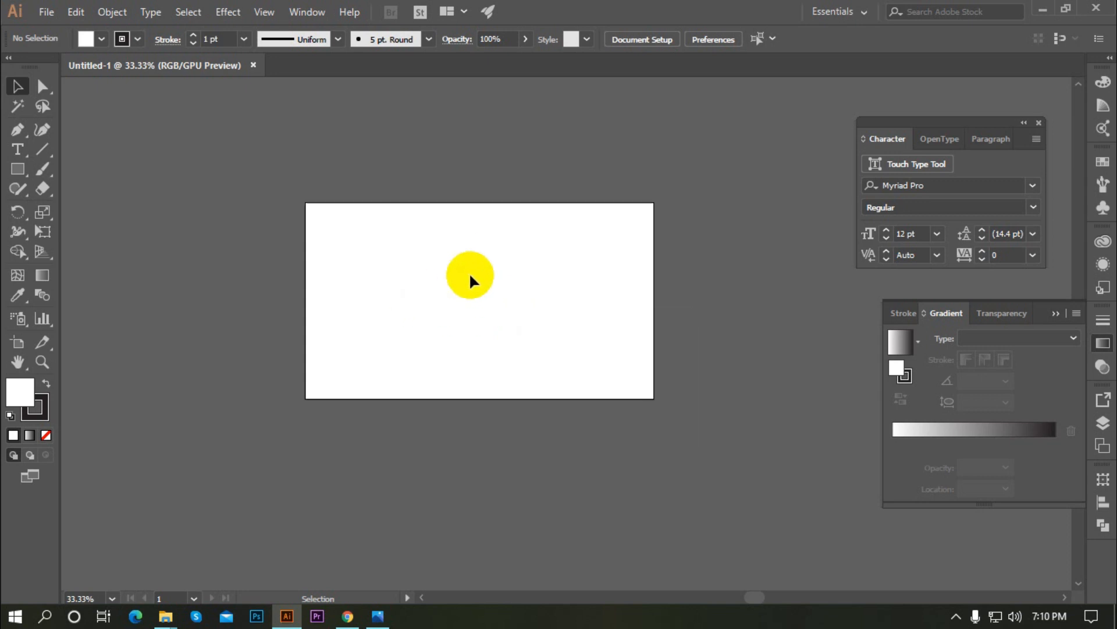
{"action": "scroll", "coordinate": [471, 282], "scroll_direction": "up", "scroll_amount": 1}
Choose a command of the background program with the round blue icon among the hidden system tray programs
{"action": "left_click", "coordinate": [955, 616]}
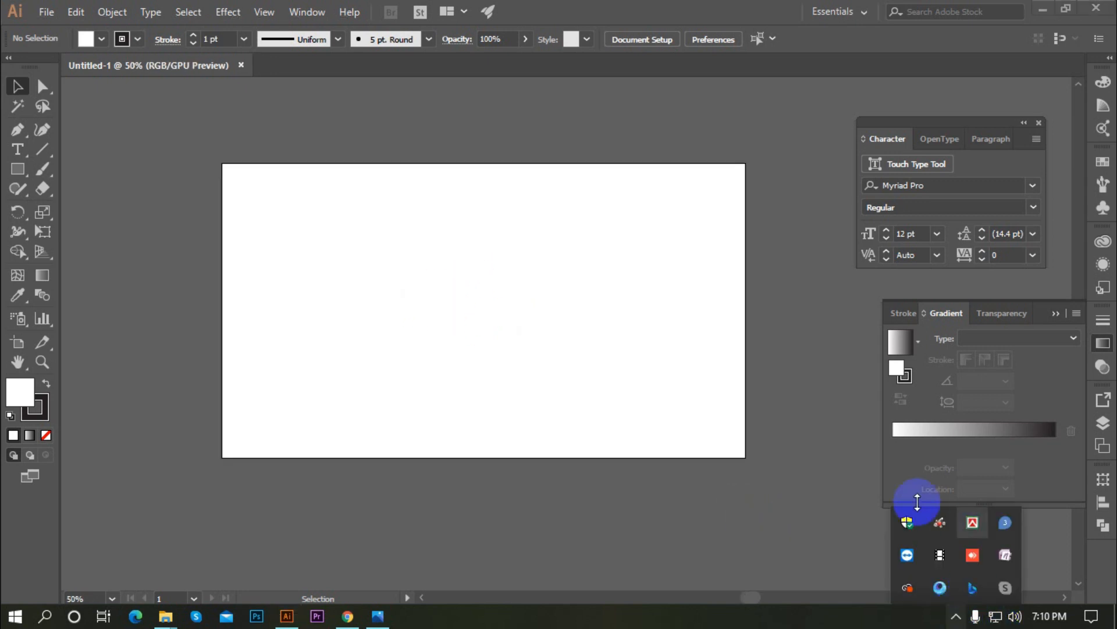
{"action": "right_click", "coordinate": [1002, 522]}
{"action": "left_click", "coordinate": [891, 446]}
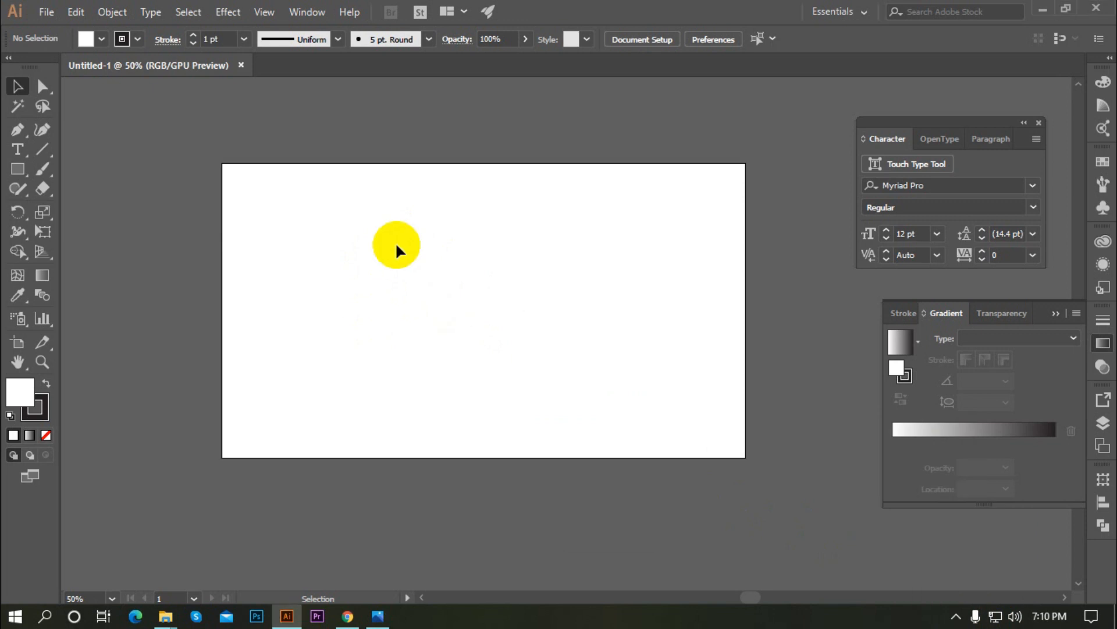
Place point text in the artboard's upper middle and format it as 72 pt Li Shamim Noor ANSI V1
{"action": "left_click", "coordinate": [18, 150]}
{"action": "left_click", "coordinate": [419, 243]}
{"action": "left_click", "coordinate": [937, 234]}
{"action": "left_click", "coordinate": [1010, 356]}
{"action": "left_click", "coordinate": [1033, 186]}
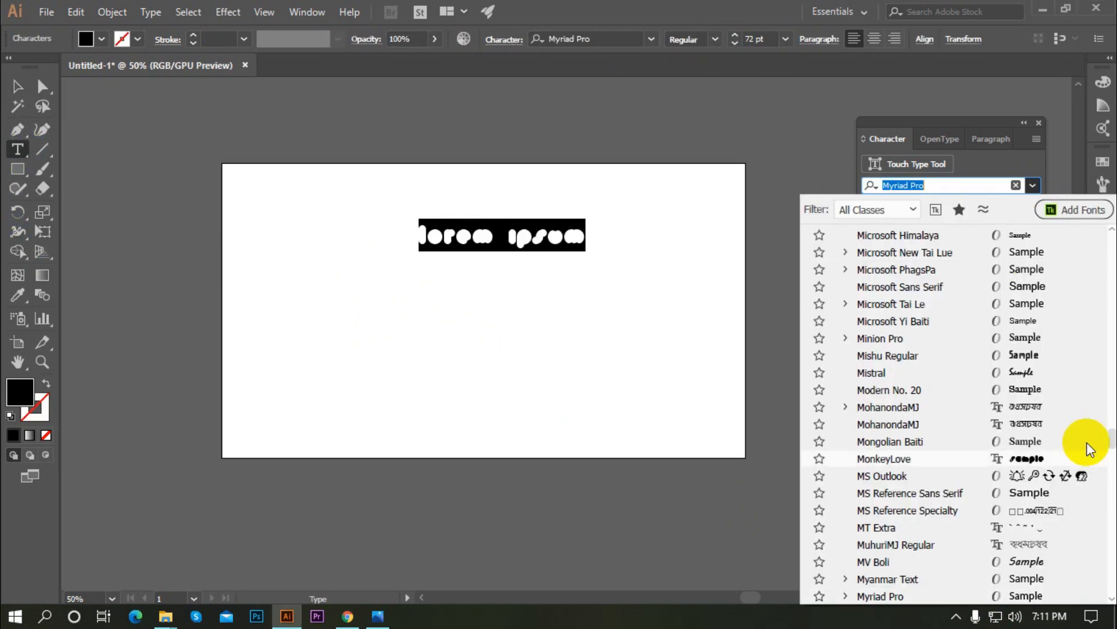
{"action": "scroll", "coordinate": [1088, 443], "scroll_direction": "up", "scroll_amount": 5}
{"action": "left_click", "coordinate": [1033, 244]}
Replace the placeholder text with "তোকে ভালোবাসি আমি" and finish text editing
{"action": "type", "text": "তোকে ভালোবাসি আ"}
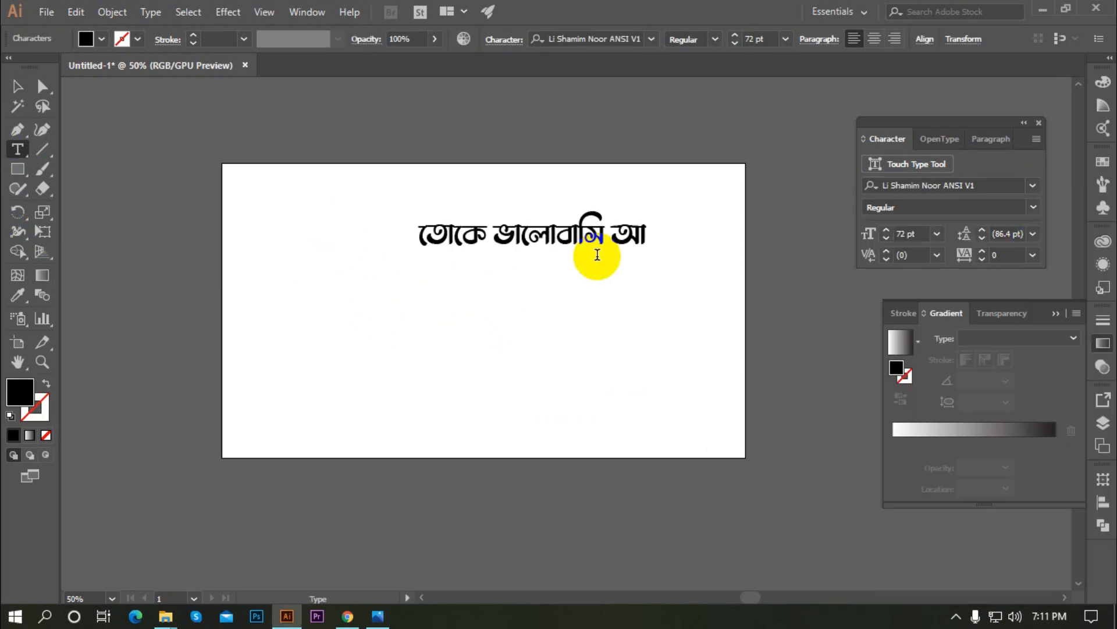
{"action": "type", "text": "মি"}
{"action": "scroll", "coordinate": [643, 256], "scroll_direction": "up", "scroll_amount": 2}
{"action": "scroll", "coordinate": [471, 337], "scroll_direction": "down", "scroll_amount": 1}
{"action": "left_click", "coordinate": [18, 86]}
{"action": "left_click", "coordinate": [449, 373]}
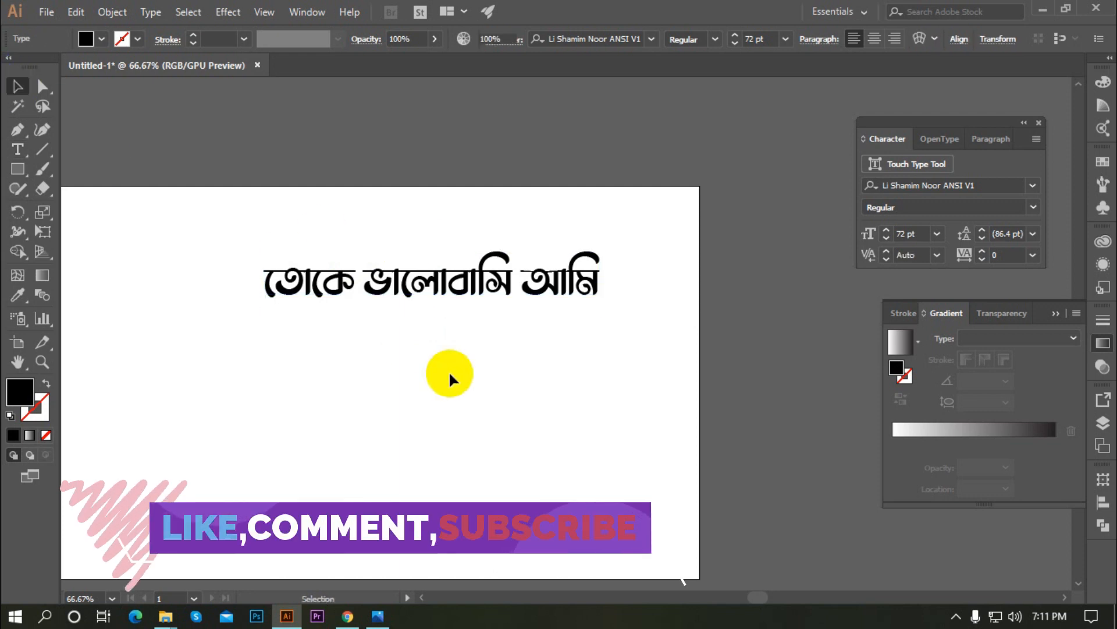
Examine the letter shapes and word spacing of the Bengali phrase up close
{"action": "scroll", "coordinate": [466, 352], "scroll_direction": "up", "scroll_amount": 1}
{"action": "scroll", "coordinate": [448, 331], "scroll_direction": "down", "scroll_amount": 1}
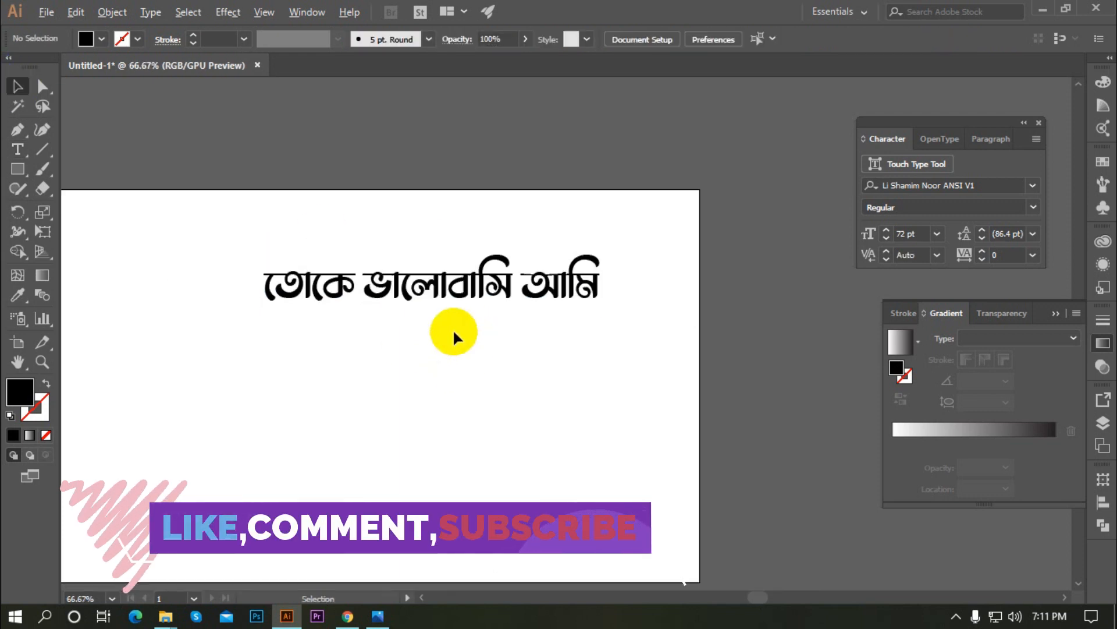
{"action": "scroll", "coordinate": [554, 337], "scroll_direction": "up", "scroll_amount": 1}
{"action": "left_click", "coordinate": [502, 280]}
{"action": "left_click", "coordinate": [550, 354]}
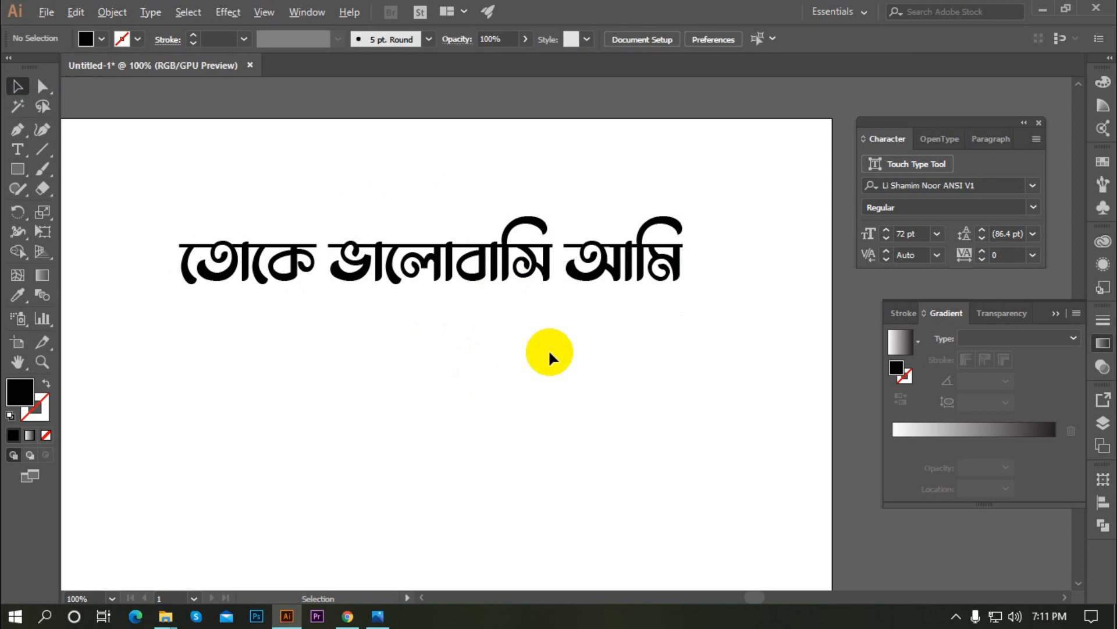
{"action": "scroll", "coordinate": [556, 346], "scroll_direction": "down", "scroll_amount": 1}
{"action": "scroll", "coordinate": [502, 338], "scroll_direction": "up", "scroll_amount": 1}
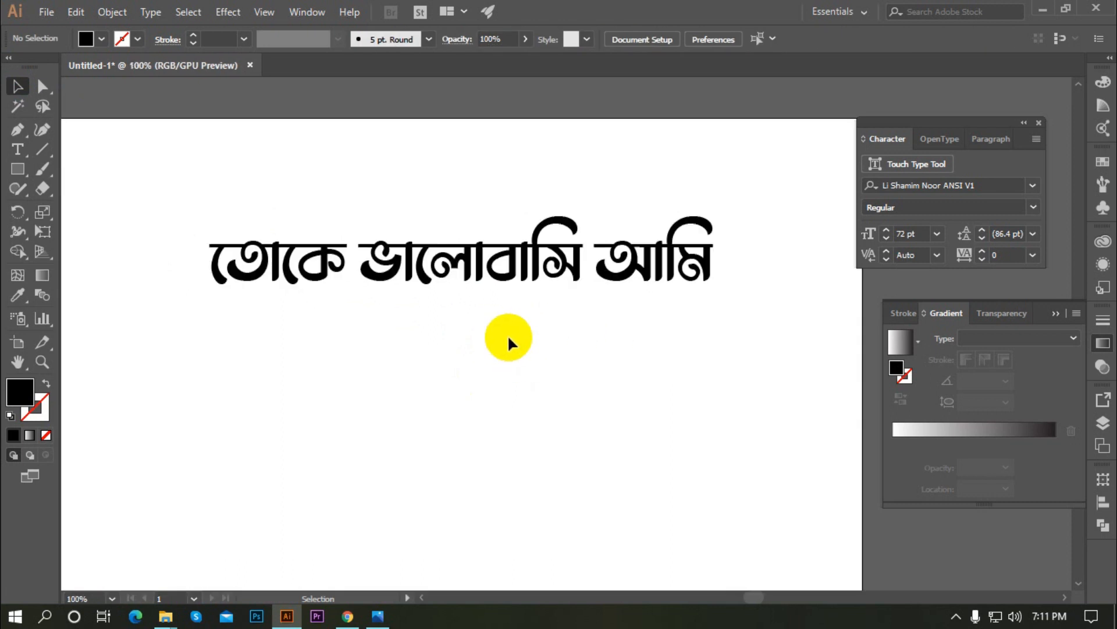
{"action": "scroll", "coordinate": [510, 335], "scroll_direction": "down", "scroll_amount": 1}
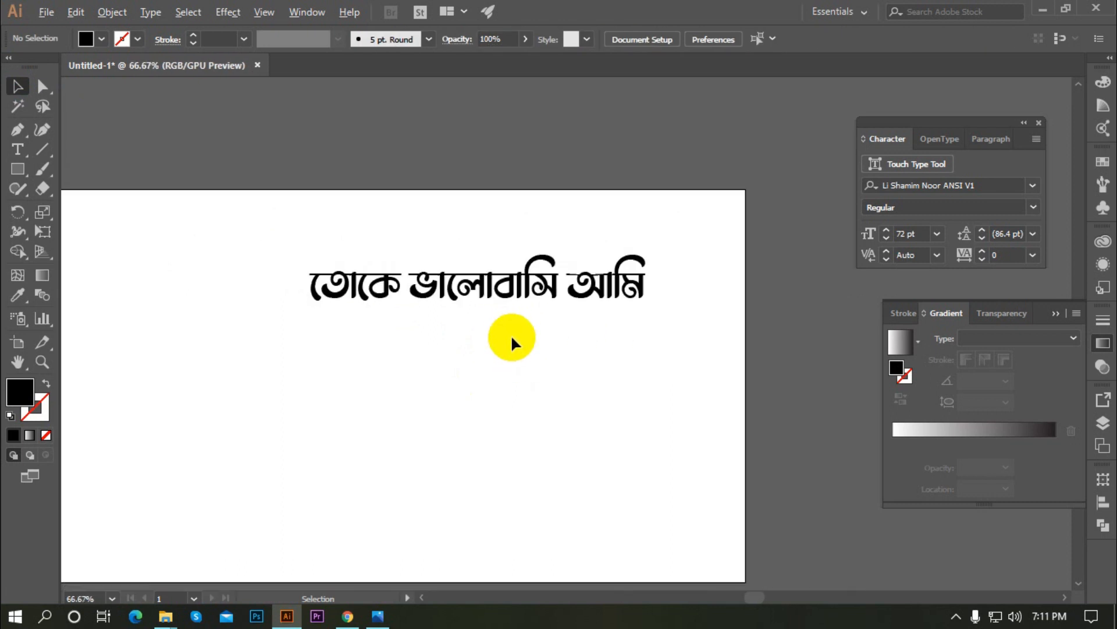
{"action": "scroll", "coordinate": [582, 335], "scroll_direction": "down", "scroll_amount": 2}
{"action": "scroll", "coordinate": [560, 338], "scroll_direction": "up", "scroll_amount": 1}
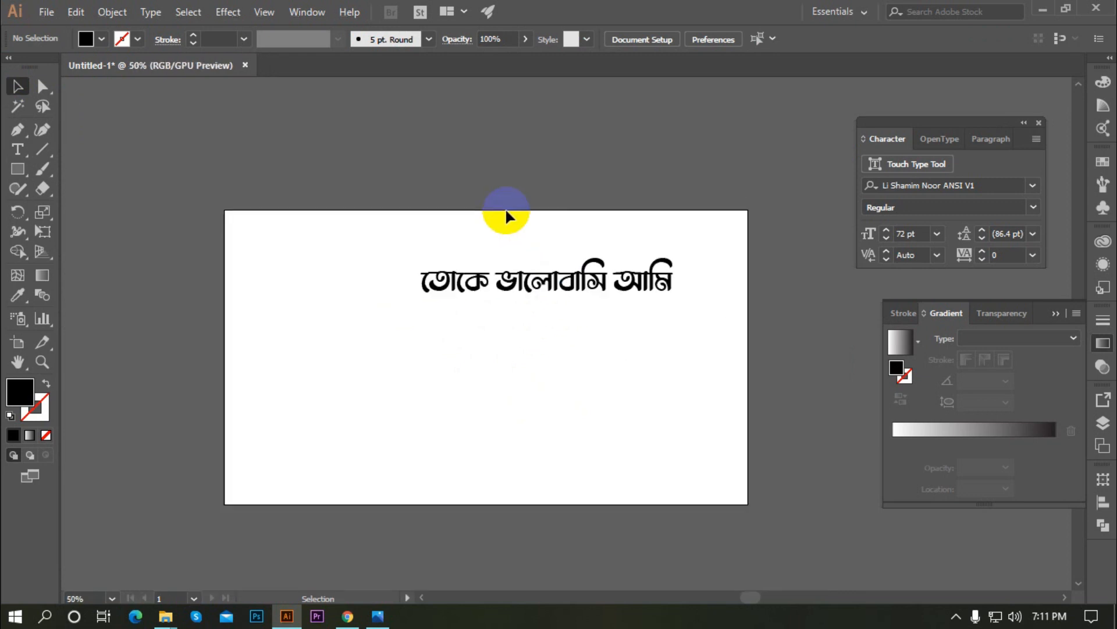
{"action": "scroll", "coordinate": [672, 294], "scroll_direction": "up", "scroll_amount": 1}
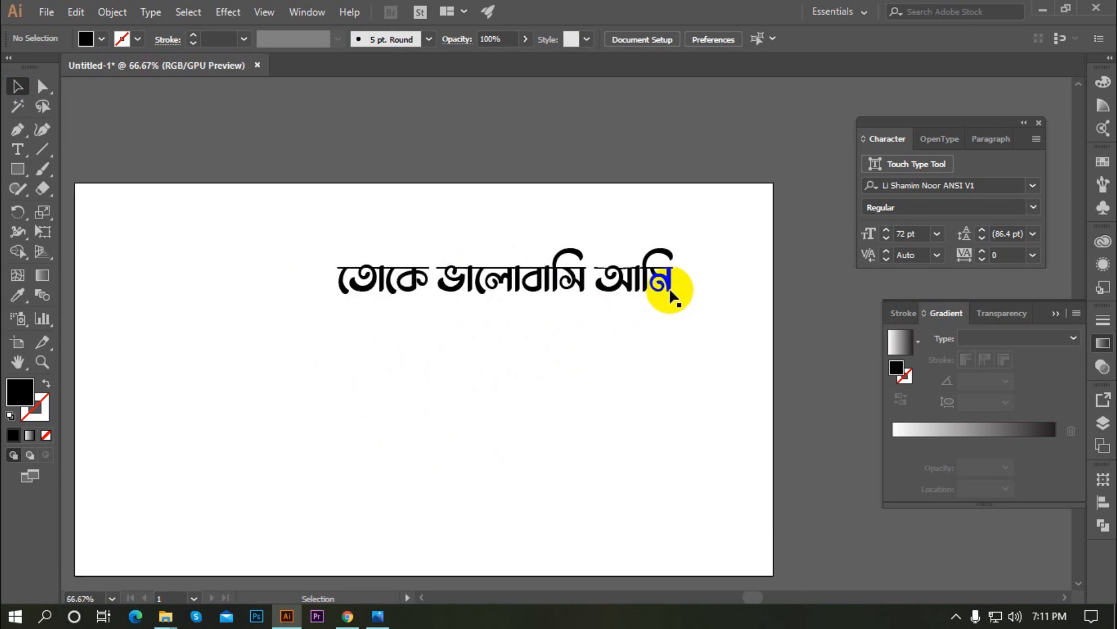
{"action": "scroll", "coordinate": [671, 292], "scroll_direction": "up", "scroll_amount": 1}
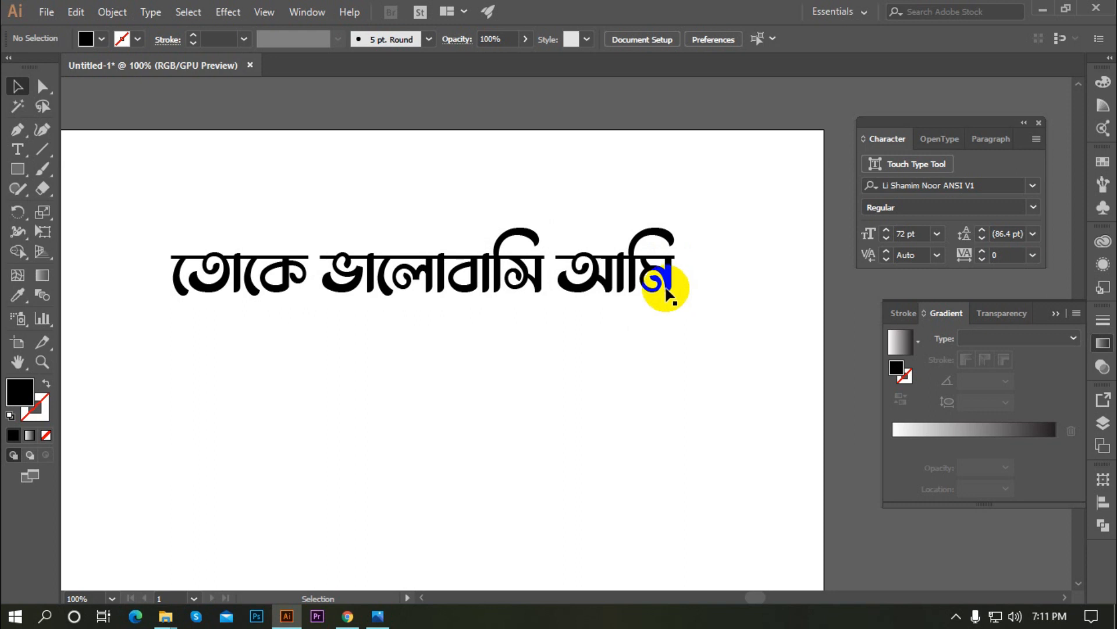
{"action": "scroll", "coordinate": [690, 291], "scroll_direction": "down", "scroll_amount": 1}
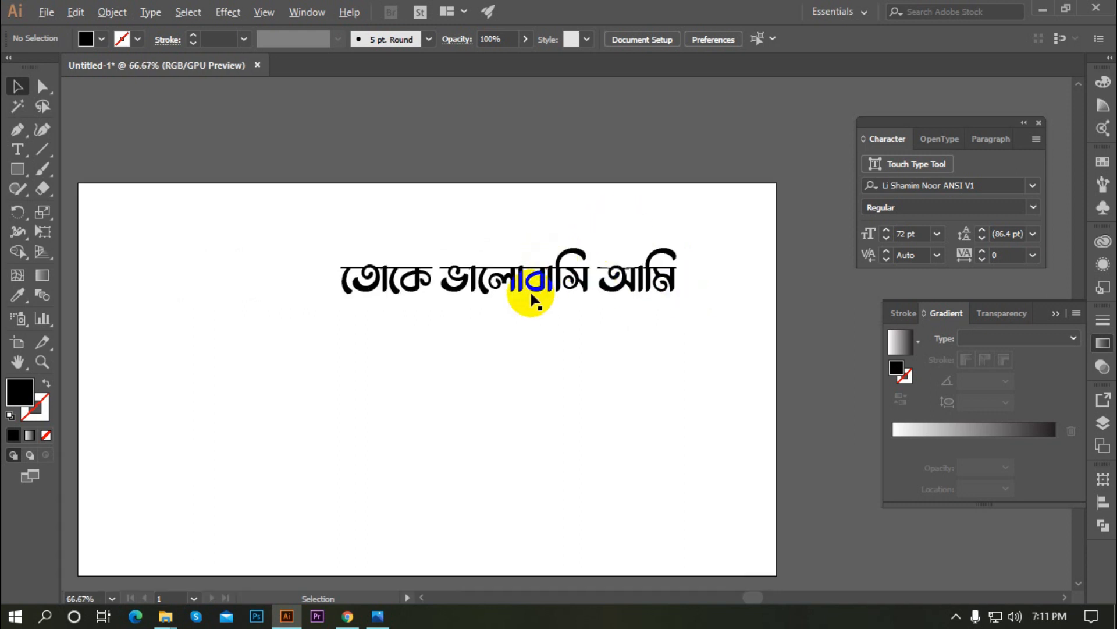
Move the Bengali phrase down and slightly left, closer to the artboard's center
{"action": "scroll", "coordinate": [536, 293], "scroll_direction": "up", "scroll_amount": 1}
{"action": "left_click_drag", "start_coordinate": [505, 278], "coordinate": [464, 256]}
{"action": "left_click", "coordinate": [518, 379]}
{"action": "scroll", "coordinate": [393, 268], "scroll_direction": "down", "scroll_amount": 1}
{"action": "scroll", "coordinate": [590, 289], "scroll_direction": "down", "scroll_amount": 1}
{"action": "scroll", "coordinate": [475, 331], "scroll_direction": "up", "scroll_amount": 2}
{"action": "scroll", "coordinate": [460, 315], "scroll_direction": "down", "scroll_amount": 1}
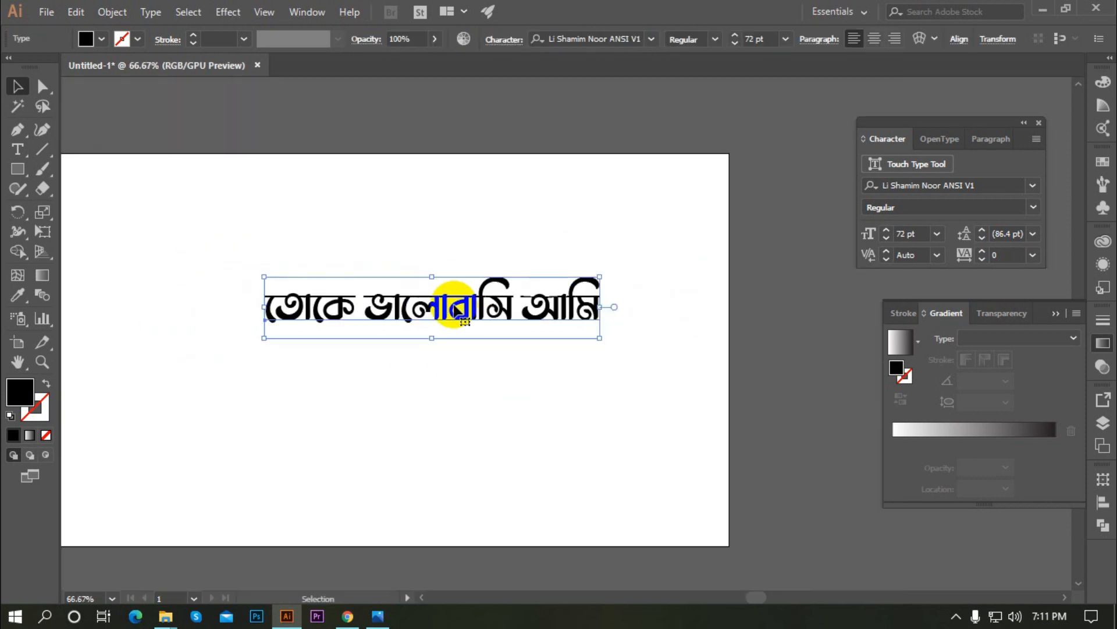
Convert the Bengali phrase to outlines and ungroup its letters
{"action": "right_click", "coordinate": [456, 309]}
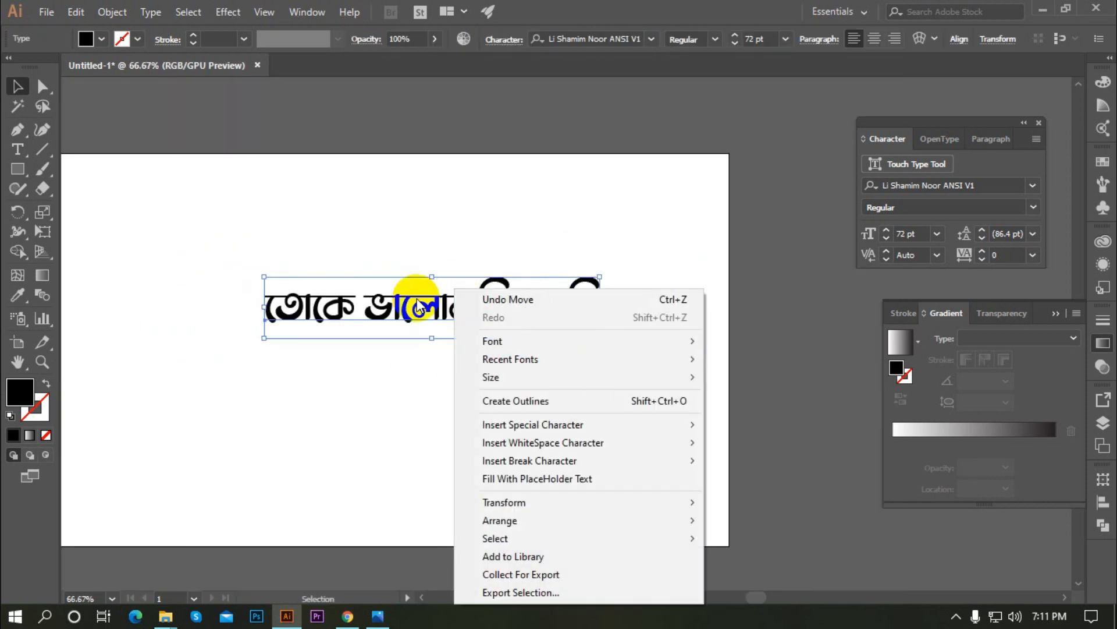
{"action": "left_click", "coordinate": [554, 408]}
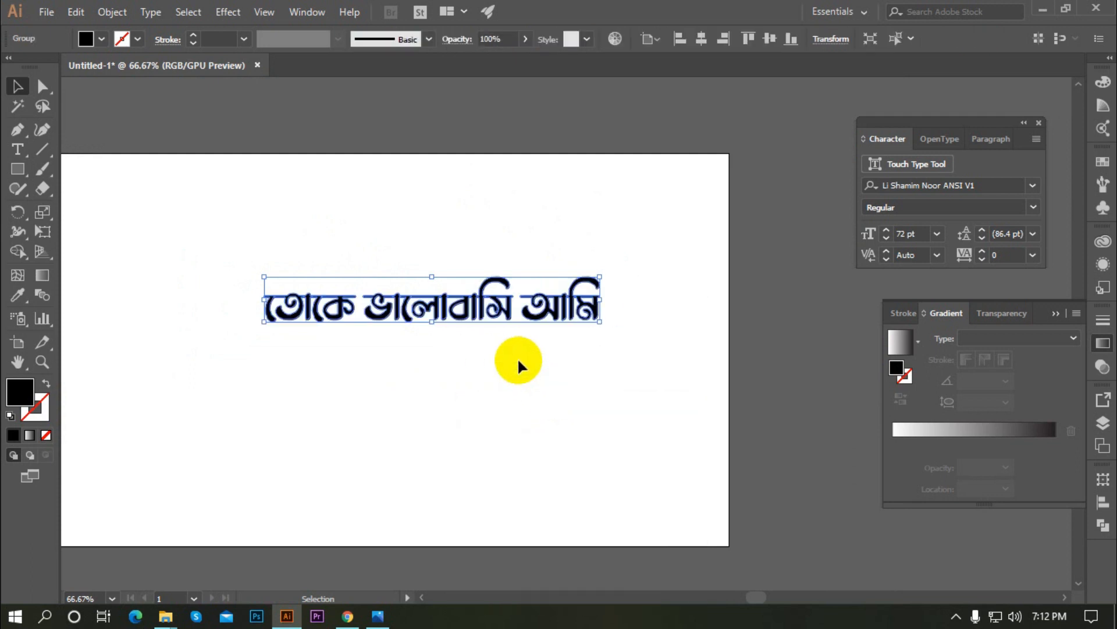
{"action": "right_click", "coordinate": [475, 315]}
{"action": "left_click", "coordinate": [523, 430]}
{"action": "left_click", "coordinate": [456, 429]}
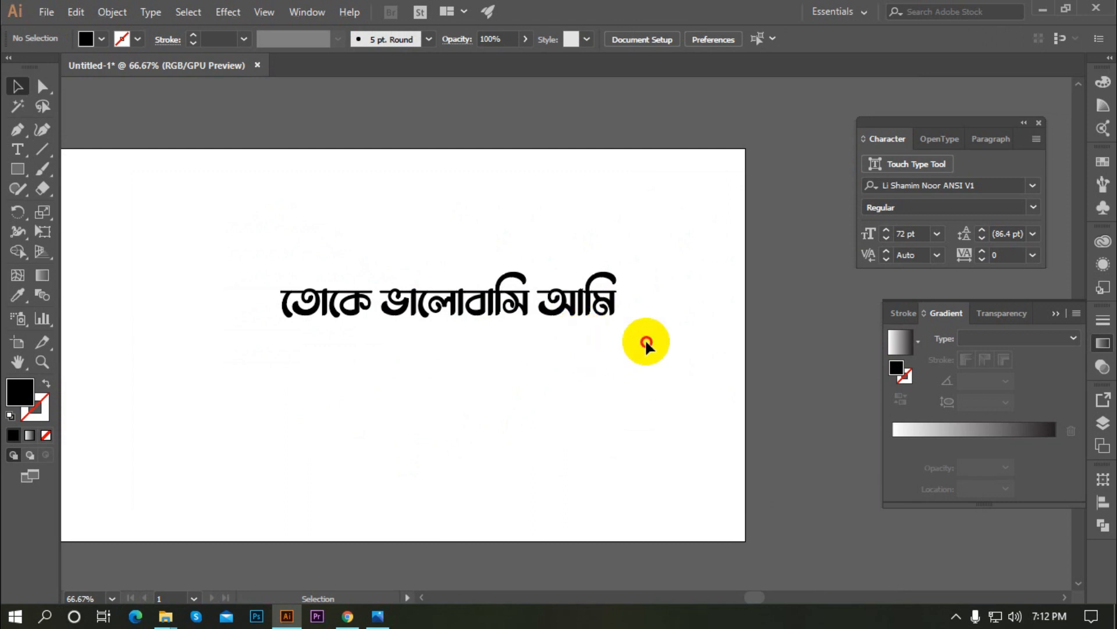
Move আমি down and right, away from the phrase, and group the letters of each word separately
{"action": "left_click_drag", "start_coordinate": [664, 372], "coordinate": [600, 345]}
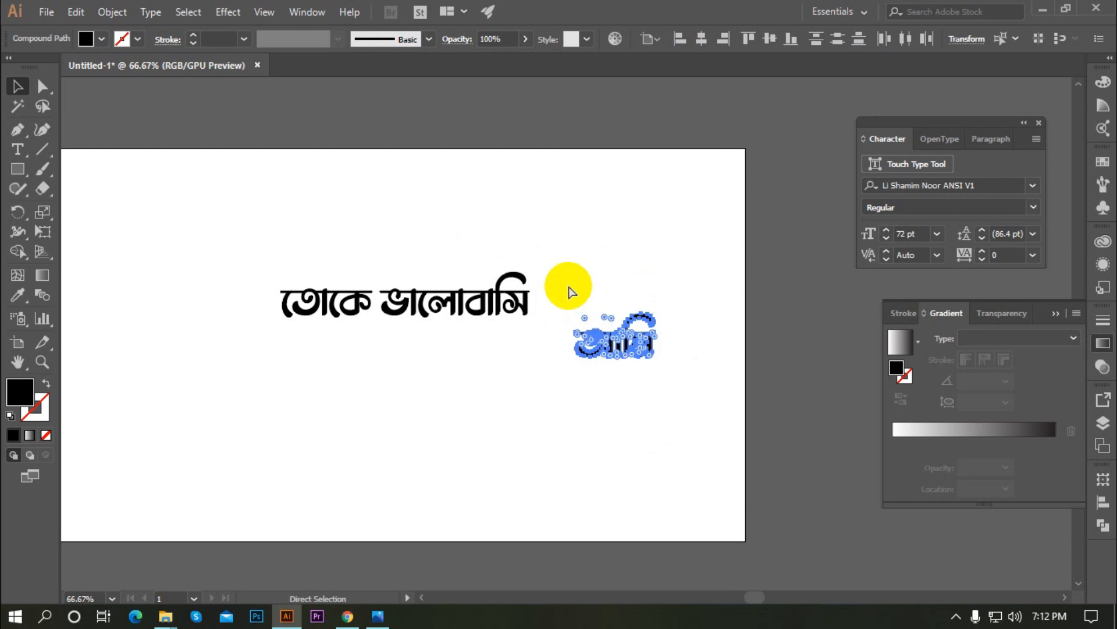
{"action": "left_click_drag", "start_coordinate": [501, 364], "coordinate": [389, 235]}
{"action": "key", "text": "ctrl+g"}
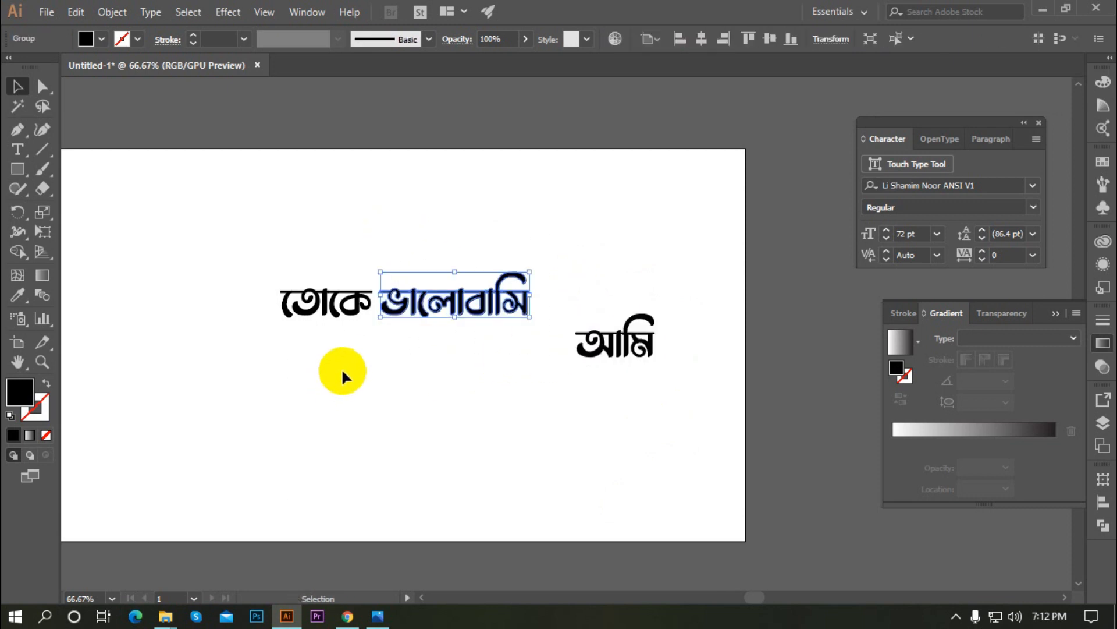
{"action": "left_click_drag", "start_coordinate": [243, 224], "coordinate": [372, 358]}
{"action": "left_click", "coordinate": [365, 358]}
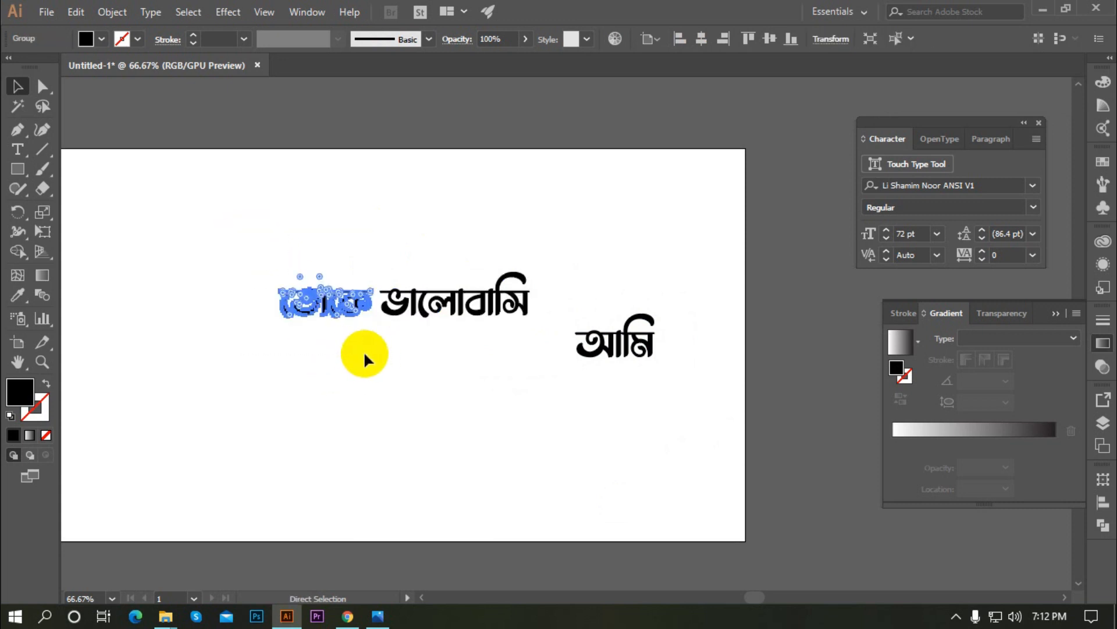
Move the word ভালোবাসি directly beneath তোকে as the second line
{"action": "left_click_drag", "start_coordinate": [472, 320], "coordinate": [339, 341]}
{"action": "left_click", "coordinate": [371, 399]}
{"action": "left_click", "coordinate": [361, 386]}
Turn on pixel grid alignment and nudge ভালোবাসি five steps up toward তোকে and one step right
{"action": "scroll", "coordinate": [319, 341], "scroll_direction": "up", "scroll_amount": 3}
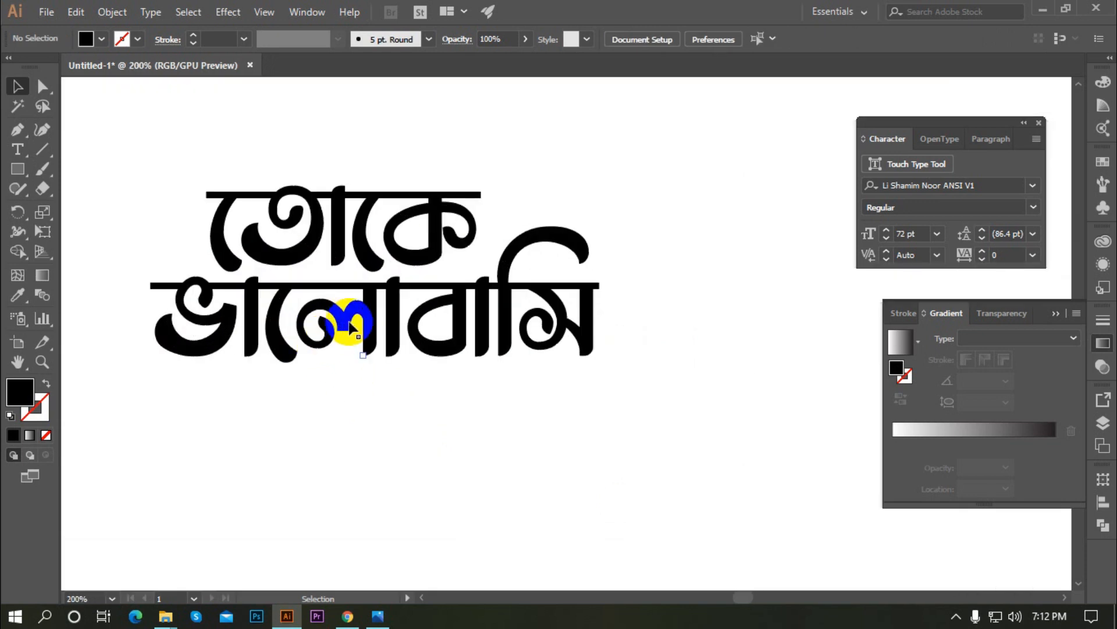
{"action": "left_click", "coordinate": [356, 317]}
{"action": "left_click", "coordinate": [1040, 40]}
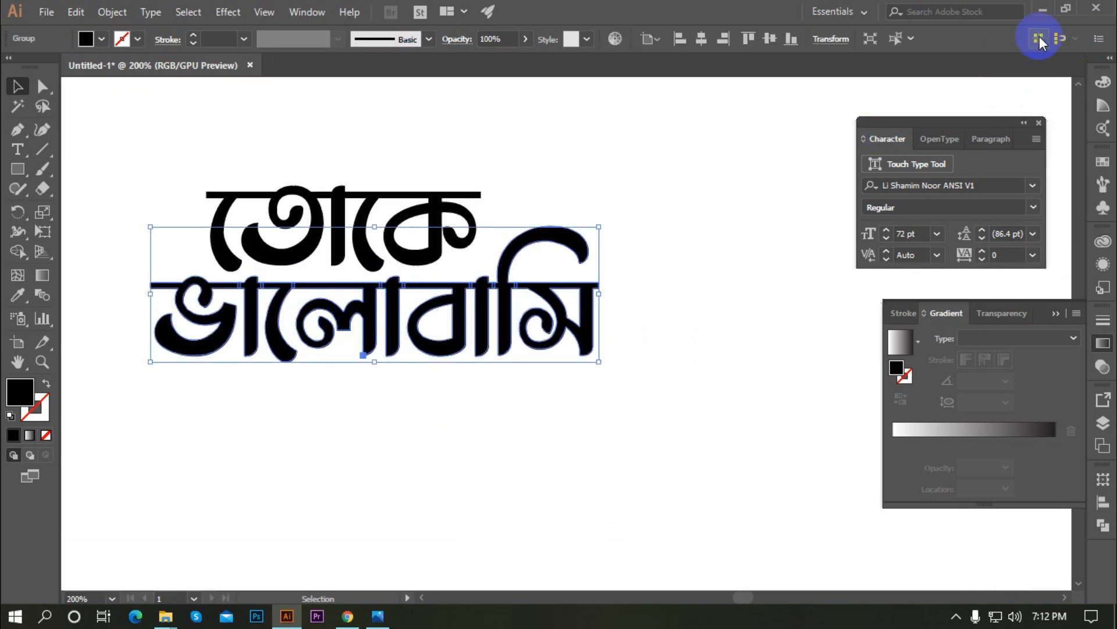
{"action": "left_click", "coordinate": [1057, 40]}
{"action": "key", "text": "Up"}
{"action": "key", "text": "Up"}
{"action": "key", "text": "Up"}
{"action": "key", "text": "Up"}
{"action": "key", "text": "Up"}
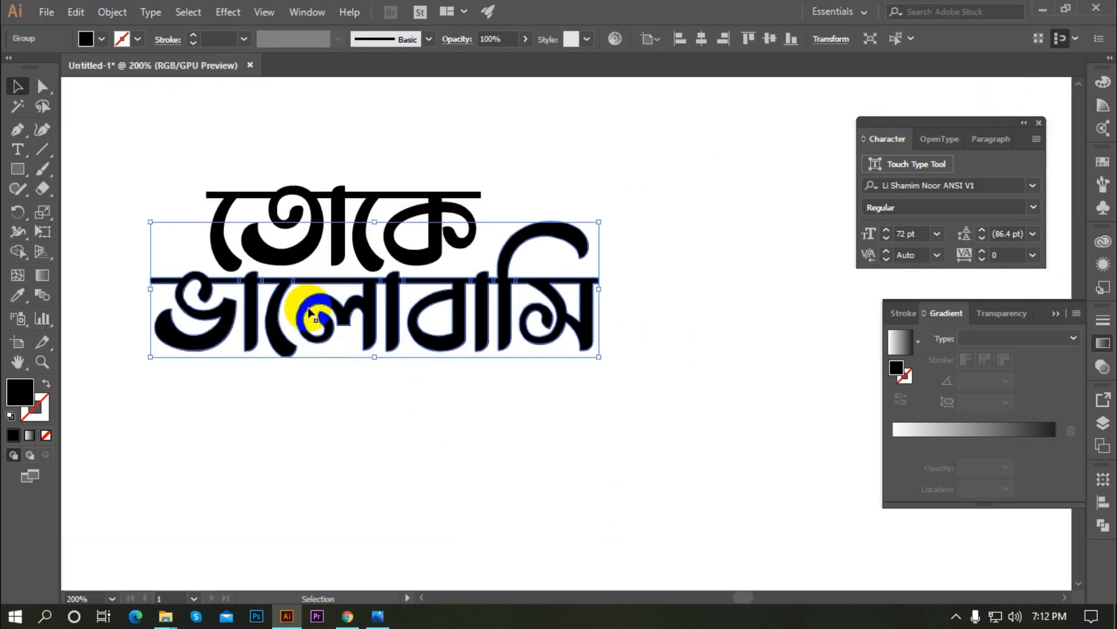
{"action": "key", "text": "Right"}
Move the word আমি beneath ভালোবাসি as the third line and nudge it three steps right
{"action": "scroll", "coordinate": [307, 309], "scroll_direction": "down", "scroll_amount": 2}
{"action": "left_click", "coordinate": [373, 401]}
{"action": "left_click_drag", "start_coordinate": [745, 333], "coordinate": [342, 344]}
{"action": "scroll", "coordinate": [332, 348], "scroll_direction": "up", "scroll_amount": 2}
{"action": "key", "text": "Right"}
{"action": "key", "text": "Right"}
{"action": "key", "text": "Right"}
{"action": "scroll", "coordinate": [451, 311], "scroll_direction": "down", "scroll_amount": 1}
{"action": "left_click", "coordinate": [500, 411]}
Ungroup the letters of the word আমি
{"action": "scroll", "coordinate": [591, 362], "scroll_direction": "up", "scroll_amount": 3}
{"action": "scroll", "coordinate": [474, 454], "scroll_direction": "down", "scroll_amount": 5}
{"action": "scroll", "coordinate": [600, 466], "scroll_direction": "up", "scroll_amount": 2}
{"action": "scroll", "coordinate": [579, 421], "scroll_direction": "down", "scroll_amount": 1}
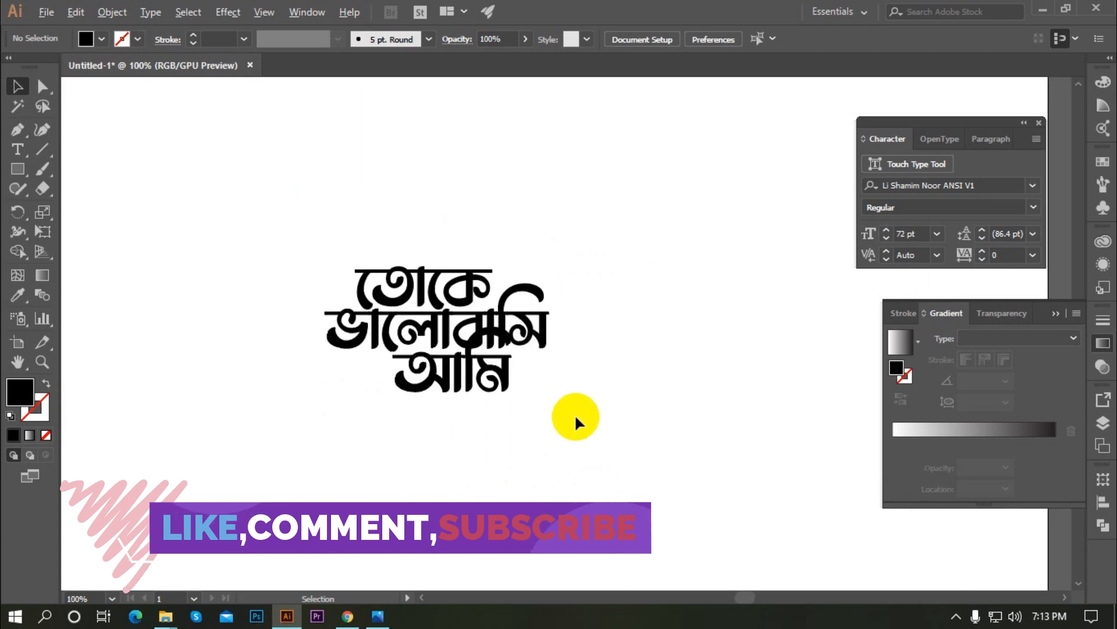
{"action": "scroll", "coordinate": [512, 448], "scroll_direction": "up", "scroll_amount": 1}
{"action": "scroll", "coordinate": [512, 346], "scroll_direction": "up", "scroll_amount": 3}
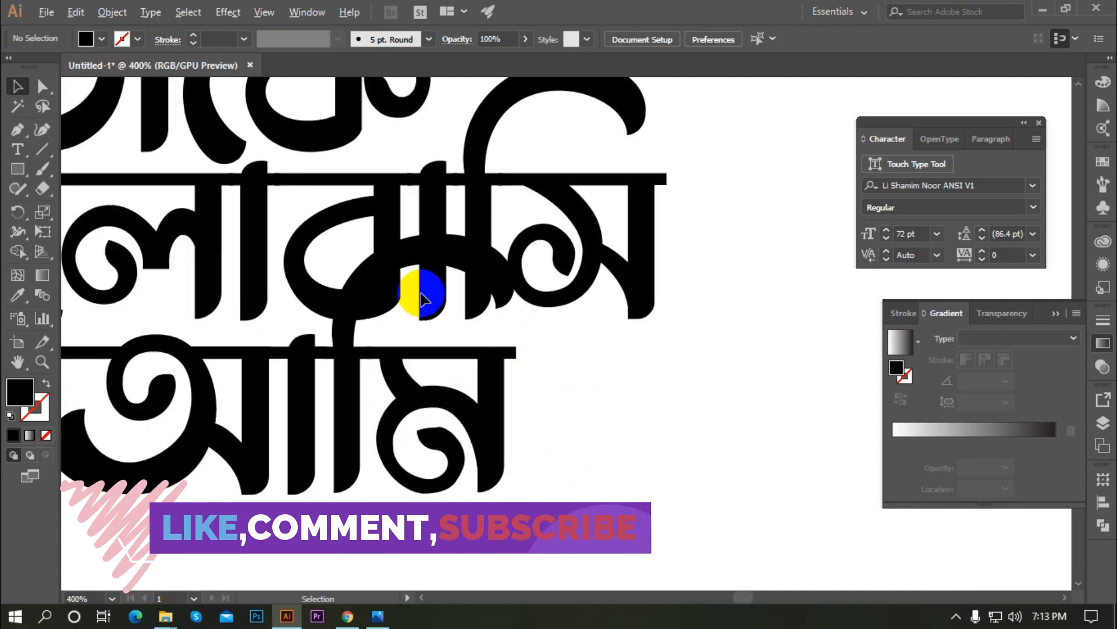
{"action": "left_click", "coordinate": [362, 378]}
{"action": "right_click", "coordinate": [356, 379]}
{"action": "left_click", "coordinate": [403, 256]}
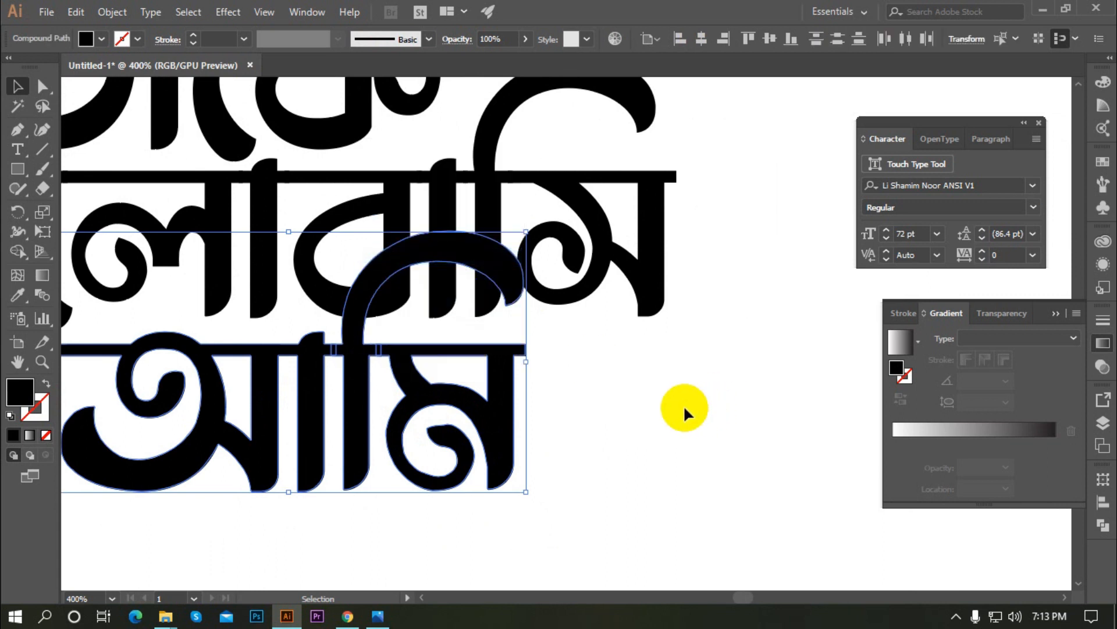
{"action": "left_click", "coordinate": [658, 405]}
{"action": "left_click", "coordinate": [366, 402]}
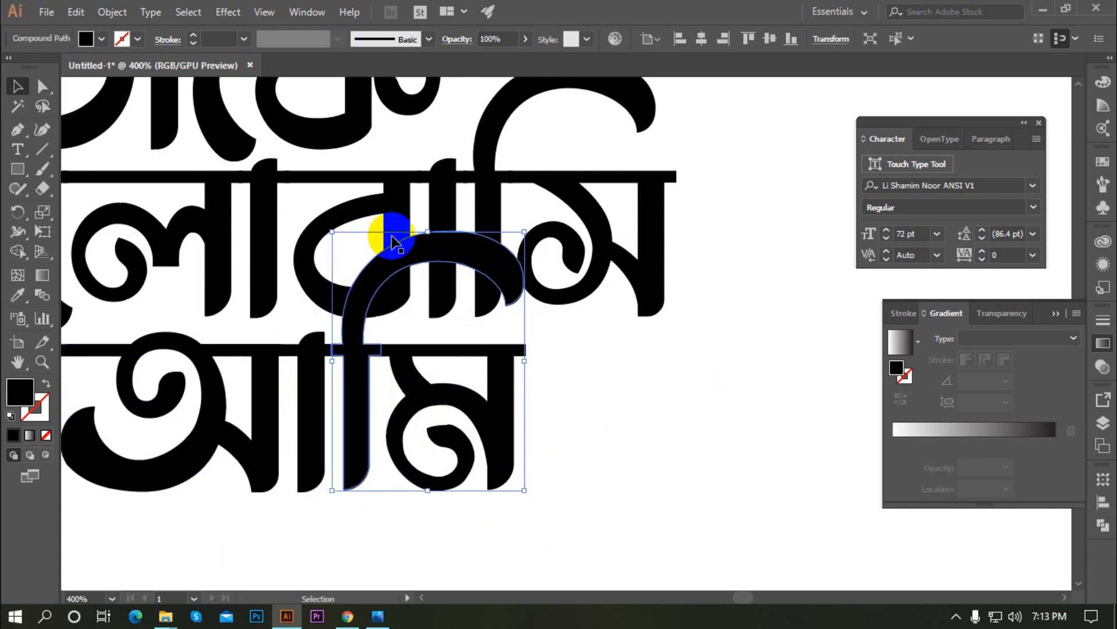
{"action": "left_click", "coordinate": [575, 363]}
Offset the path of the ি sign in আমি outward by 3 px with miter joins and a miter limit of 4
{"action": "scroll", "coordinate": [575, 364], "scroll_direction": "down", "scroll_amount": 3}
{"action": "scroll", "coordinate": [574, 362], "scroll_direction": "up", "scroll_amount": 4}
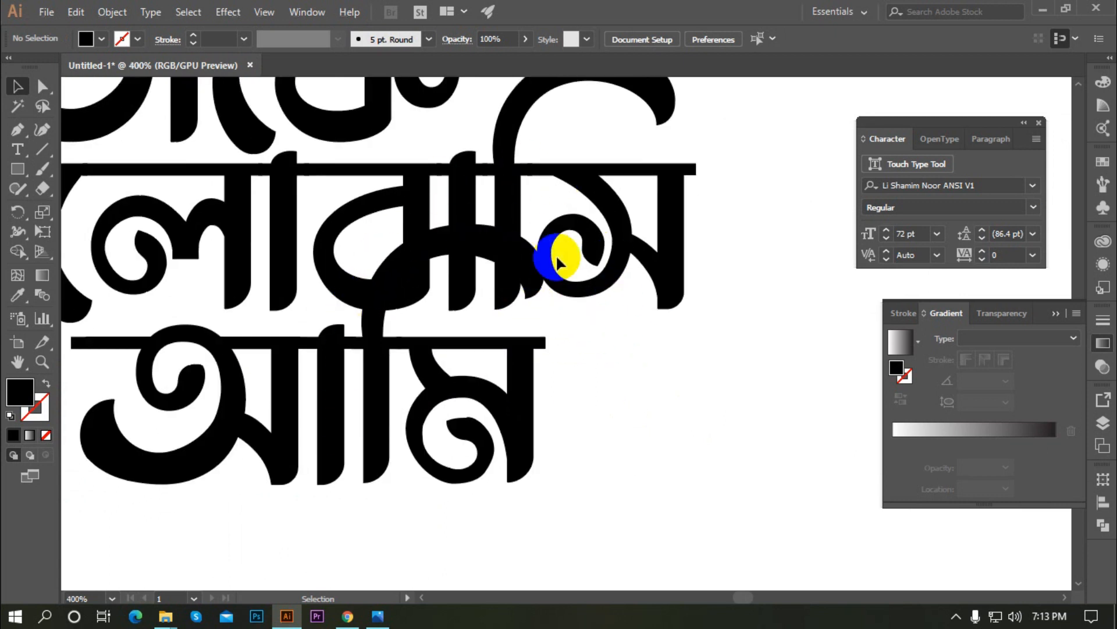
{"action": "scroll", "coordinate": [489, 341], "scroll_direction": "down", "scroll_amount": 1}
{"action": "scroll", "coordinate": [489, 340], "scroll_direction": "up", "scroll_amount": 2}
{"action": "left_click", "coordinate": [391, 366]}
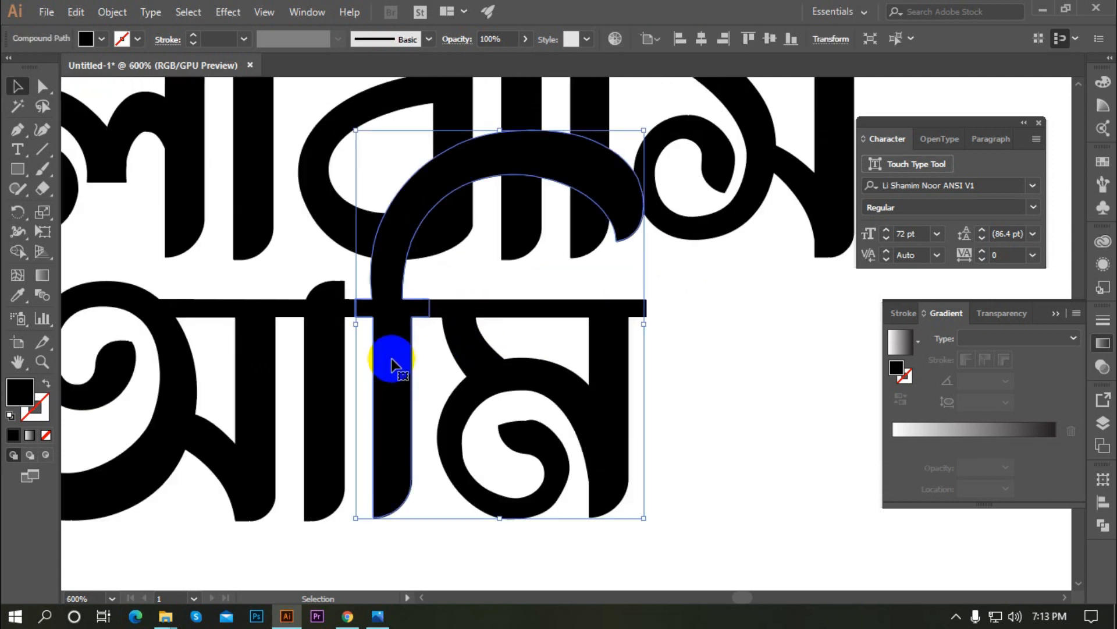
{"action": "scroll", "coordinate": [424, 327], "scroll_direction": "down", "scroll_amount": 1}
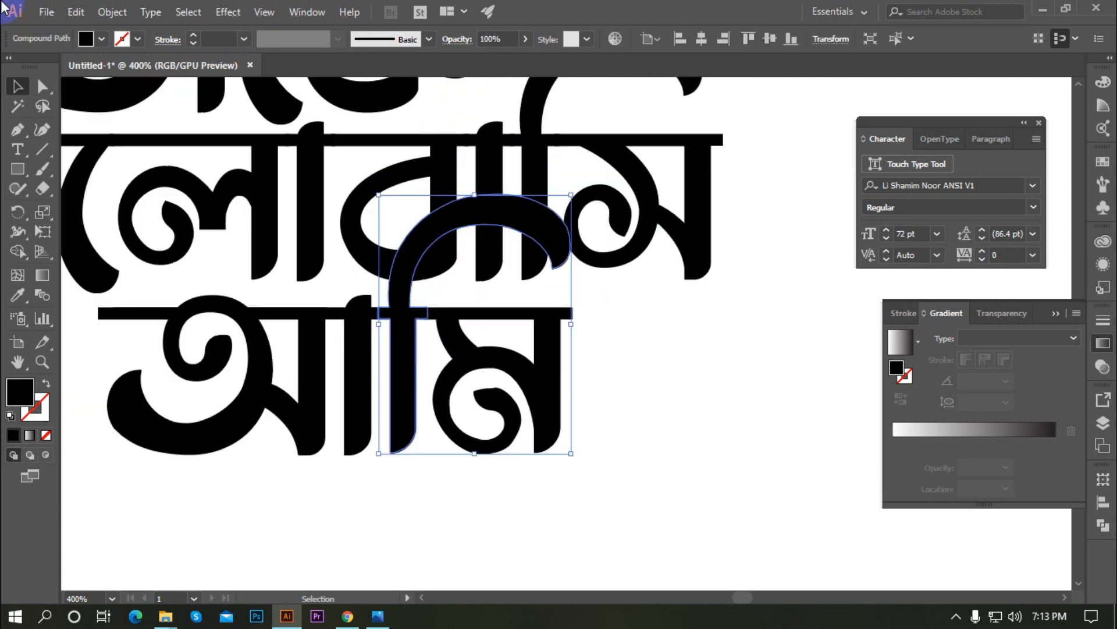
{"action": "left_click", "coordinate": [111, 13]}
{"action": "mouse_move", "coordinate": [195, 351]}
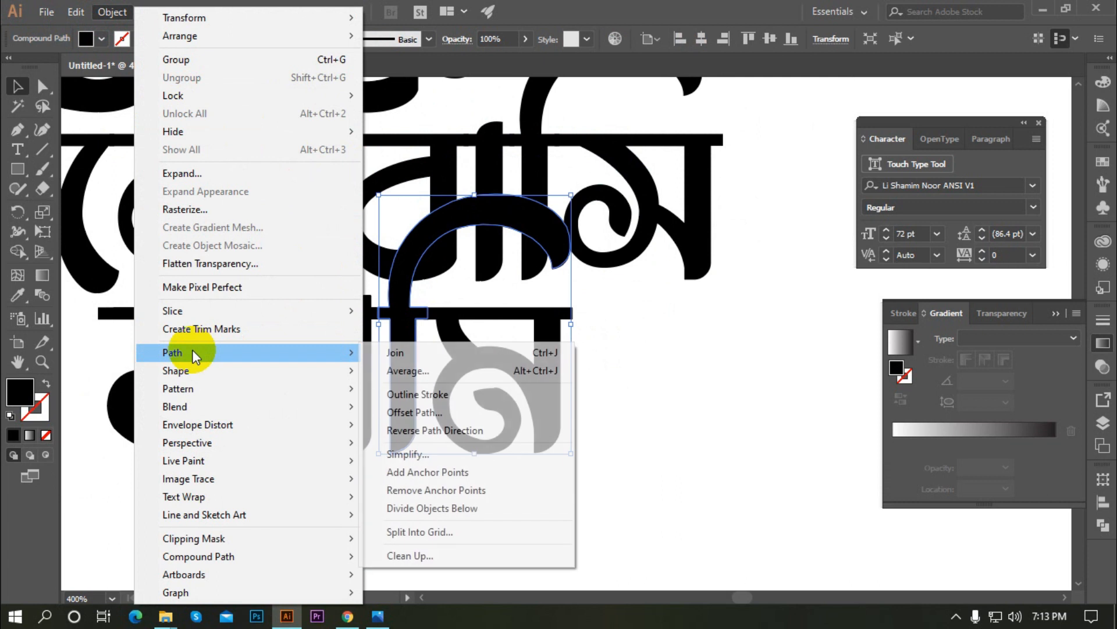
{"action": "left_click", "coordinate": [415, 413]}
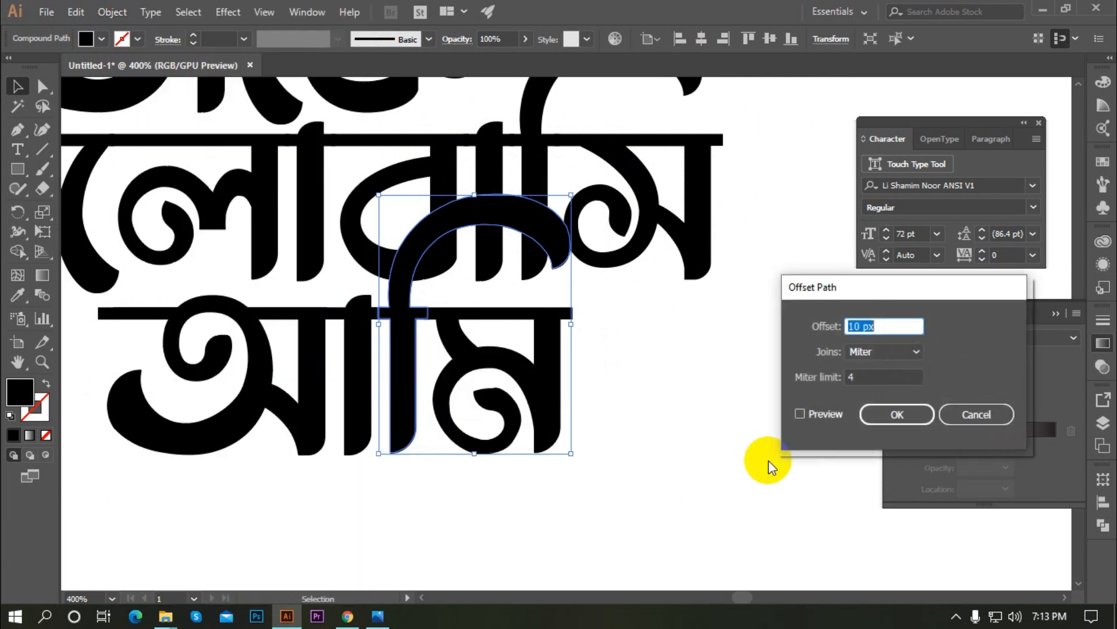
{"action": "left_click", "coordinate": [800, 414]}
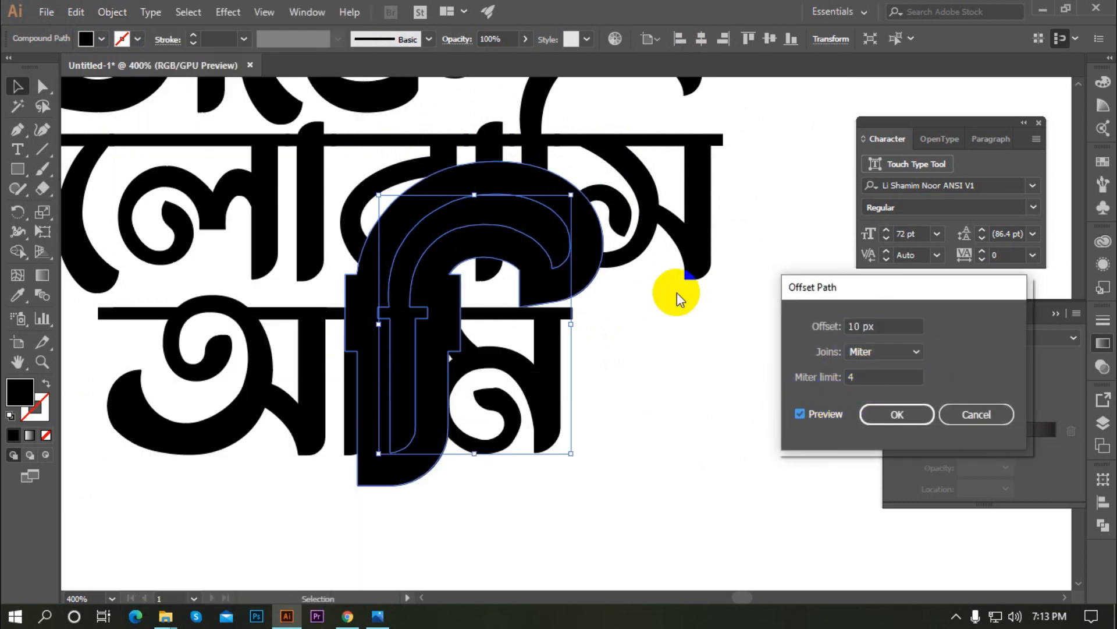
{"action": "double_click", "coordinate": [862, 326]}
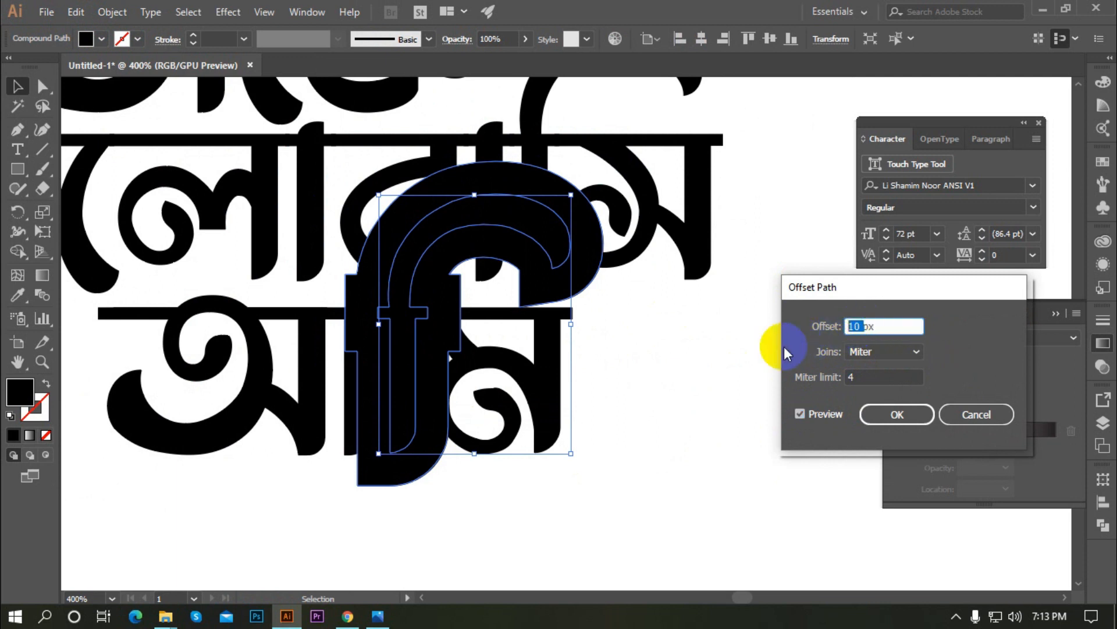
{"action": "type", "text": "5"}
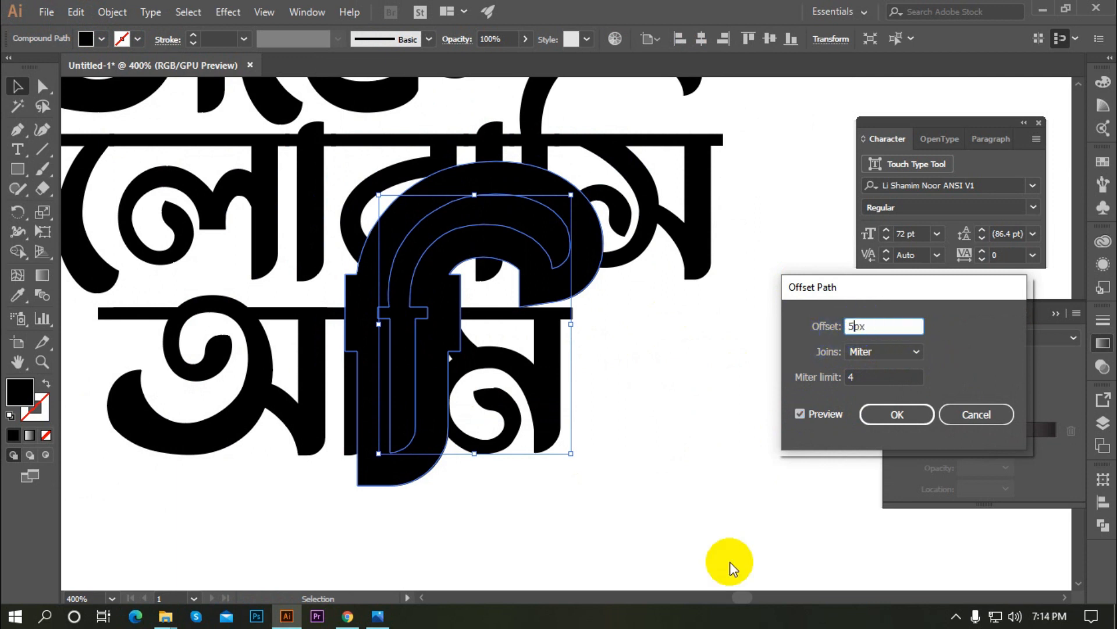
{"action": "left_click", "coordinate": [800, 414]}
{"action": "left_click", "coordinate": [801, 414]}
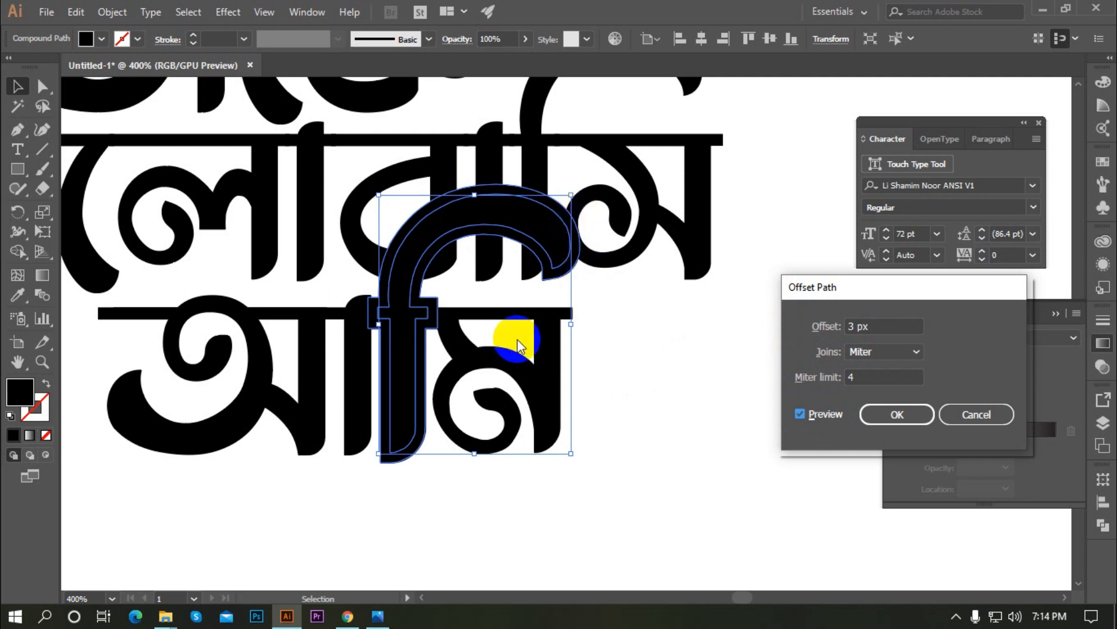
{"action": "left_click", "coordinate": [897, 414]}
{"action": "key", "text": "ctrl+minus"}
{"action": "left_click_drag", "start_coordinate": [666, 485], "coordinate": [244, 320]}
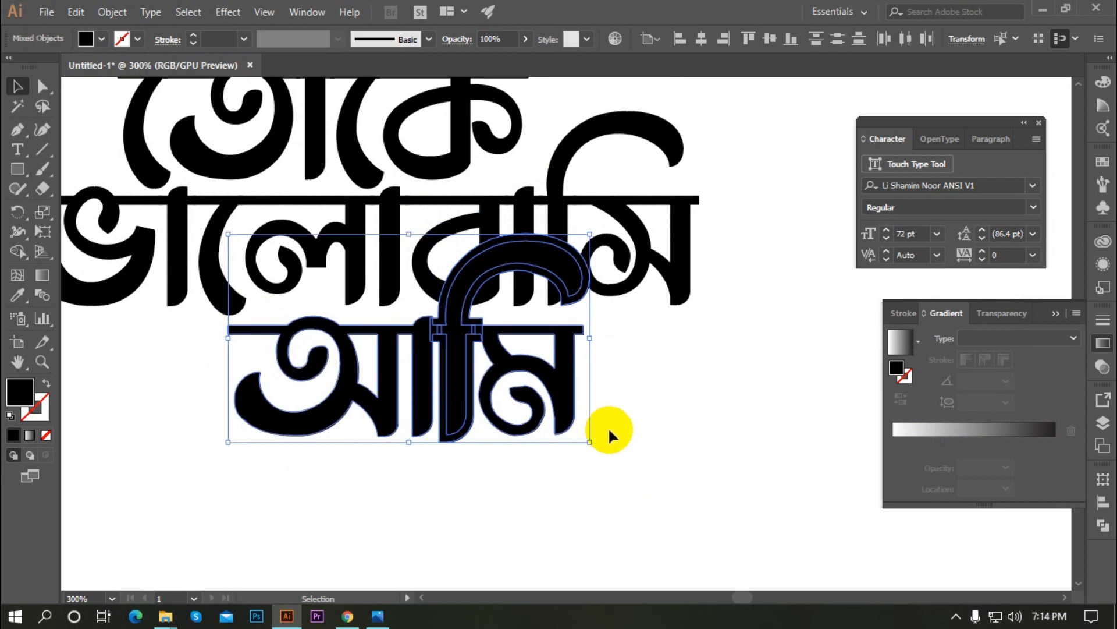
{"action": "left_click", "coordinate": [626, 417]}
{"action": "scroll", "coordinate": [573, 361], "scroll_direction": "down", "scroll_amount": 1}
{"action": "scroll", "coordinate": [571, 360], "scroll_direction": "up", "scroll_amount": 1}
{"action": "left_click_drag", "start_coordinate": [673, 480], "coordinate": [362, 230]}
{"action": "left_click", "coordinate": [630, 491]}
{"action": "scroll", "coordinate": [553, 359], "scroll_direction": "down", "scroll_amount": 1}
{"action": "scroll", "coordinate": [557, 357], "scroll_direction": "up", "scroll_amount": 1}
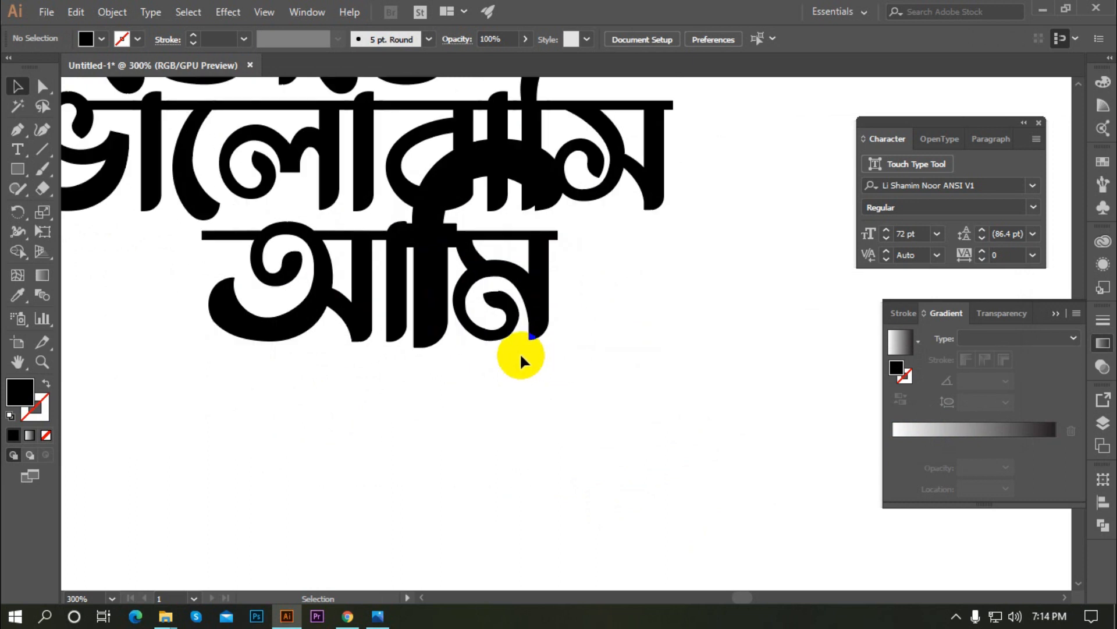
Select ভালোবাসি and আমি with the offset shape and use Shape Builder to delete the offset border around the ি stem below the headline
{"action": "left_click_drag", "start_coordinate": [634, 436], "coordinate": [423, 142]}
{"action": "scroll", "coordinate": [502, 227], "scroll_direction": "down", "scroll_amount": 1}
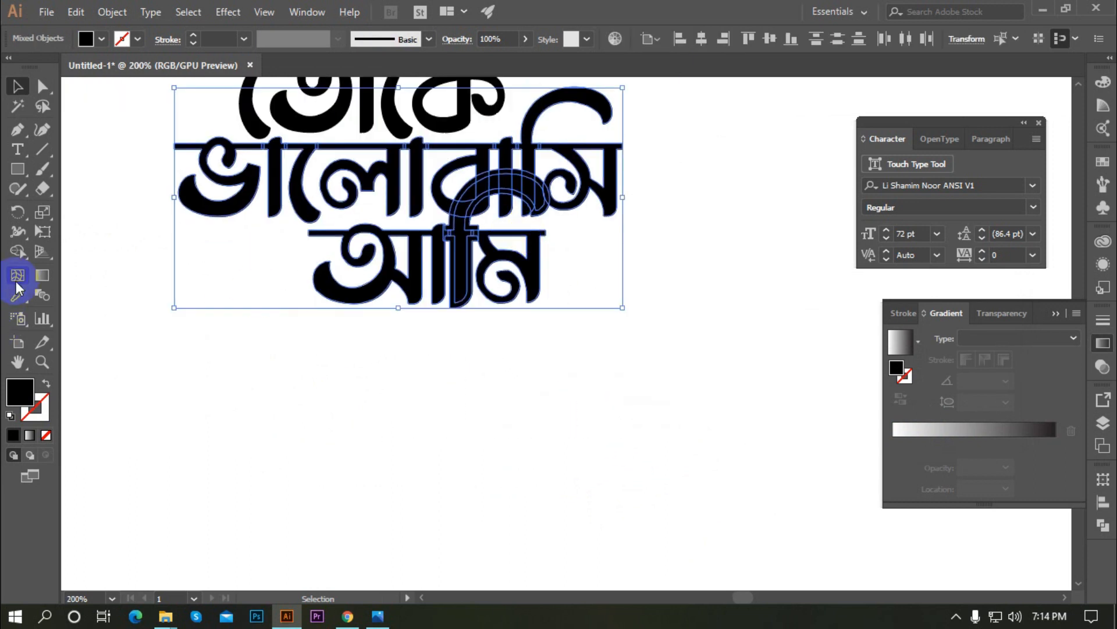
{"action": "left_click", "coordinate": [18, 253]}
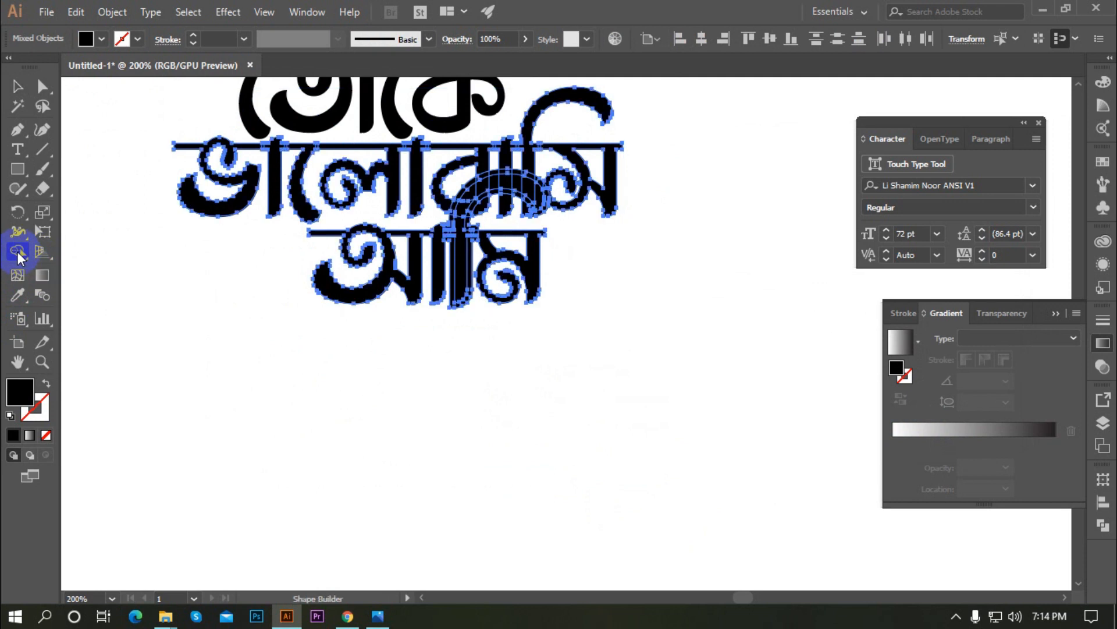
{"action": "scroll", "coordinate": [537, 158], "scroll_direction": "up", "scroll_amount": 3}
{"action": "scroll", "coordinate": [612, 165], "scroll_direction": "down", "scroll_amount": 1}
{"action": "scroll", "coordinate": [398, 317], "scroll_direction": "up", "scroll_amount": 2}
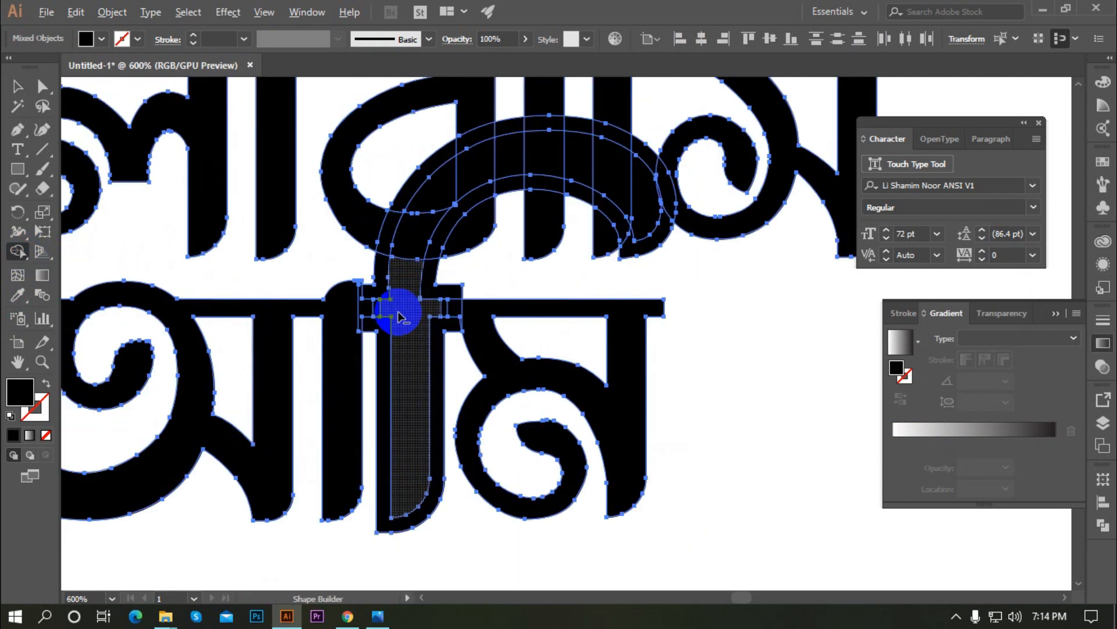
{"action": "mouse_move", "coordinate": [368, 338]}
{"action": "left_mouse_down"}
{"action": "mouse_move", "coordinate": [377, 227]}
{"action": "mouse_move", "coordinate": [411, 149]}
{"action": "mouse_move", "coordinate": [437, 136]}
{"action": "mouse_move", "coordinate": [446, 153]}
{"action": "mouse_move", "coordinate": [416, 247]}
{"action": "mouse_move", "coordinate": [401, 517]}
{"action": "mouse_move", "coordinate": [415, 256]}
{"action": "left_mouse_up"}
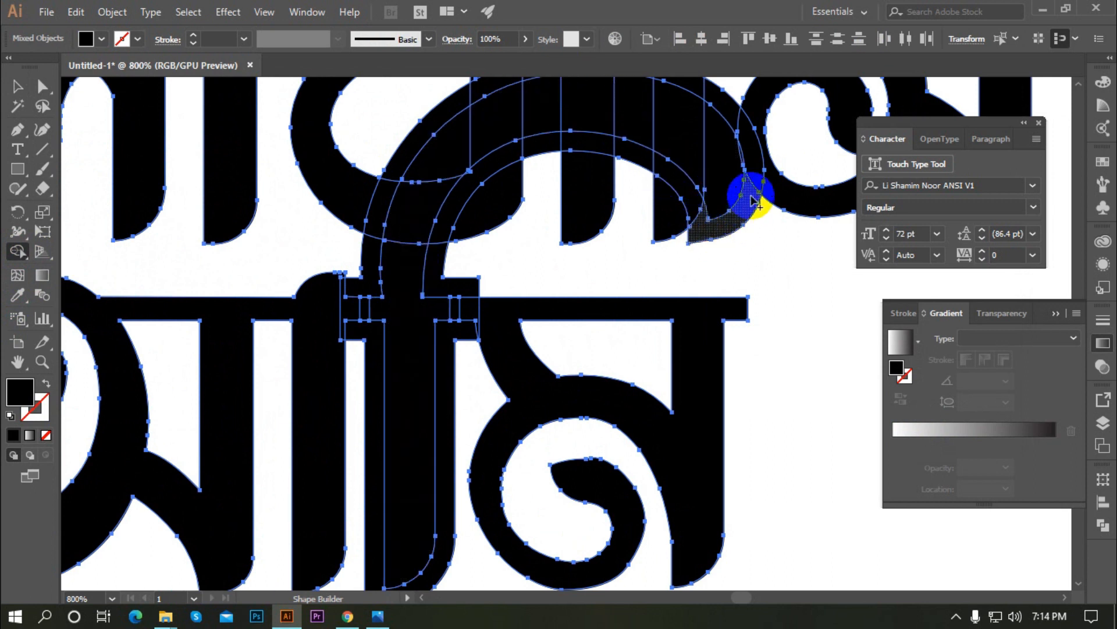
{"action": "scroll", "coordinate": [524, 368], "scroll_direction": "down", "scroll_amount": 1}
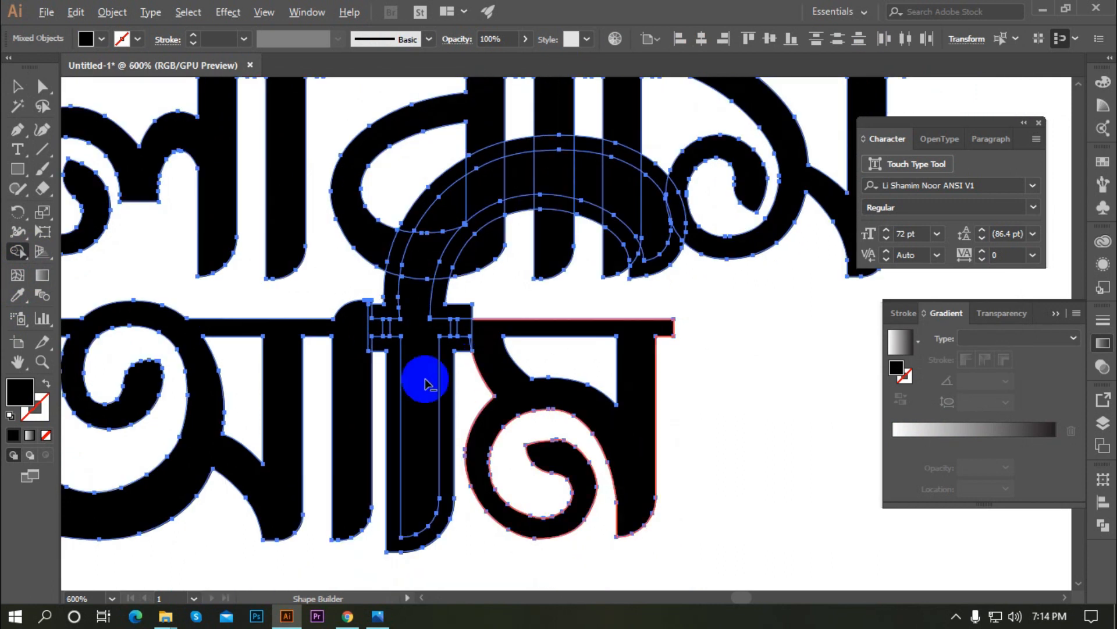
{"action": "scroll", "coordinate": [442, 358], "scroll_direction": "up", "scroll_amount": 2}
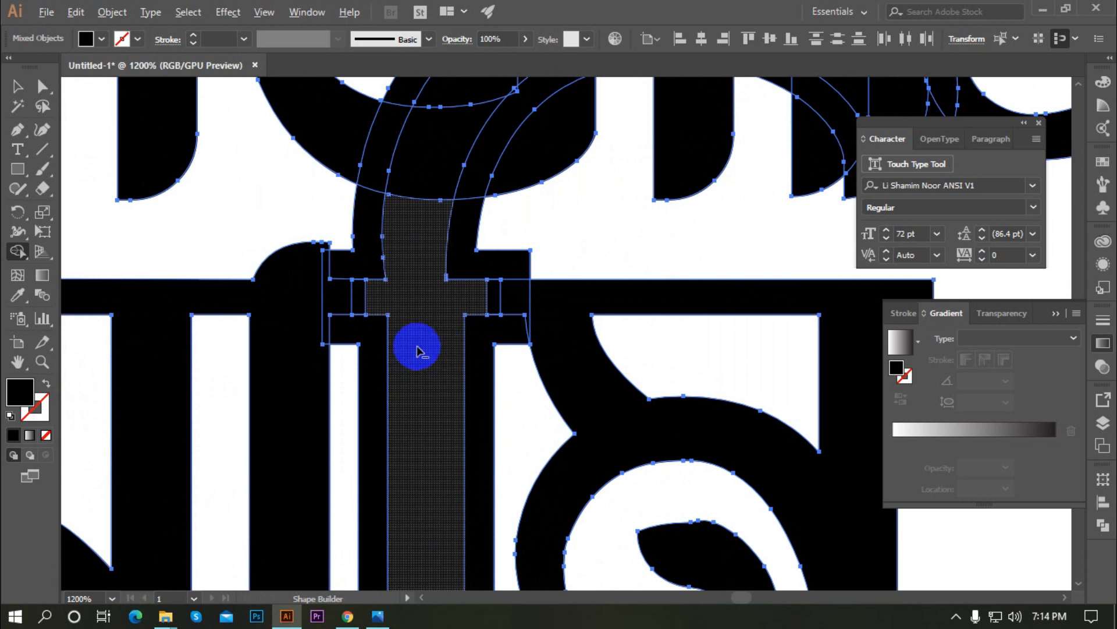
{"action": "scroll", "coordinate": [508, 297], "scroll_direction": "down", "scroll_amount": 1}
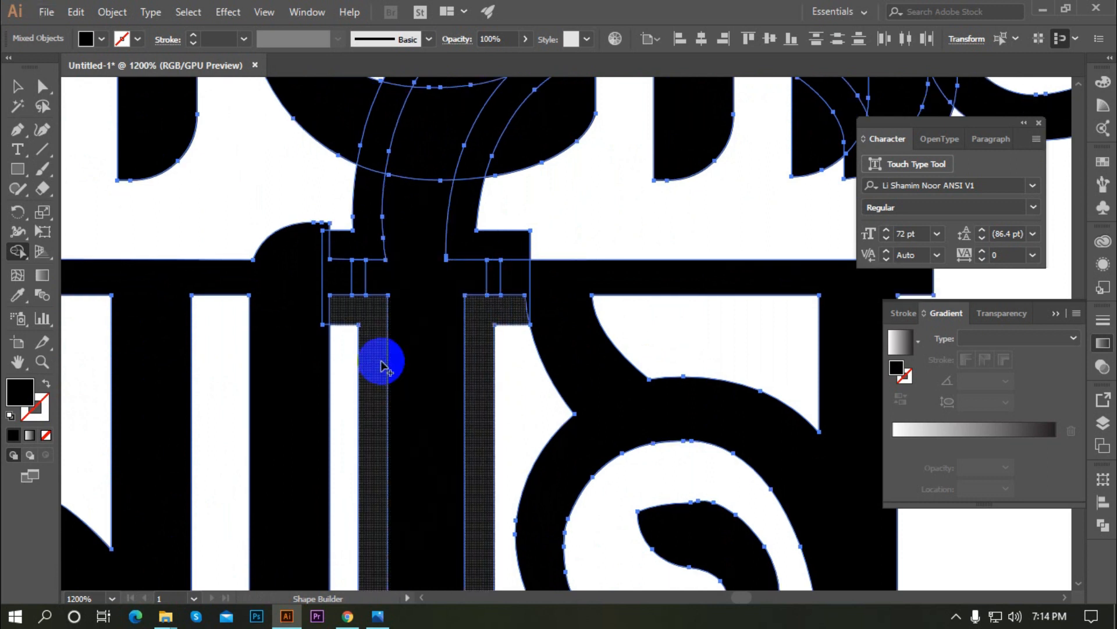
{"action": "scroll", "coordinate": [381, 364], "scroll_direction": "down", "scroll_amount": 1}
{"action": "scroll", "coordinate": [494, 337], "scroll_direction": "up", "scroll_amount": 1}
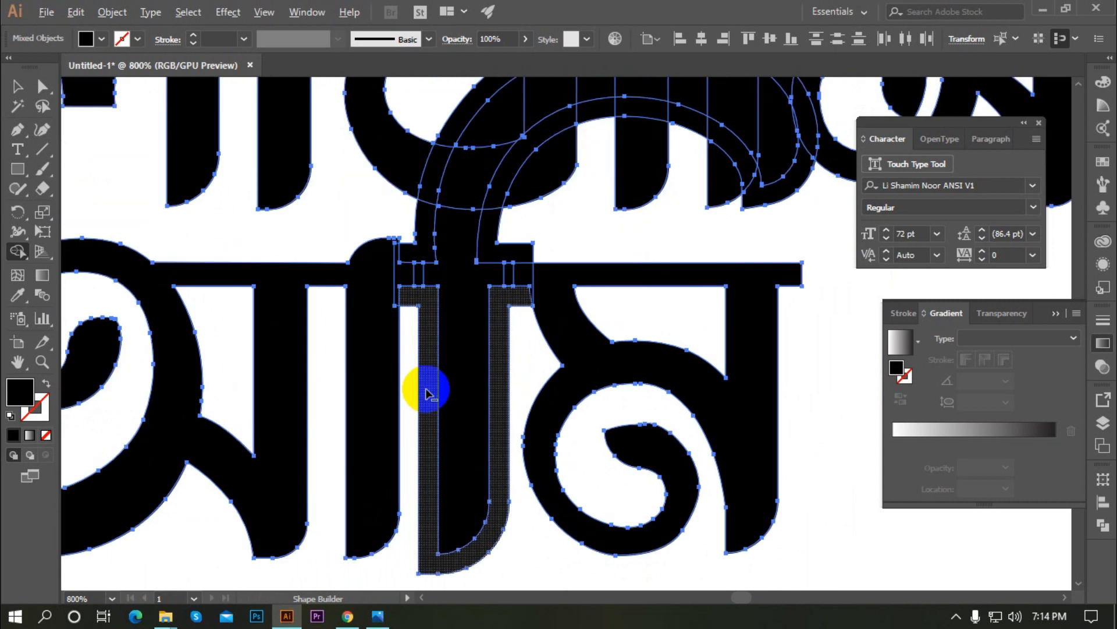
{"action": "left_click", "coordinate": [428, 391], "text": "alt"}
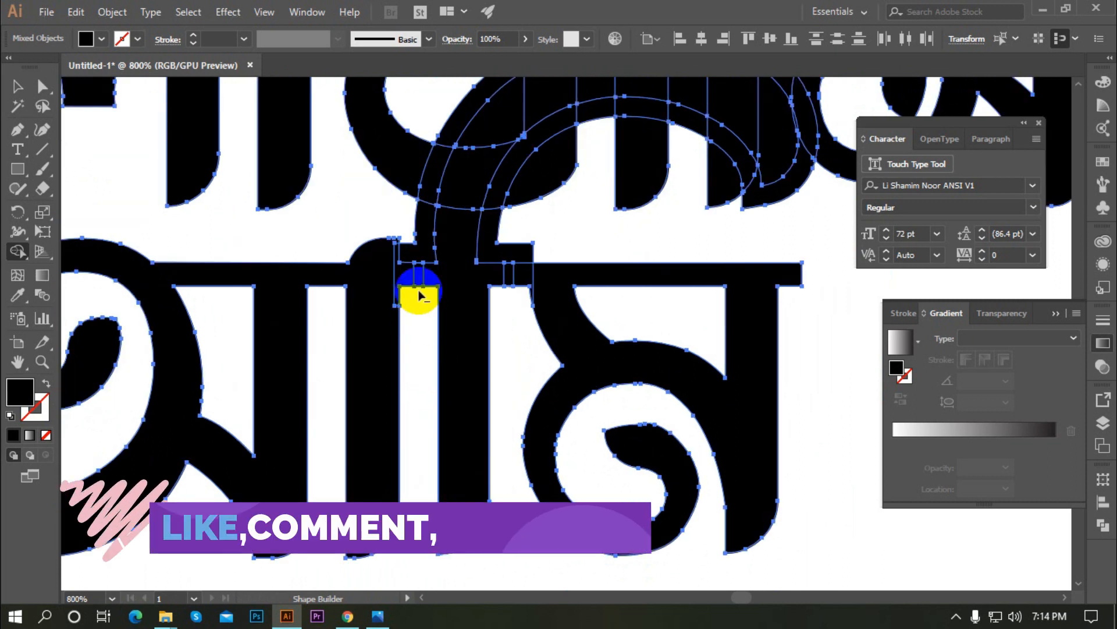
Delete the offset border pieces beside the ি stem above আমি's headline and where it crosses the lower curve of ব
{"action": "scroll", "coordinate": [407, 287], "scroll_direction": "up", "scroll_amount": 1}
{"action": "scroll", "coordinate": [448, 405], "scroll_direction": "down", "scroll_amount": 1}
{"action": "scroll", "coordinate": [429, 265], "scroll_direction": "up", "scroll_amount": 1}
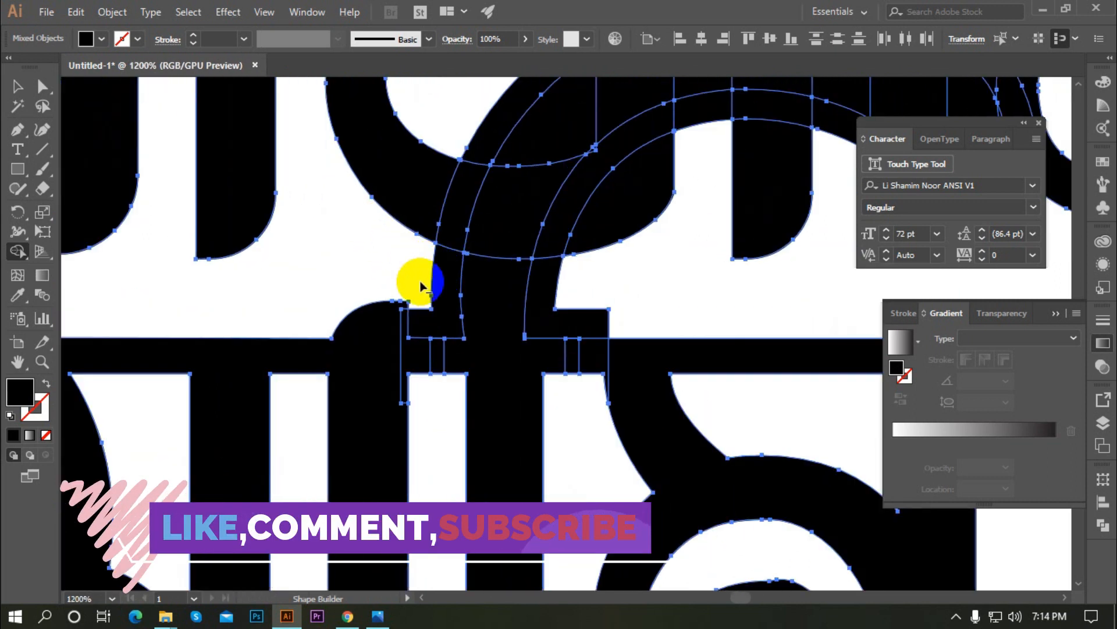
{"action": "left_click", "coordinate": [448, 325], "text": "alt"}
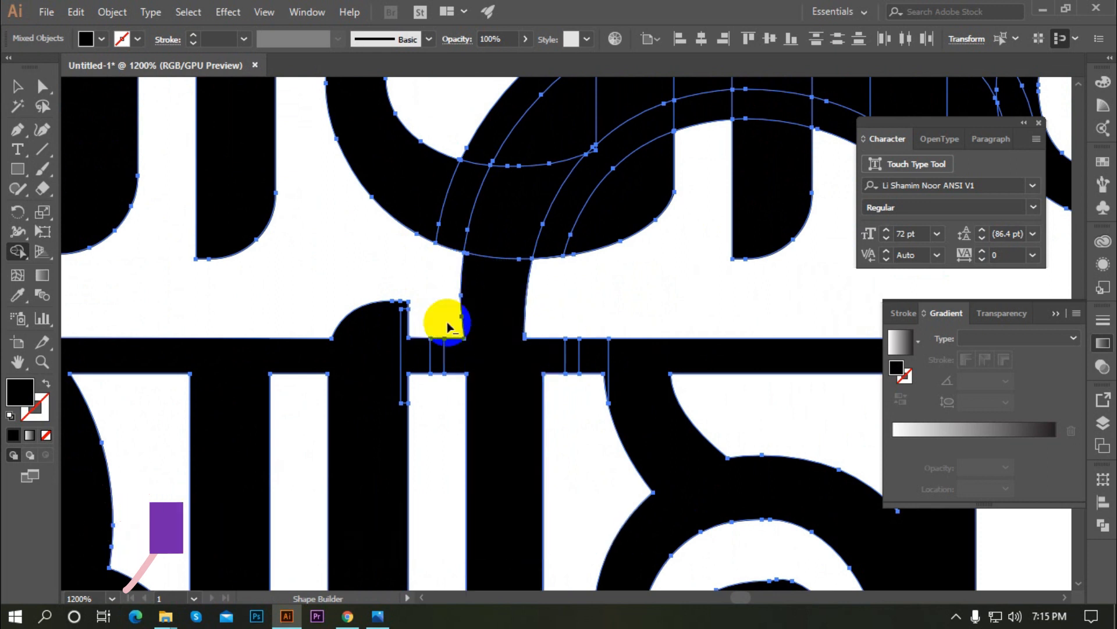
{"action": "scroll", "coordinate": [451, 317], "scroll_direction": "down", "scroll_amount": 1}
{"action": "scroll", "coordinate": [460, 256], "scroll_direction": "up", "scroll_amount": 2}
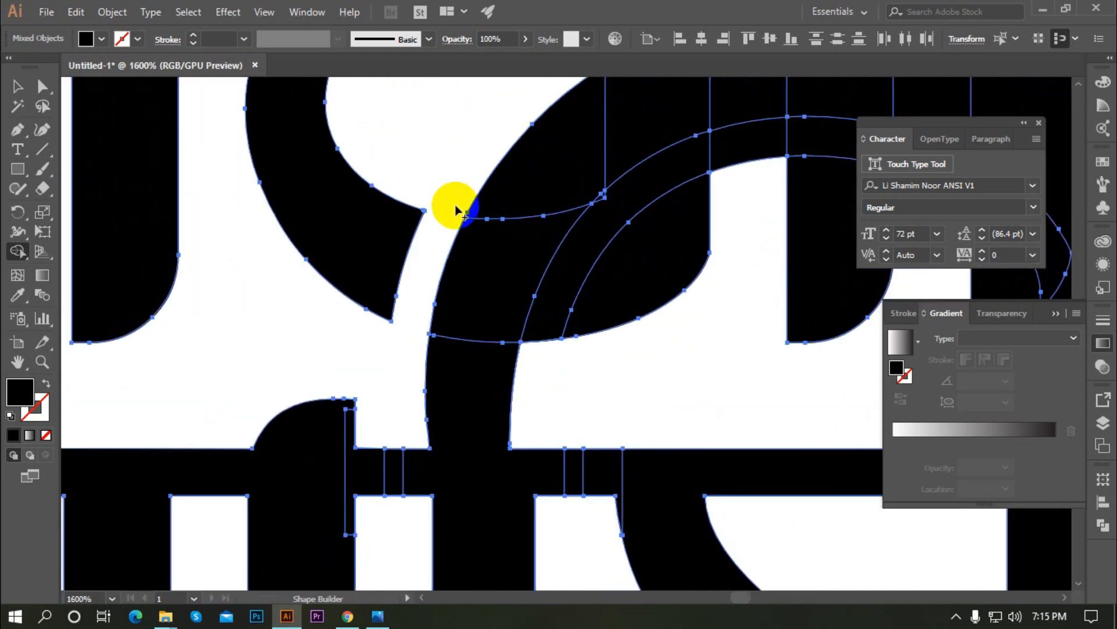
Delete the outer and inner offset bands along the ি arch to cut a gap through the letters of ভালোবাসি
{"action": "scroll", "coordinate": [451, 274], "scroll_direction": "down", "scroll_amount": 2}
{"action": "scroll", "coordinate": [512, 242], "scroll_direction": "up", "scroll_amount": 1}
{"action": "mouse_move", "coordinate": [463, 213]}
{"action": "left_mouse_down"}
{"action": "mouse_move", "coordinate": [639, 185]}
{"action": "mouse_move", "coordinate": [724, 207]}
{"action": "mouse_move", "coordinate": [785, 239]}
{"action": "mouse_move", "coordinate": [818, 272]}
{"action": "left_mouse_up"}
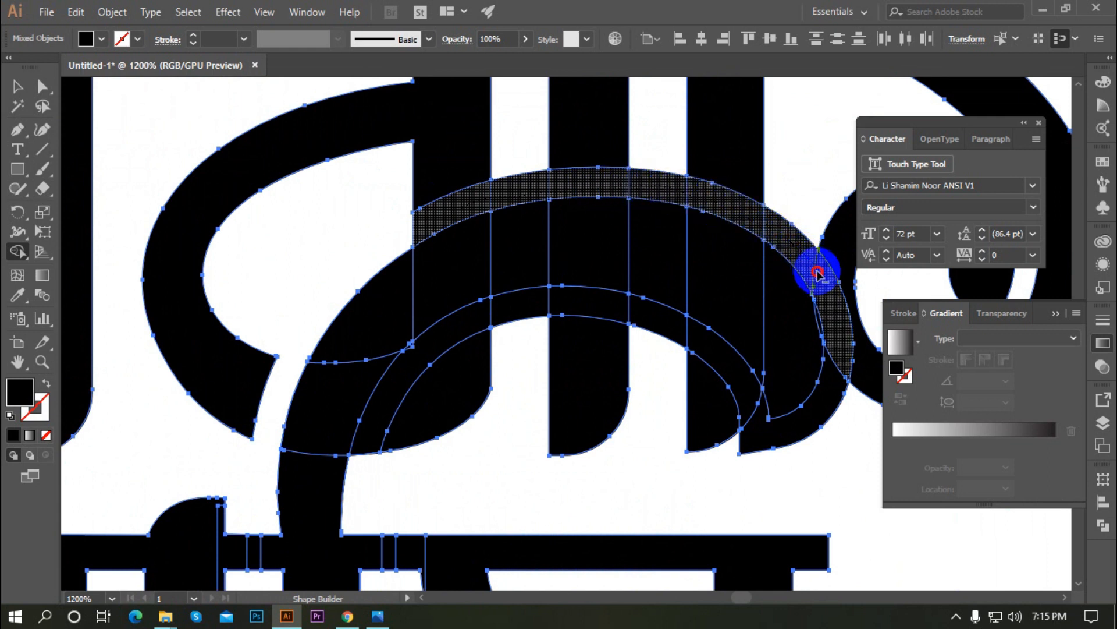
{"action": "mouse_move", "coordinate": [834, 369]}
{"action": "left_mouse_down"}
{"action": "mouse_move", "coordinate": [804, 422]}
{"action": "mouse_move", "coordinate": [772, 433]}
{"action": "mouse_move", "coordinate": [709, 340]}
{"action": "mouse_move", "coordinate": [619, 310]}
{"action": "mouse_move", "coordinate": [472, 314]}
{"action": "mouse_move", "coordinate": [399, 361]}
{"action": "left_mouse_up"}
{"action": "scroll", "coordinate": [399, 361], "scroll_direction": "down", "scroll_amount": 3}
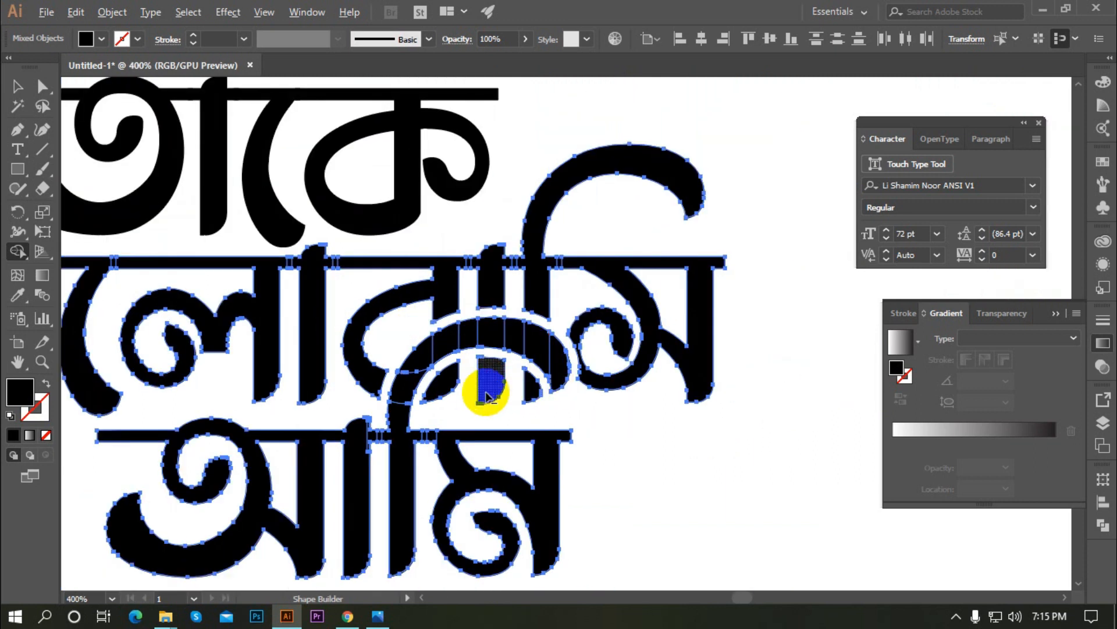
Merge the divided pieces of the ি arch into one continuous shape with Shape Builder
{"action": "scroll", "coordinate": [501, 396], "scroll_direction": "up", "scroll_amount": 1}
{"action": "scroll", "coordinate": [547, 318], "scroll_direction": "up", "scroll_amount": 1}
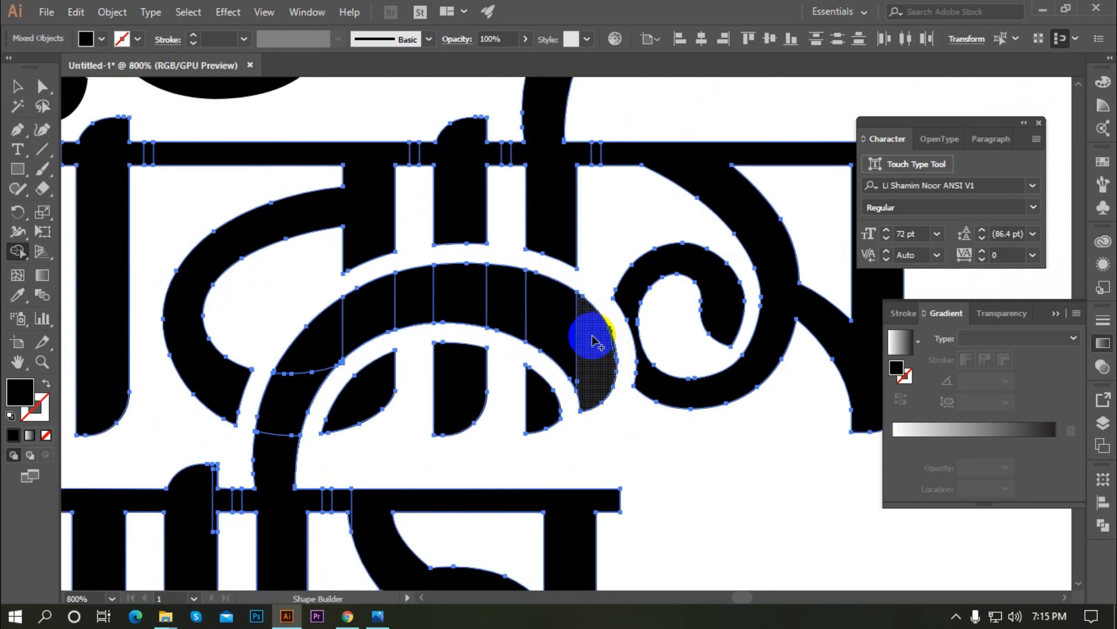
{"action": "scroll", "coordinate": [524, 303], "scroll_direction": "down", "scroll_amount": 1}
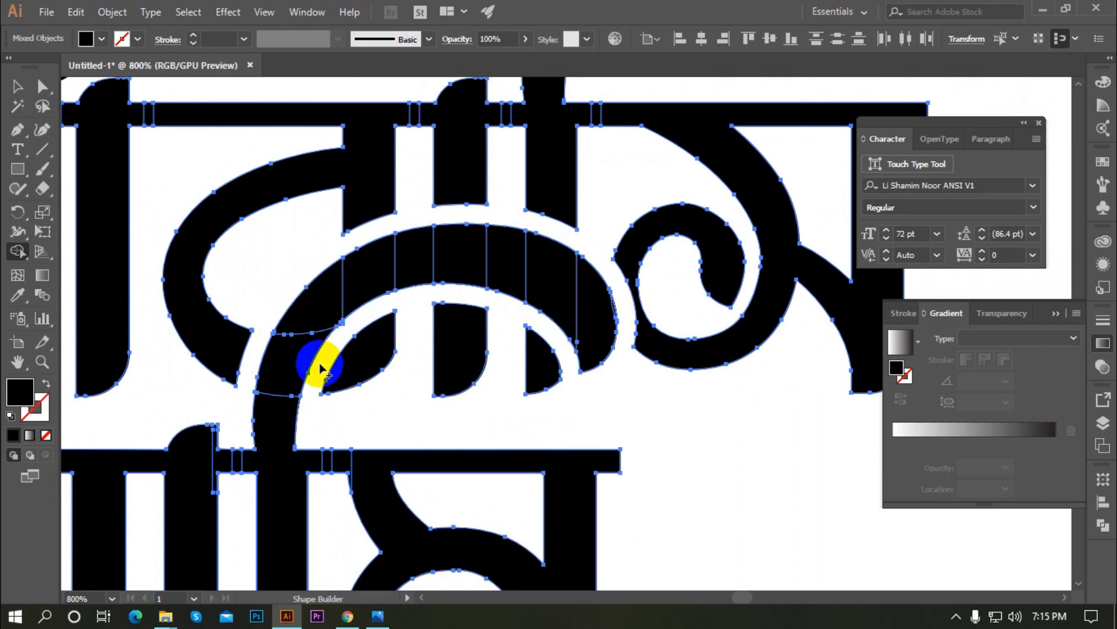
{"action": "mouse_move", "coordinate": [275, 419]}
{"action": "left_mouse_down"}
{"action": "mouse_move", "coordinate": [302, 319]}
{"action": "mouse_move", "coordinate": [325, 288]}
{"action": "mouse_move", "coordinate": [370, 269]}
{"action": "mouse_move", "coordinate": [503, 252]}
{"action": "mouse_move", "coordinate": [617, 308]}
{"action": "left_mouse_up"}
{"action": "left_click", "coordinate": [624, 324], "text": "ctrl"}
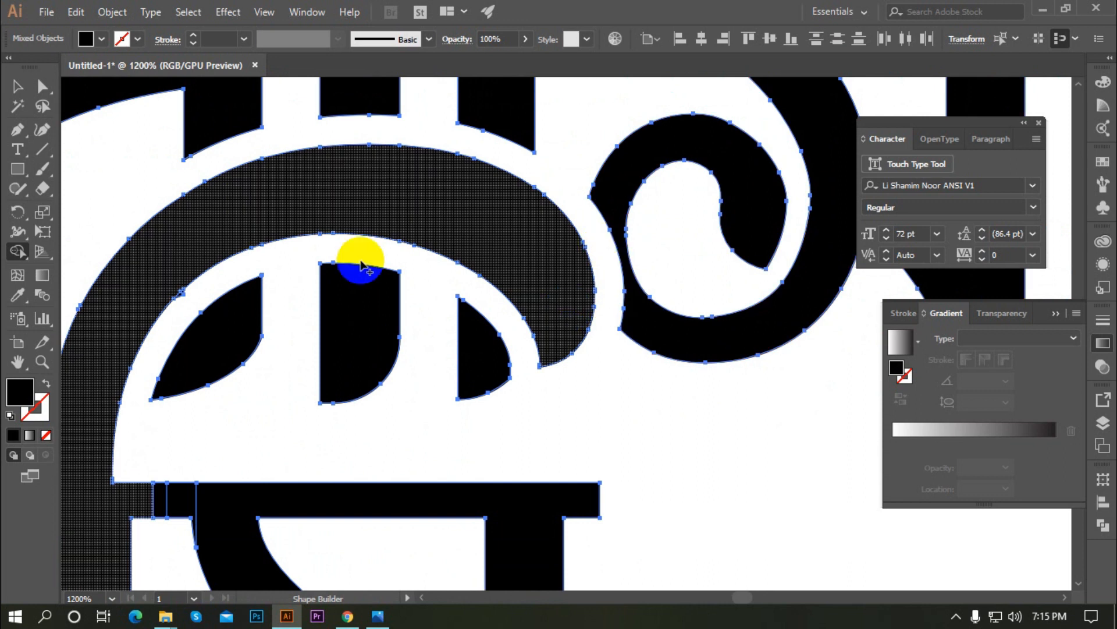
Merge the small headline fragments of আমি between the া and the ি stem into the stem shape
{"action": "scroll", "coordinate": [726, 278], "scroll_direction": "down", "scroll_amount": 2}
{"action": "scroll", "coordinate": [409, 487], "scroll_direction": "up", "scroll_amount": 2}
{"action": "scroll", "coordinate": [429, 376], "scroll_direction": "down", "scroll_amount": 1}
{"action": "scroll", "coordinate": [393, 324], "scroll_direction": "up", "scroll_amount": 3}
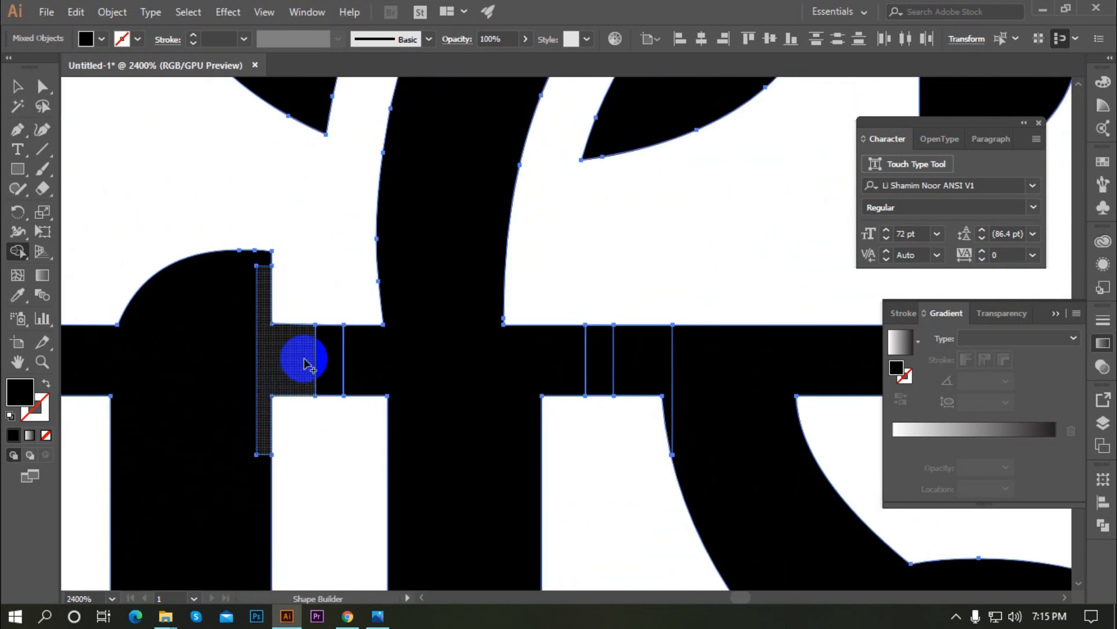
{"action": "left_click_drag", "start_coordinate": [326, 365], "coordinate": [418, 364]}
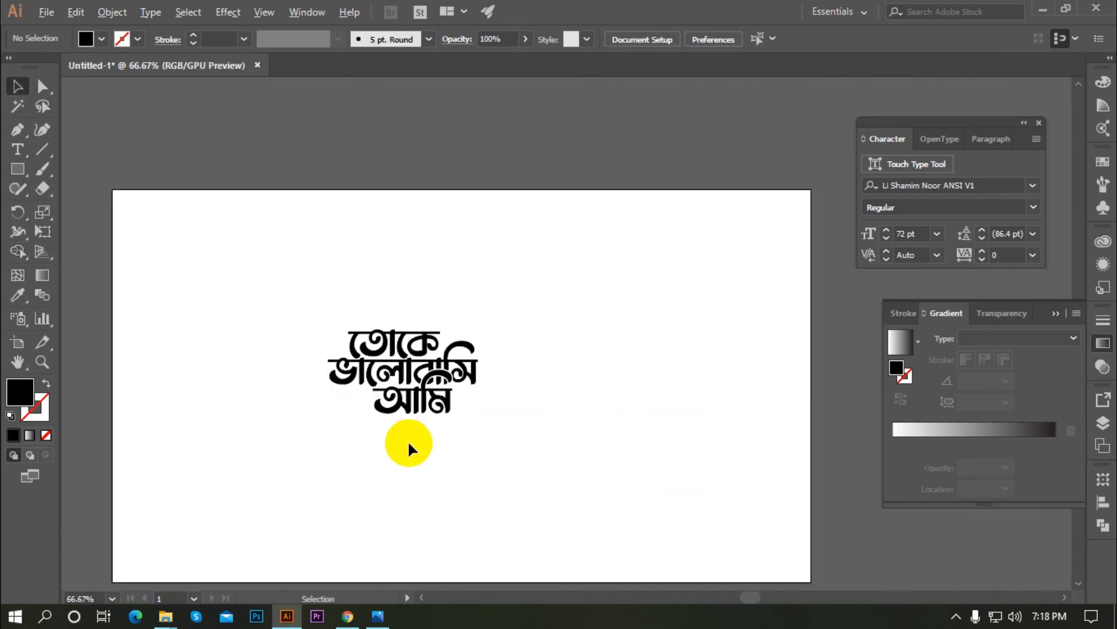
{"action": "scroll", "coordinate": [407, 440], "scroll_direction": "up", "scroll_amount": 2}
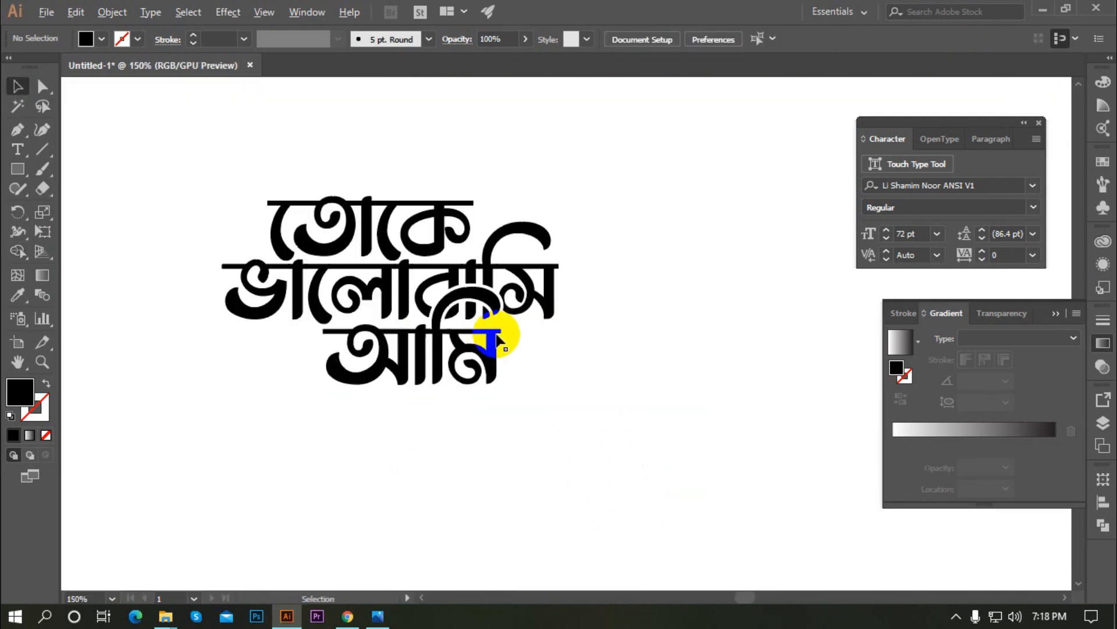
Move the complete "তোকে ভালোবাসি আমি" lettering to the middle area of the artboard
{"action": "scroll", "coordinate": [498, 340], "scroll_direction": "down", "scroll_amount": 2}
{"action": "left_click_drag", "start_coordinate": [262, 225], "coordinate": [636, 482]}
{"action": "key", "text": "a"}
{"action": "key", "text": "v"}
{"action": "left_click_drag", "start_coordinate": [423, 307], "coordinate": [582, 321]}
{"action": "left_click", "coordinate": [269, 301]}
{"action": "scroll", "coordinate": [348, 305], "scroll_direction": "down", "scroll_amount": 1}
{"action": "left_click", "coordinate": [472, 359]}
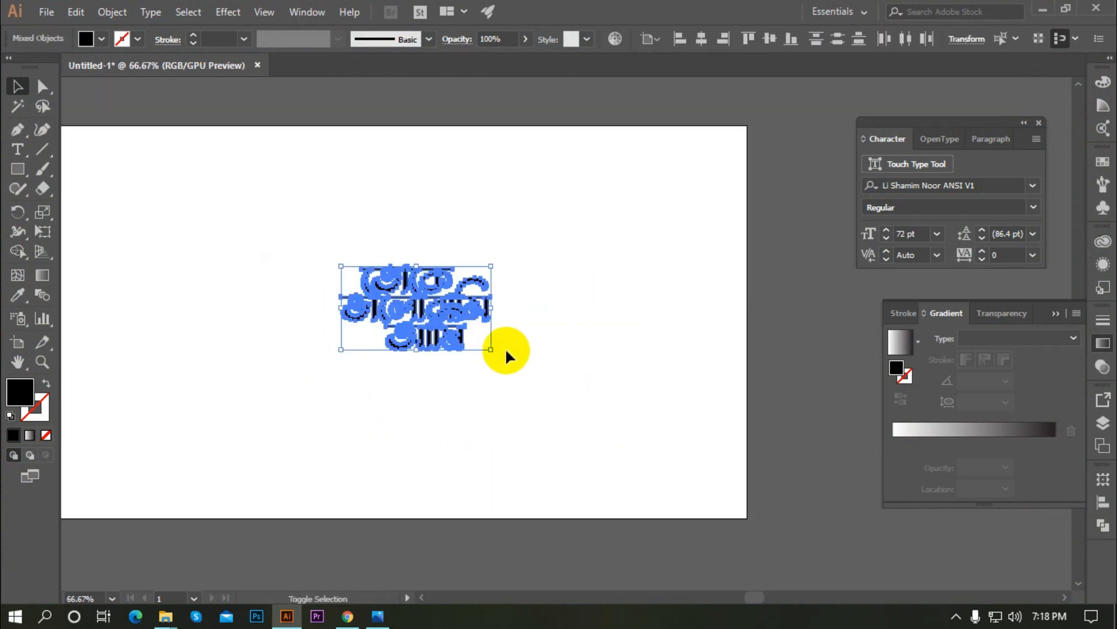
{"action": "mouse_move", "coordinate": [499, 357]}
{"action": "left_mouse_down"}
{"action": "mouse_move", "coordinate": [517, 374]}
{"action": "mouse_move", "coordinate": [519, 366]}
{"action": "left_mouse_up"}
{"action": "left_click_drag", "start_coordinate": [431, 316], "coordinate": [370, 317]}
{"action": "left_click", "coordinate": [514, 366]}
Place a backup copy of the whole black lettering outside the artboard, beyond its upper right corner
{"action": "scroll", "coordinate": [499, 362], "scroll_direction": "down", "scroll_amount": 2}
{"action": "scroll", "coordinate": [484, 333], "scroll_direction": "up", "scroll_amount": 2}
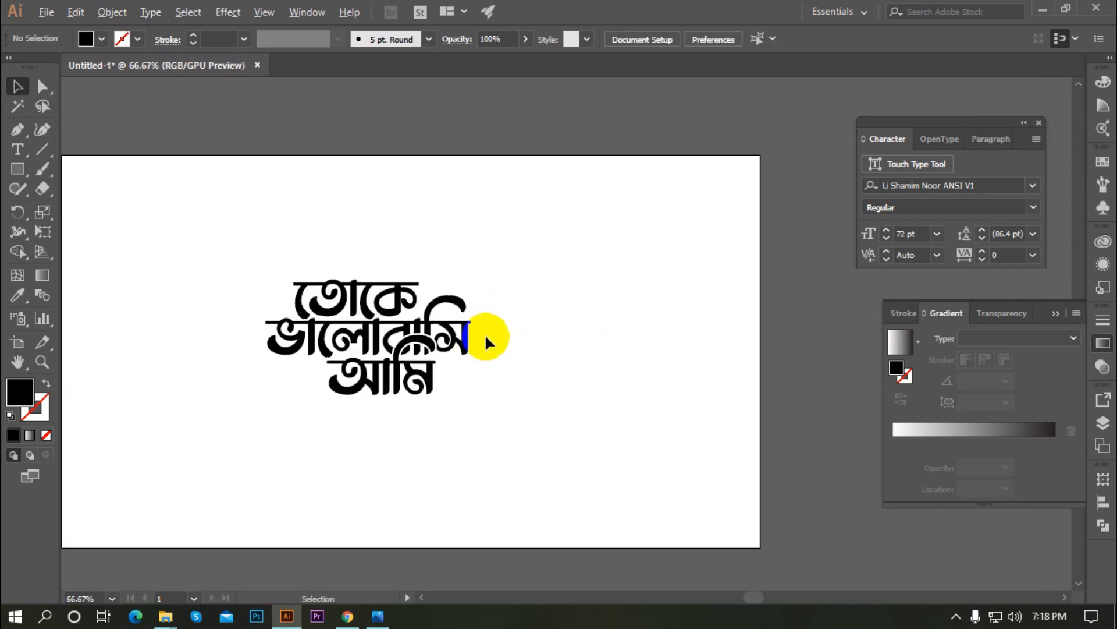
{"action": "scroll", "coordinate": [502, 335], "scroll_direction": "down", "scroll_amount": 2}
{"action": "scroll", "coordinate": [484, 365], "scroll_direction": "up", "scroll_amount": 1}
{"action": "left_click_drag", "start_coordinate": [484, 372], "coordinate": [194, 174]}
{"action": "left_click_drag", "start_coordinate": [407, 307], "coordinate": [717, 114]}
{"action": "left_click", "coordinate": [574, 364]}
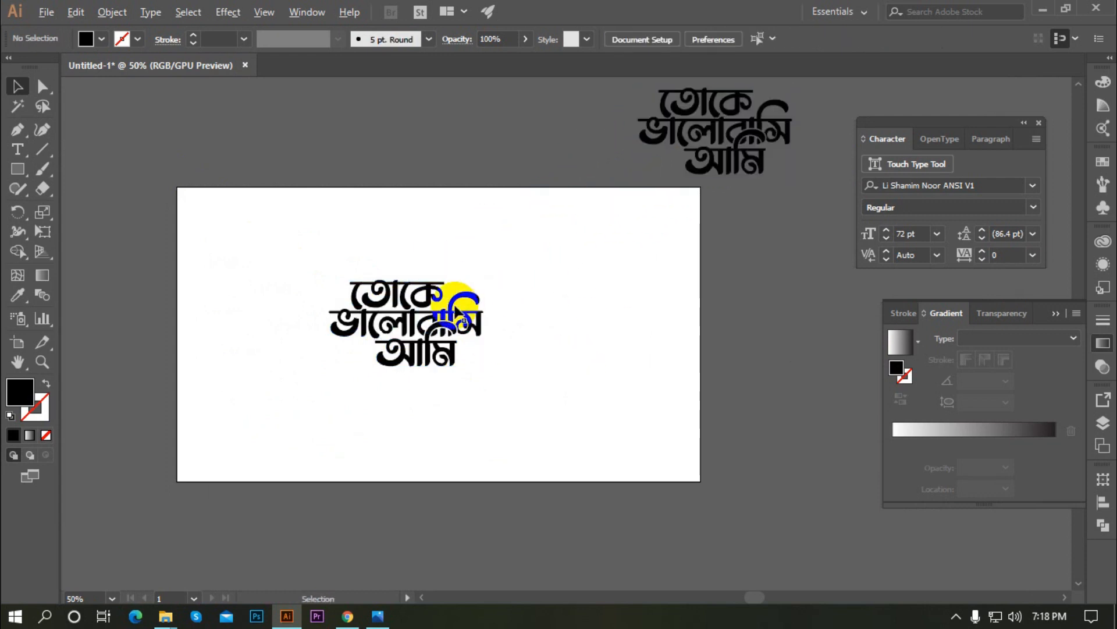
Fill the lettering on the artboard with a linear white-to-black gradient
{"action": "scroll", "coordinate": [529, 257], "scroll_direction": "down", "scroll_amount": 1}
{"action": "scroll", "coordinate": [521, 296], "scroll_direction": "up", "scroll_amount": 1}
{"action": "scroll", "coordinate": [571, 239], "scroll_direction": "up", "scroll_amount": 1}
{"action": "scroll", "coordinate": [573, 240], "scroll_direction": "down", "scroll_amount": 1}
{"action": "scroll", "coordinate": [411, 362], "scroll_direction": "up", "scroll_amount": 2}
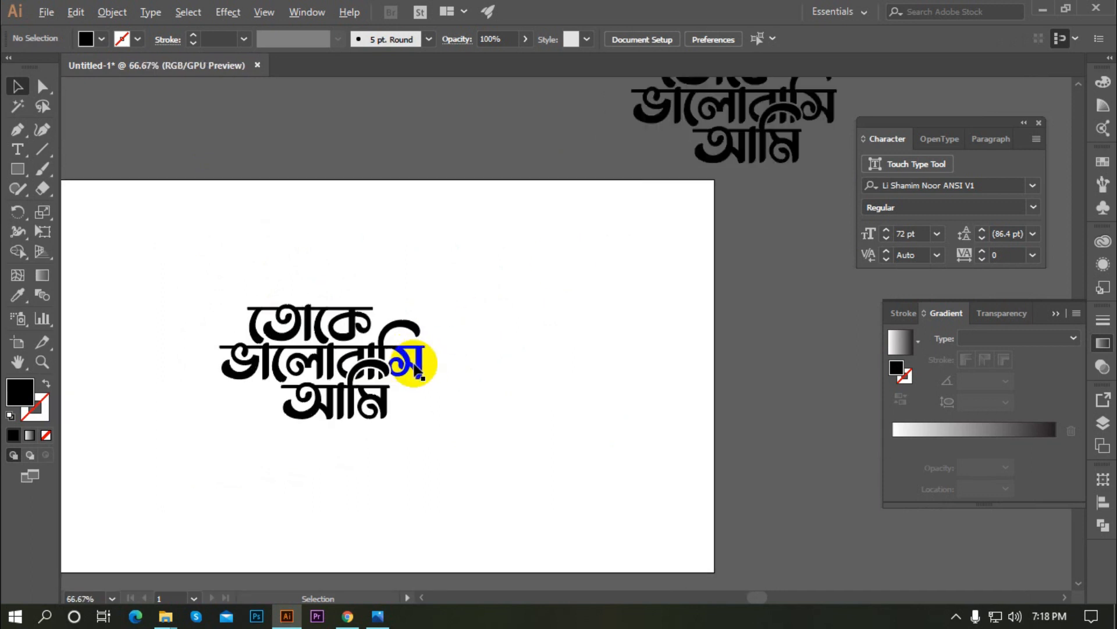
{"action": "scroll", "coordinate": [543, 318], "scroll_direction": "down", "scroll_amount": 2}
{"action": "scroll", "coordinate": [423, 344], "scroll_direction": "up", "scroll_amount": 2}
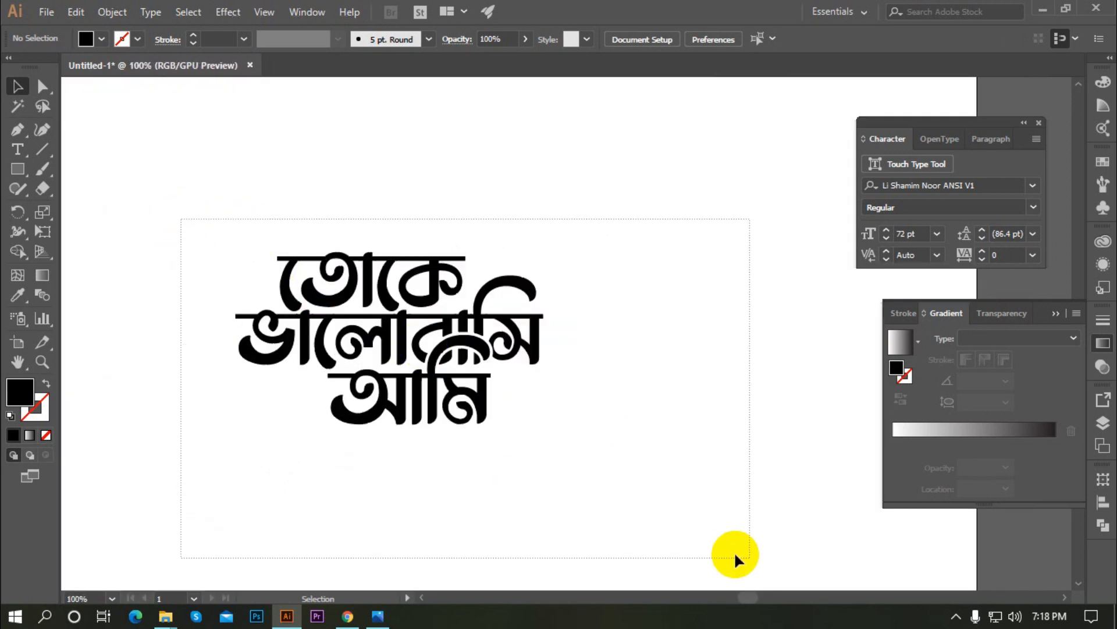
{"action": "left_click_drag", "start_coordinate": [735, 553], "coordinate": [731, 551]}
{"action": "scroll", "coordinate": [560, 433], "scroll_direction": "down", "scroll_amount": 2}
{"action": "scroll", "coordinate": [533, 413], "scroll_direction": "up", "scroll_amount": 2}
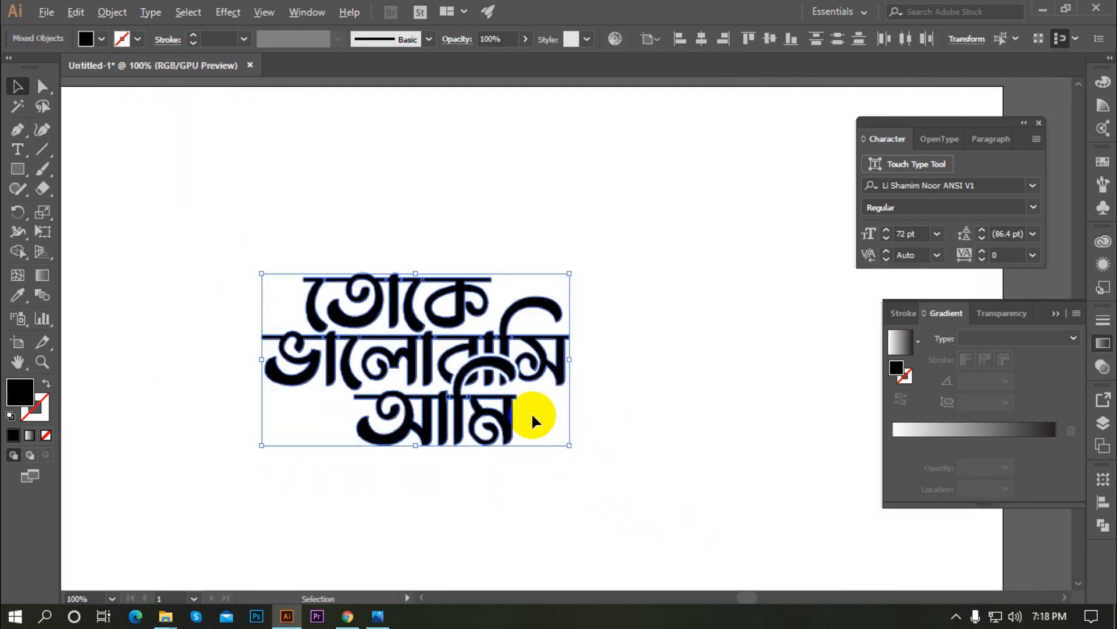
{"action": "left_click", "coordinate": [1014, 439]}
Recolour the gradient to run from light yellow #fbe084 at the start stop to orange at the end stop
{"action": "double_click", "coordinate": [893, 441]}
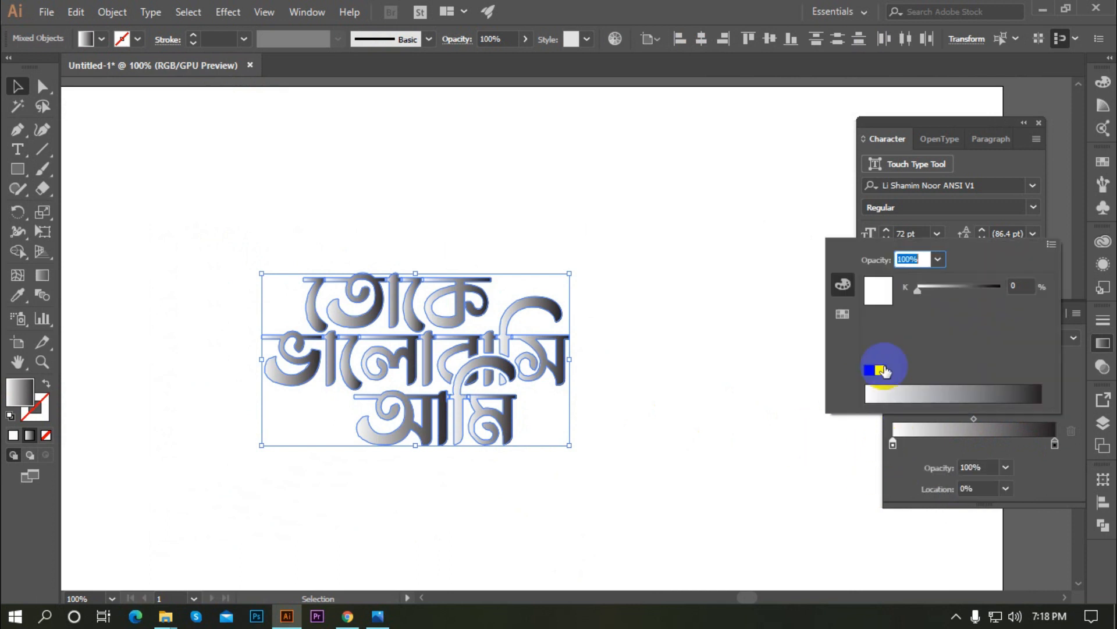
{"action": "left_click", "coordinate": [842, 314]}
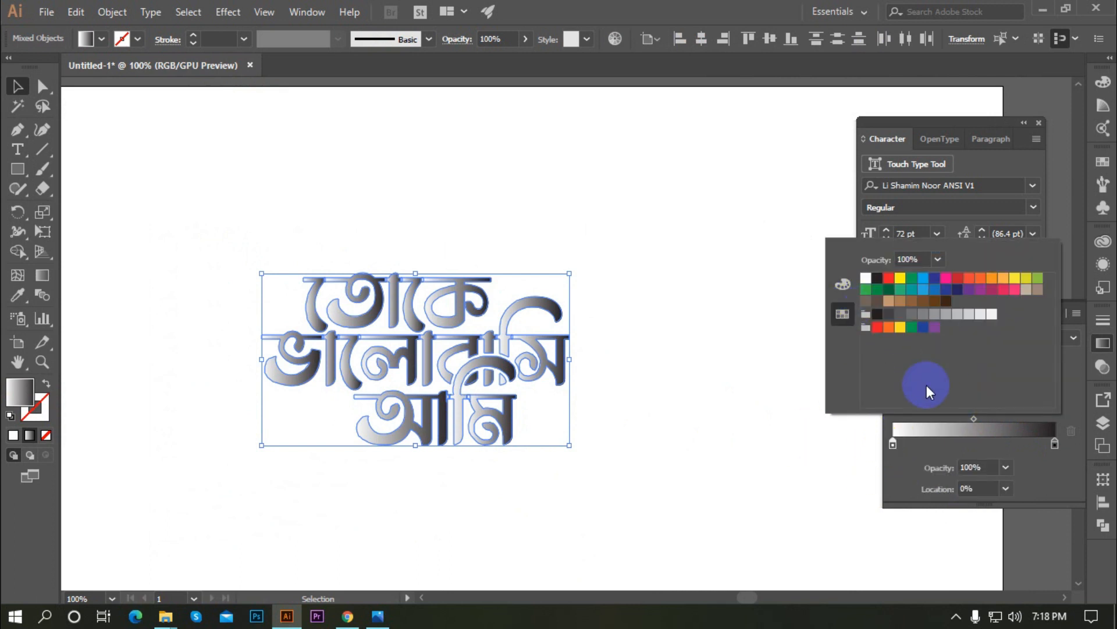
{"action": "left_click", "coordinate": [1004, 279]}
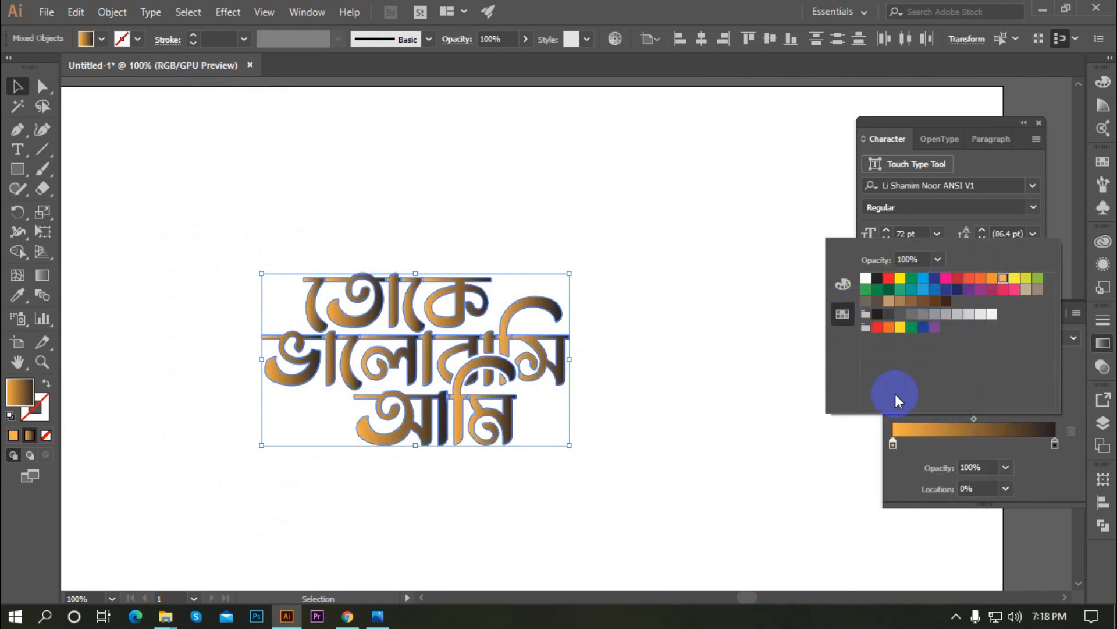
{"action": "double_click", "coordinate": [1054, 445]}
{"action": "left_click", "coordinate": [888, 327]}
{"action": "double_click", "coordinate": [893, 443]}
{"action": "left_click", "coordinate": [843, 284]}
{"action": "left_click_drag", "start_coordinate": [975, 315], "coordinate": [992, 316]}
{"action": "double_click", "coordinate": [1055, 444]}
{"action": "left_click", "coordinate": [843, 314]}
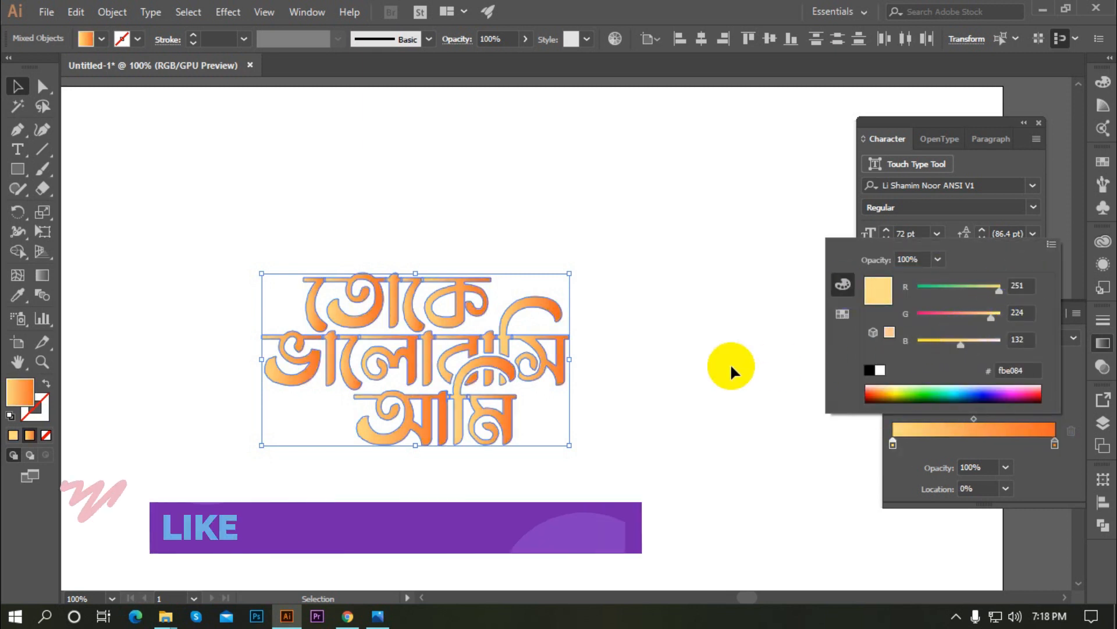
Redirect the gradient across all the lettering almost vertically at about -88.1°, with light yellow above and orange below
{"action": "left_click", "coordinate": [696, 387]}
{"action": "scroll", "coordinate": [696, 387], "scroll_direction": "down", "scroll_amount": 1}
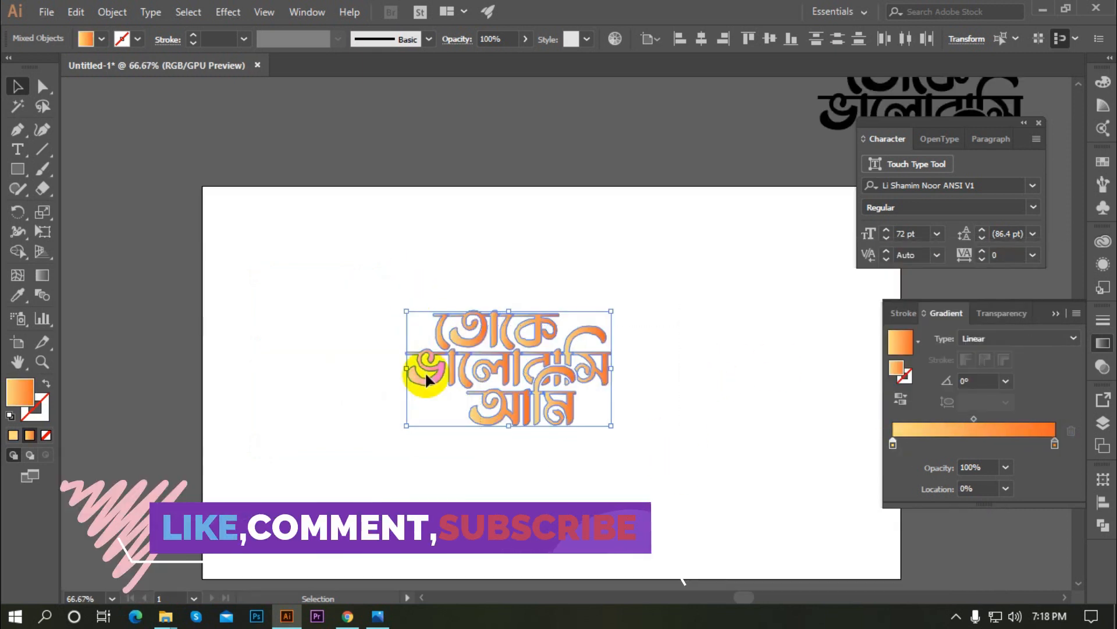
{"action": "left_click", "coordinate": [41, 274]}
{"action": "left_click_drag", "start_coordinate": [509, 303], "coordinate": [513, 453]}
{"action": "left_click", "coordinate": [17, 87]}
{"action": "left_click", "coordinate": [262, 311]}
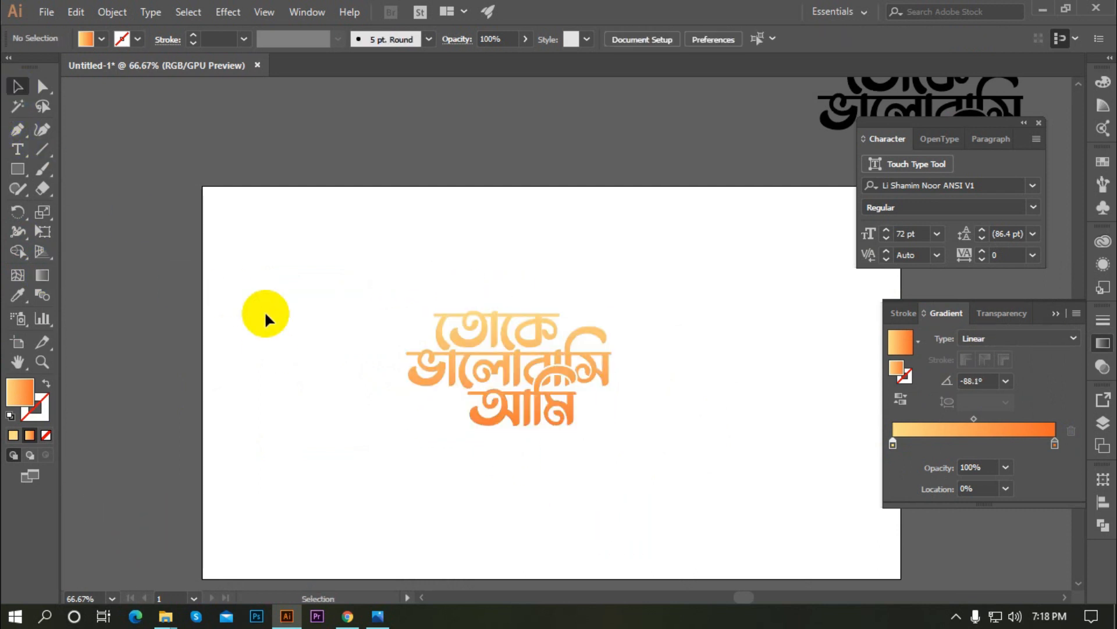
Group all pieces of the gradient-filled lettering into one object
{"action": "scroll", "coordinate": [474, 355], "scroll_direction": "down", "scroll_amount": 1}
{"action": "scroll", "coordinate": [502, 373], "scroll_direction": "up", "scroll_amount": 1}
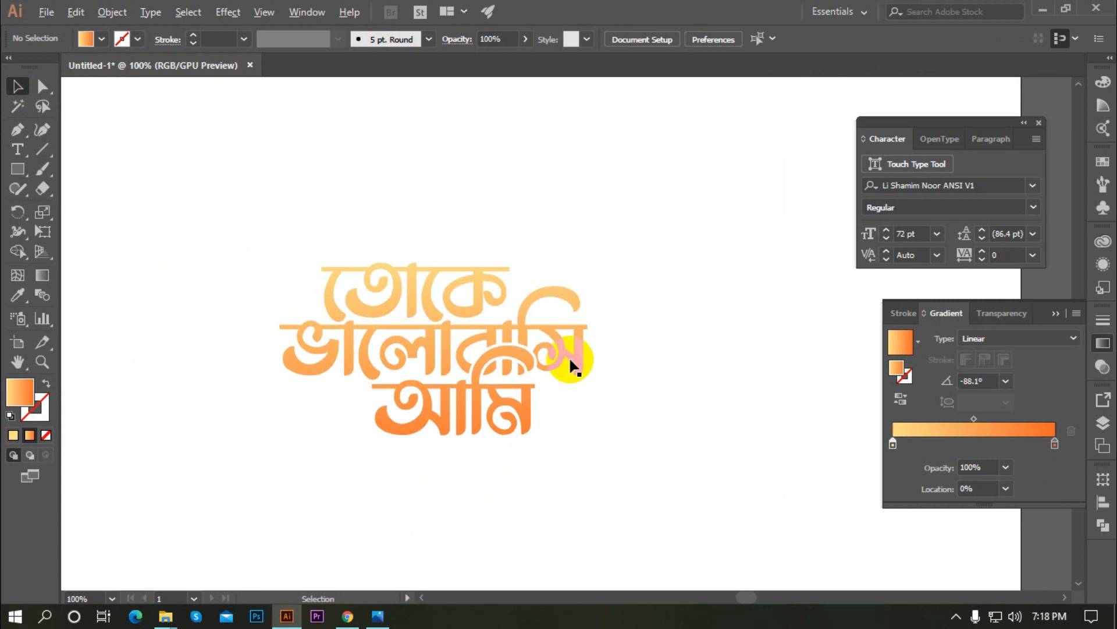
{"action": "scroll", "coordinate": [550, 390], "scroll_direction": "down", "scroll_amount": 1}
{"action": "scroll", "coordinate": [550, 390], "scroll_direction": "up", "scroll_amount": 1}
{"action": "left_click_drag", "start_coordinate": [280, 249], "coordinate": [466, 381]}
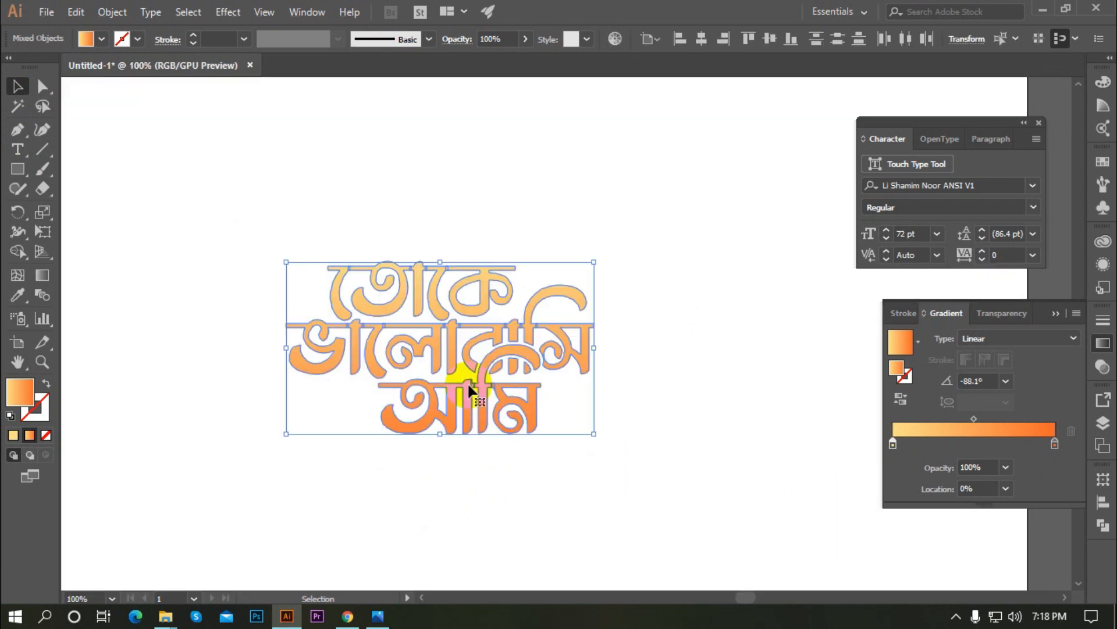
{"action": "left_click", "coordinate": [632, 503]}
{"action": "left_click_drag", "start_coordinate": [274, 219], "coordinate": [595, 467]}
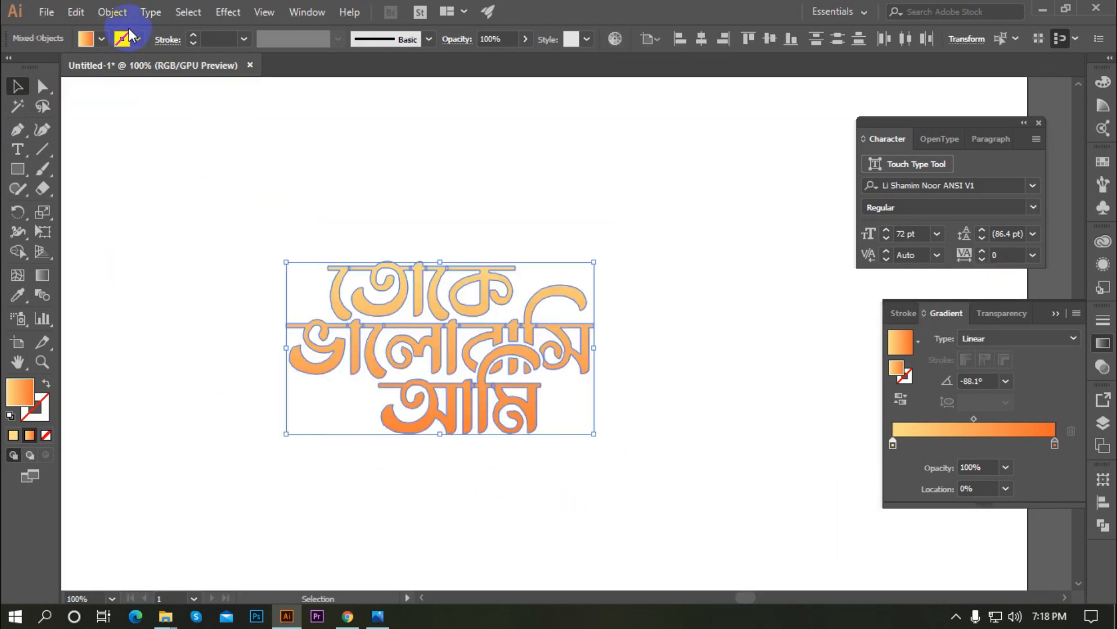
{"action": "left_click", "coordinate": [324, 223]}
{"action": "left_click_drag", "start_coordinate": [204, 201], "coordinate": [257, 216]}
{"action": "left_click", "coordinate": [556, 504]}
{"action": "scroll", "coordinate": [503, 376], "scroll_direction": "down", "scroll_amount": 1}
{"action": "scroll", "coordinate": [531, 403], "scroll_direction": "up", "scroll_amount": 1}
{"action": "key", "text": "ctrl+g"}
{"action": "left_click", "coordinate": [661, 504]}
{"action": "left_click_drag", "start_coordinate": [661, 503], "coordinate": [294, 245]}
{"action": "left_click", "coordinate": [496, 478]}
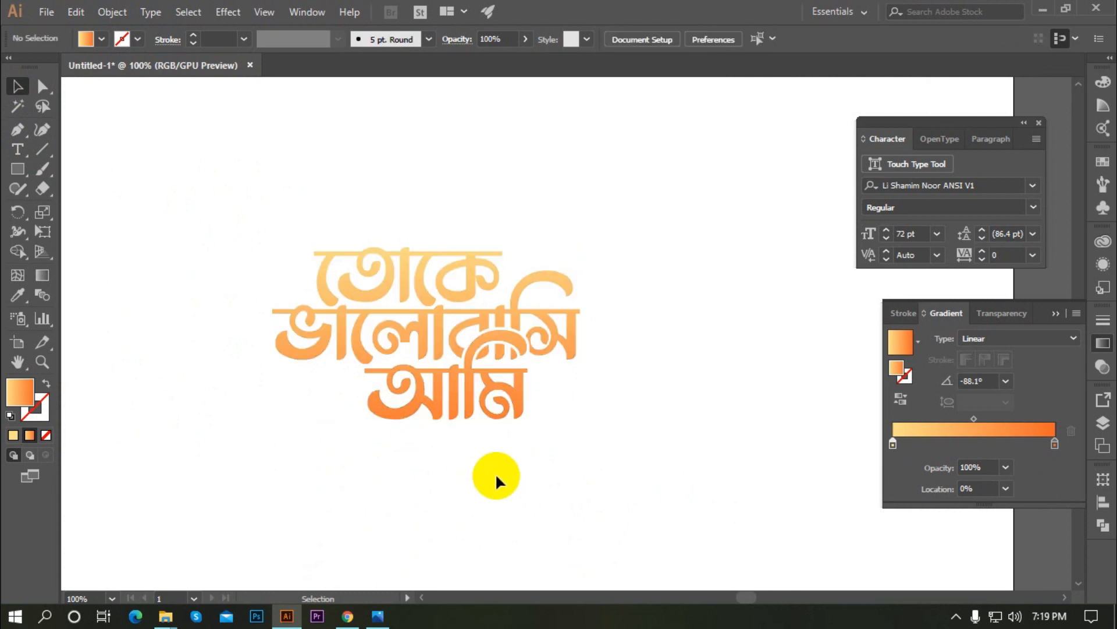
{"action": "left_click", "coordinate": [441, 335]}
{"action": "left_click", "coordinate": [108, 12]}
{"action": "left_click", "coordinate": [87, 113]}
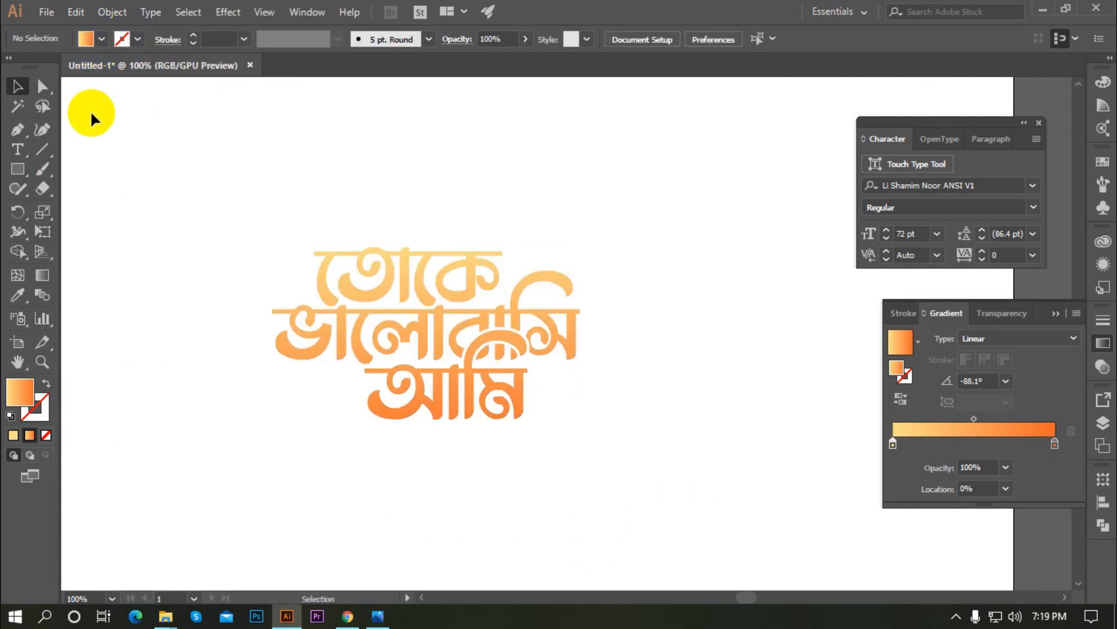
{"action": "left_click", "coordinate": [102, 39]}
{"action": "left_click", "coordinate": [169, 222]}
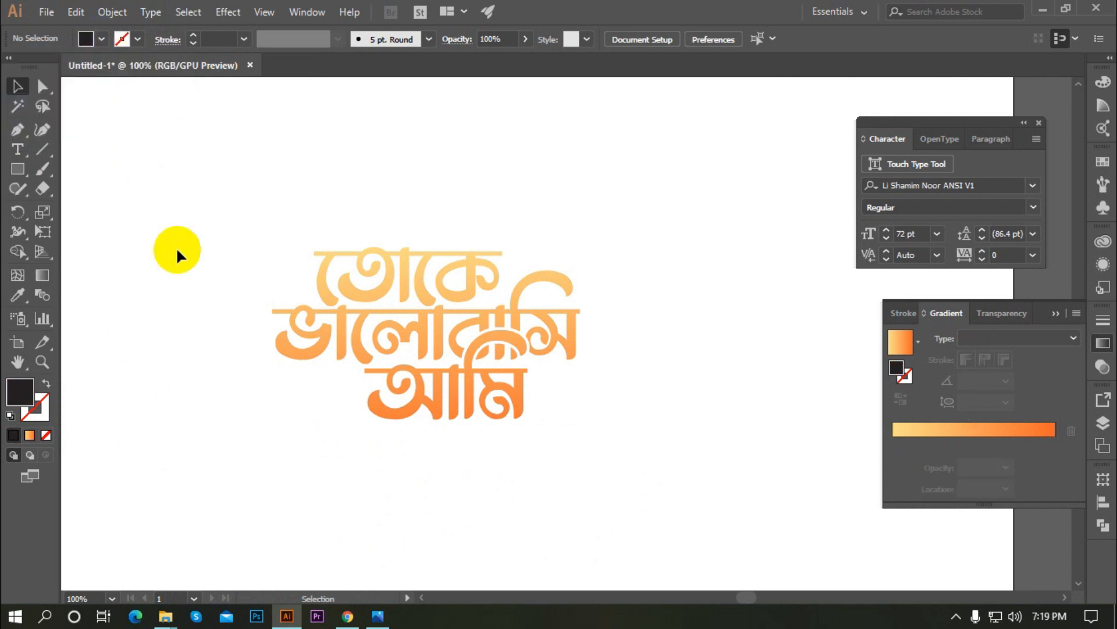
{"action": "left_click_drag", "start_coordinate": [172, 163], "coordinate": [561, 486]}
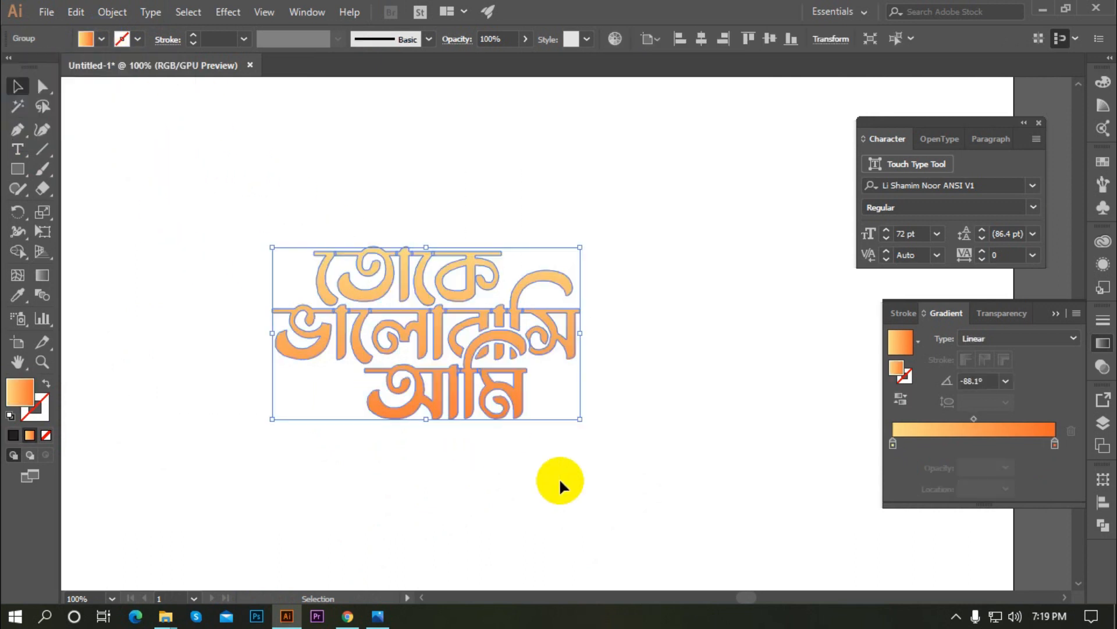
{"action": "left_click", "coordinate": [438, 463]}
Create an Offset Path around the grouped lettering with a 3 px offset, Miter joins and a miter limit of 4
{"action": "left_click_drag", "start_coordinate": [207, 175], "coordinate": [747, 528]}
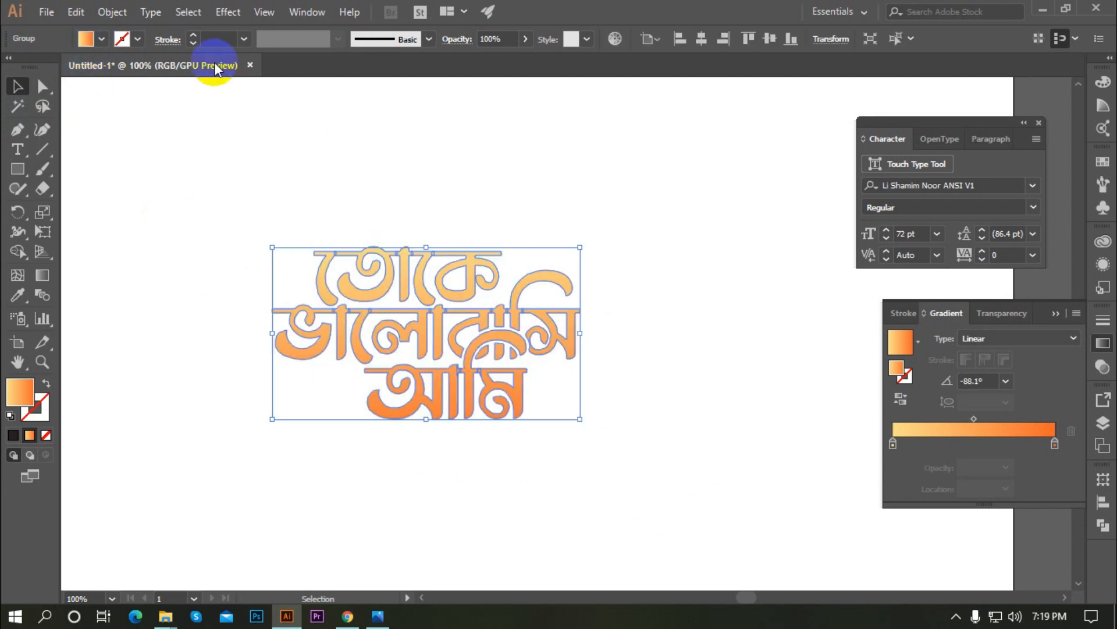
{"action": "left_click", "coordinate": [112, 13]}
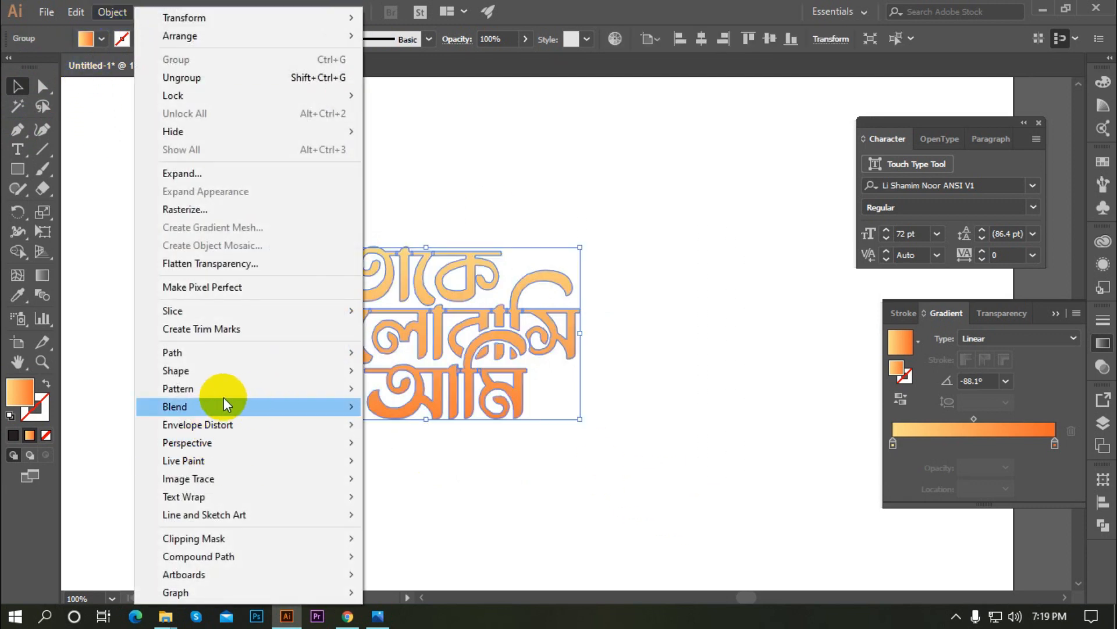
{"action": "mouse_move", "coordinate": [185, 356]}
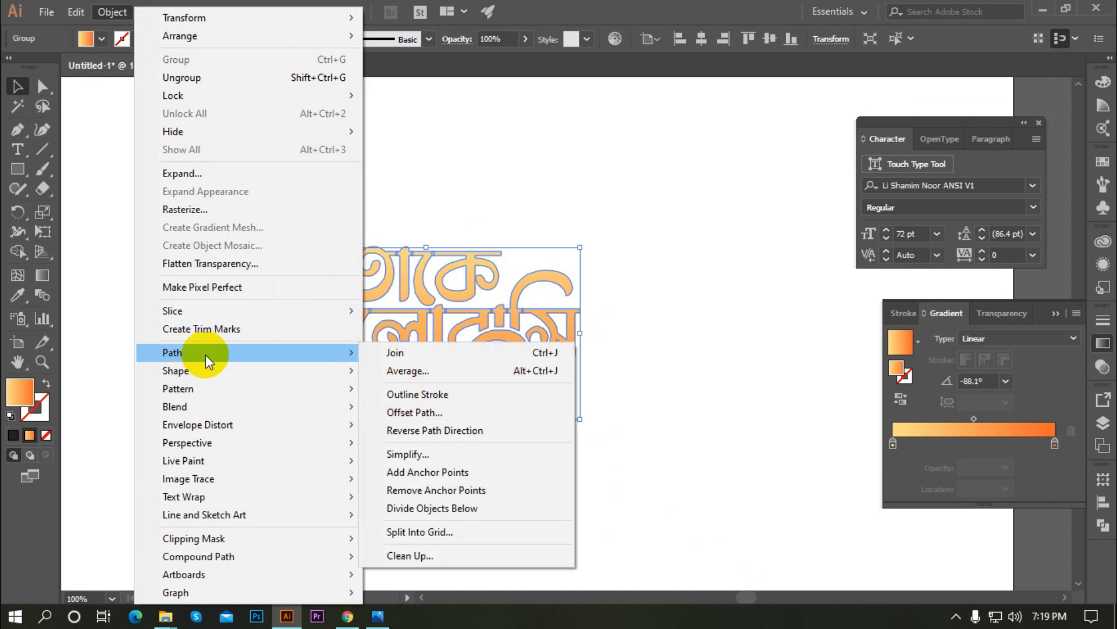
{"action": "left_click", "coordinate": [414, 412]}
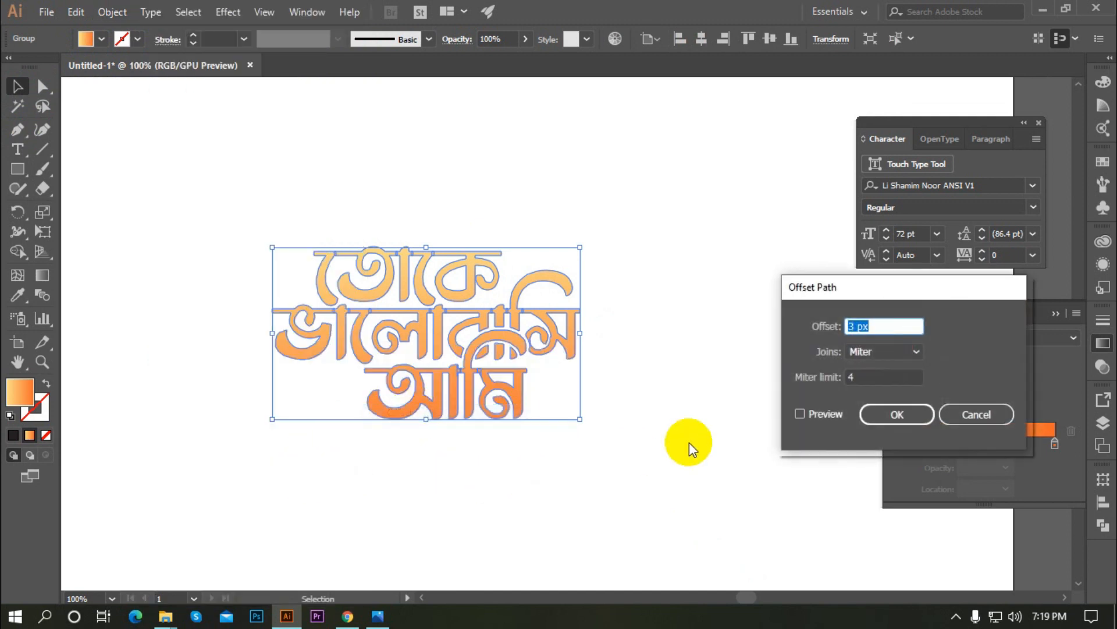
{"action": "left_click", "coordinate": [800, 414]}
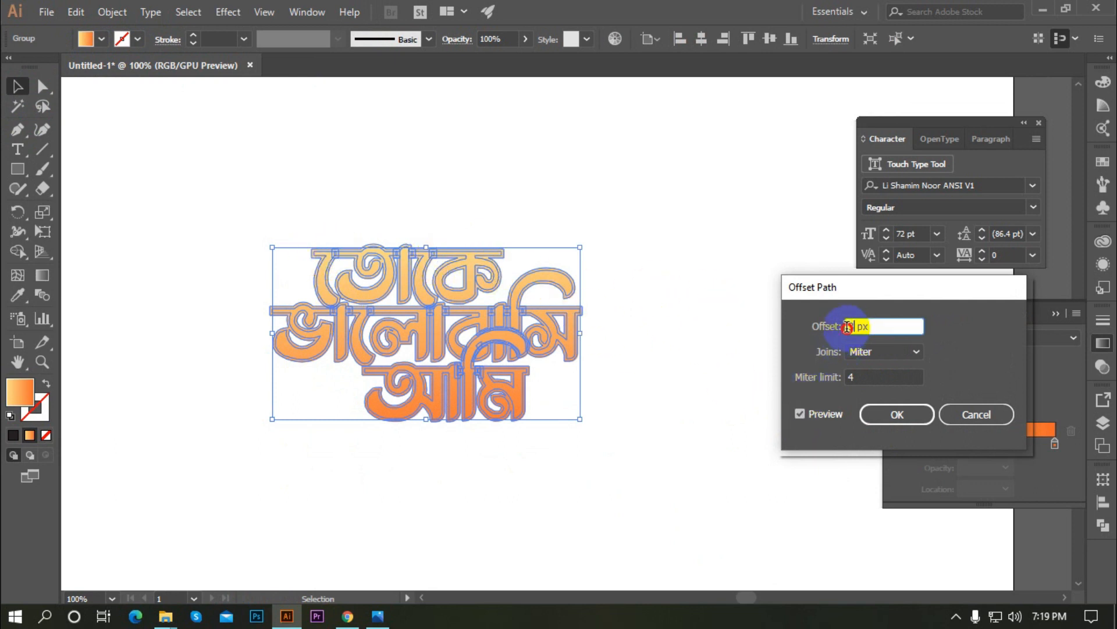
{"action": "type", "text": "8"}
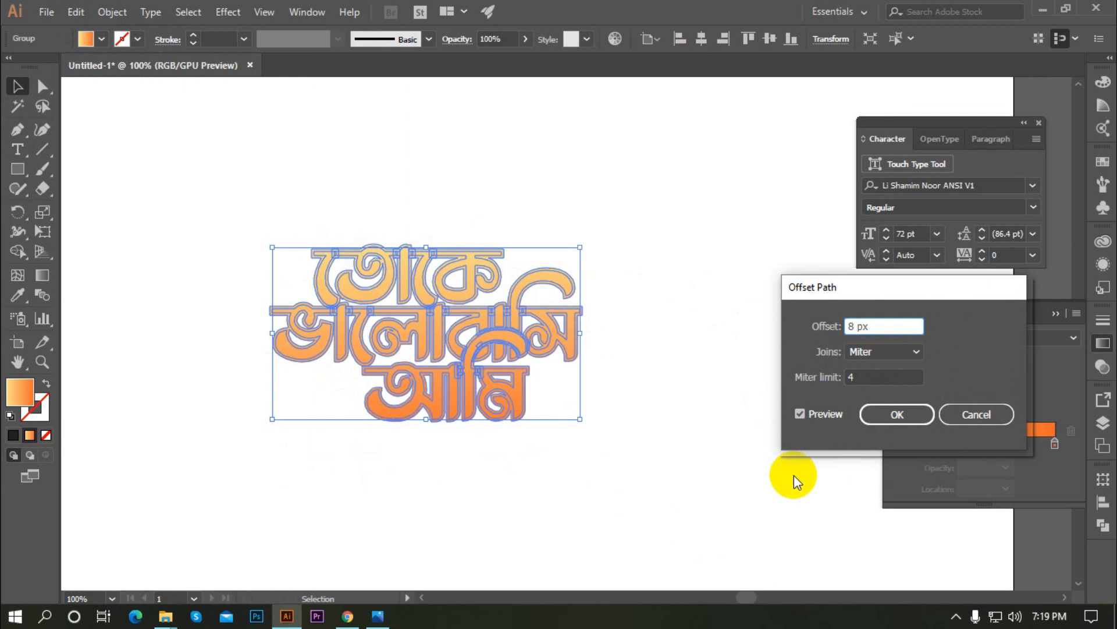
{"action": "left_click", "coordinate": [802, 413]}
{"action": "left_click", "coordinate": [802, 413]}
{"action": "left_click", "coordinate": [802, 413]}
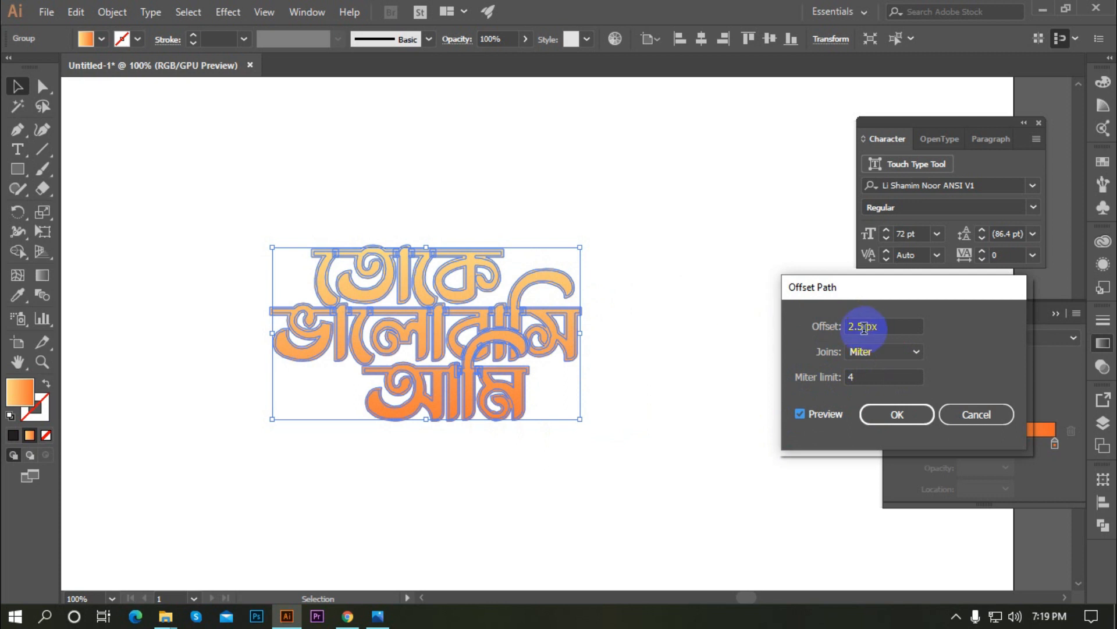
{"action": "double_click", "coordinate": [864, 327]}
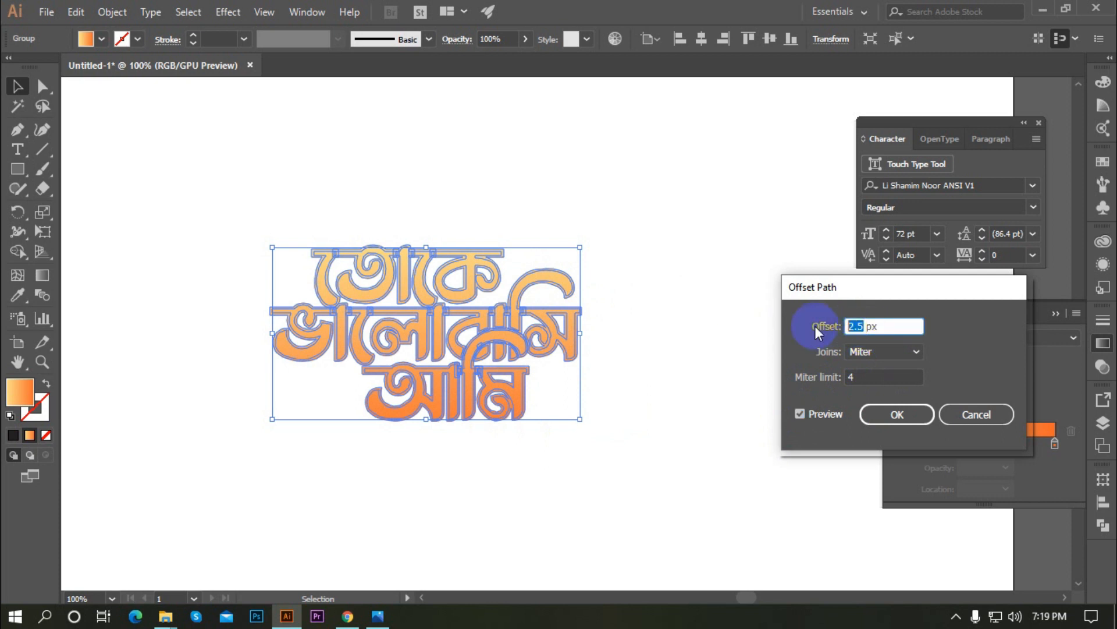
{"action": "type", "text": "3"}
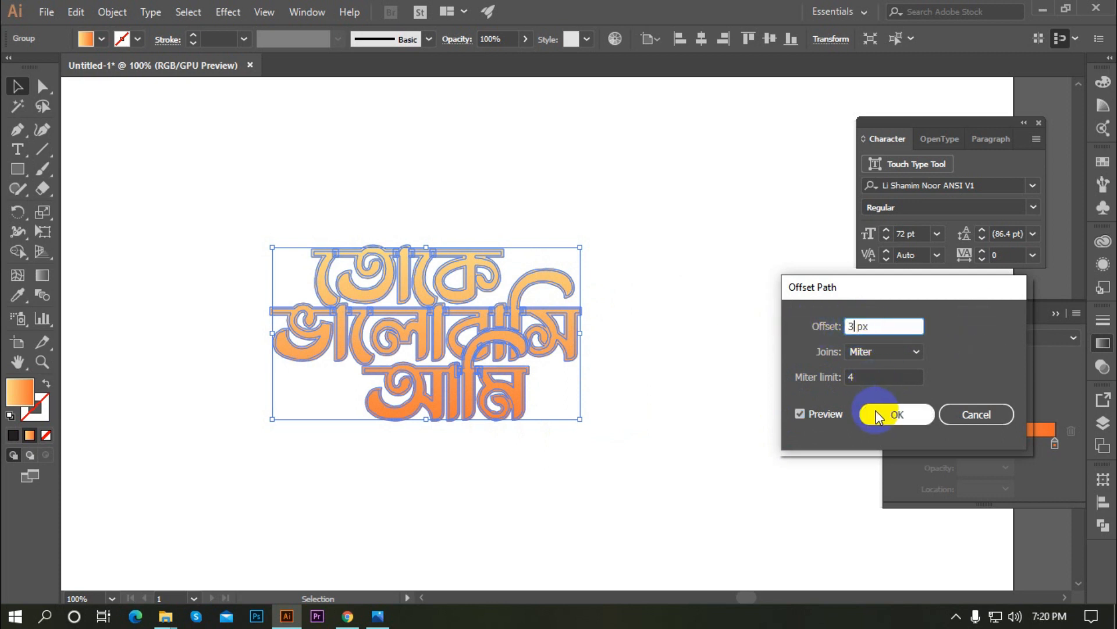
{"action": "left_click", "coordinate": [894, 416]}
Fill the offset shapes with black to form a dark outline around the gradient lettering
{"action": "key", "text": "ctrl+equal"}
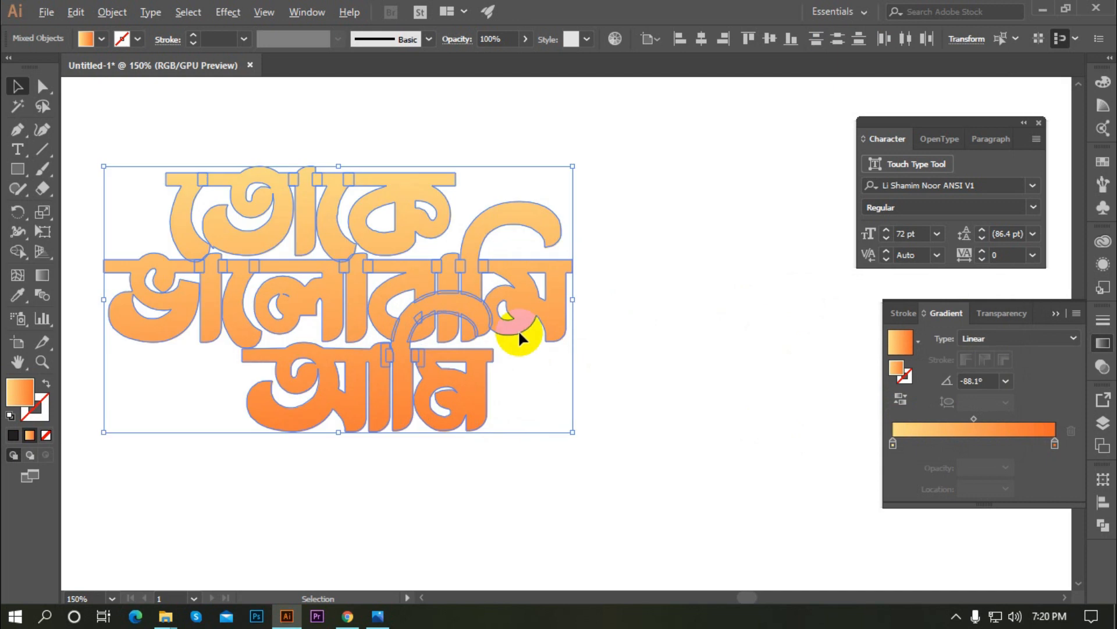
{"action": "scroll", "coordinate": [518, 334], "scroll_direction": "up", "scroll_amount": 1}
{"action": "scroll", "coordinate": [571, 384], "scroll_direction": "down", "scroll_amount": 1}
{"action": "scroll", "coordinate": [606, 374], "scroll_direction": "down", "scroll_amount": 1}
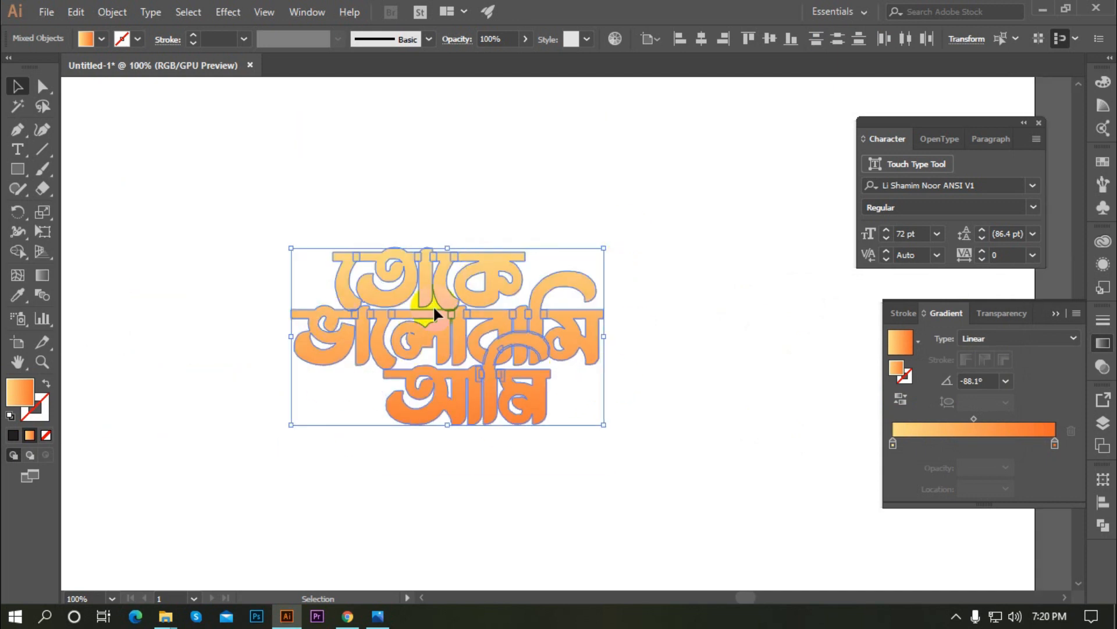
{"action": "left_click", "coordinate": [104, 40]}
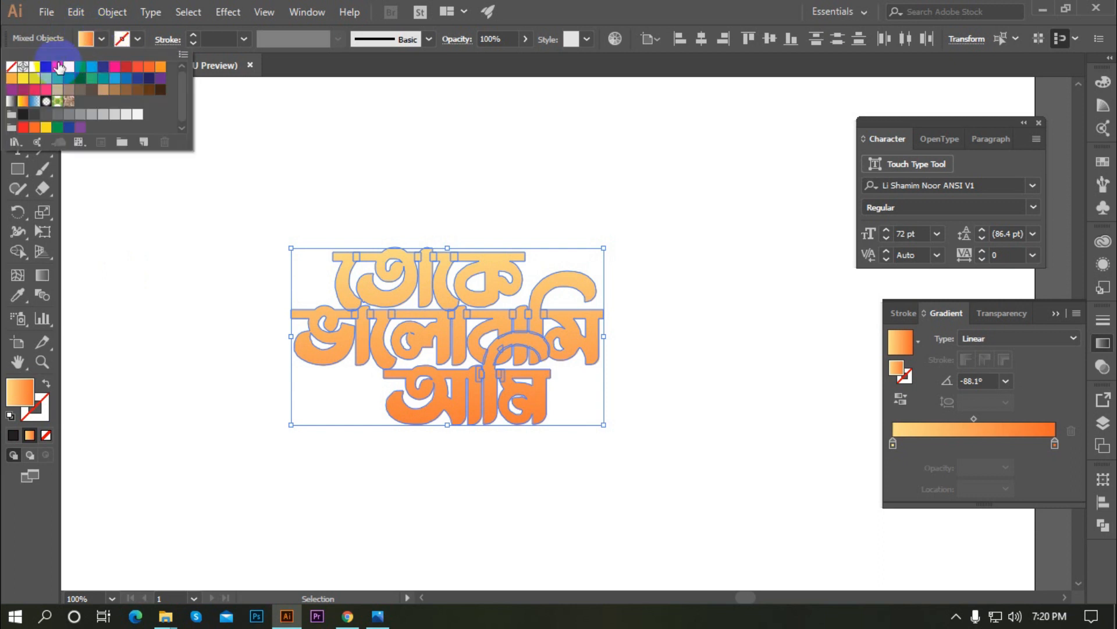
{"action": "left_click", "coordinate": [46, 67]}
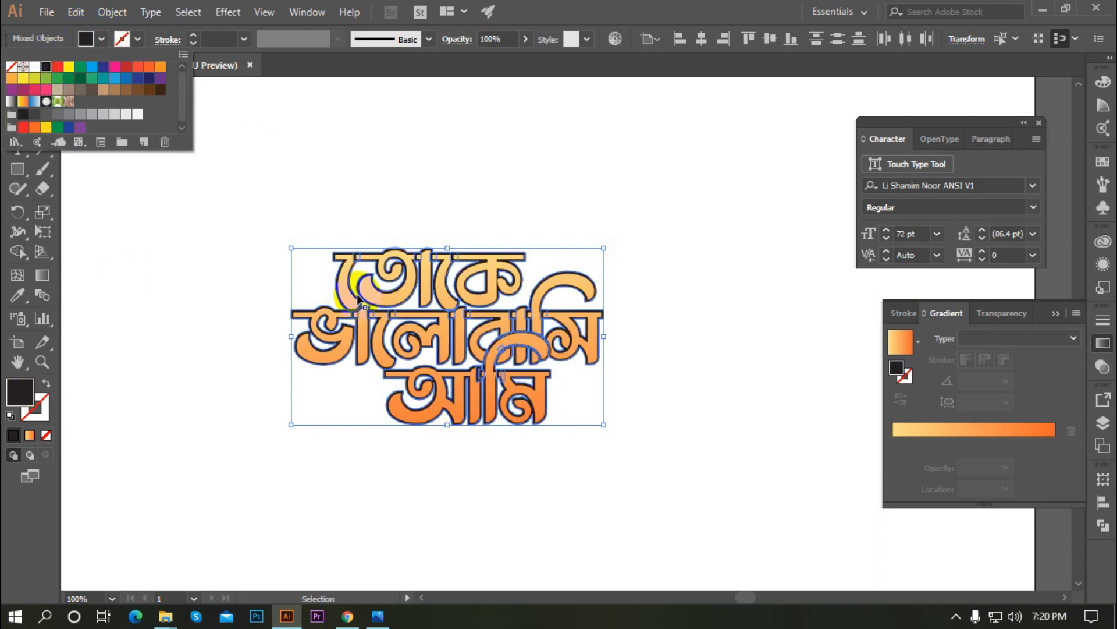
{"action": "right_click", "coordinate": [338, 265]}
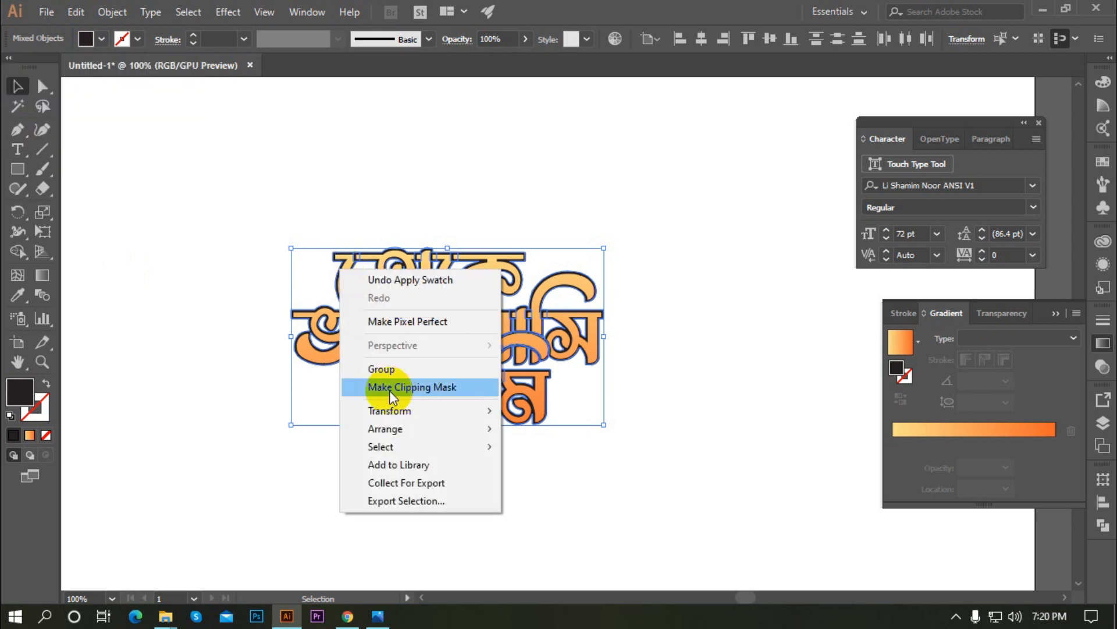
{"action": "left_click", "coordinate": [387, 430]}
{"action": "left_click", "coordinate": [584, 483]}
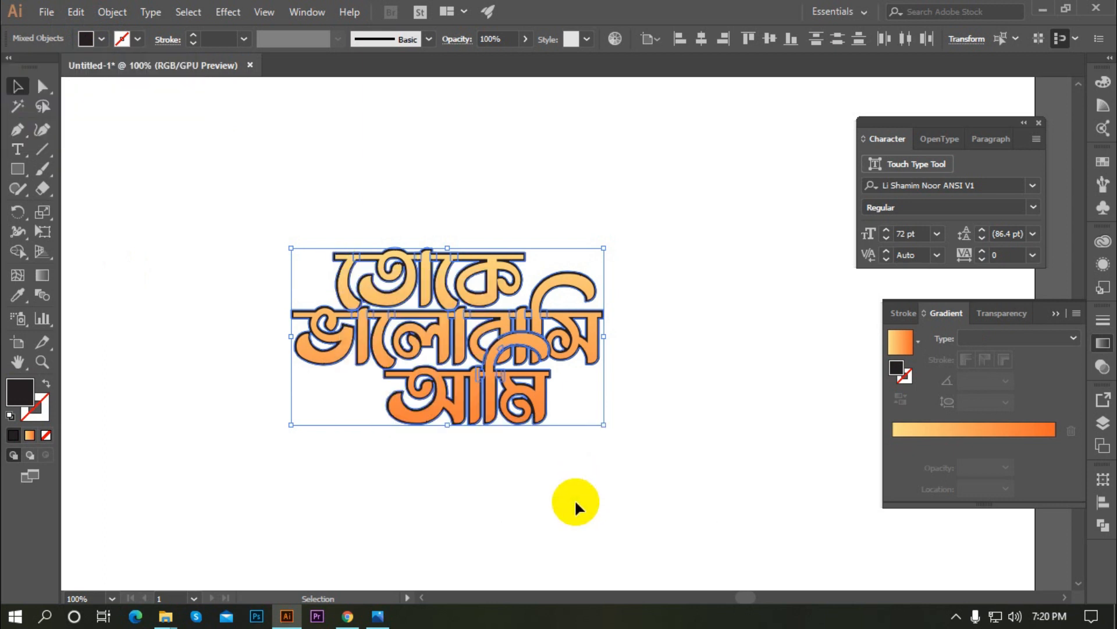
Deselect the artwork and examine the black outline around the lettering up close for flaws
{"action": "left_click", "coordinate": [530, 410]}
{"action": "scroll", "coordinate": [453, 376], "scroll_direction": "up", "scroll_amount": 2}
{"action": "scroll", "coordinate": [450, 319], "scroll_direction": "up", "scroll_amount": 3}
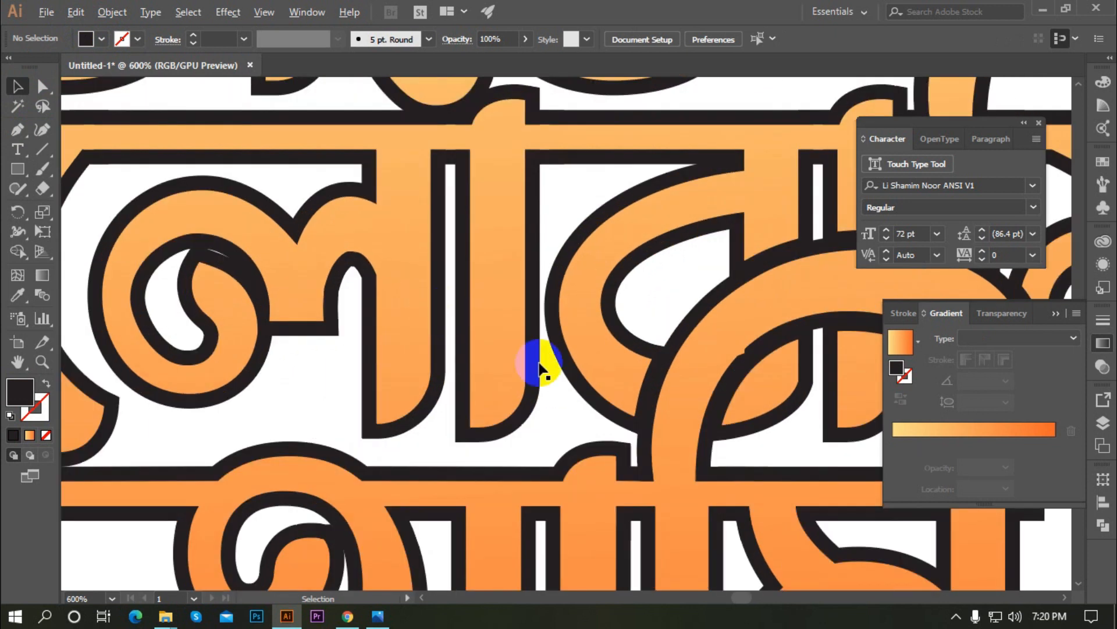
{"action": "scroll", "coordinate": [473, 345], "scroll_direction": "down", "scroll_amount": 1}
{"action": "scroll", "coordinate": [367, 291], "scroll_direction": "down", "scroll_amount": 4}
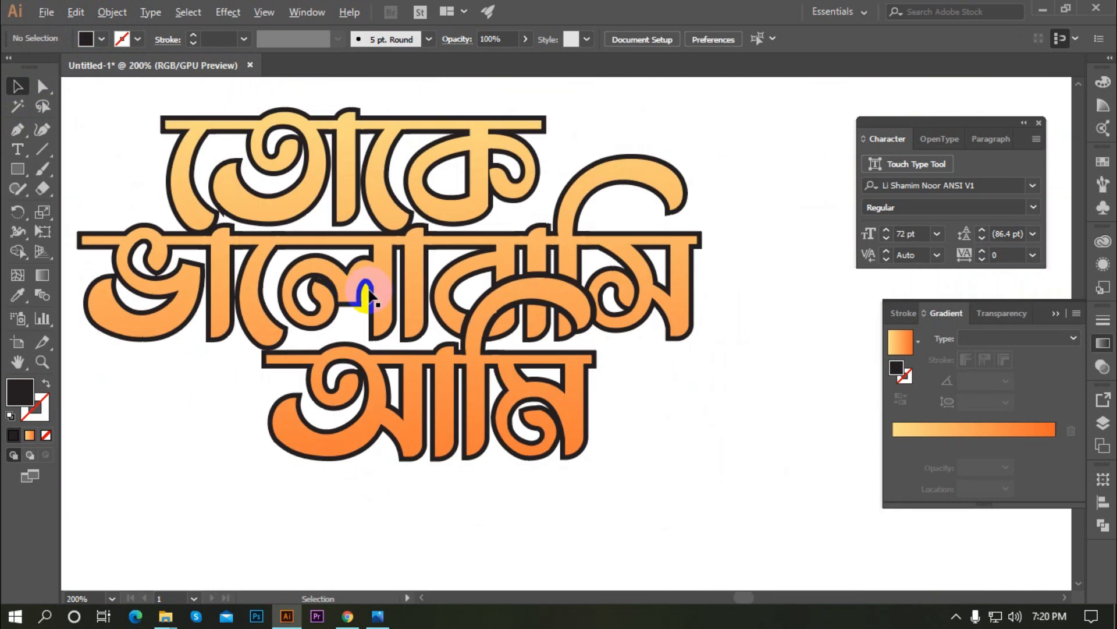
{"action": "scroll", "coordinate": [469, 198], "scroll_direction": "up", "scroll_amount": 3}
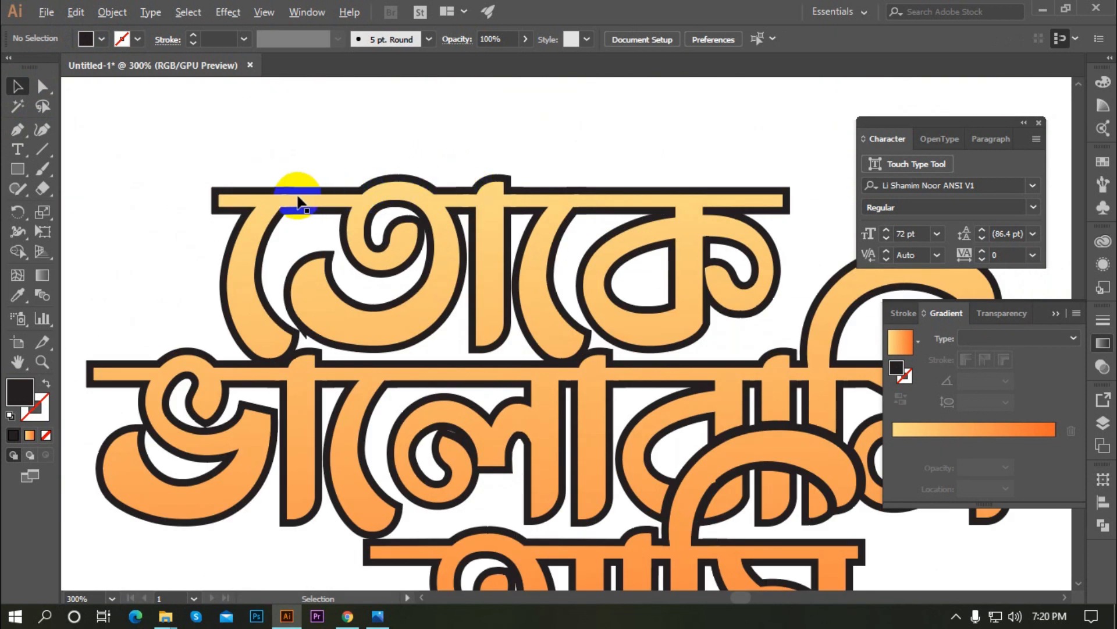
{"action": "scroll", "coordinate": [298, 201], "scroll_direction": "down", "scroll_amount": 1}
{"action": "scroll", "coordinate": [316, 290], "scroll_direction": "up", "scroll_amount": 3}
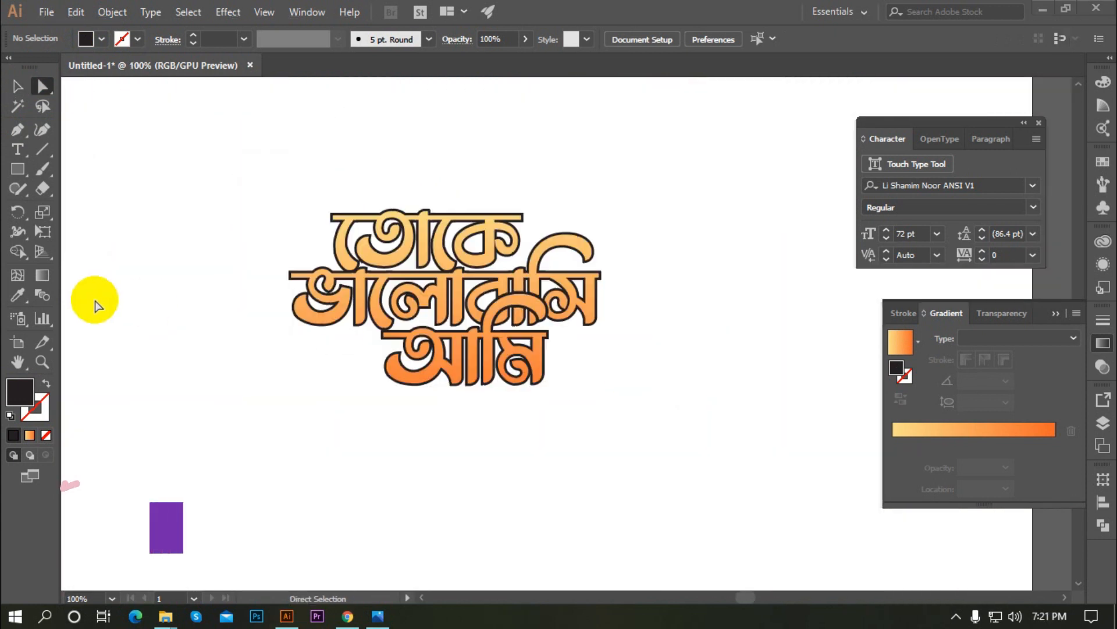
Move the anchor point of the stray spike on the black outline beneath the first word's ত inward to smooth the edge
{"action": "scroll", "coordinate": [369, 287], "scroll_direction": "up", "scroll_amount": 7}
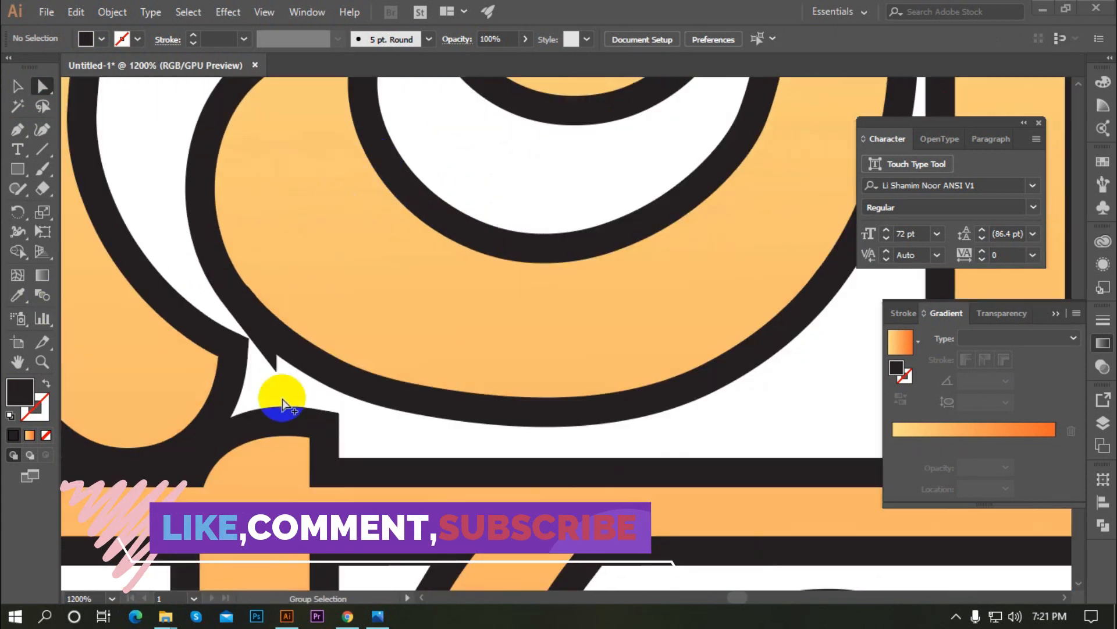
{"action": "scroll", "coordinate": [222, 348], "scroll_direction": "up", "scroll_amount": 3}
{"action": "scroll", "coordinate": [224, 324], "scroll_direction": "down", "scroll_amount": 2}
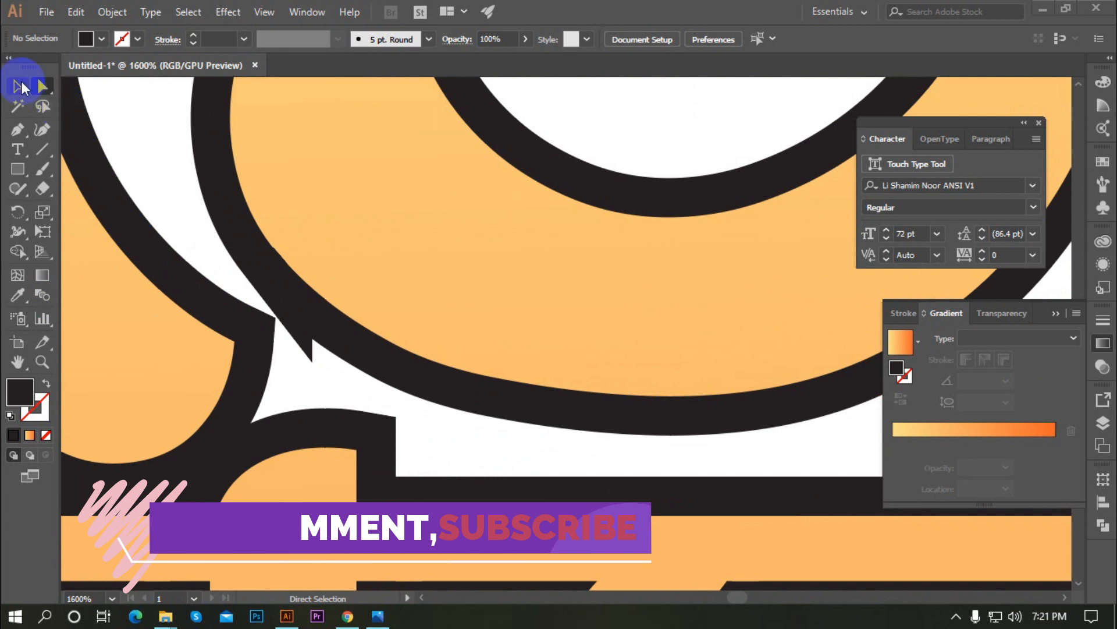
{"action": "left_click", "coordinate": [37, 86]}
{"action": "scroll", "coordinate": [291, 331], "scroll_direction": "up", "scroll_amount": 2}
{"action": "left_click", "coordinate": [291, 331]}
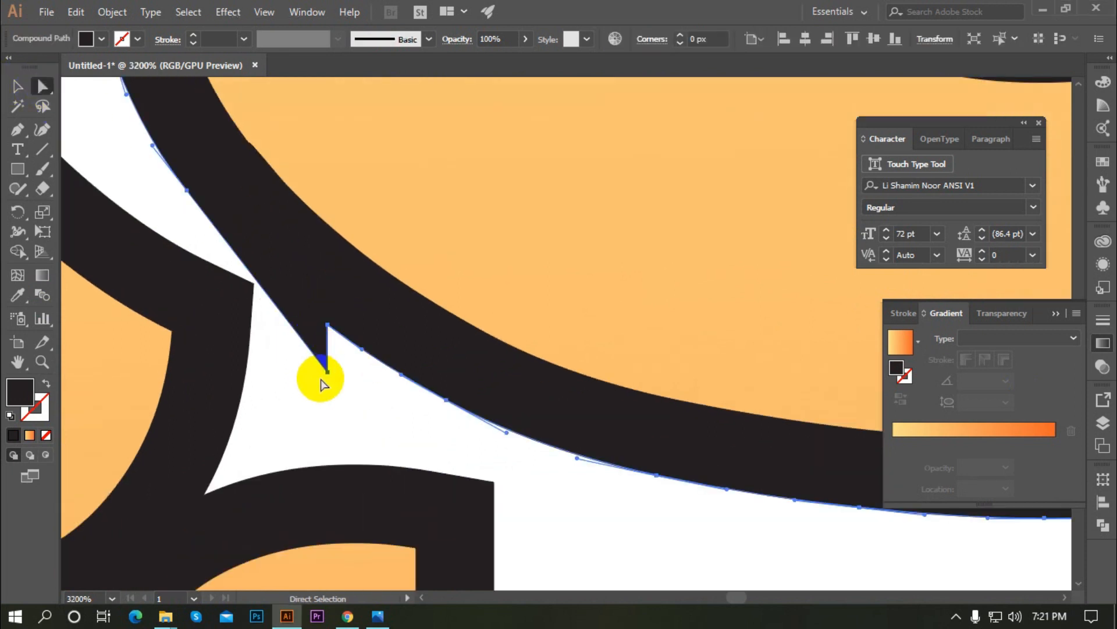
{"action": "scroll", "coordinate": [320, 378], "scroll_direction": "up", "scroll_amount": 1}
{"action": "scroll", "coordinate": [277, 237], "scroll_direction": "up", "scroll_amount": 2}
{"action": "scroll", "coordinate": [303, 385], "scroll_direction": "up", "scroll_amount": 1}
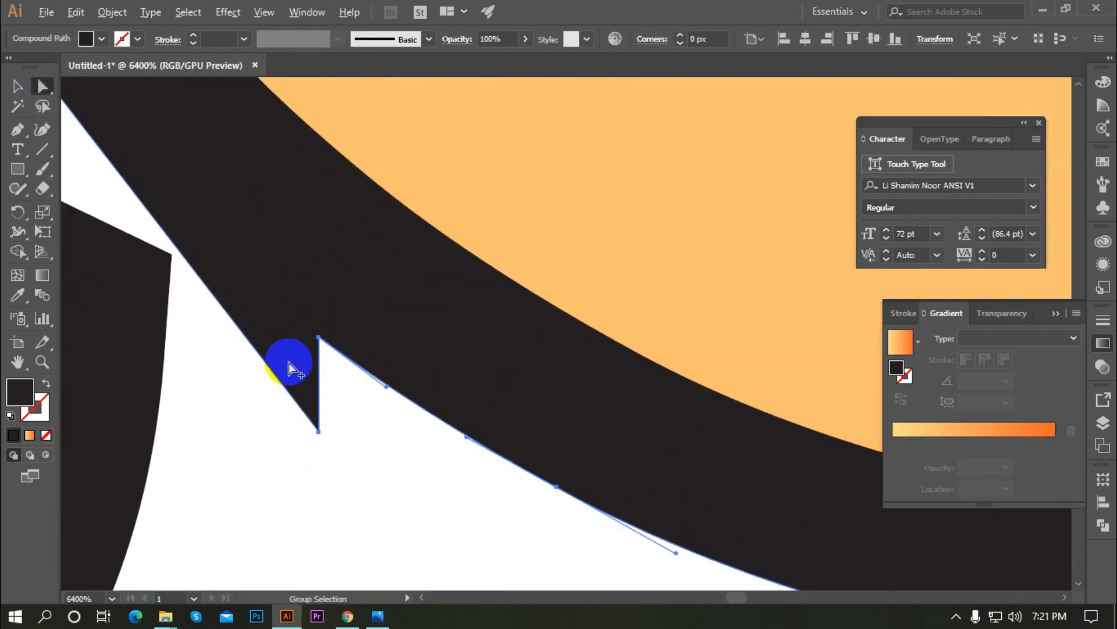
{"action": "left_click_drag", "start_coordinate": [318, 430], "coordinate": [315, 390]}
{"action": "key", "text": "ctrl+z"}
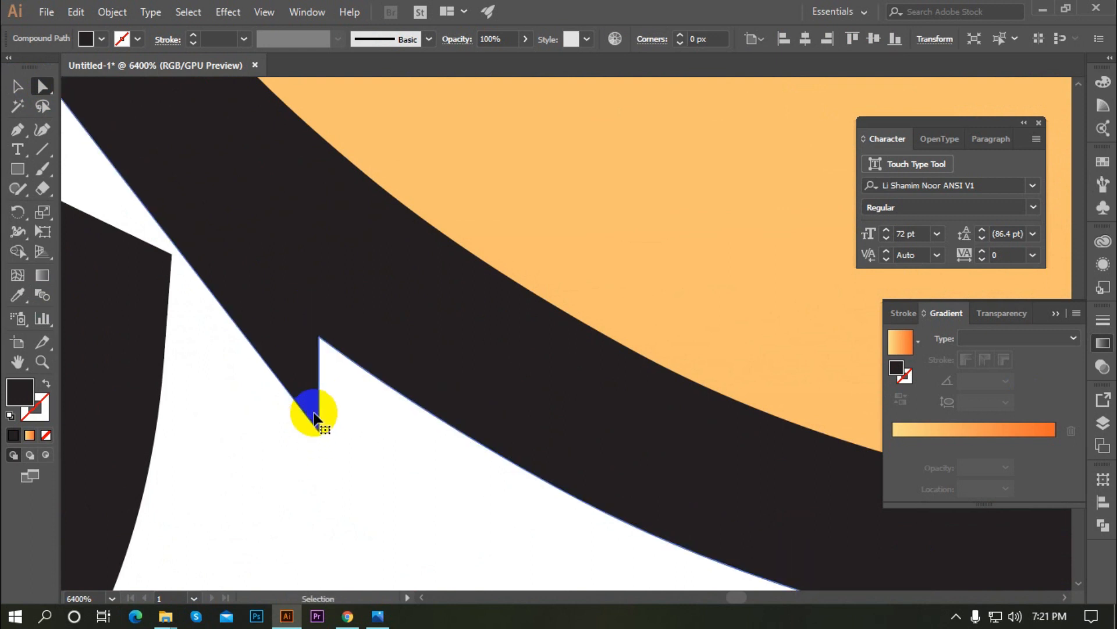
{"action": "left_click", "coordinate": [319, 432]}
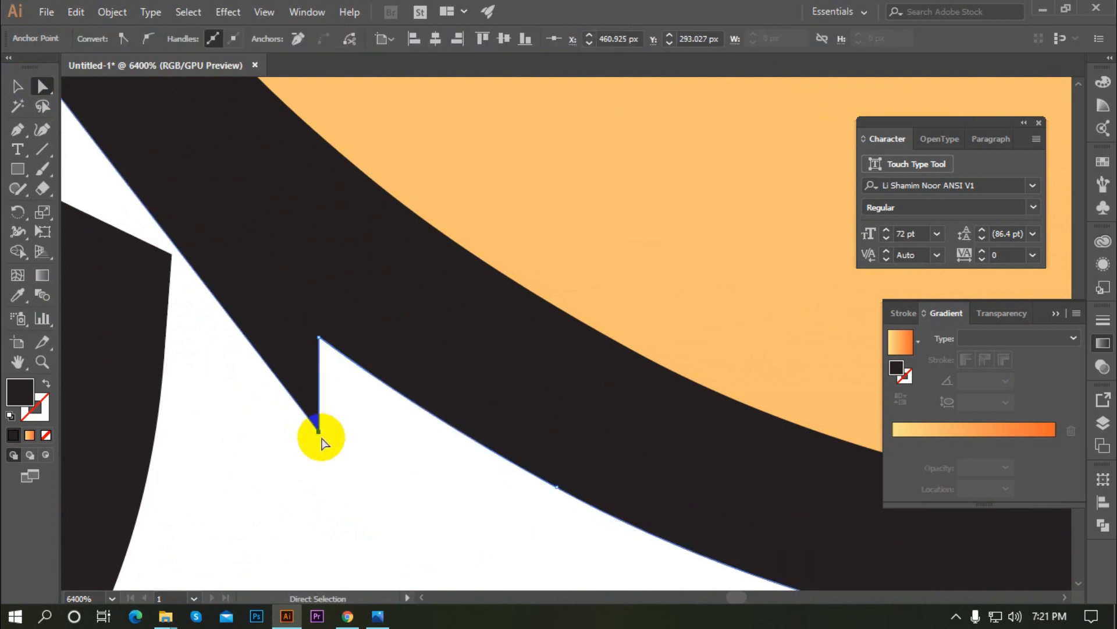
{"action": "left_click_drag", "start_coordinate": [319, 434], "coordinate": [308, 329]}
{"action": "left_click", "coordinate": [326, 421]}
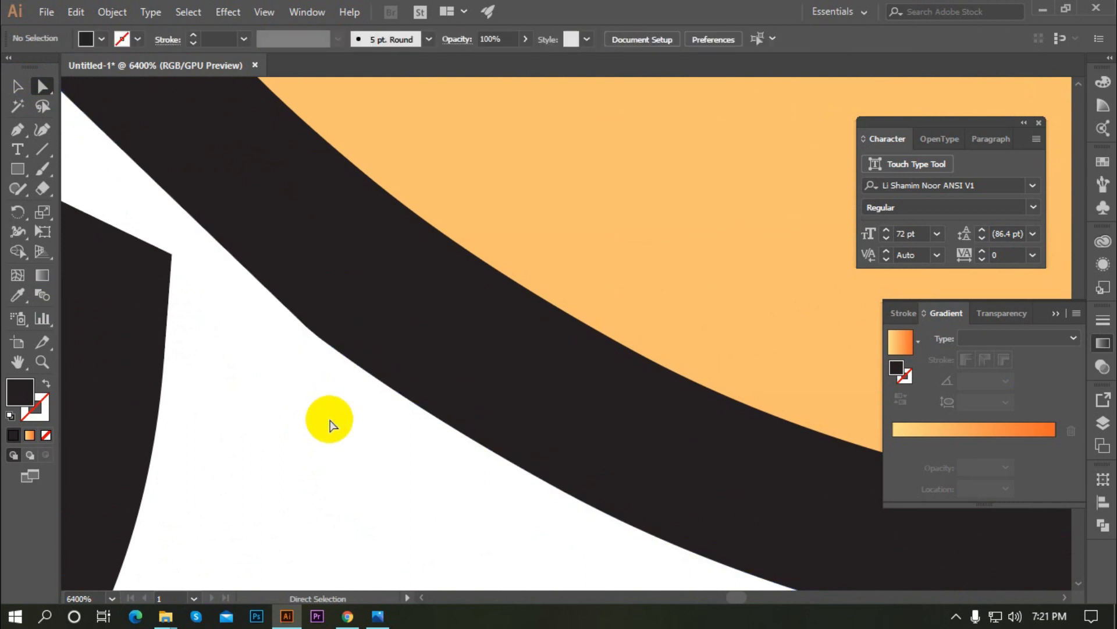
Inspect the outline on the remaining words and the overall look of the lettering on the artboard
{"action": "scroll", "coordinate": [326, 420], "scroll_direction": "down", "scroll_amount": 10}
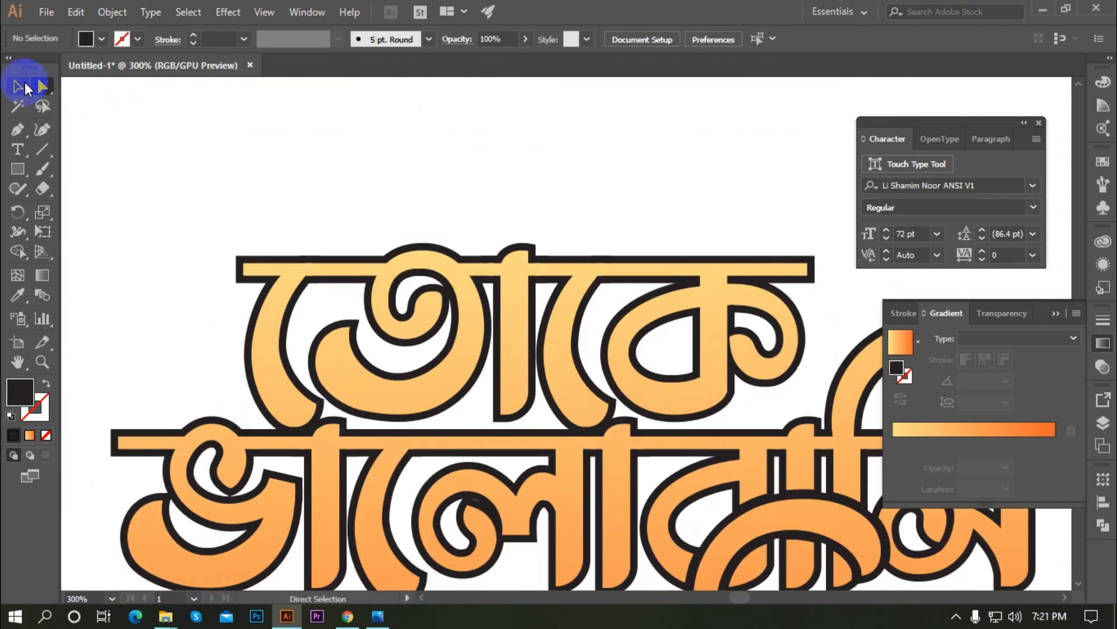
{"action": "left_click", "coordinate": [18, 86]}
{"action": "scroll", "coordinate": [480, 244], "scroll_direction": "down", "scroll_amount": 2}
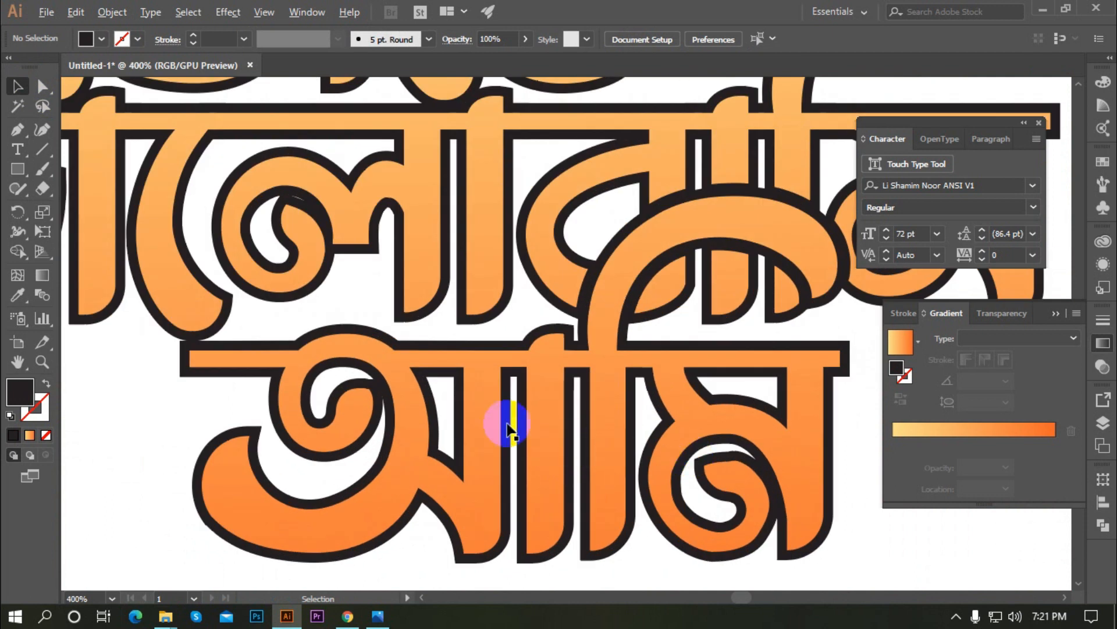
{"action": "scroll", "coordinate": [488, 426], "scroll_direction": "down", "scroll_amount": 2}
{"action": "scroll", "coordinate": [442, 395], "scroll_direction": "down", "scroll_amount": 3}
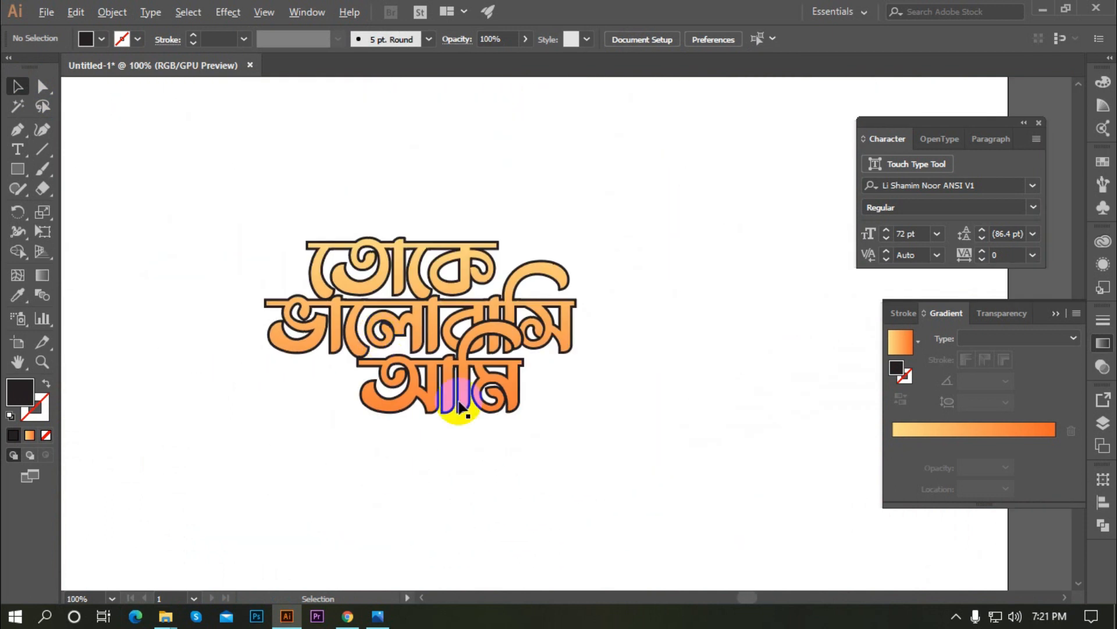
{"action": "scroll", "coordinate": [512, 401], "scroll_direction": "down", "scroll_amount": 1}
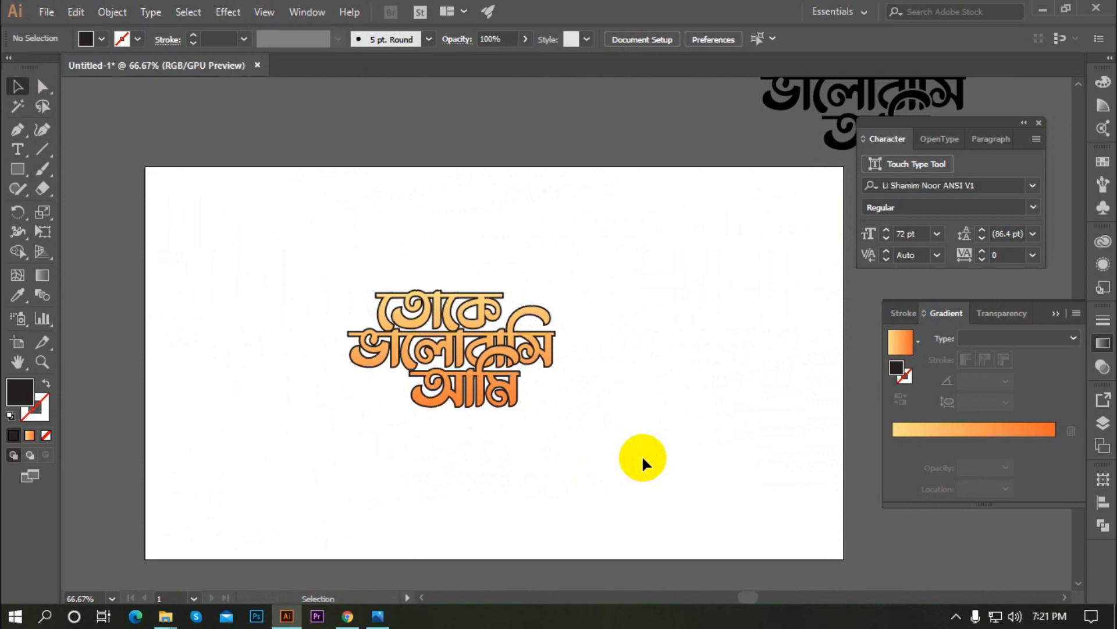
{"action": "scroll", "coordinate": [599, 443], "scroll_direction": "down", "scroll_amount": 1}
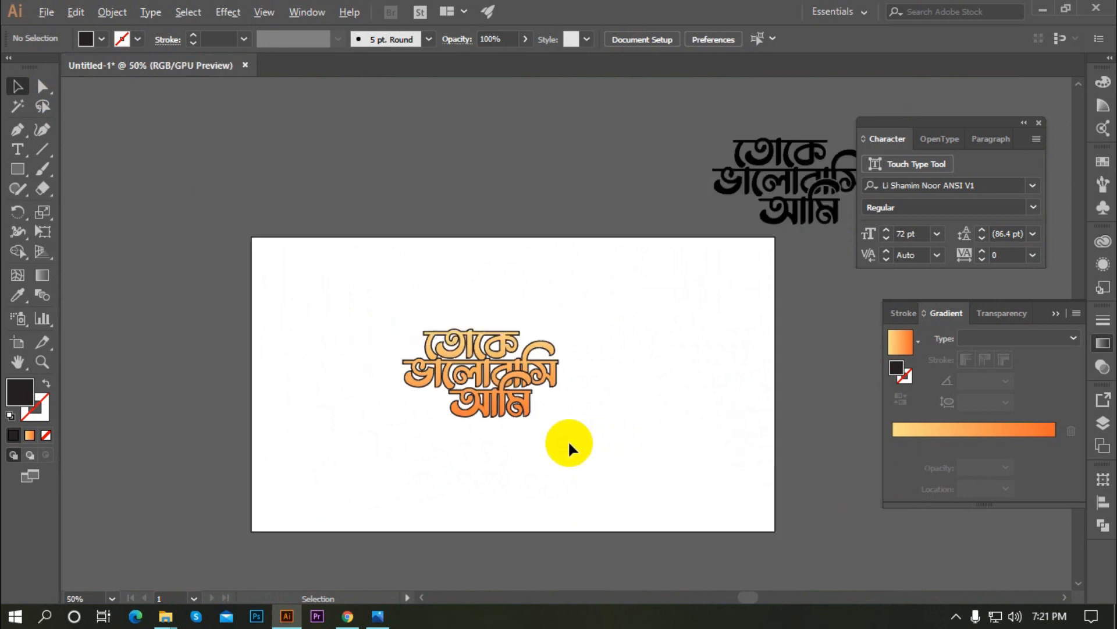
{"action": "scroll", "coordinate": [465, 451], "scroll_direction": "up", "scroll_amount": 2}
{"action": "scroll", "coordinate": [430, 370], "scroll_direction": "up", "scroll_amount": 1}
{"action": "left_click", "coordinate": [455, 329]}
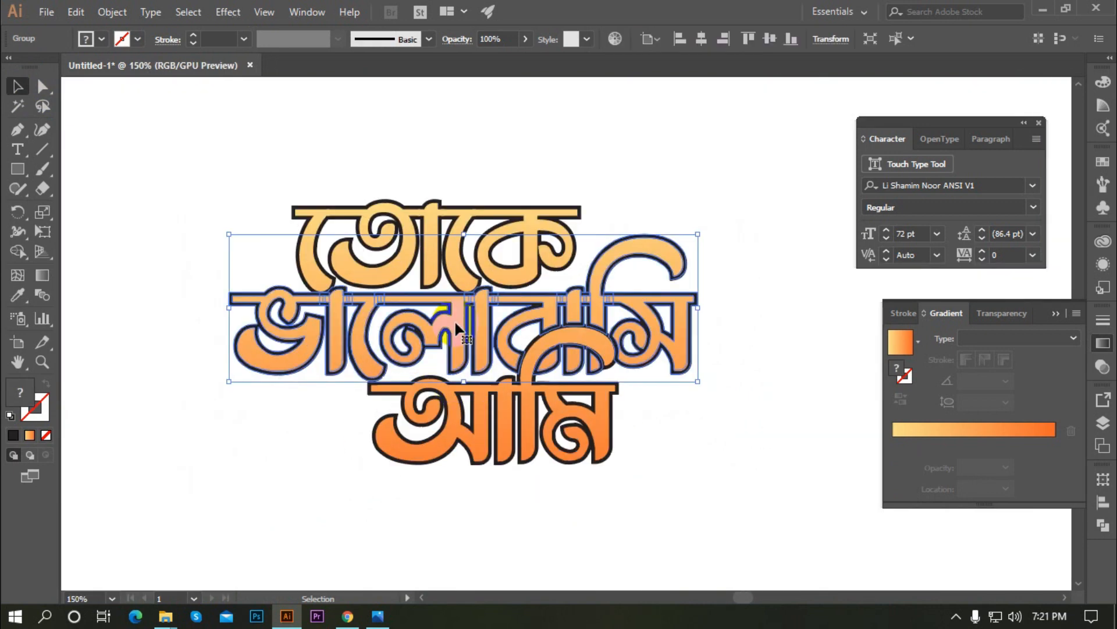
{"action": "left_click", "coordinate": [350, 437]}
{"action": "scroll", "coordinate": [391, 354], "scroll_direction": "down", "scroll_amount": 1}
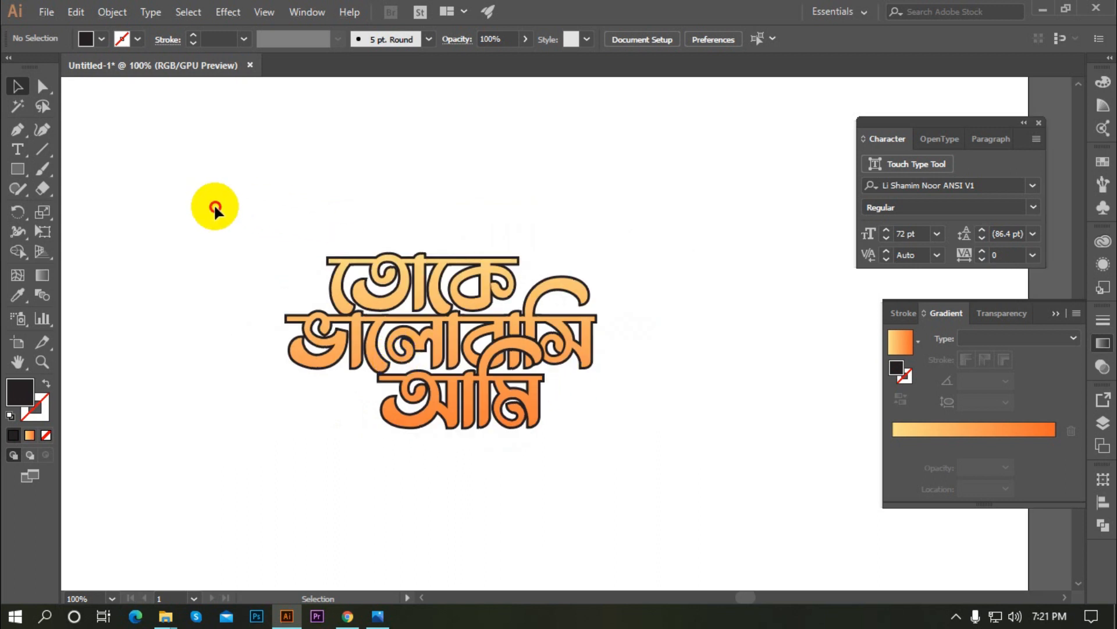
Select all the outlined lettering and start an Offset Path on it with preview on and a 7 px offset
{"action": "left_click_drag", "start_coordinate": [215, 207], "coordinate": [643, 505]}
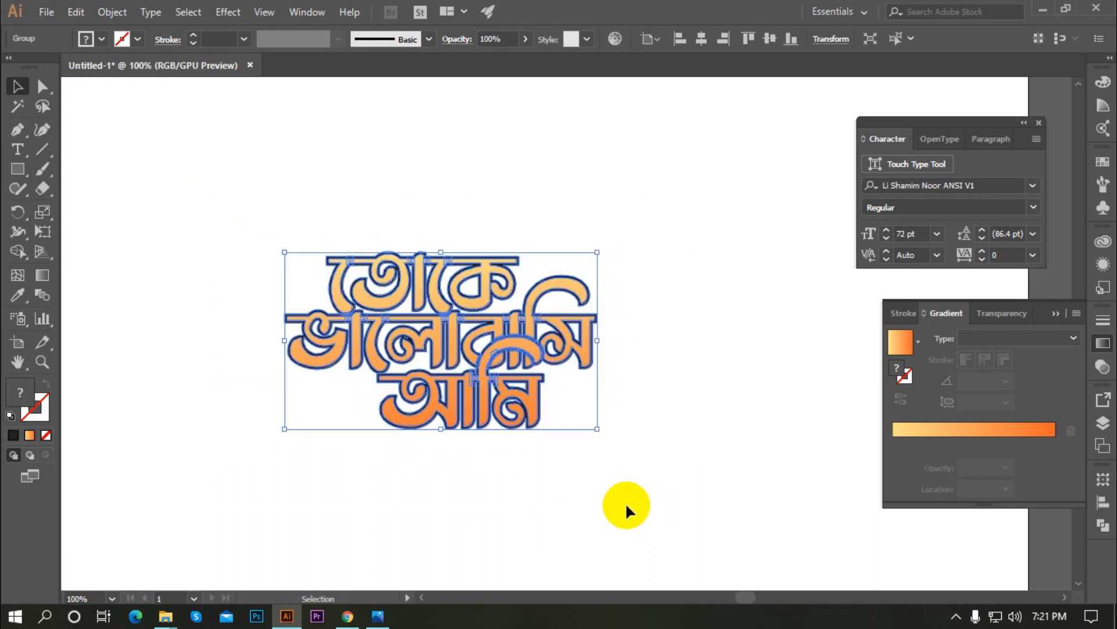
{"action": "left_click", "coordinate": [559, 452]}
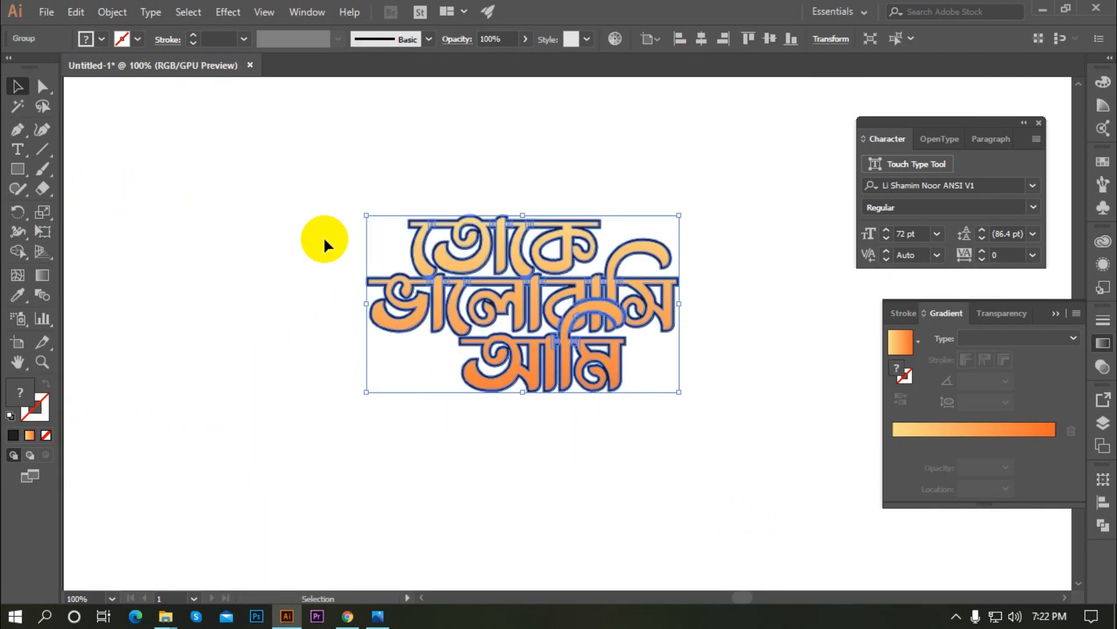
{"action": "scroll", "coordinate": [406, 489], "scroll_direction": "down", "scroll_amount": 1}
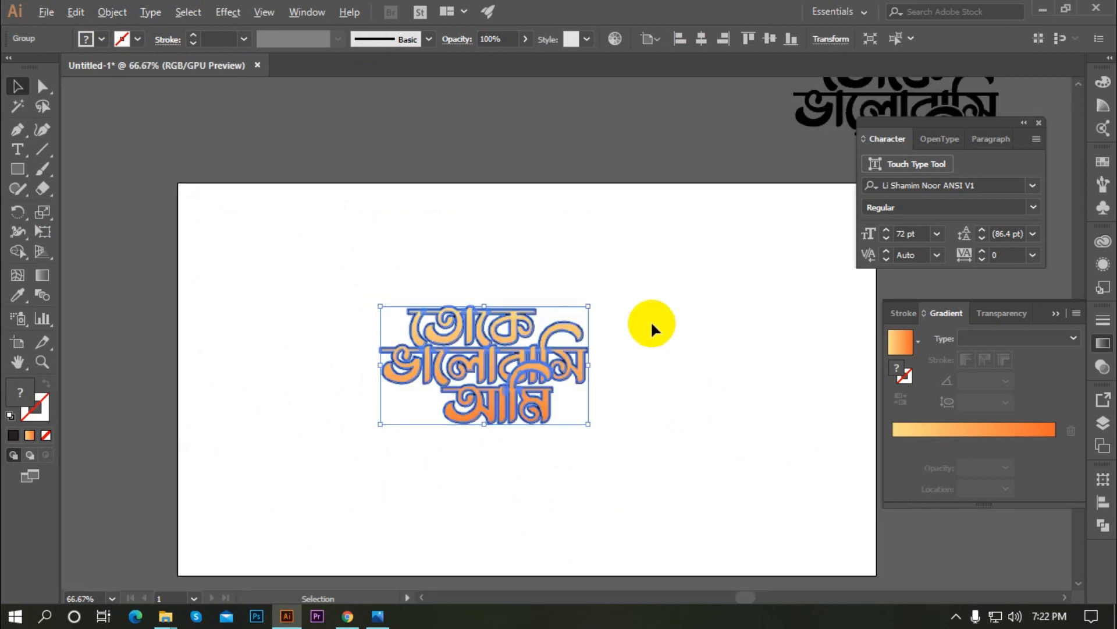
{"action": "scroll", "coordinate": [652, 324], "scroll_direction": "up", "scroll_amount": 1}
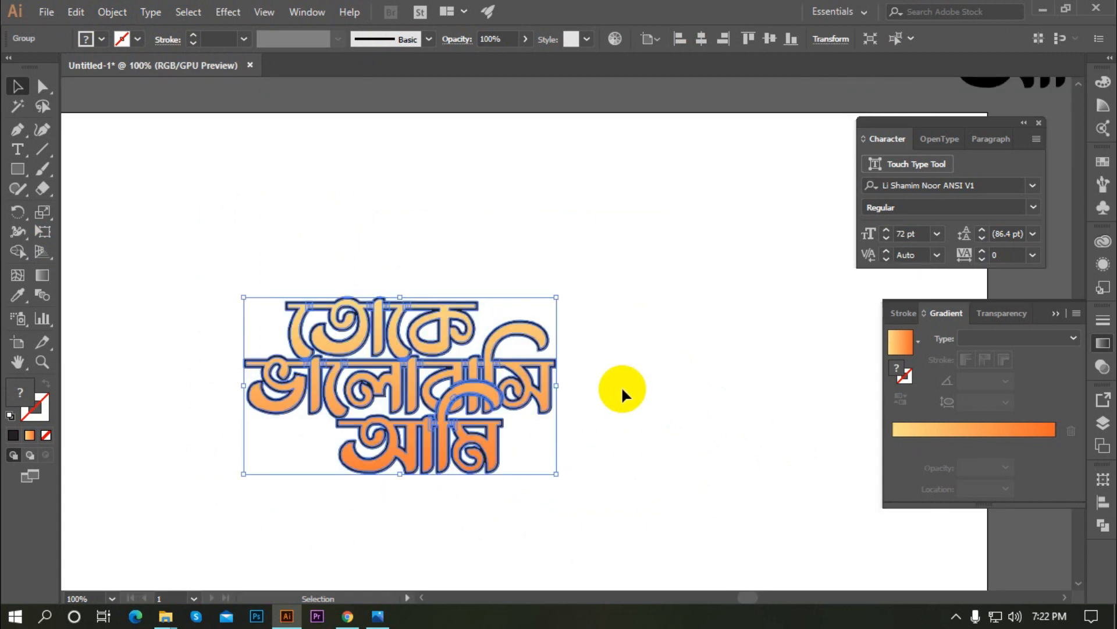
{"action": "left_click", "coordinate": [104, 18]}
{"action": "mouse_move", "coordinate": [174, 352]}
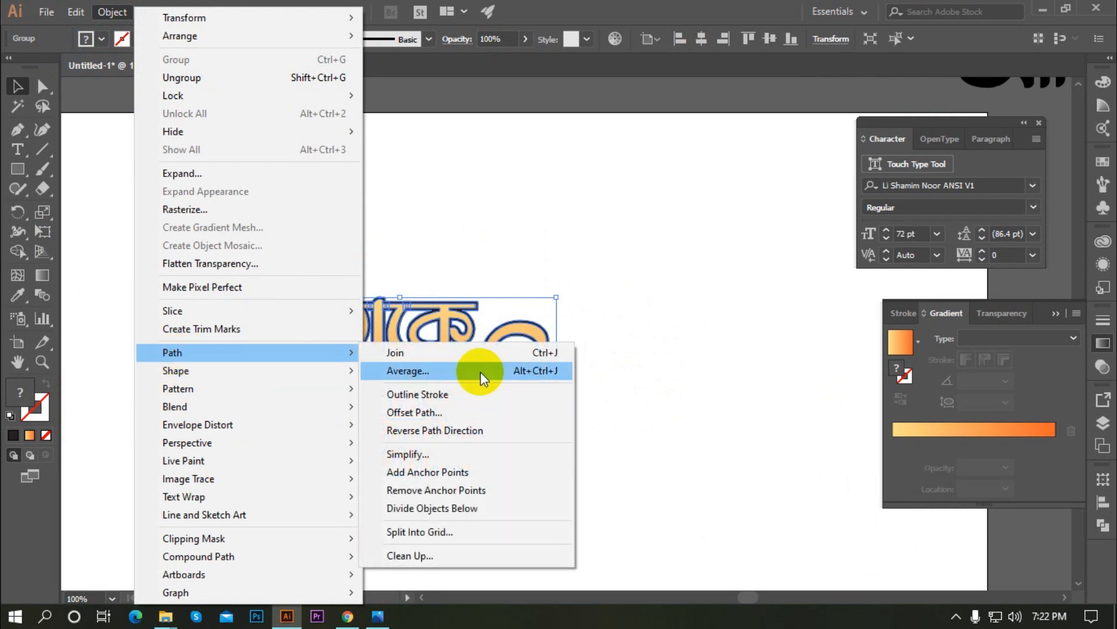
{"action": "left_click", "coordinate": [437, 414]}
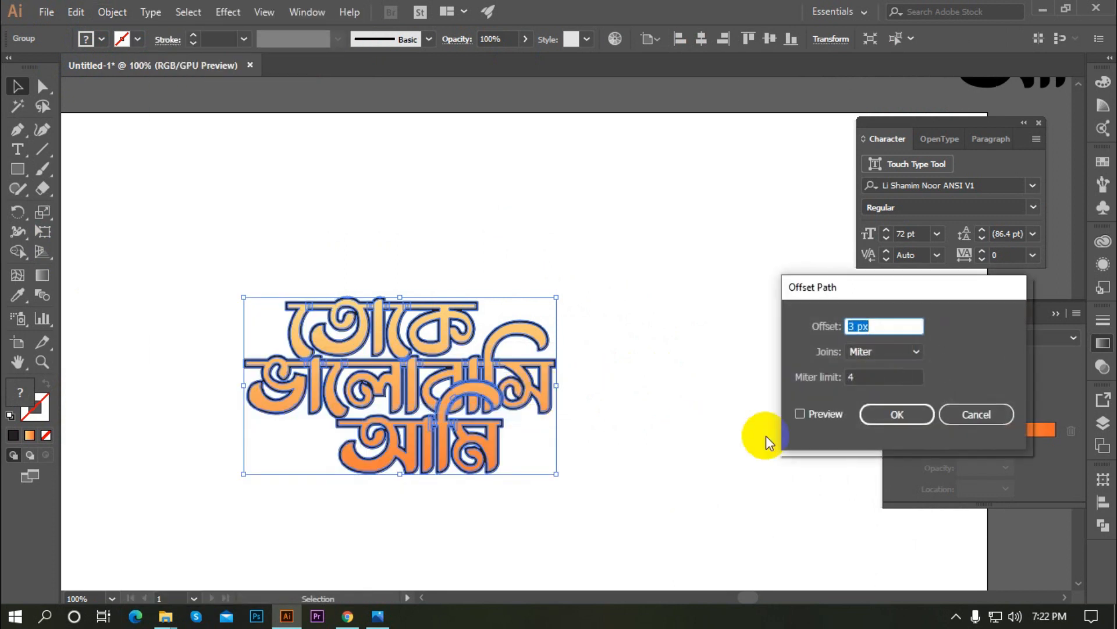
{"action": "left_click", "coordinate": [802, 413]}
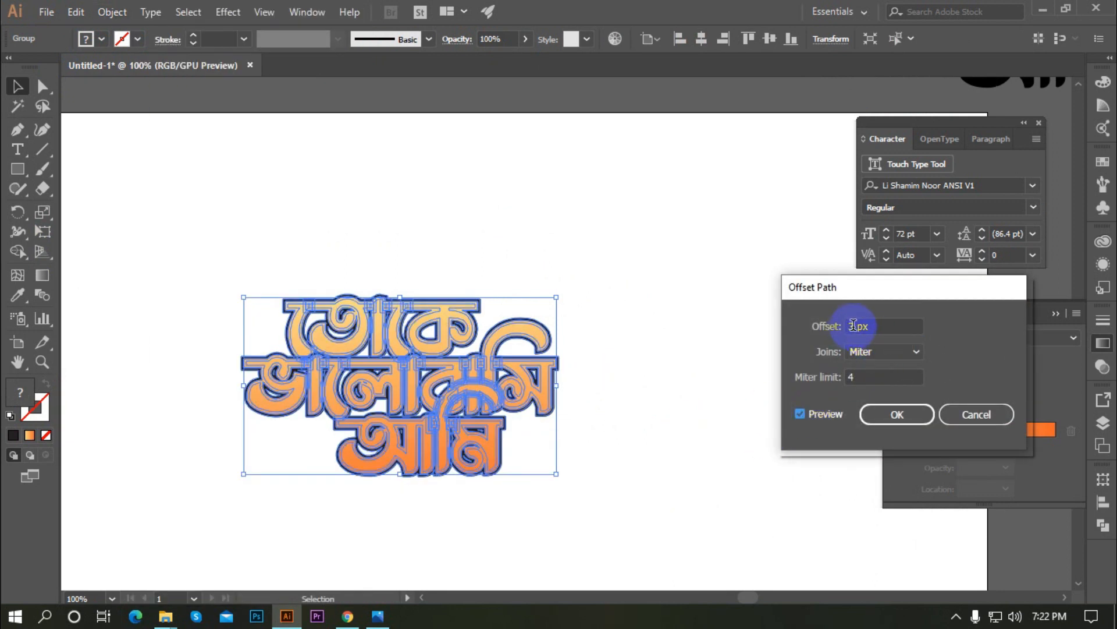
{"action": "left_click_drag", "start_coordinate": [854, 326], "coordinate": [811, 326]}
{"action": "type", "text": "5"}
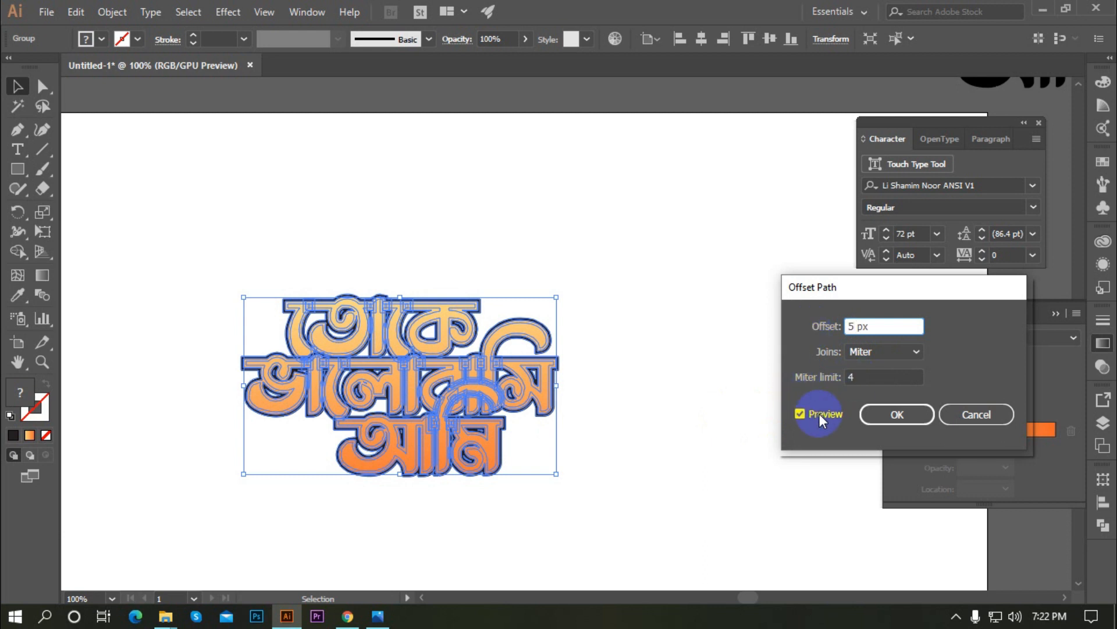
{"action": "key", "text": "Up"}
{"action": "key", "text": "Up"}
Create the offset path with Round joins, an 8 px offset and a miter limit of 4
{"action": "left_click", "coordinate": [864, 354]}
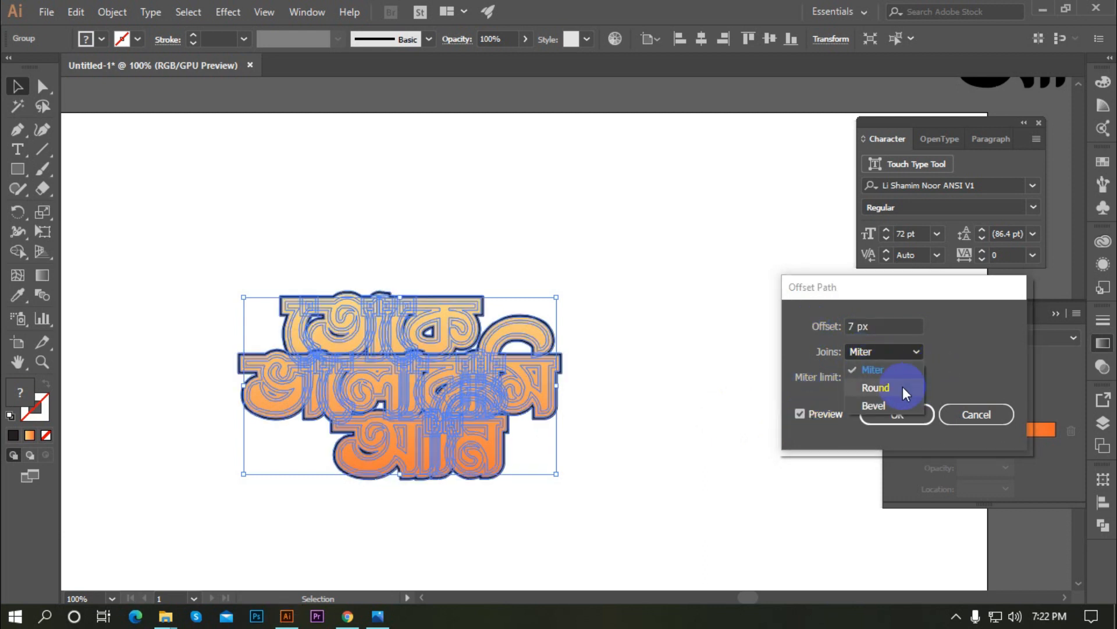
{"action": "left_click", "coordinate": [903, 386]}
{"action": "left_click", "coordinate": [885, 354]}
{"action": "left_click", "coordinate": [887, 386]}
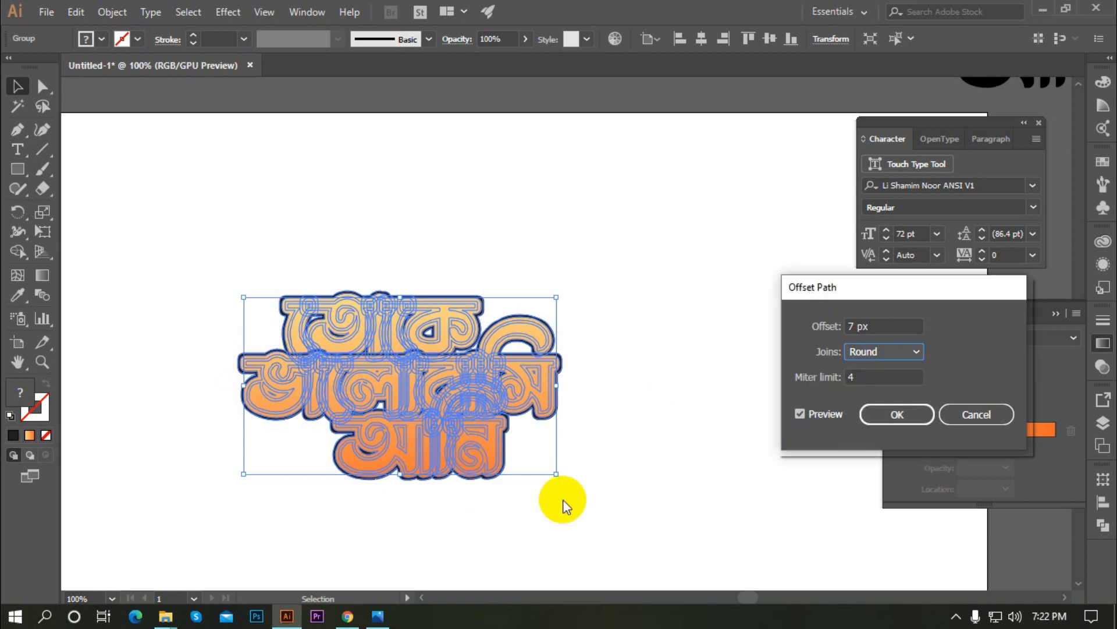
{"action": "double_click", "coordinate": [855, 321]}
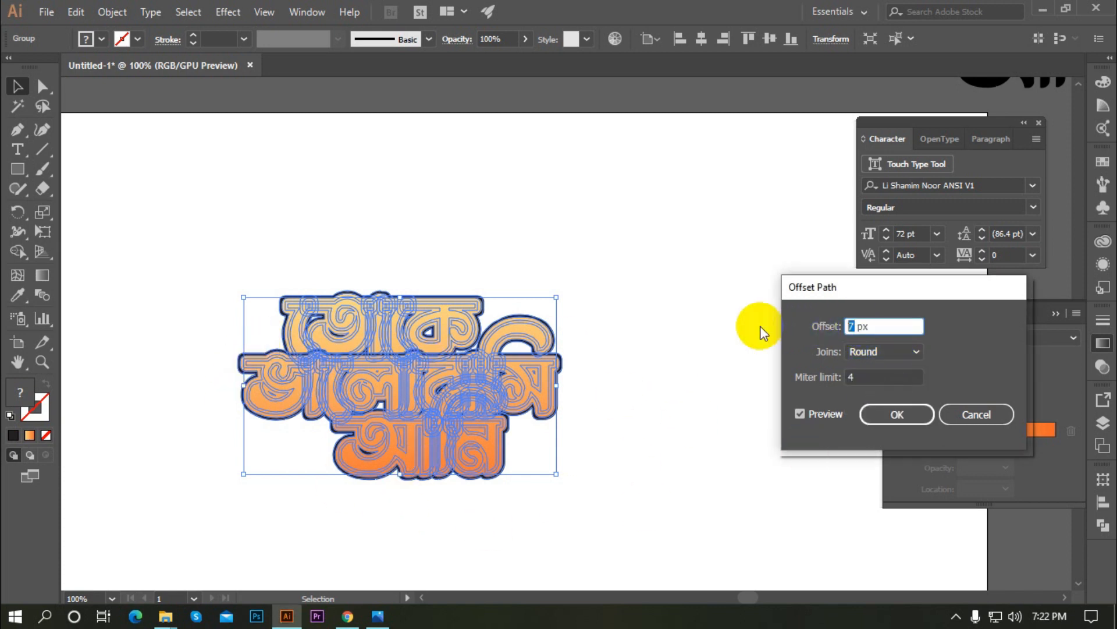
{"action": "type", "text": "8"}
{"action": "left_click", "coordinate": [822, 414]}
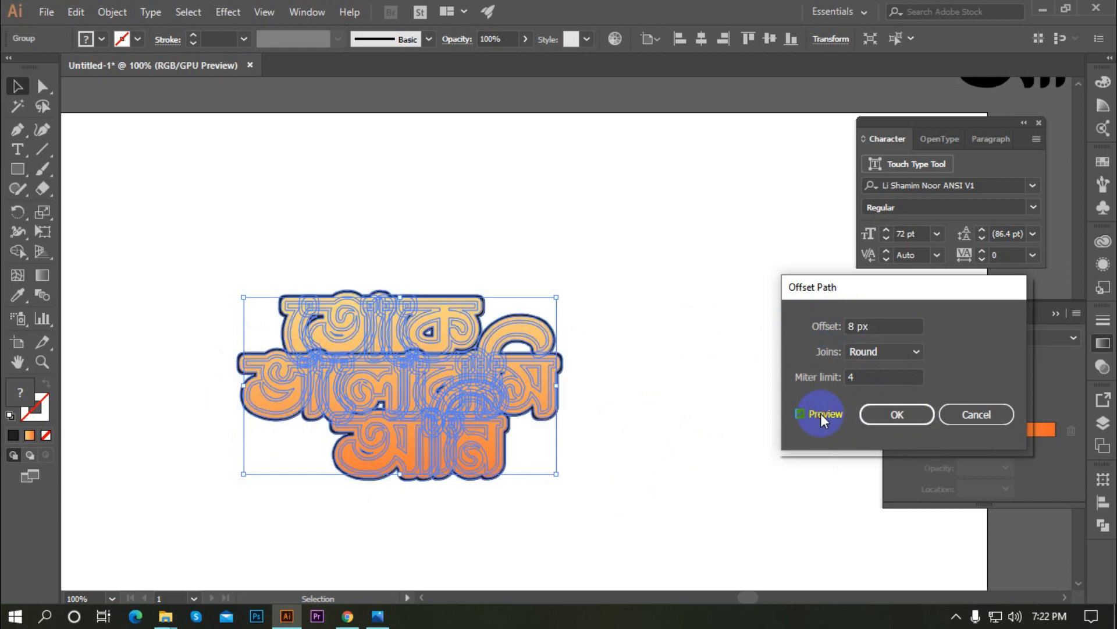
{"action": "left_click", "coordinate": [921, 419]}
Fill the new offset shapes with bright blue and send them to the back, behind the outlined lettering
{"action": "left_click", "coordinate": [105, 42]}
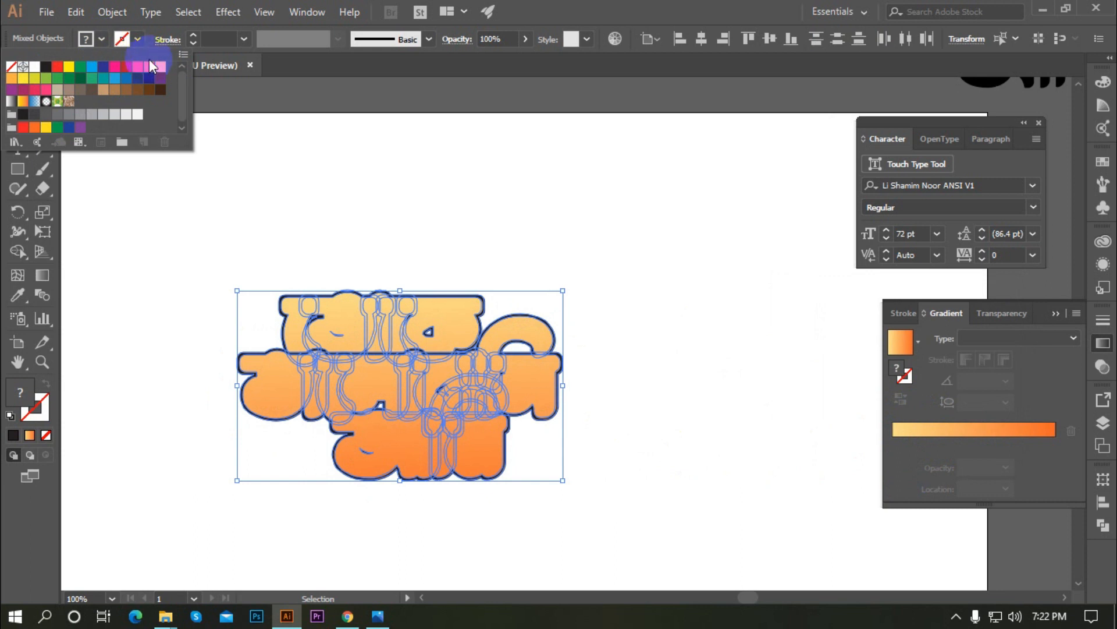
{"action": "left_click", "coordinate": [116, 81]}
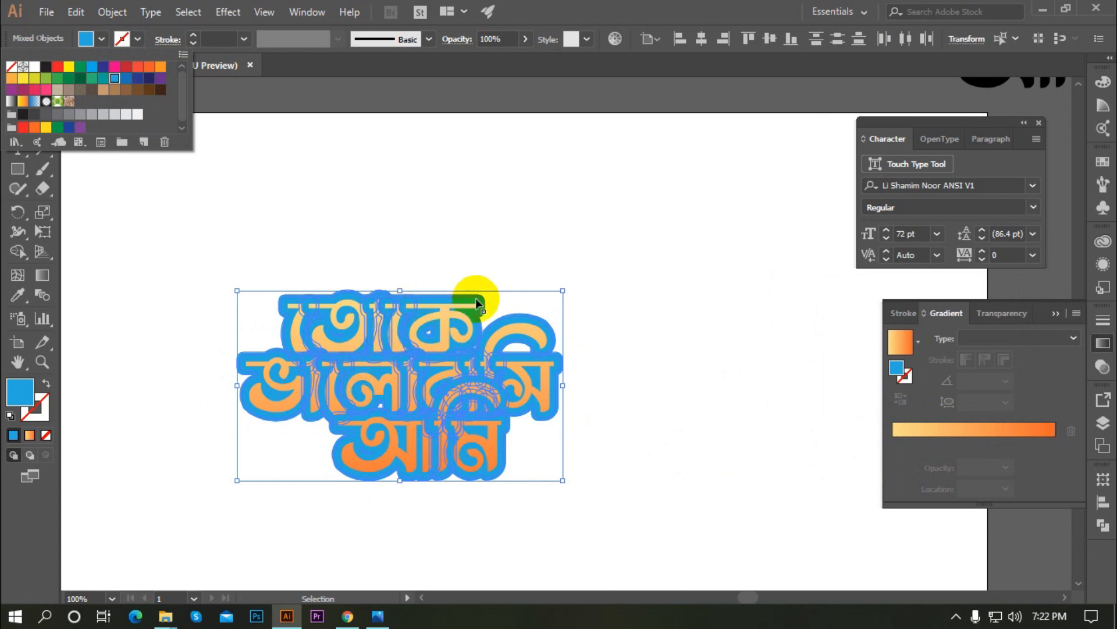
{"action": "left_click", "coordinate": [506, 310]}
{"action": "right_click", "coordinate": [465, 322]}
{"action": "mouse_move", "coordinate": [515, 481]}
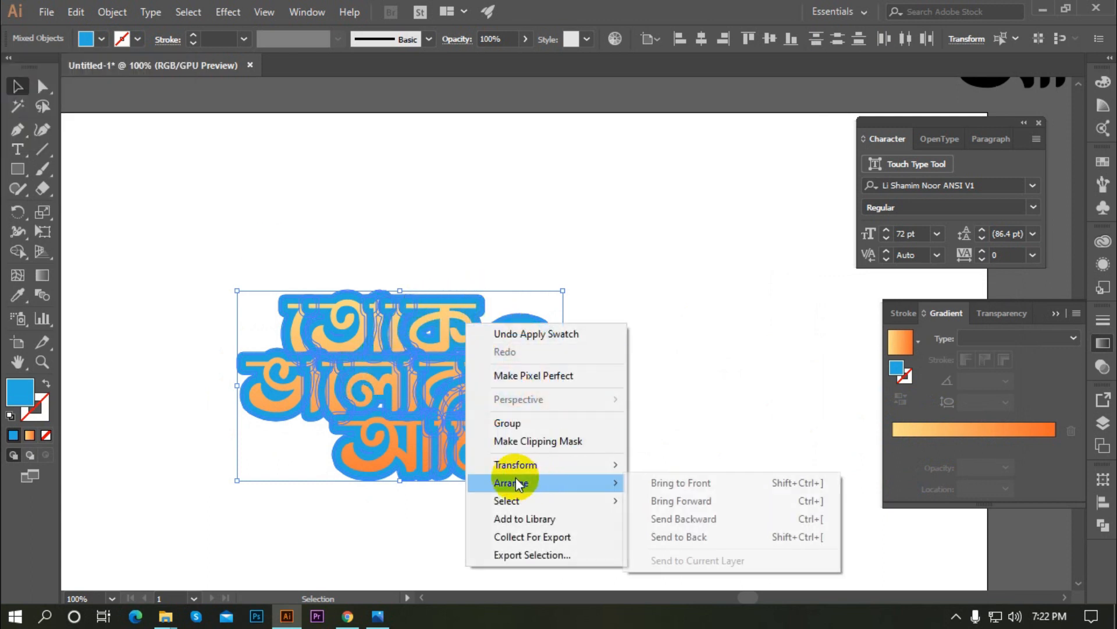
{"action": "left_click", "coordinate": [710, 541]}
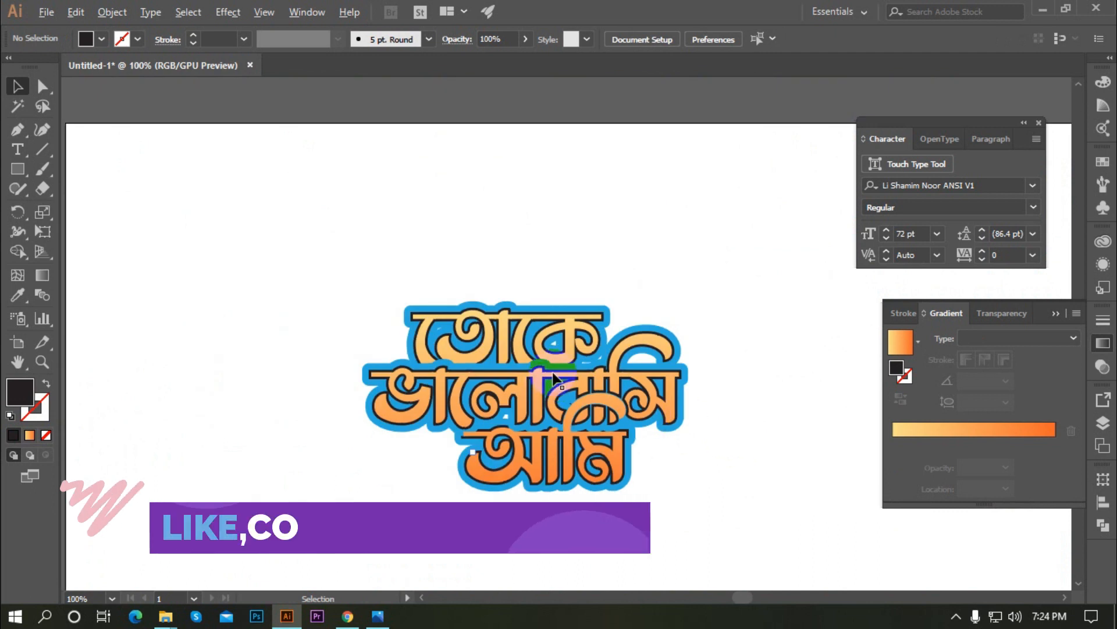
{"action": "scroll", "coordinate": [553, 378], "scroll_direction": "up", "scroll_amount": 2}
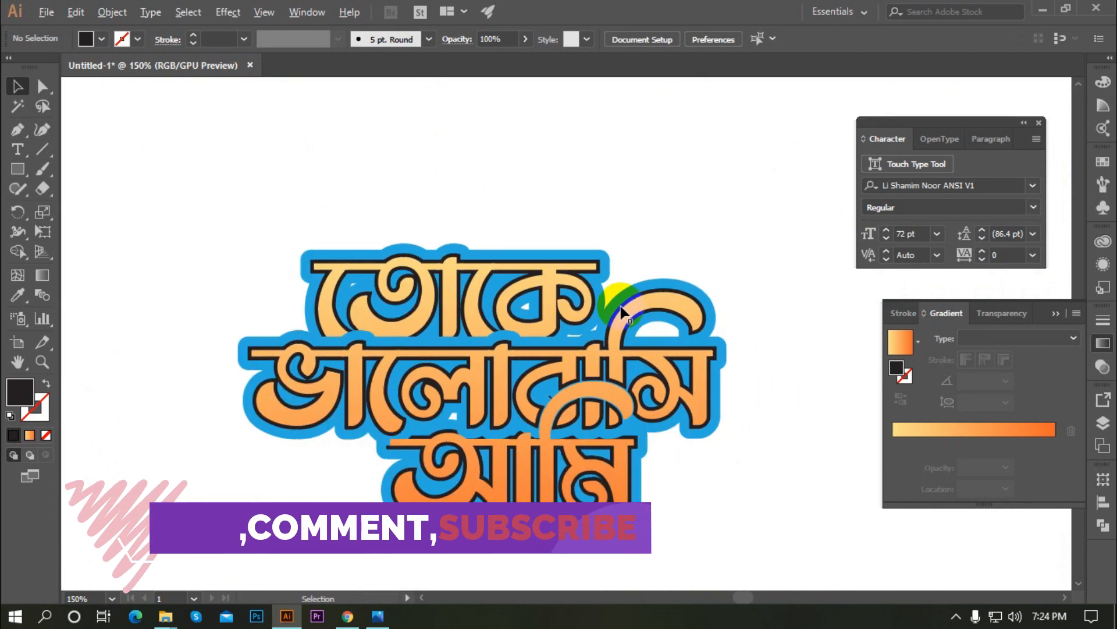
Bring the first curved vowel stroke of "তোকে" and its black outline to the front of the blue offset
{"action": "scroll", "coordinate": [274, 349], "scroll_direction": "up", "scroll_amount": 3}
{"action": "scroll", "coordinate": [309, 343], "scroll_direction": "down", "scroll_amount": 1}
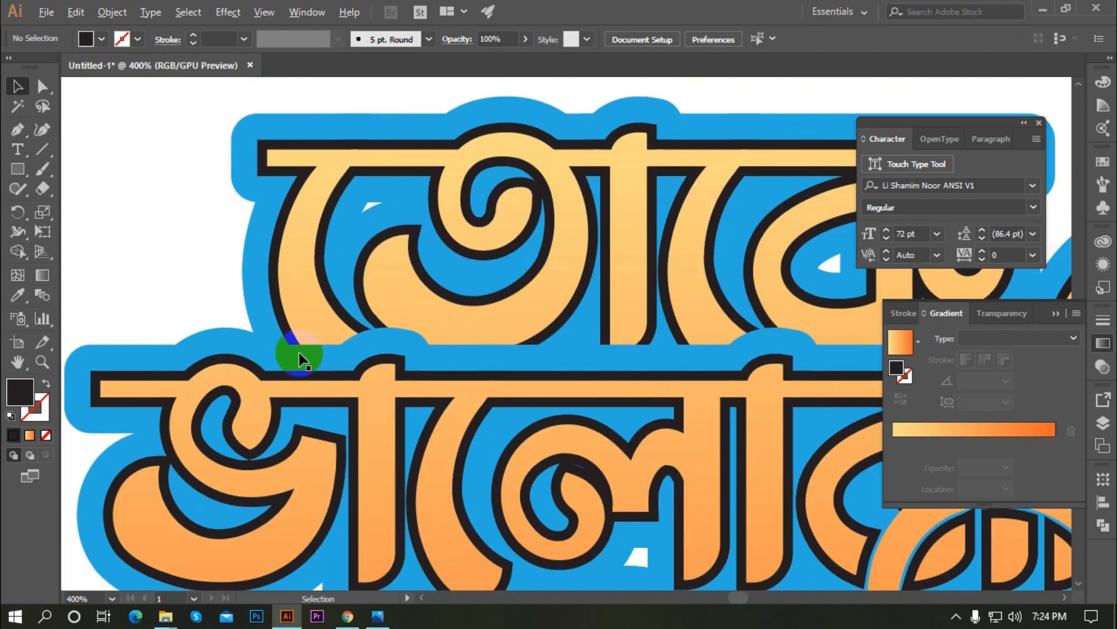
{"action": "left_click", "coordinate": [337, 307]}
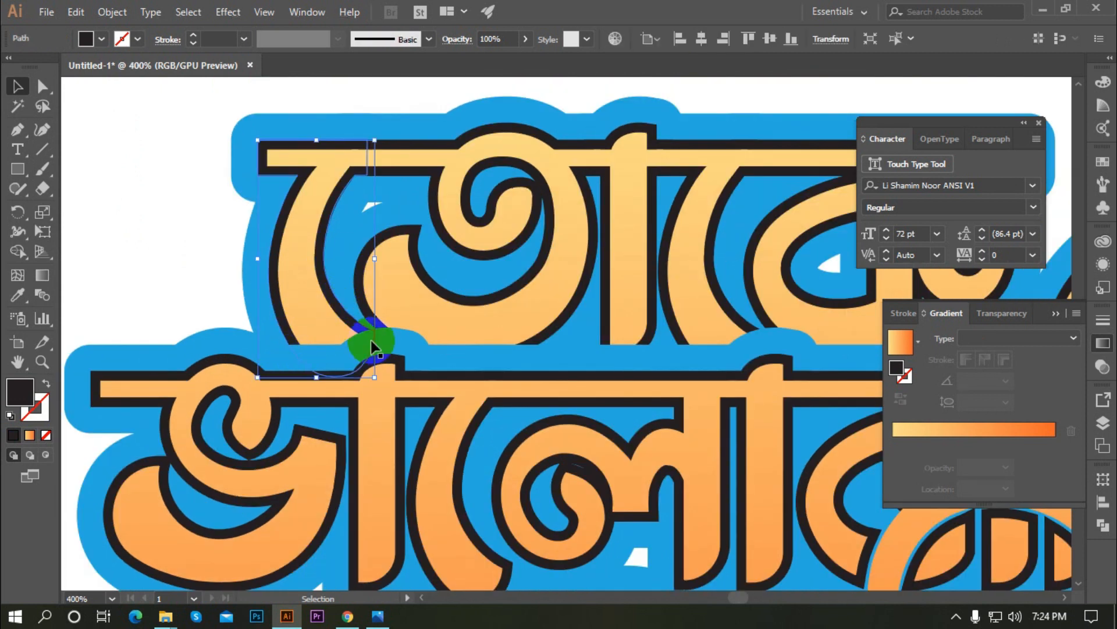
{"action": "left_click", "coordinate": [331, 198], "text": "shift"}
{"action": "right_click", "coordinate": [306, 229]}
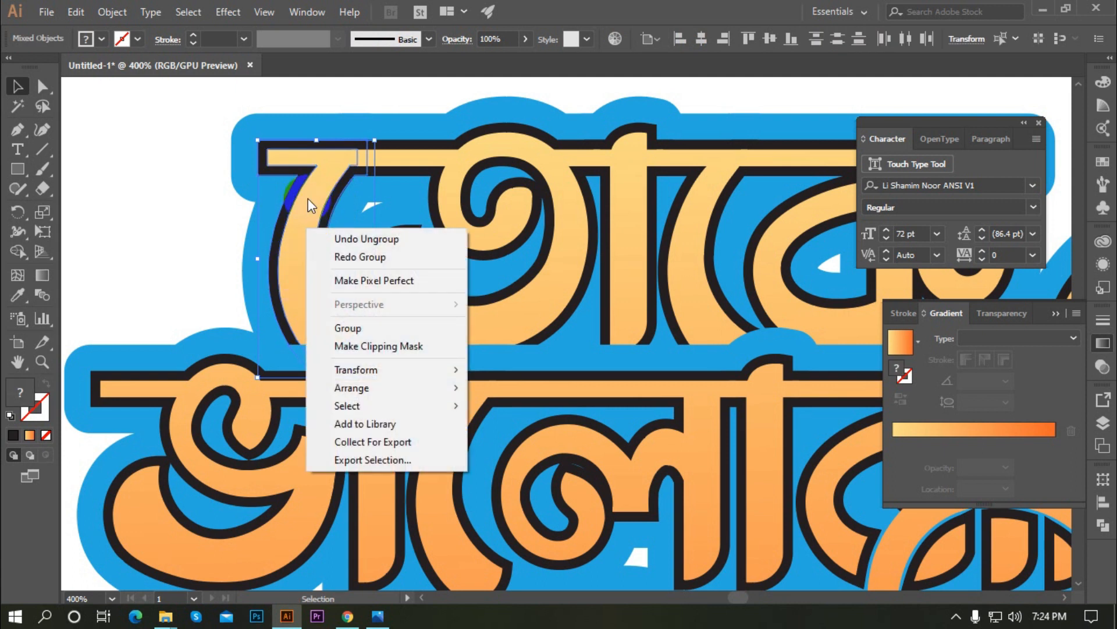
{"action": "left_click", "coordinate": [489, 388]}
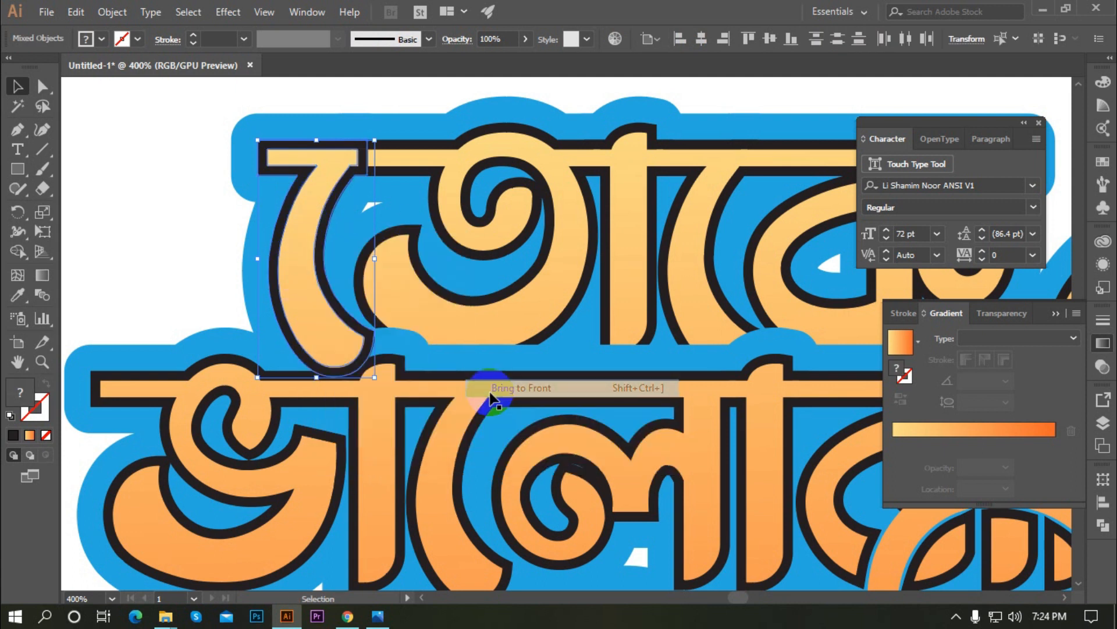
{"action": "left_click", "coordinate": [179, 200]}
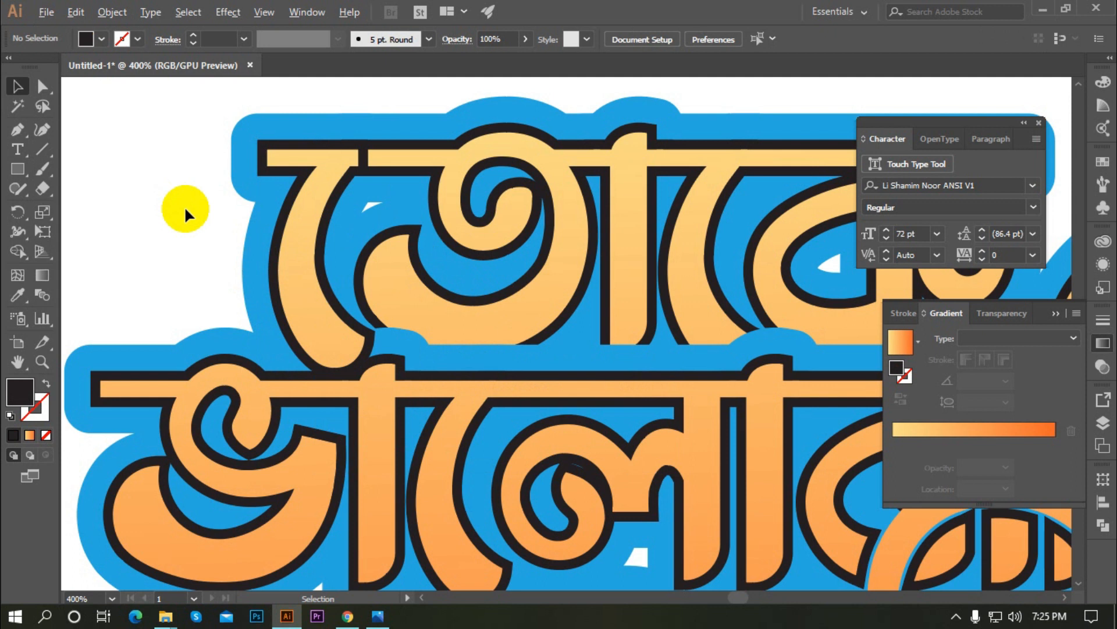
Bring the ত letter of "তোকে" together with its black outline to the front
{"action": "scroll", "coordinate": [184, 206], "scroll_direction": "down", "scroll_amount": 4}
{"action": "scroll", "coordinate": [424, 299], "scroll_direction": "up", "scroll_amount": 4}
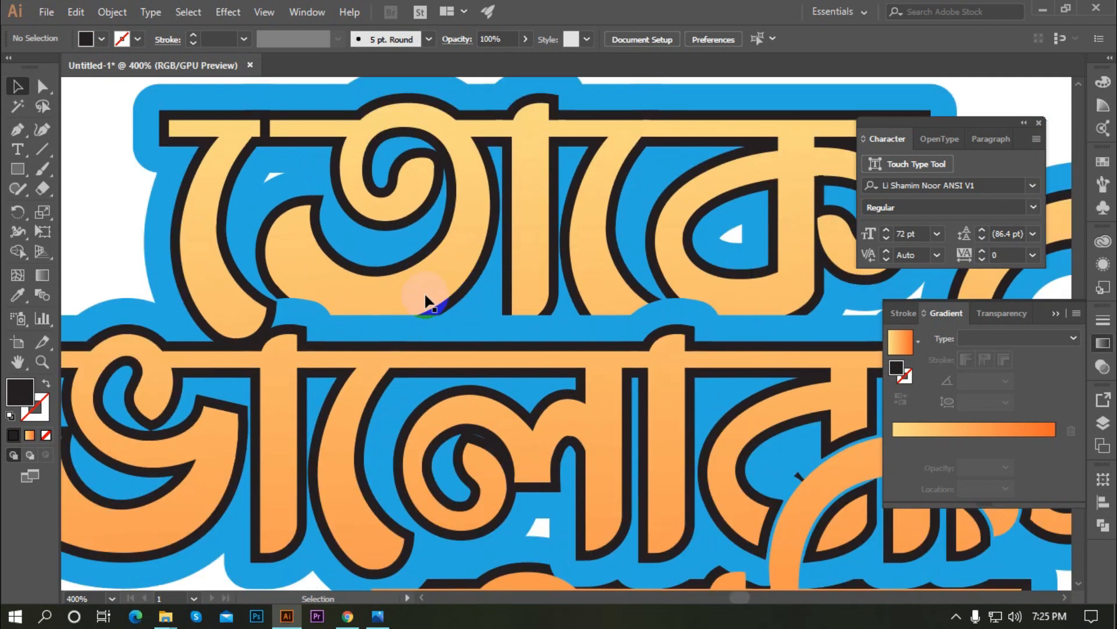
{"action": "left_click", "coordinate": [429, 280]}
{"action": "left_click", "coordinate": [448, 297], "text": "shift"}
{"action": "right_click", "coordinate": [446, 282]}
{"action": "mouse_move", "coordinate": [495, 424]}
{"action": "left_click", "coordinate": [691, 425]}
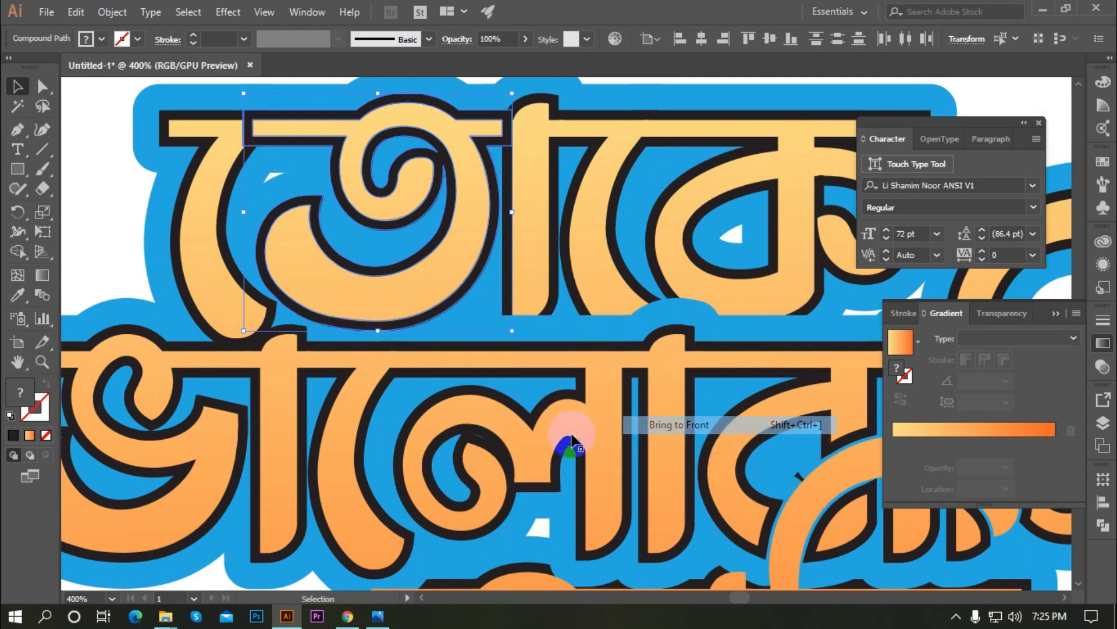
{"action": "scroll", "coordinate": [486, 430], "scroll_direction": "down", "scroll_amount": 1}
{"action": "left_click", "coordinate": [192, 240]}
Bring the vertical stroke and the second curved vowel stroke of "তোকে" to the front with their outlines
{"action": "scroll", "coordinate": [605, 304], "scroll_direction": "up", "scroll_amount": 2}
{"action": "left_click", "coordinate": [529, 329]}
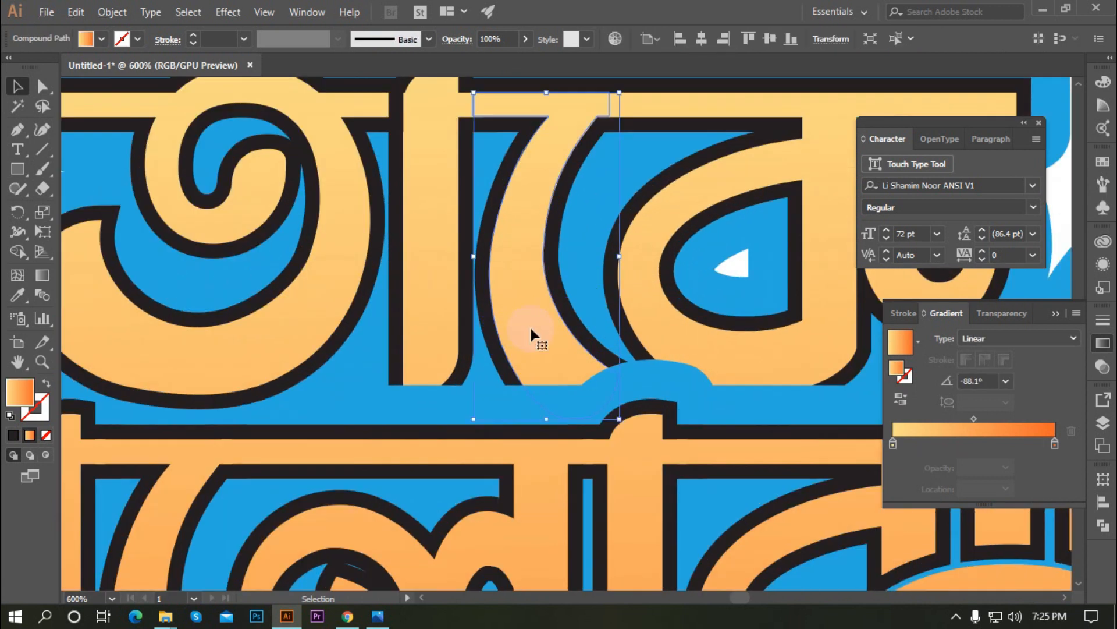
{"action": "left_click", "coordinate": [477, 333], "text": "shift"}
{"action": "left_click", "coordinate": [465, 320], "text": "shift"}
{"action": "right_click", "coordinate": [466, 319]}
{"action": "mouse_move", "coordinate": [558, 479]}
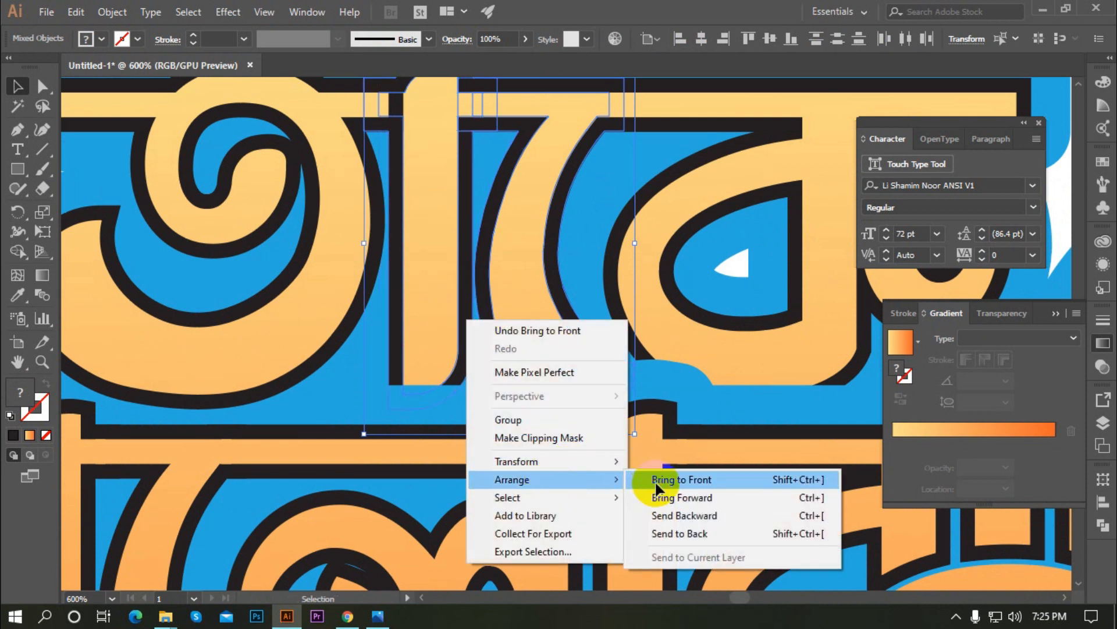
{"action": "left_click", "coordinate": [654, 480]}
{"action": "scroll", "coordinate": [354, 355], "scroll_direction": "down", "scroll_amount": 3}
Bring the large arched vowel stroke of "আমি" and its black outline to the front, over the middle word
{"action": "scroll", "coordinate": [375, 362], "scroll_direction": "up", "scroll_amount": 5}
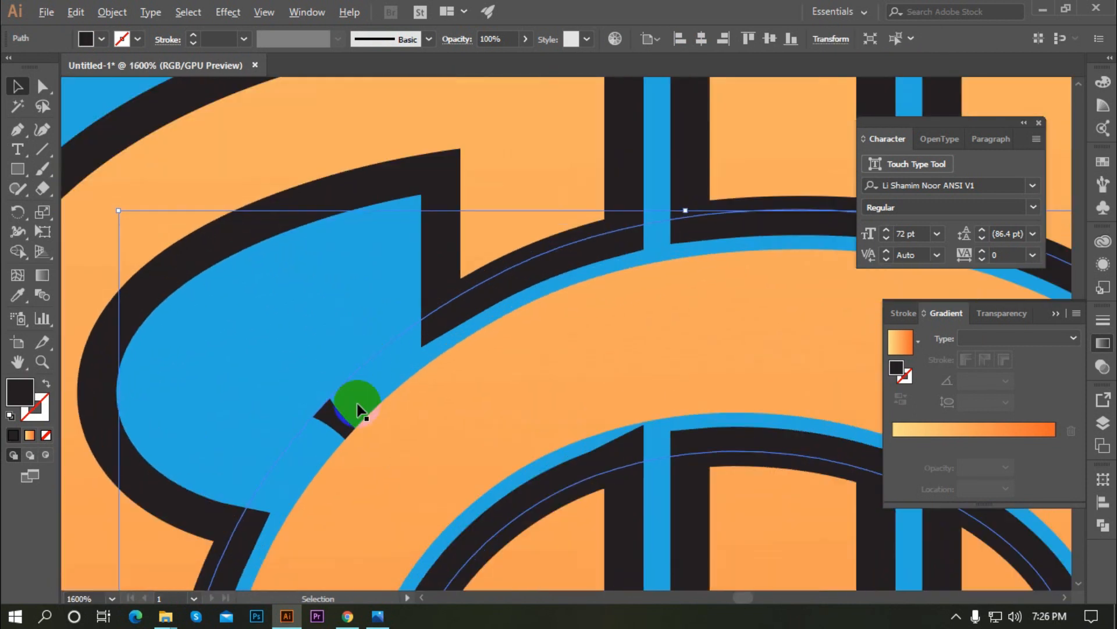
{"action": "scroll", "coordinate": [356, 409], "scroll_direction": "down", "scroll_amount": 3}
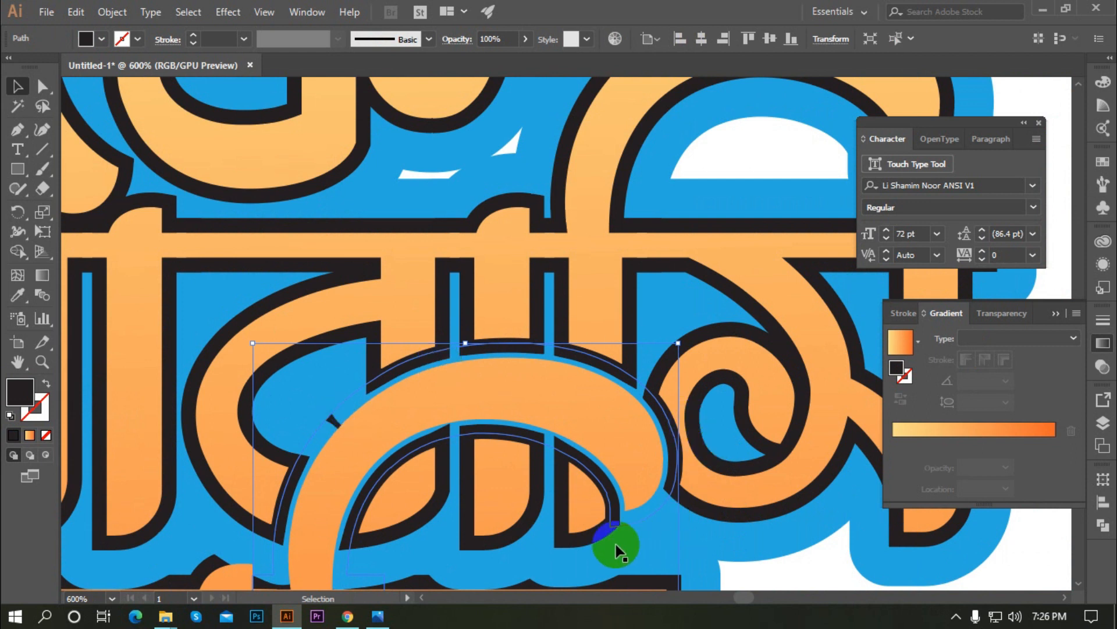
{"action": "scroll", "coordinate": [500, 342], "scroll_direction": "down", "scroll_amount": 1}
{"action": "scroll", "coordinate": [502, 342], "scroll_direction": "down", "scroll_amount": 2}
{"action": "scroll", "coordinate": [419, 390], "scroll_direction": "up", "scroll_amount": 4}
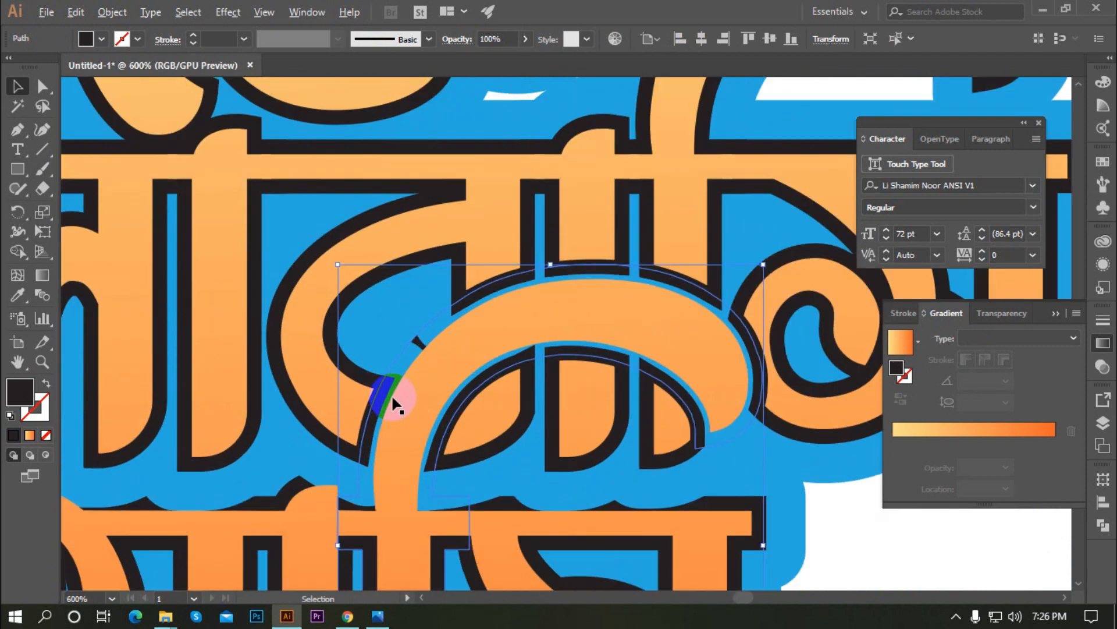
{"action": "left_click", "coordinate": [450, 330], "text": "shift"}
{"action": "right_click", "coordinate": [490, 323]}
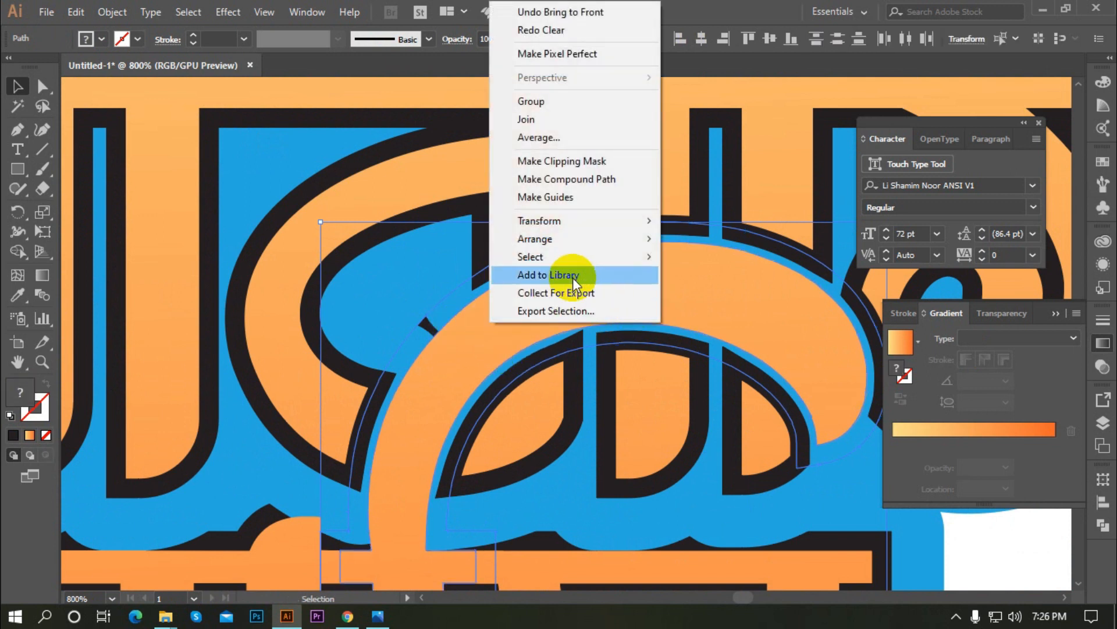
{"action": "mouse_move", "coordinate": [586, 240]}
{"action": "left_click", "coordinate": [723, 240]}
{"action": "scroll", "coordinate": [556, 304], "scroll_direction": "down", "scroll_amount": 3}
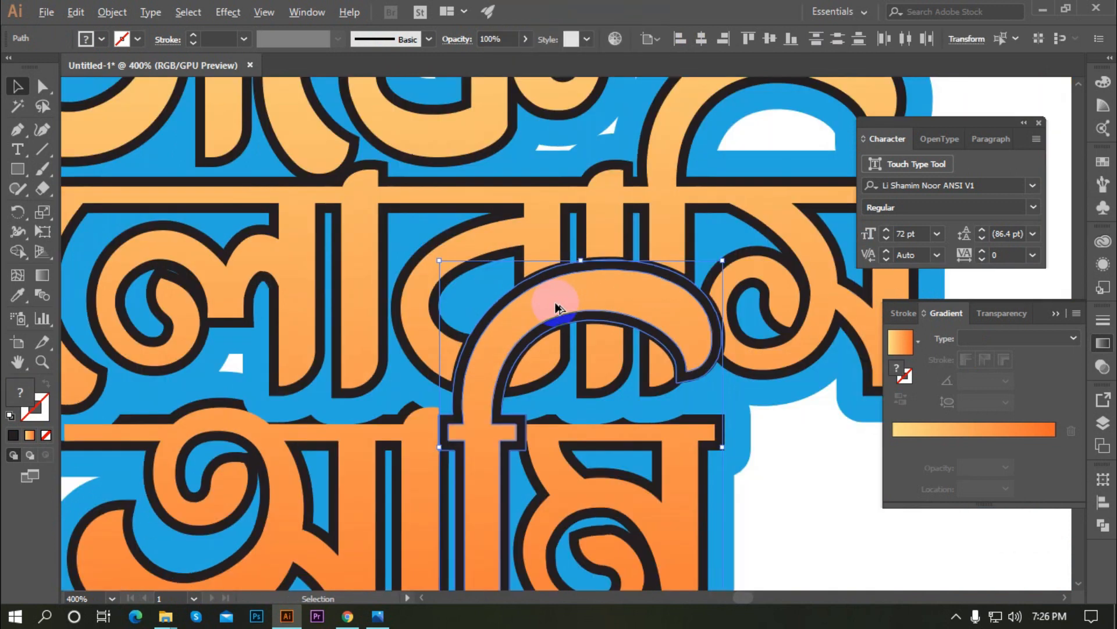
{"action": "left_click", "coordinate": [805, 512]}
Bring the ম letter of "আমি" and its black outline to the front, above the blue offset
{"action": "scroll", "coordinate": [631, 403], "scroll_direction": "down", "scroll_amount": 1}
{"action": "scroll", "coordinate": [632, 402], "scroll_direction": "up", "scroll_amount": 2}
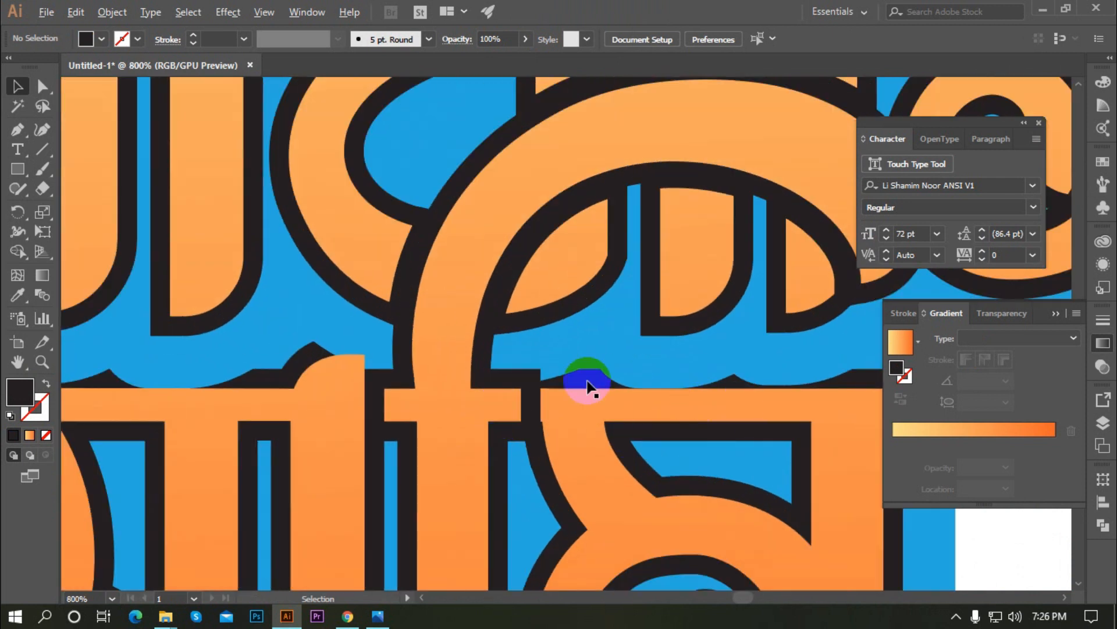
{"action": "scroll", "coordinate": [591, 381], "scroll_direction": "down", "scroll_amount": 1}
{"action": "scroll", "coordinate": [703, 369], "scroll_direction": "down", "scroll_amount": 1}
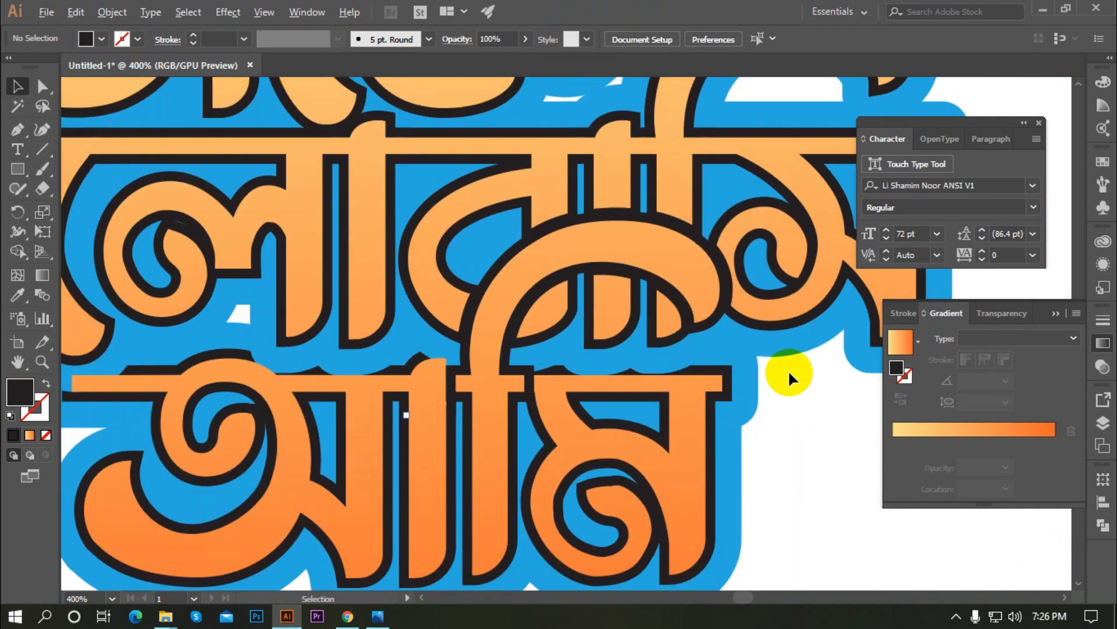
{"action": "scroll", "coordinate": [788, 369], "scroll_direction": "up", "scroll_amount": 2}
{"action": "left_click", "coordinate": [686, 377]}
{"action": "scroll", "coordinate": [729, 370], "scroll_direction": "down", "scroll_amount": 1}
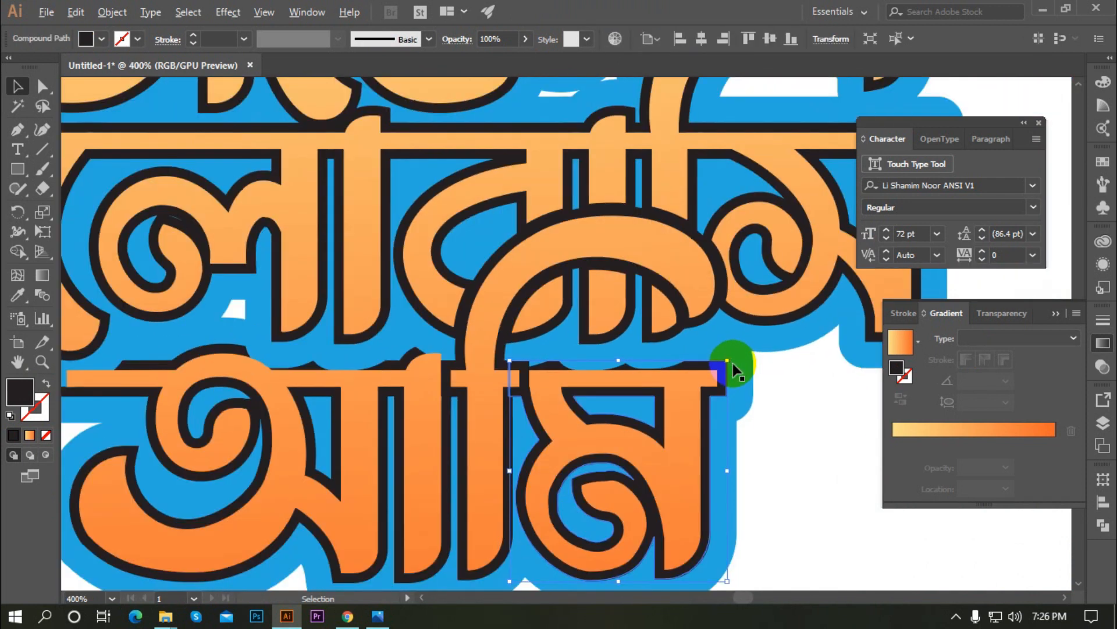
{"action": "left_click", "coordinate": [682, 402]}
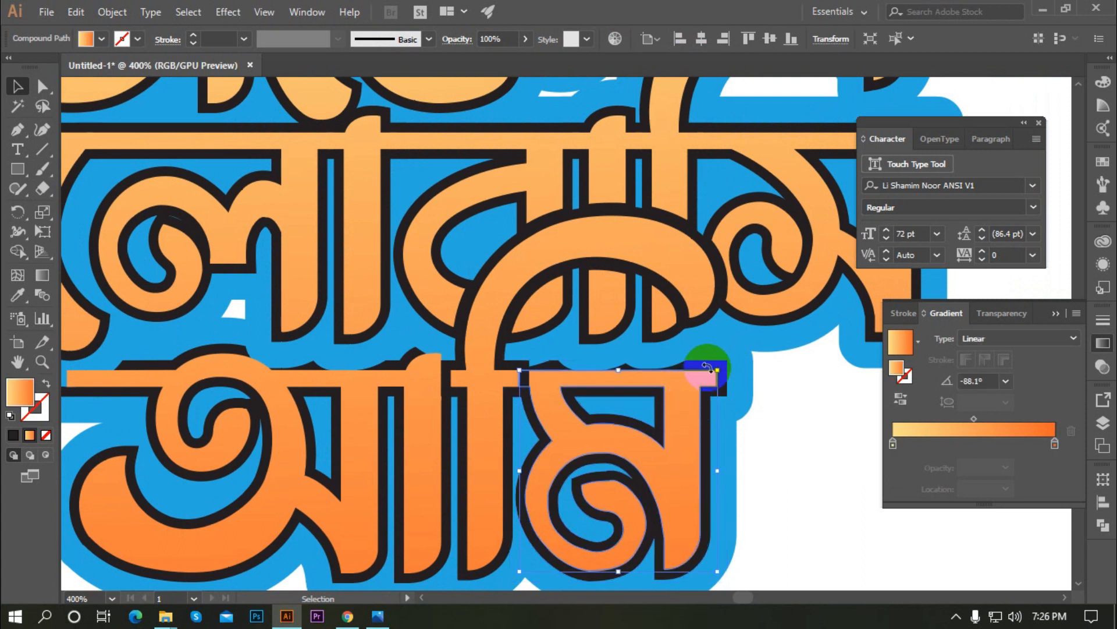
{"action": "left_click", "coordinate": [697, 374], "text": "shift"}
{"action": "right_click", "coordinate": [703, 375]}
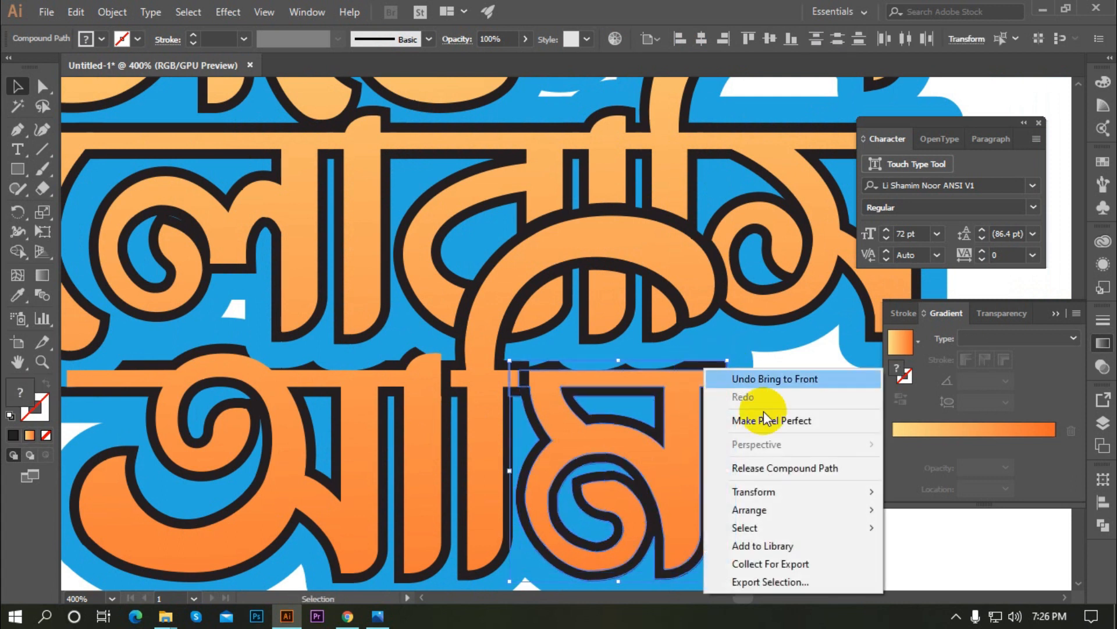
{"action": "mouse_move", "coordinate": [756, 512]}
{"action": "left_click", "coordinate": [848, 508]}
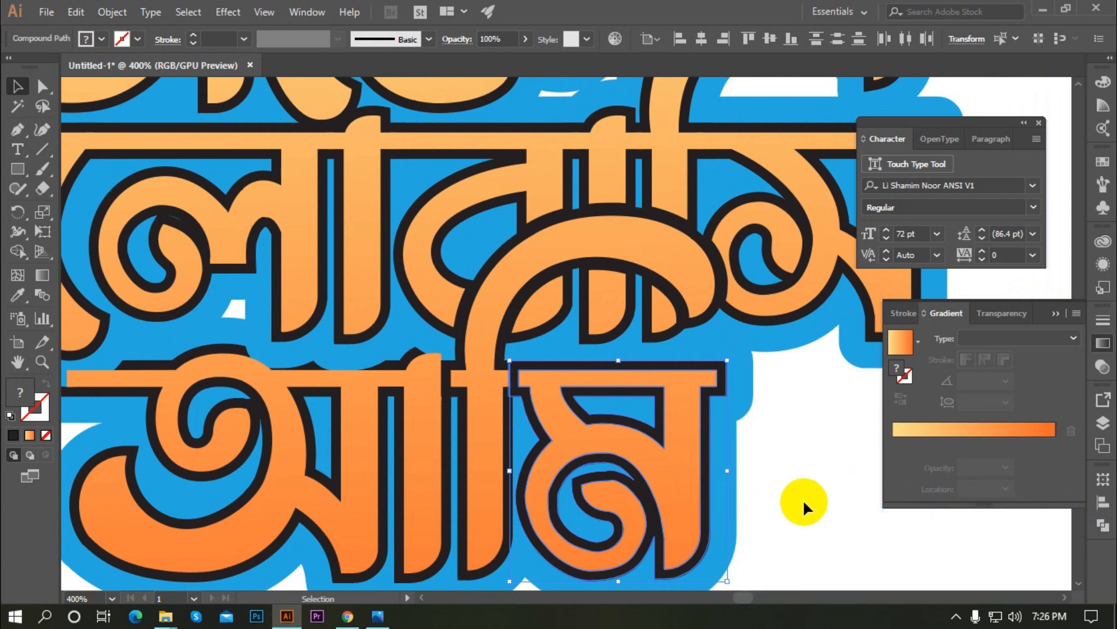
{"action": "left_click", "coordinate": [798, 504]}
Bring the আ letter of "আমি" and its black outline to the front, and check the joins along the word's headline
{"action": "left_click", "coordinate": [393, 368]}
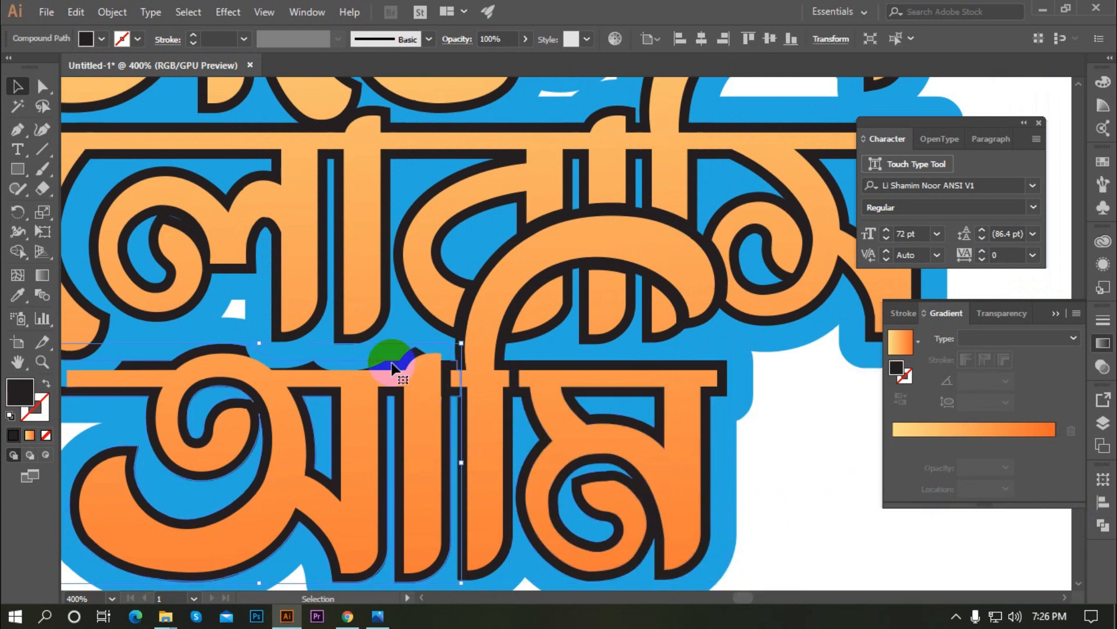
{"action": "right_click", "coordinate": [407, 384]}
{"action": "mouse_move", "coordinate": [465, 303]}
{"action": "left_click", "coordinate": [644, 294]}
{"action": "left_click", "coordinate": [859, 489]}
{"action": "scroll", "coordinate": [526, 297], "scroll_direction": "down", "scroll_amount": 2}
{"action": "scroll", "coordinate": [348, 371], "scroll_direction": "up", "scroll_amount": 1}
{"action": "scroll", "coordinate": [473, 415], "scroll_direction": "down", "scroll_amount": 1}
{"action": "scroll", "coordinate": [553, 375], "scroll_direction": "up", "scroll_amount": 4}
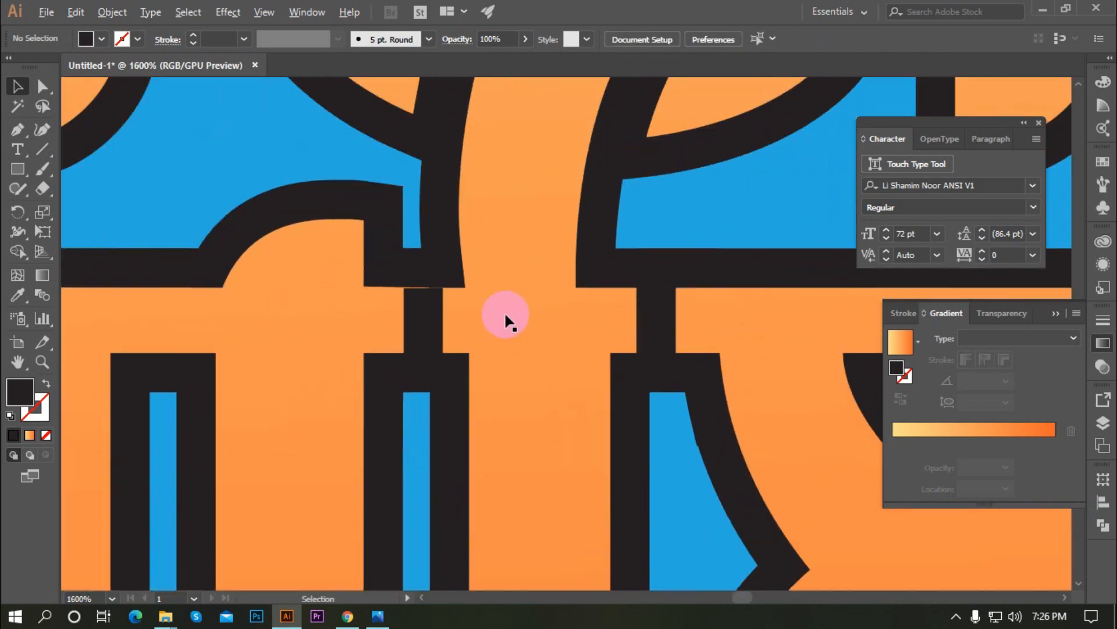
{"action": "scroll", "coordinate": [460, 315], "scroll_direction": "down", "scroll_amount": 6}
{"action": "scroll", "coordinate": [460, 283], "scroll_direction": "up", "scroll_amount": 3}
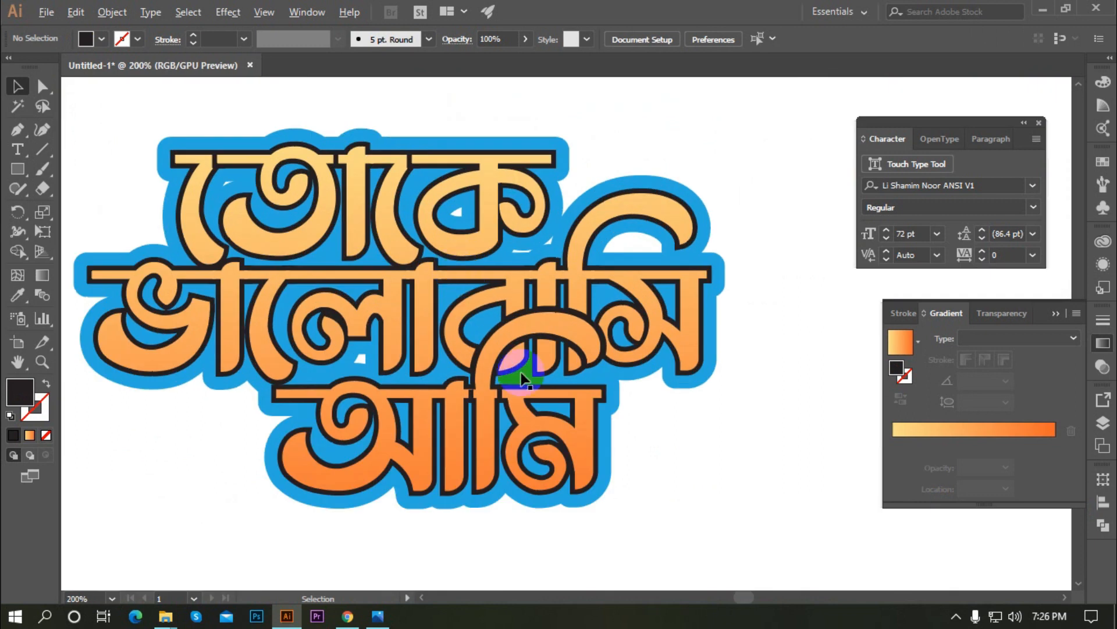
Bring the gradient fills of the first vowel stroke and the ত in "তোকে" to the front, covering the outline between them
{"action": "scroll", "coordinate": [455, 296], "scroll_direction": "down", "scroll_amount": 1}
{"action": "scroll", "coordinate": [356, 286], "scroll_direction": "up", "scroll_amount": 5}
{"action": "left_click", "coordinate": [334, 189]}
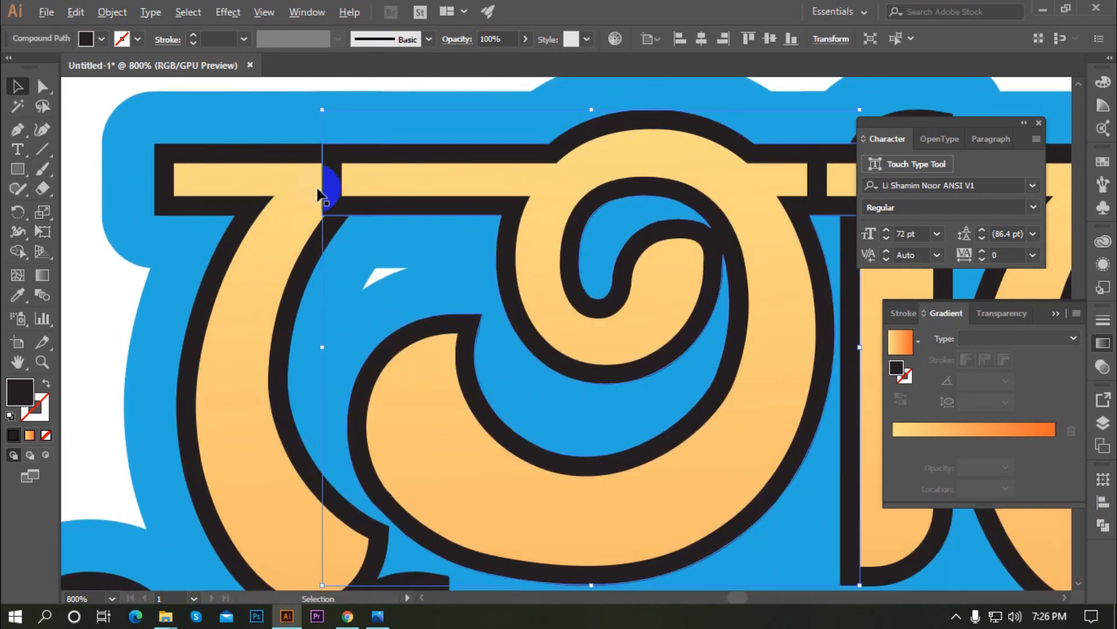
{"action": "left_click", "coordinate": [285, 169]}
{"action": "right_click", "coordinate": [367, 169]}
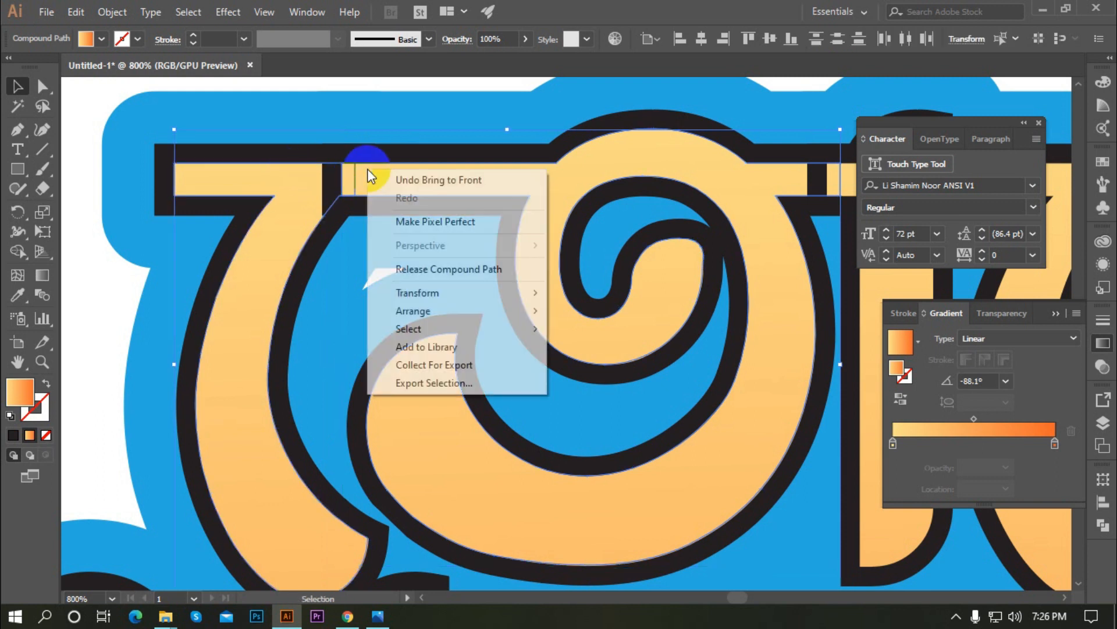
{"action": "mouse_move", "coordinate": [428, 309]}
{"action": "left_click", "coordinate": [614, 309]}
{"action": "left_click", "coordinate": [199, 284]}
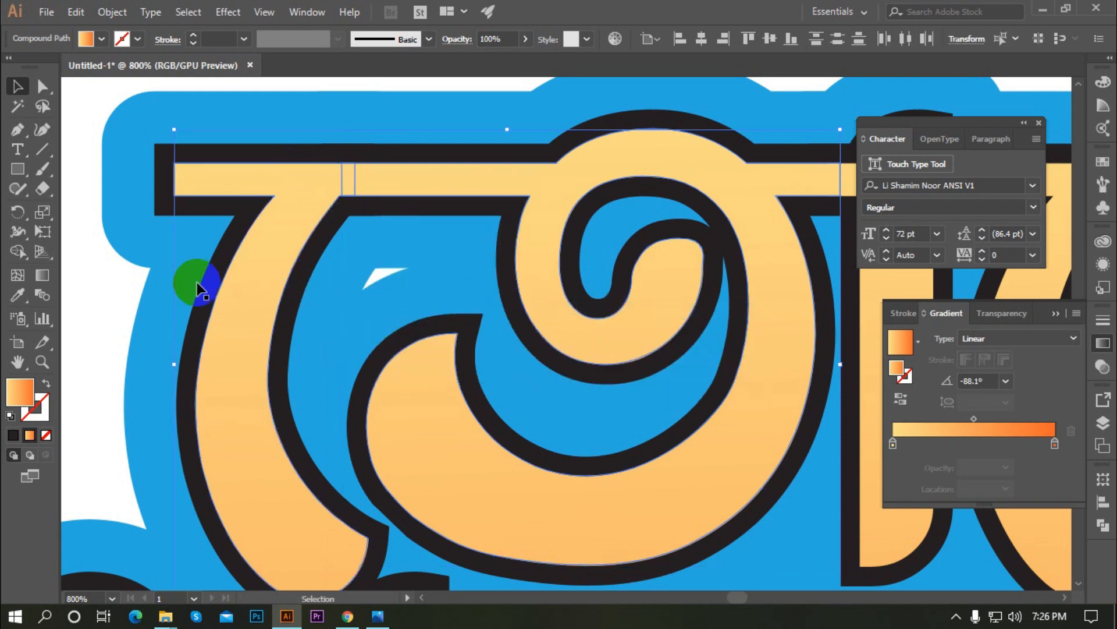
Bring the gradient fills of the second vowel stroke and the ক in "তোকে" to the front, covering the outline between them
{"action": "scroll", "coordinate": [334, 253], "scroll_direction": "down", "scroll_amount": 2}
{"action": "scroll", "coordinate": [756, 224], "scroll_direction": "up", "scroll_amount": 2}
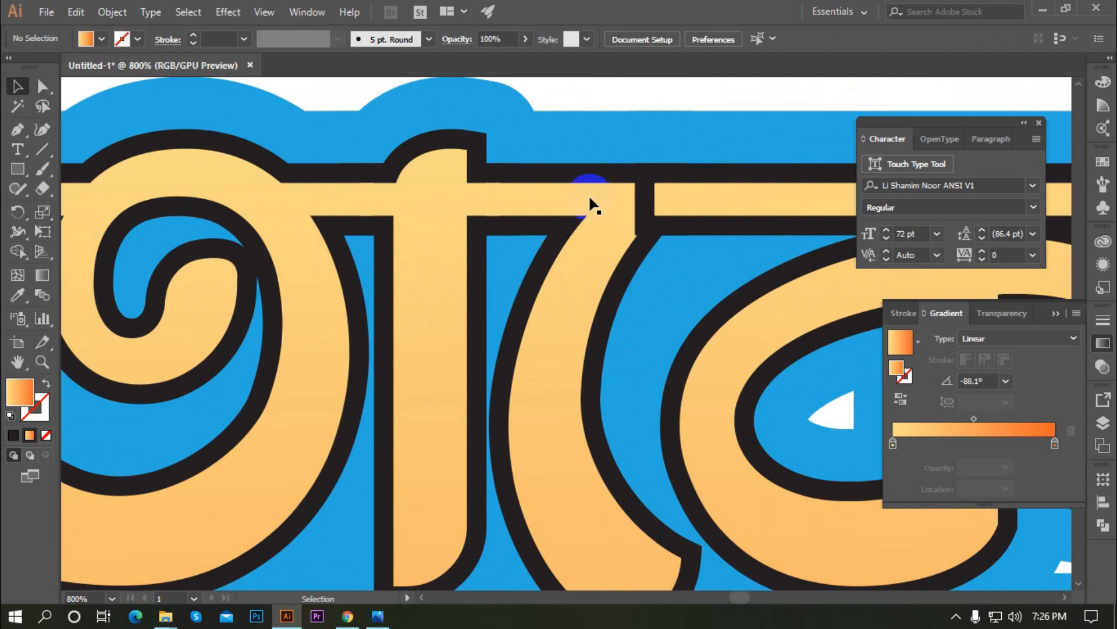
{"action": "left_click", "coordinate": [590, 198]}
{"action": "right_click", "coordinate": [693, 197]}
{"action": "mouse_move", "coordinate": [748, 338]}
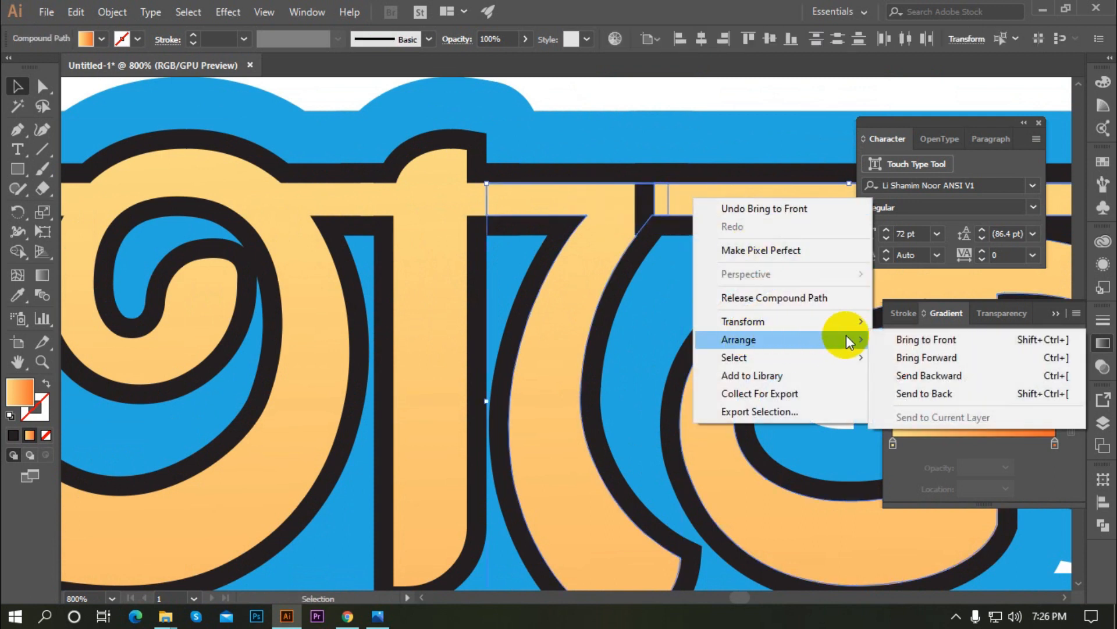
{"action": "left_click", "coordinate": [909, 339]}
{"action": "scroll", "coordinate": [436, 317], "scroll_direction": "down", "scroll_amount": 5}
Bring the gradient fills of all the letters in "আমি" to the front, covering the outlines that split its headline
{"action": "scroll", "coordinate": [499, 392], "scroll_direction": "up", "scroll_amount": 2}
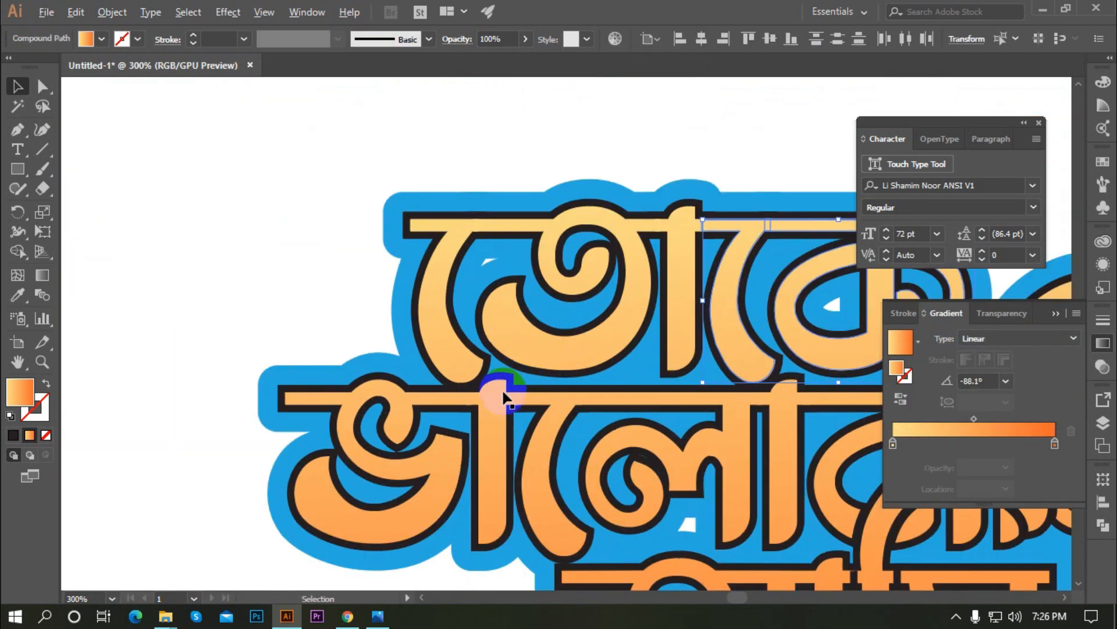
{"action": "scroll", "coordinate": [314, 334], "scroll_direction": "down", "scroll_amount": 2}
{"action": "scroll", "coordinate": [531, 465], "scroll_direction": "up", "scroll_amount": 6}
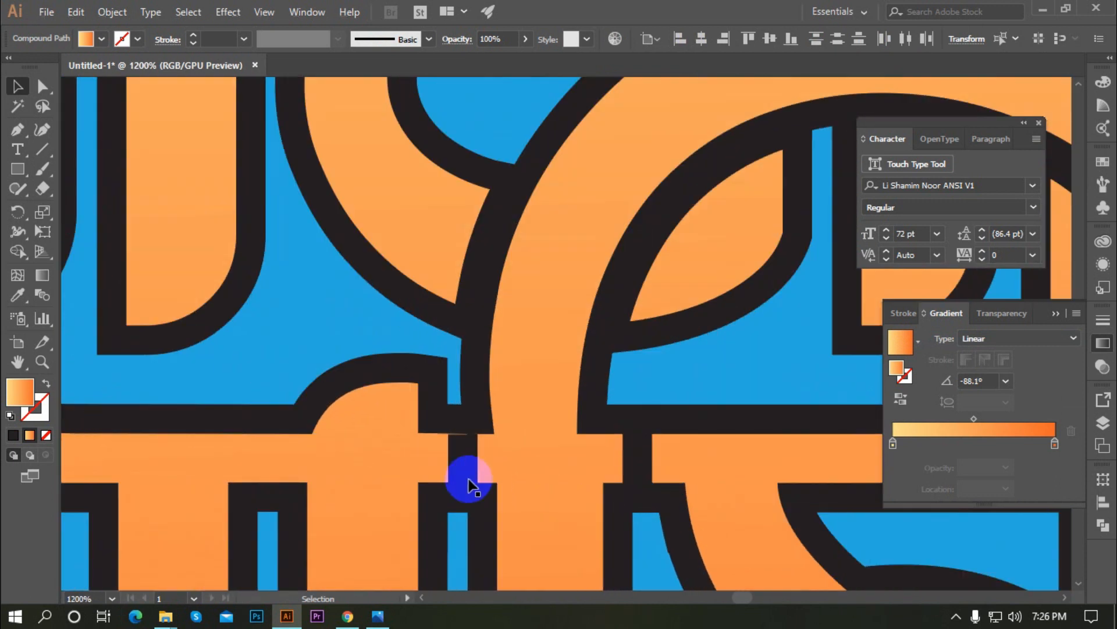
{"action": "left_click", "coordinate": [520, 460], "text": "shift"}
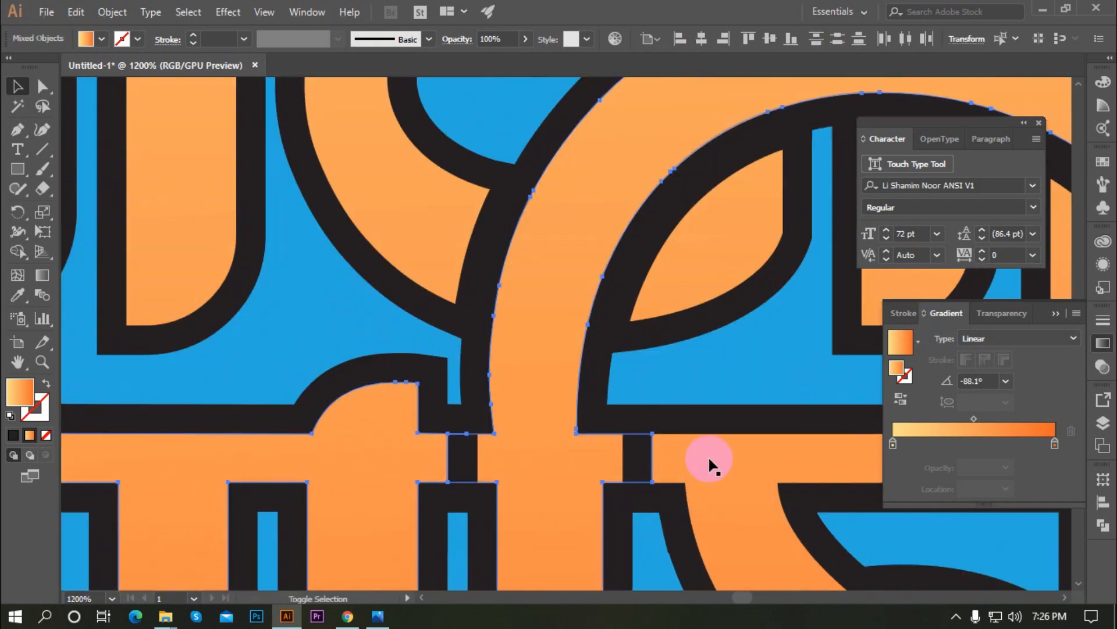
{"action": "right_click", "coordinate": [566, 448]}
{"action": "left_click", "coordinate": [747, 367]}
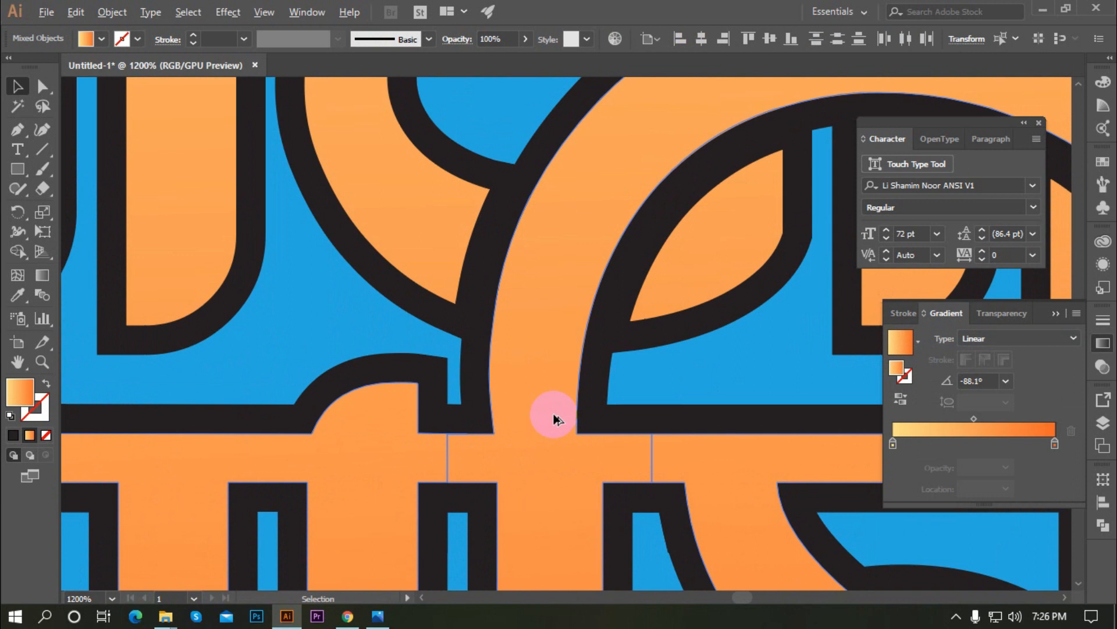
{"action": "scroll", "coordinate": [551, 417], "scroll_direction": "down", "scroll_amount": 6}
{"action": "left_click", "coordinate": [673, 457]}
Examine the layered lettering and its blue background up close and as a whole for remaining gaps
{"action": "scroll", "coordinate": [675, 390], "scroll_direction": "up", "scroll_amount": 1}
{"action": "scroll", "coordinate": [653, 437], "scroll_direction": "down", "scroll_amount": 3}
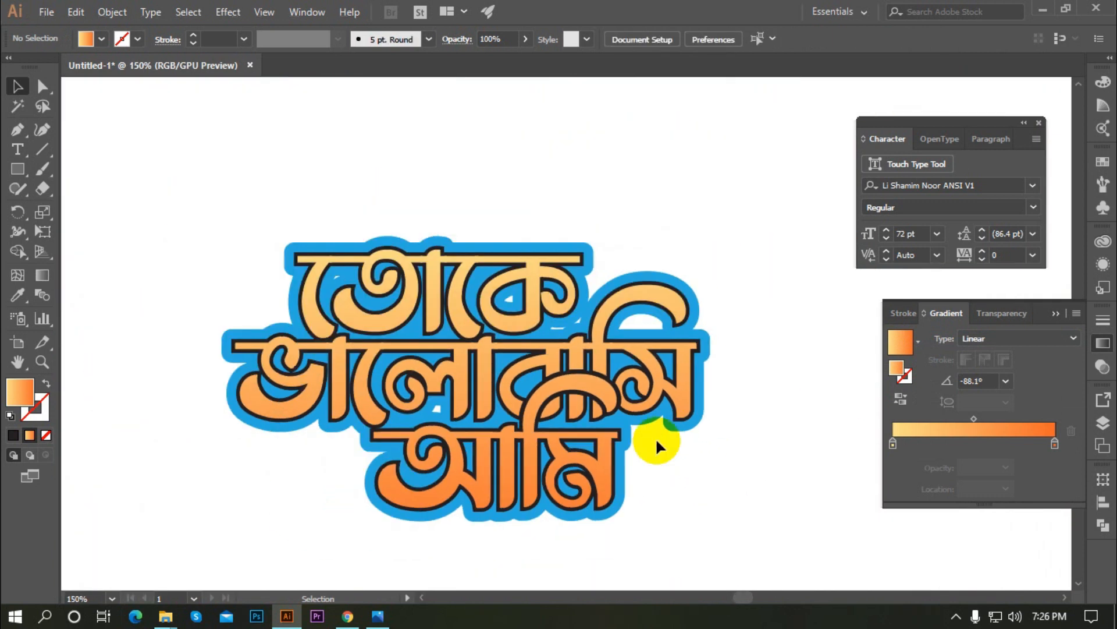
{"action": "scroll", "coordinate": [553, 444], "scroll_direction": "up", "scroll_amount": 4}
{"action": "scroll", "coordinate": [552, 445], "scroll_direction": "down", "scroll_amount": 4}
{"action": "scroll", "coordinate": [482, 105], "scroll_direction": "up", "scroll_amount": 1}
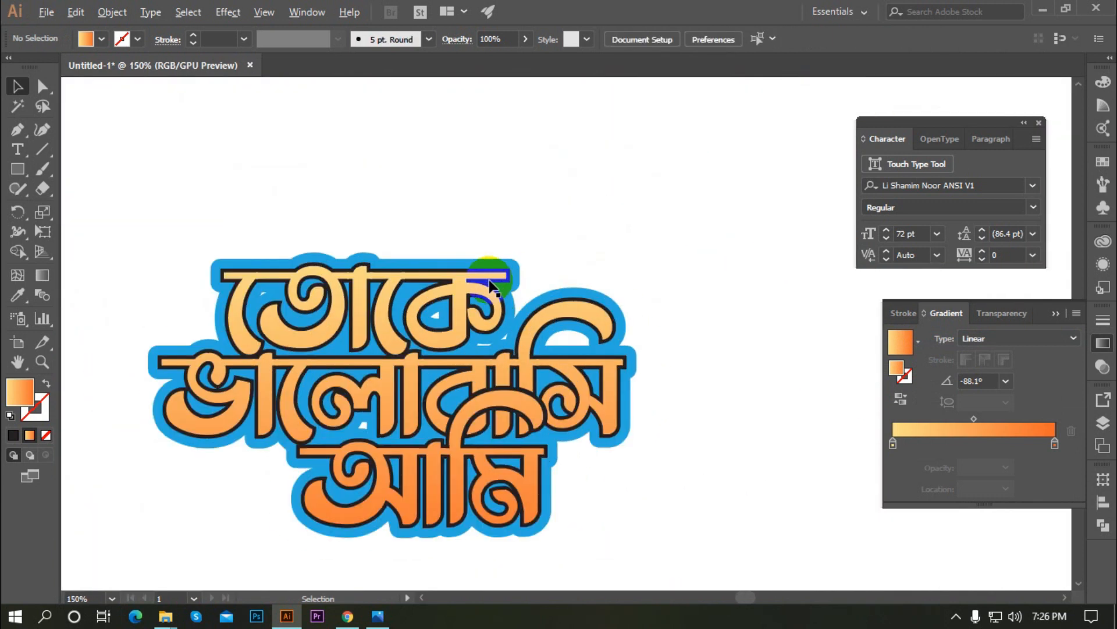
{"action": "scroll", "coordinate": [386, 337], "scroll_direction": "up", "scroll_amount": 3}
{"action": "scroll", "coordinate": [614, 327], "scroll_direction": "down", "scroll_amount": 2}
{"action": "scroll", "coordinate": [791, 327], "scroll_direction": "down", "scroll_amount": 1}
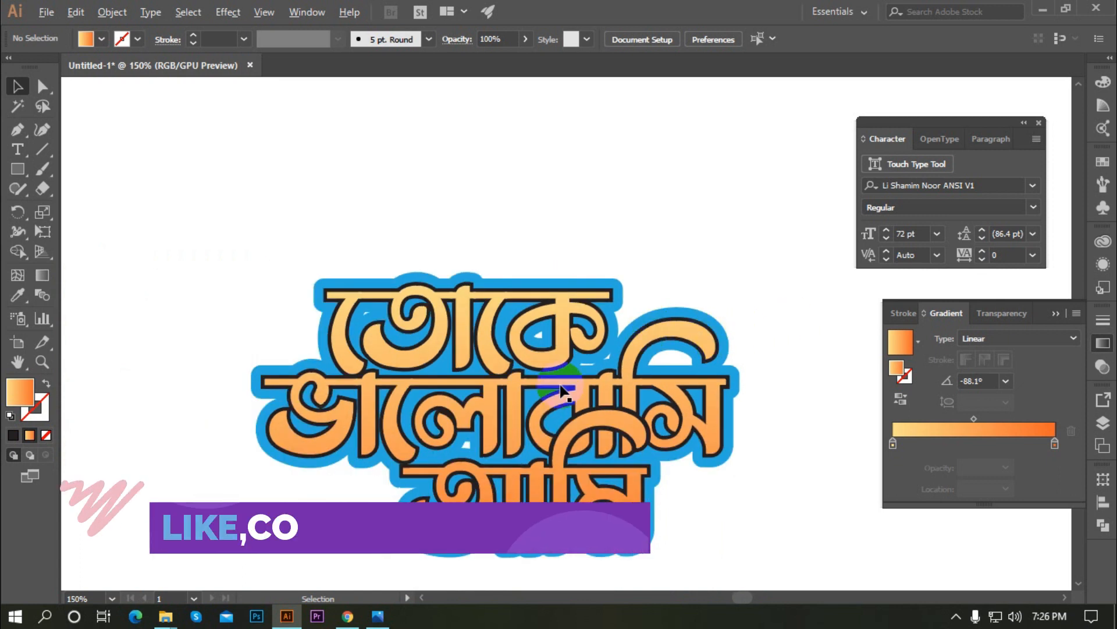
Draw a closed, unfilled Pen path around the small white gaps between "তোকে", "ভালোবাসি" and "আমি"
{"action": "scroll", "coordinate": [559, 386], "scroll_direction": "up", "scroll_amount": 1}
{"action": "scroll", "coordinate": [582, 345], "scroll_direction": "down", "scroll_amount": 1}
{"action": "left_click", "coordinate": [17, 130]}
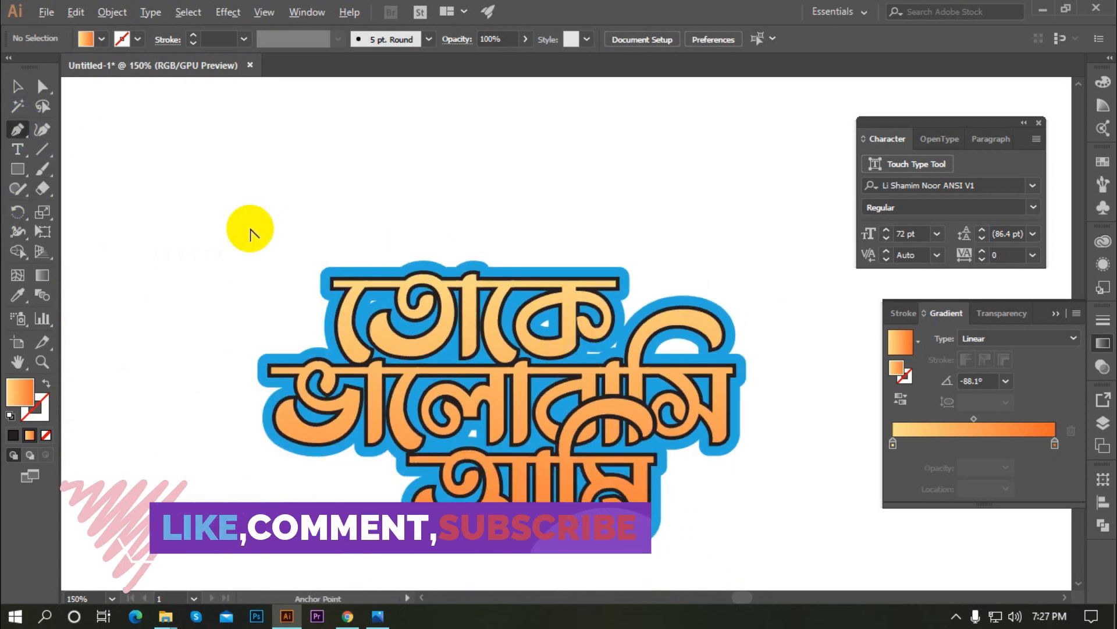
{"action": "scroll", "coordinate": [245, 230], "scroll_direction": "up", "scroll_amount": 1}
{"action": "scroll", "coordinate": [110, 149], "scroll_direction": "down", "scroll_amount": 1}
{"action": "left_click", "coordinate": [101, 39]}
{"action": "left_click", "coordinate": [11, 64]}
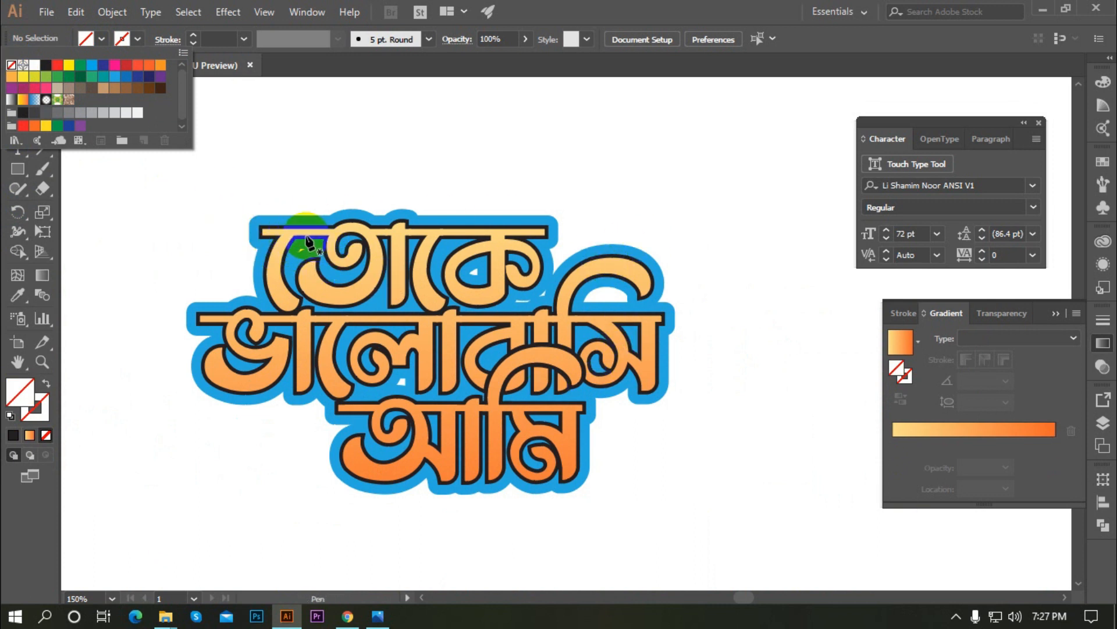
{"action": "left_click", "coordinate": [274, 247]}
{"action": "left_click", "coordinate": [287, 329]}
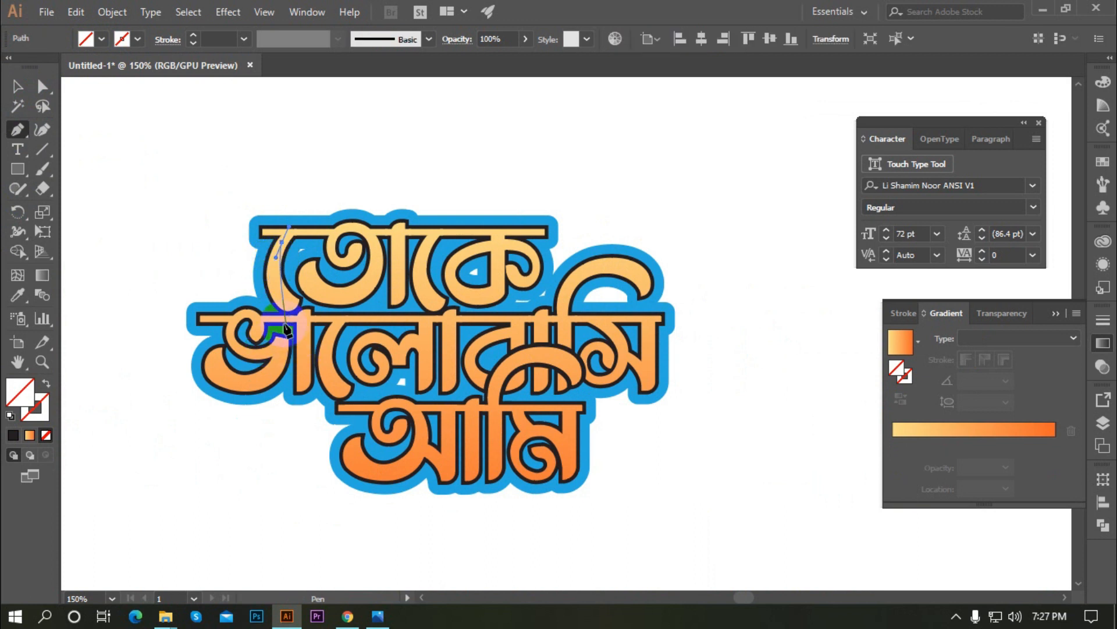
{"action": "left_click", "coordinate": [349, 344]}
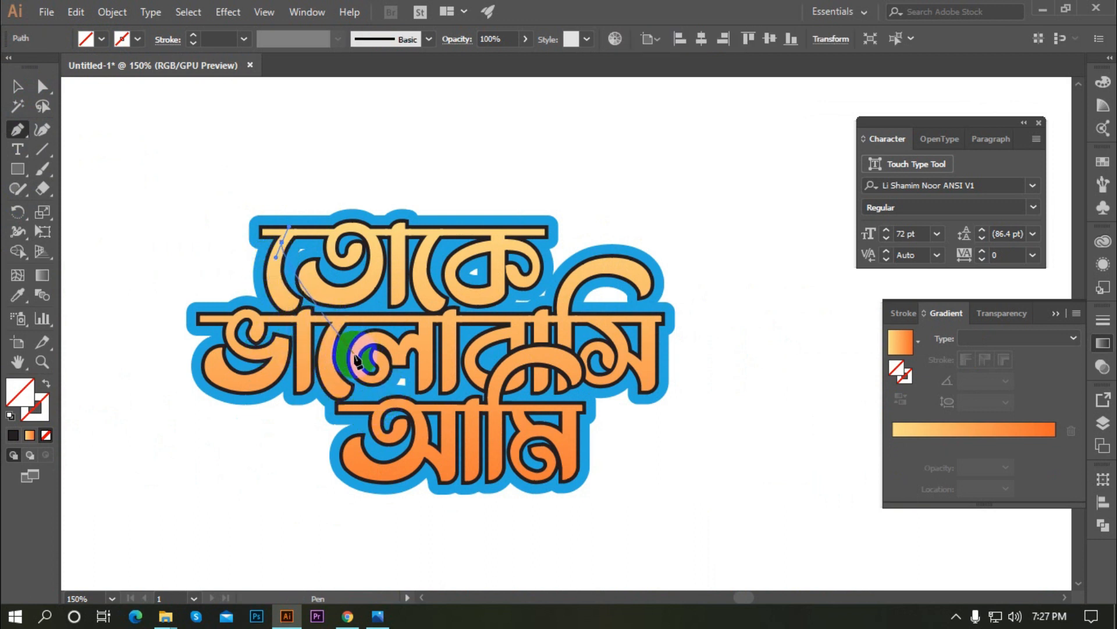
{"action": "left_click", "coordinate": [360, 379]}
{"action": "left_click", "coordinate": [431, 419]}
{"action": "left_click_drag", "start_coordinate": [430, 408], "coordinate": [465, 410]}
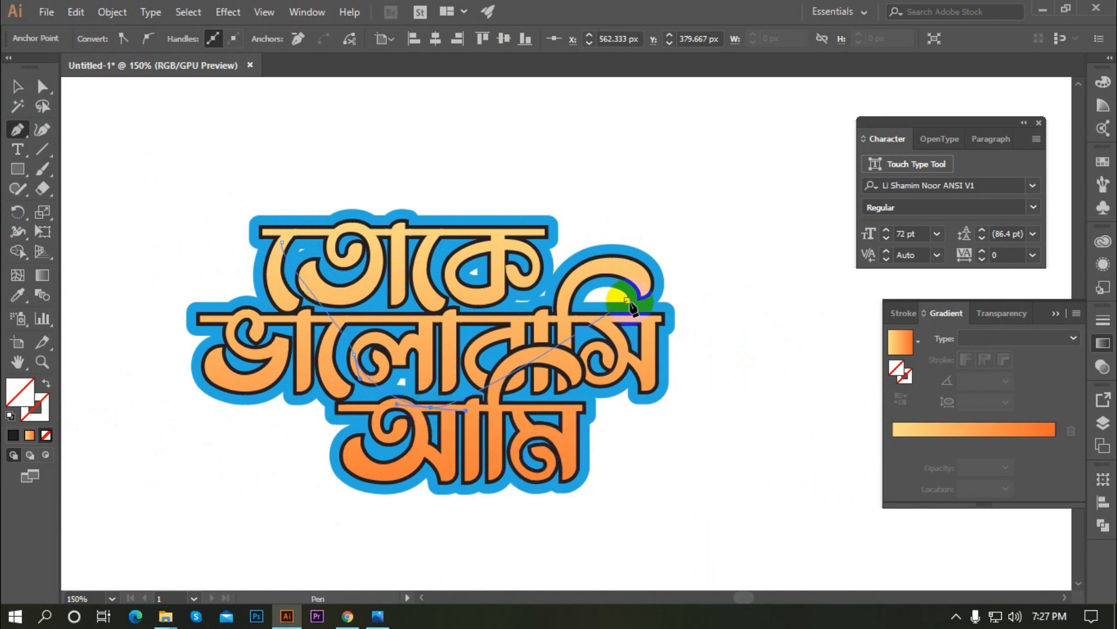
{"action": "left_click", "coordinate": [547, 307]}
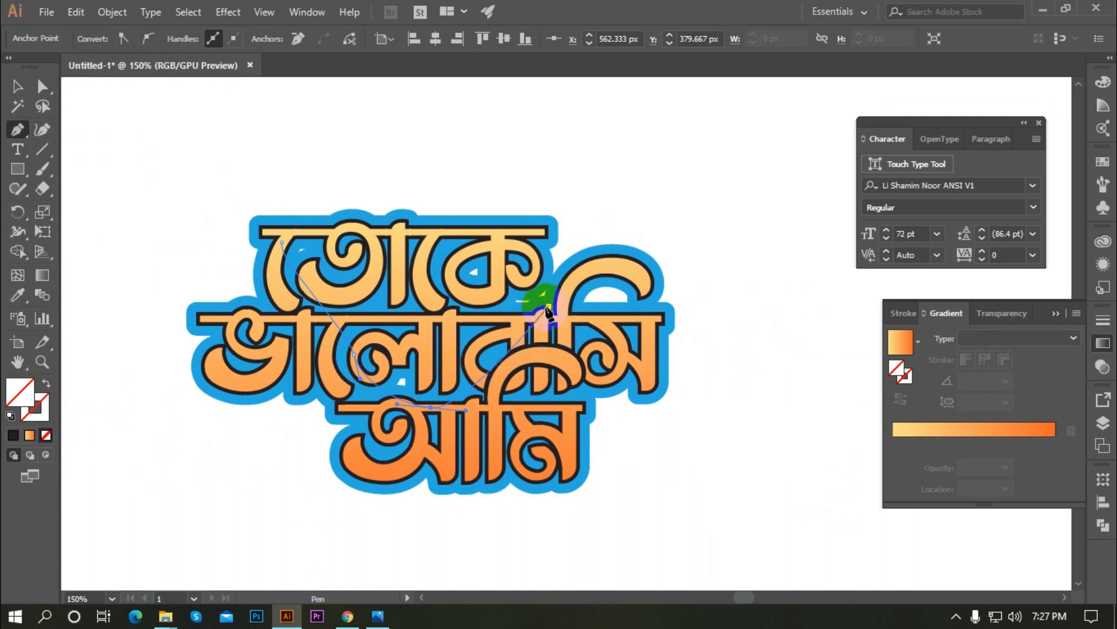
{"action": "left_click", "coordinate": [512, 238]}
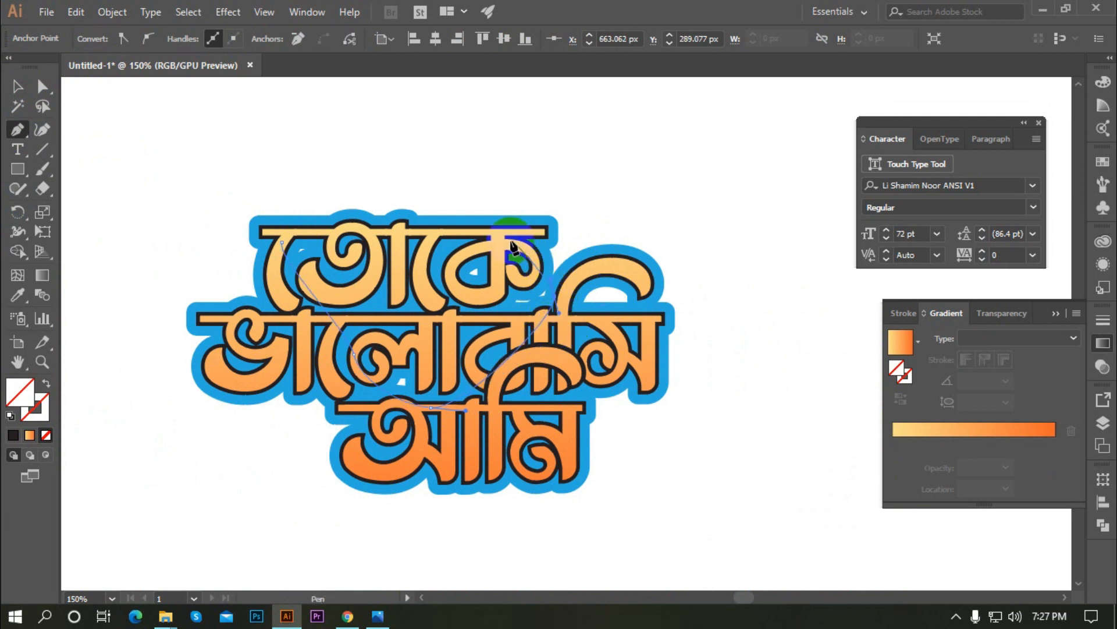
{"action": "left_click", "coordinate": [302, 245]}
{"action": "left_click", "coordinate": [276, 256]}
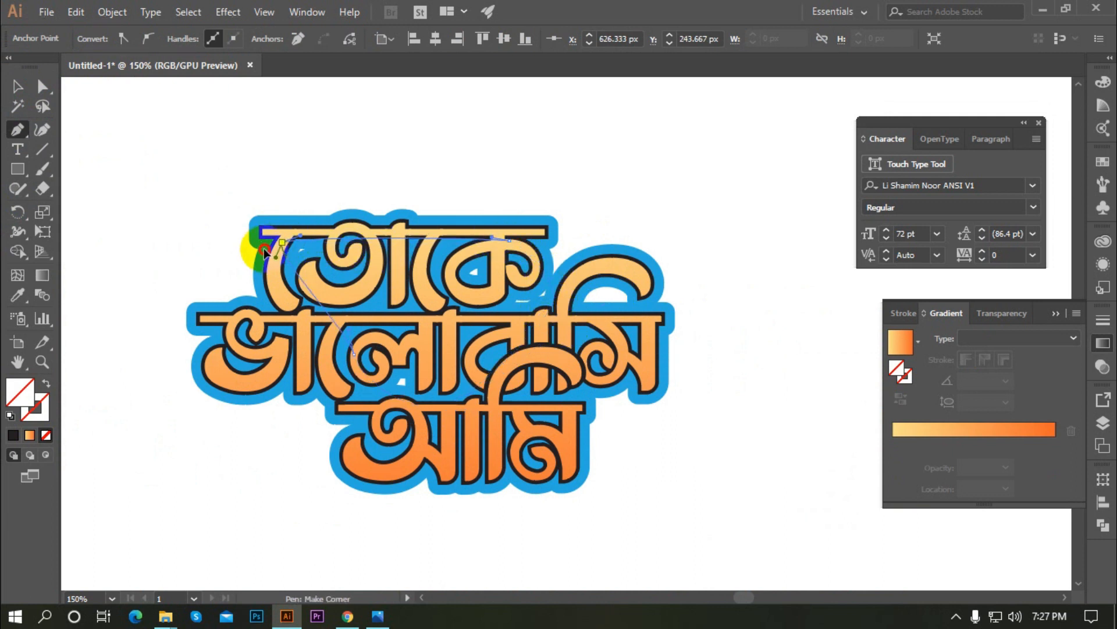
Fill the drawn shape with the background's sampled blue and send it to the back behind the lettering
{"action": "left_click", "coordinate": [16, 88]}
{"action": "left_click", "coordinate": [18, 295]}
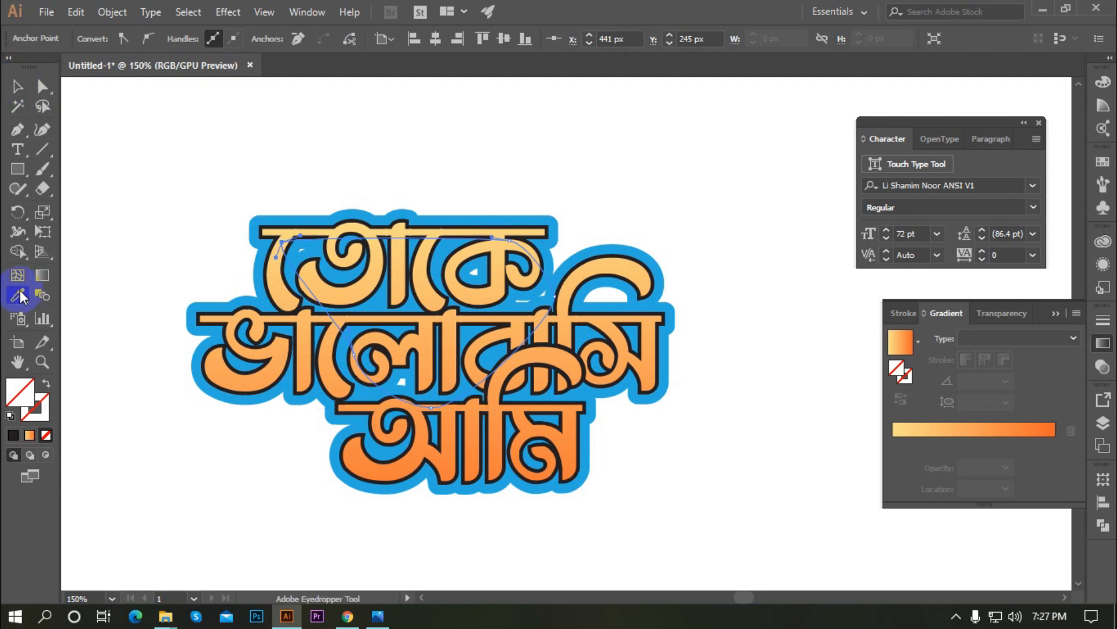
{"action": "left_click", "coordinate": [297, 217]}
{"action": "left_click", "coordinate": [17, 86]}
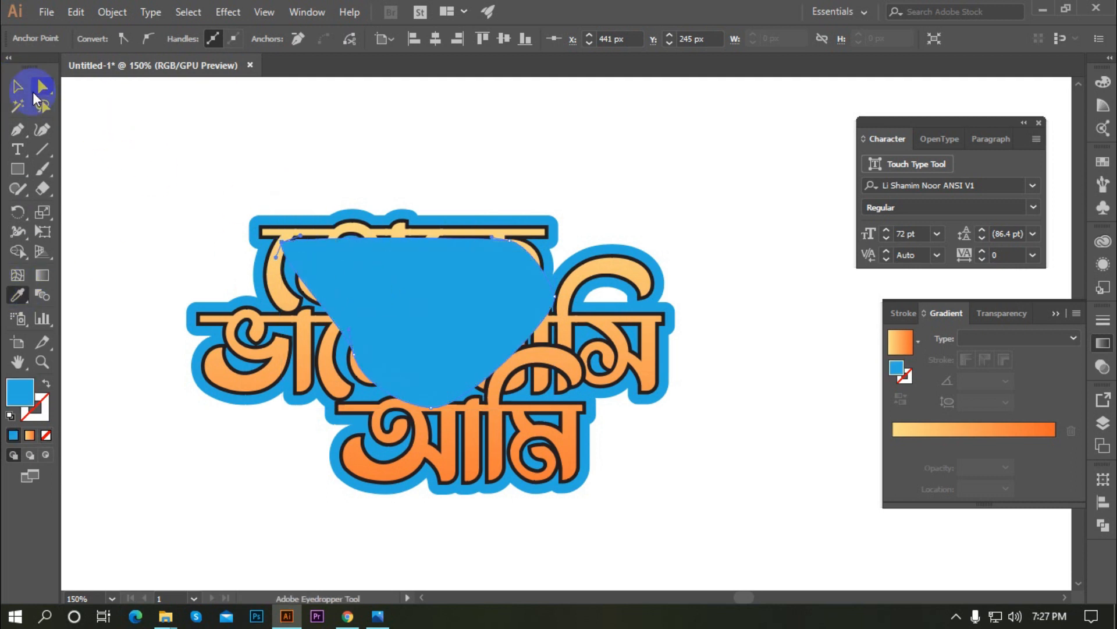
{"action": "left_click", "coordinate": [374, 299]}
{"action": "right_click", "coordinate": [414, 289]}
{"action": "mouse_move", "coordinate": [483, 512]}
{"action": "left_click", "coordinate": [646, 574]}
{"action": "left_click", "coordinate": [636, 535]}
Examine the lettering and its patched blue background up close and on the whole artboard for remaining gaps
{"action": "scroll", "coordinate": [630, 412], "scroll_direction": "down", "scroll_amount": 2}
{"action": "scroll", "coordinate": [523, 319], "scroll_direction": "up", "scroll_amount": 3}
{"action": "scroll", "coordinate": [591, 329], "scroll_direction": "down", "scroll_amount": 2}
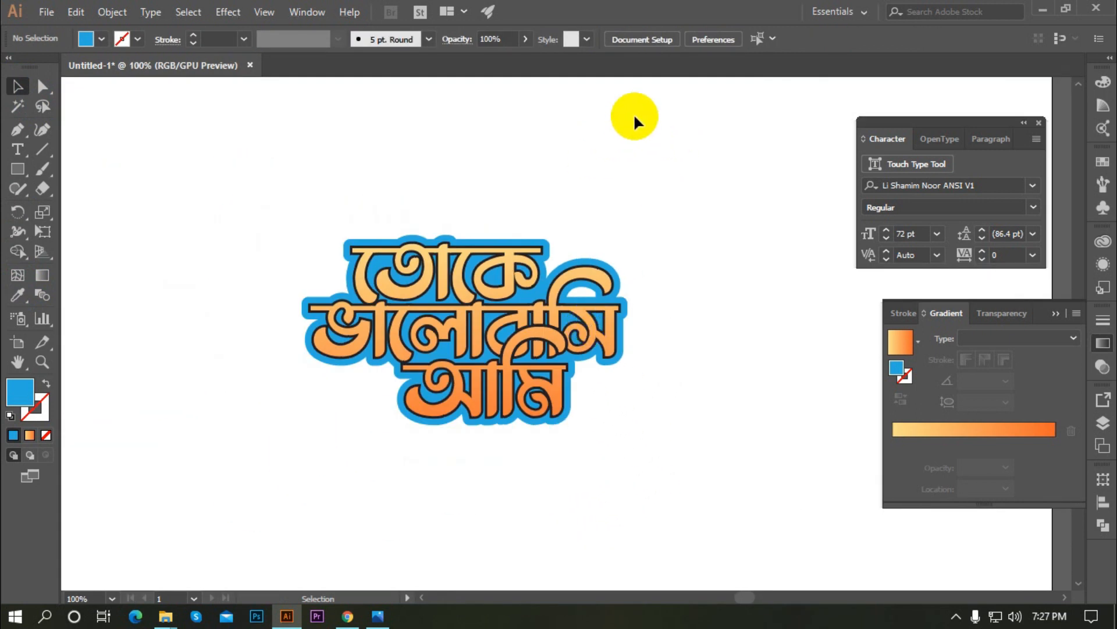
{"action": "scroll", "coordinate": [483, 288], "scroll_direction": "down", "scroll_amount": 2}
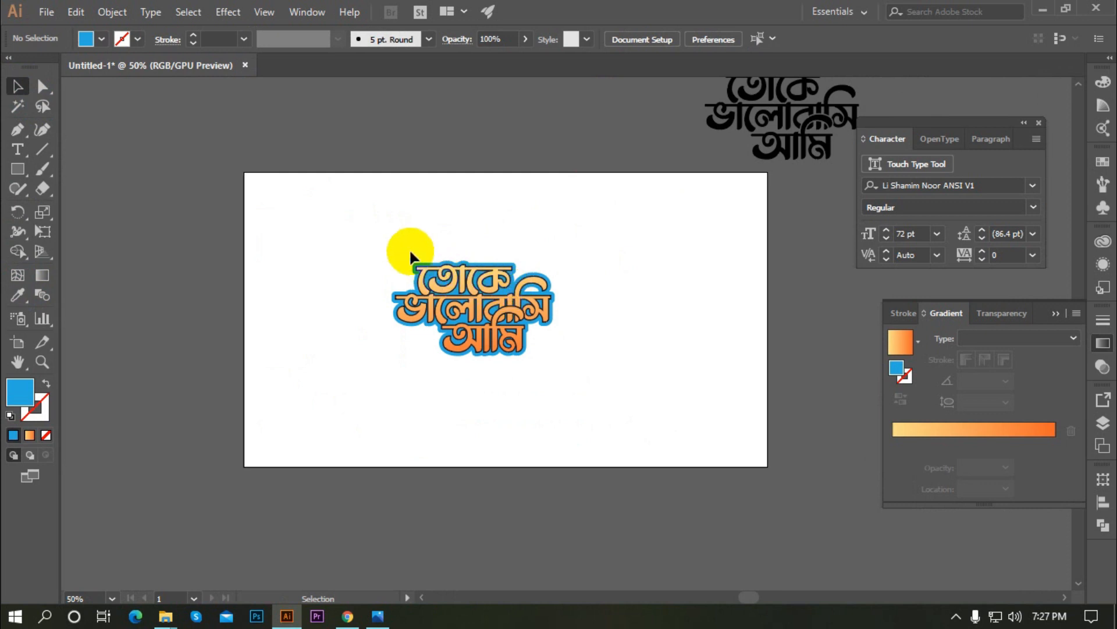
{"action": "scroll", "coordinate": [506, 306], "scroll_direction": "up", "scroll_amount": 2}
{"action": "scroll", "coordinate": [634, 473], "scroll_direction": "down", "scroll_amount": 2}
{"action": "scroll", "coordinate": [519, 424], "scroll_direction": "up", "scroll_amount": 3}
{"action": "scroll", "coordinate": [507, 424], "scroll_direction": "down", "scroll_amount": 2}
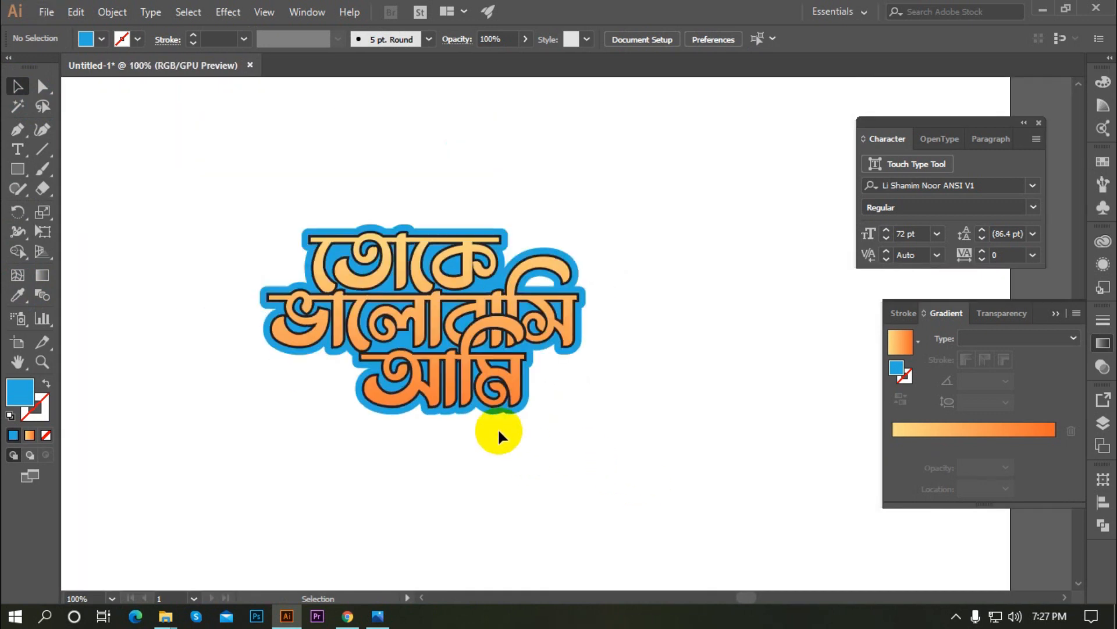
{"action": "scroll", "coordinate": [536, 429], "scroll_direction": "down", "scroll_amount": 2}
{"action": "scroll", "coordinate": [512, 411], "scroll_direction": "up", "scroll_amount": 3}
{"action": "left_click", "coordinate": [514, 407]}
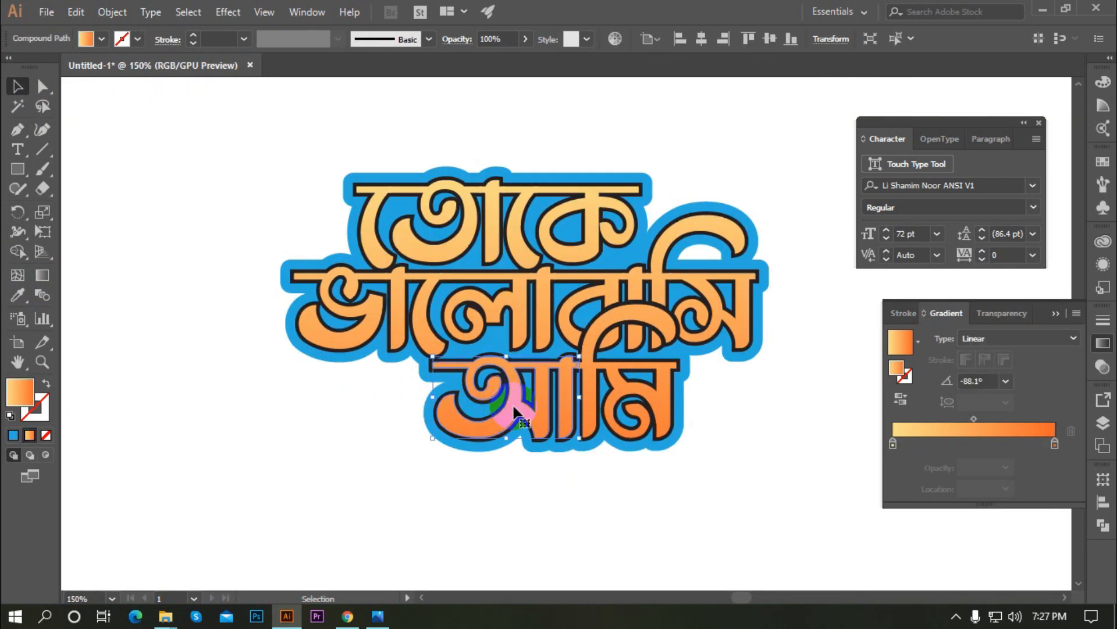
{"action": "left_click", "coordinate": [496, 506]}
{"action": "scroll", "coordinate": [337, 428], "scroll_direction": "down", "scroll_amount": 1}
{"action": "scroll", "coordinate": [665, 404], "scroll_direction": "up", "scroll_amount": 1}
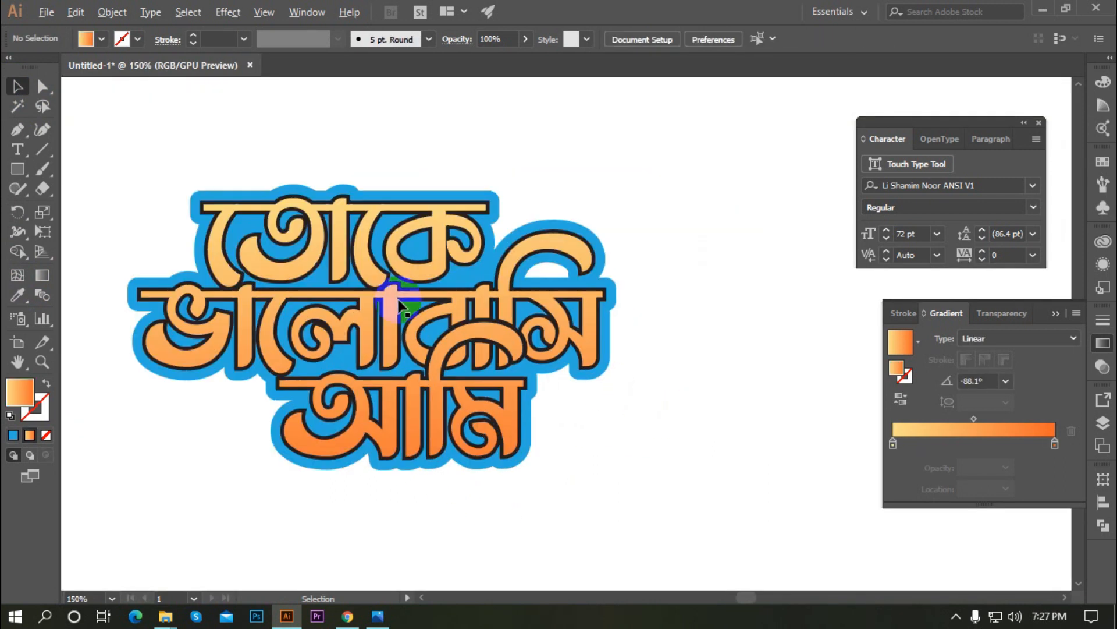
{"action": "scroll", "coordinate": [373, 278], "scroll_direction": "up", "scroll_amount": 1}
{"action": "scroll", "coordinate": [380, 408], "scroll_direction": "down", "scroll_amount": 2}
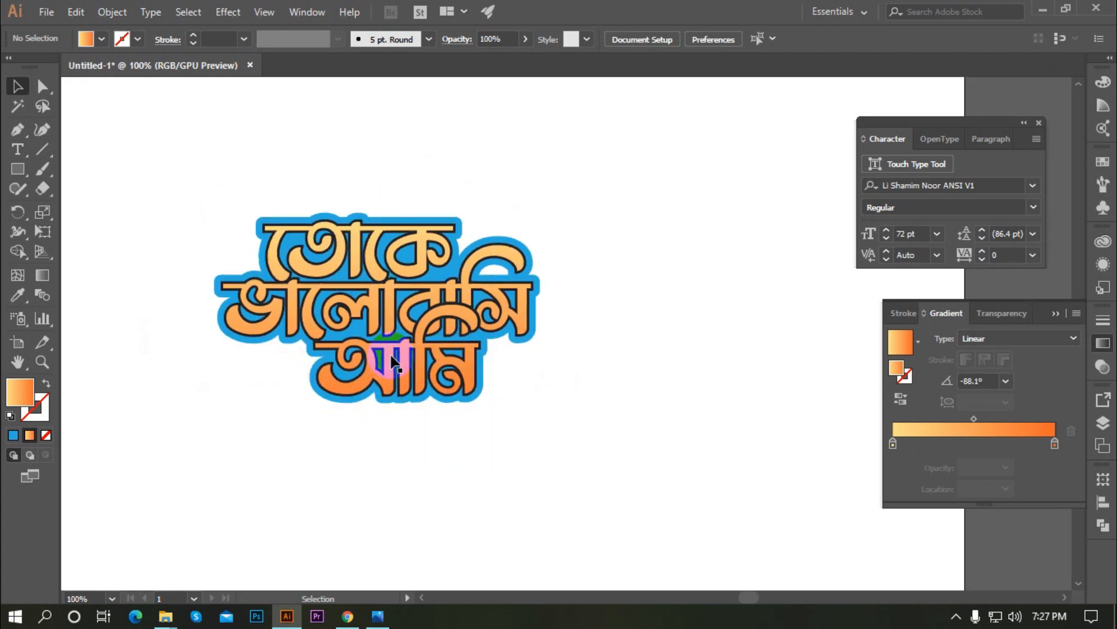
{"action": "scroll", "coordinate": [460, 314], "scroll_direction": "up", "scroll_amount": 1}
{"action": "scroll", "coordinate": [600, 374], "scroll_direction": "down", "scroll_amount": 2}
{"action": "scroll", "coordinate": [454, 314], "scroll_direction": "up", "scroll_amount": 2}
Group all the gradient-filled letter pieces of "তোকে", "ভালোবাসি" and "আমি"
{"action": "left_click", "coordinate": [271, 271]}
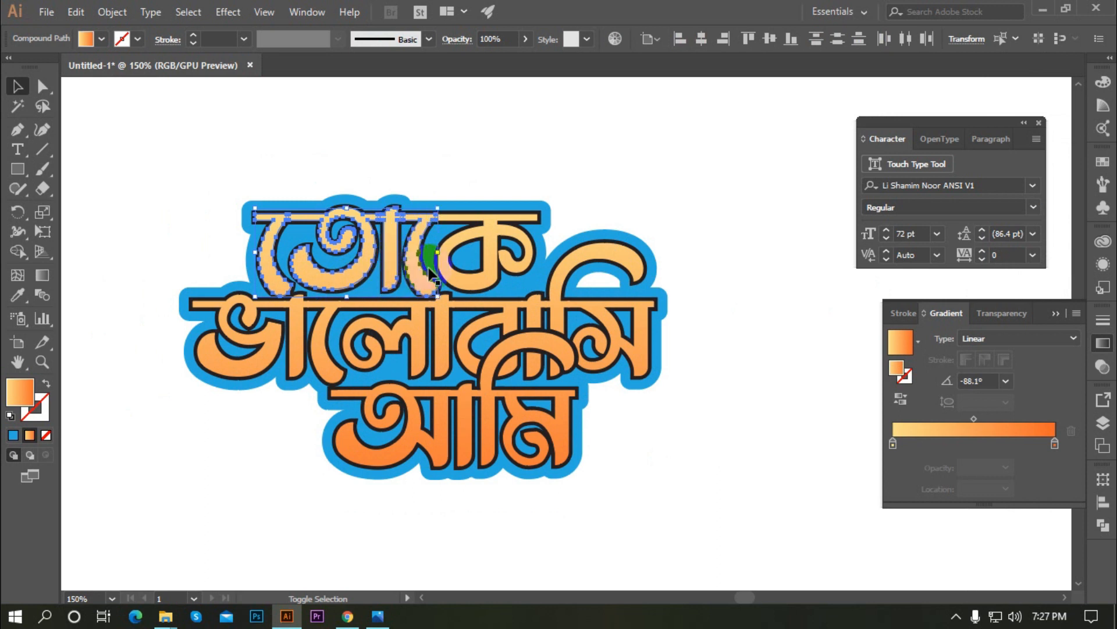
{"action": "left_click", "coordinate": [291, 329], "text": "shift"}
{"action": "left_click", "coordinate": [413, 413], "text": "shift"}
{"action": "key", "text": "ctrl+g"}
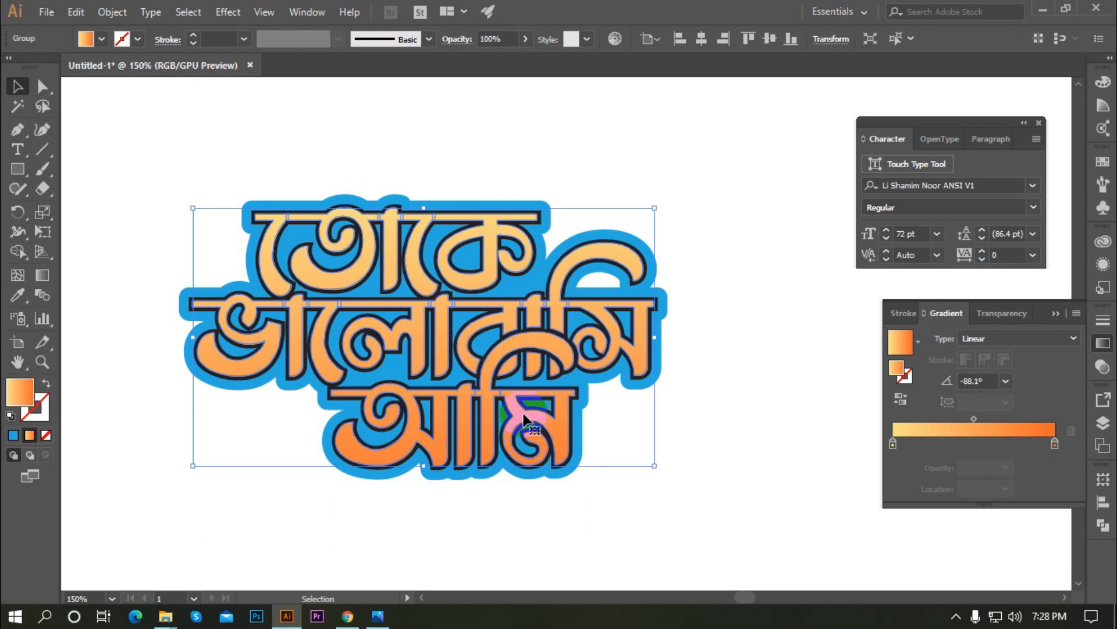
{"action": "left_click", "coordinate": [528, 528]}
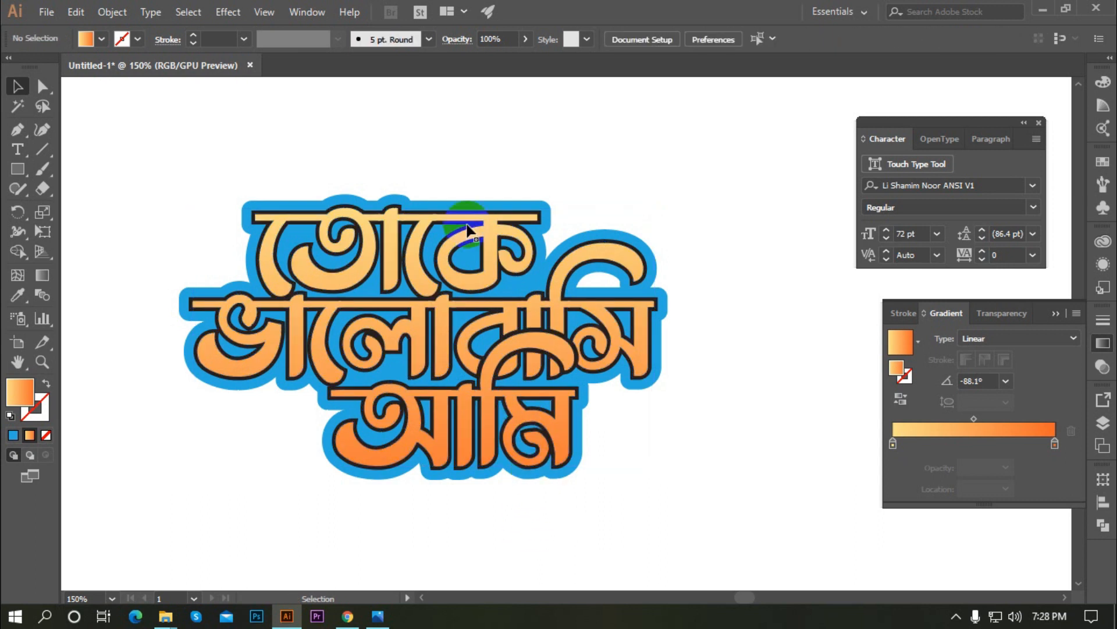
Shift the end colour of the lettering's gradient to red-orange by lowering its green value
{"action": "left_click", "coordinate": [457, 250]}
{"action": "scroll", "coordinate": [457, 251], "scroll_direction": "down", "scroll_amount": 1}
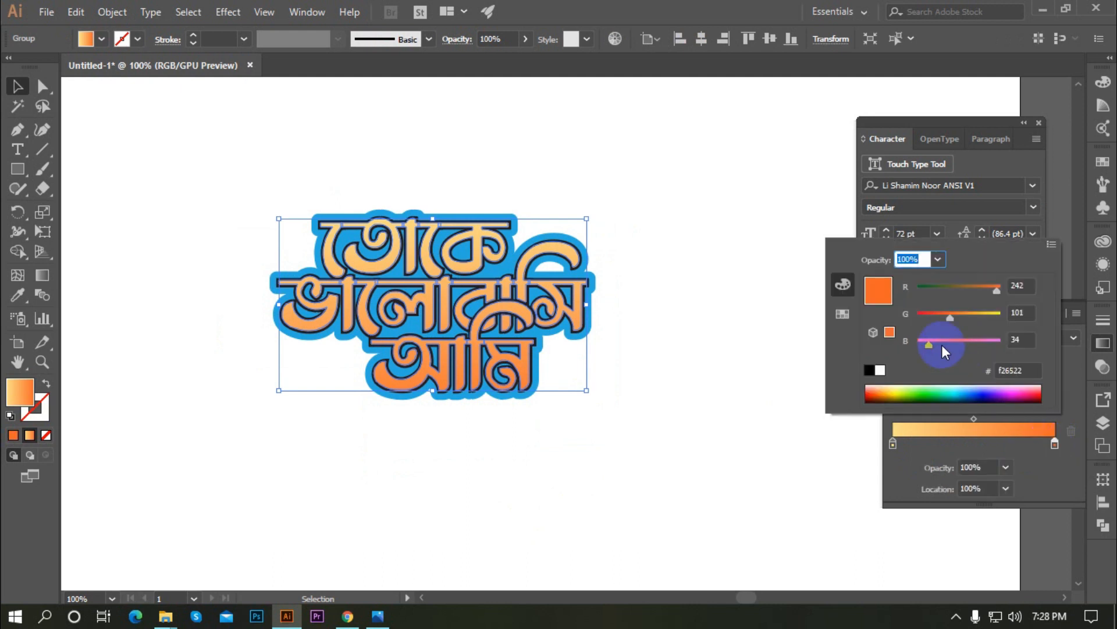
{"action": "left_click_drag", "start_coordinate": [947, 316], "coordinate": [932, 314]}
{"action": "left_click", "coordinate": [807, 364]}
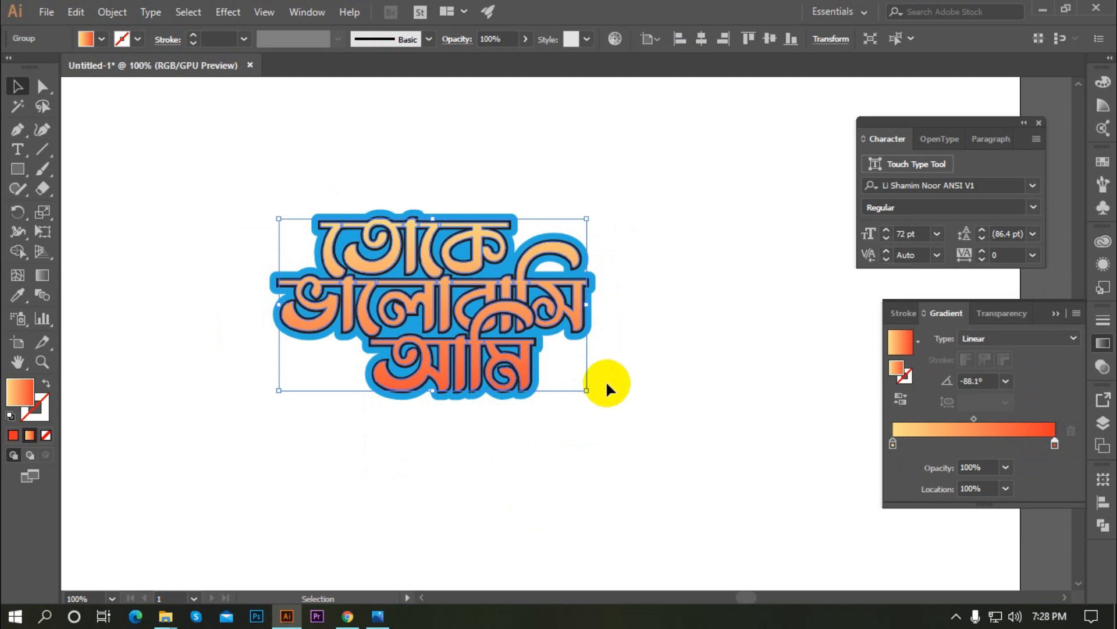
Examine the recoloured lettering against its black outline and blue background at different magnifications
{"action": "left_click", "coordinate": [607, 382]}
{"action": "scroll", "coordinate": [499, 406], "scroll_direction": "down", "scroll_amount": 1}
{"action": "scroll", "coordinate": [451, 351], "scroll_direction": "up", "scroll_amount": 1}
{"action": "scroll", "coordinate": [451, 351], "scroll_direction": "down", "scroll_amount": 1}
{"action": "scroll", "coordinate": [471, 340], "scroll_direction": "up", "scroll_amount": 1}
{"action": "scroll", "coordinate": [480, 337], "scroll_direction": "down", "scroll_amount": 1}
{"action": "scroll", "coordinate": [480, 337], "scroll_direction": "up", "scroll_amount": 1}
{"action": "left_click_drag", "start_coordinate": [290, 217], "coordinate": [665, 476]}
{"action": "left_click", "coordinate": [237, 424]}
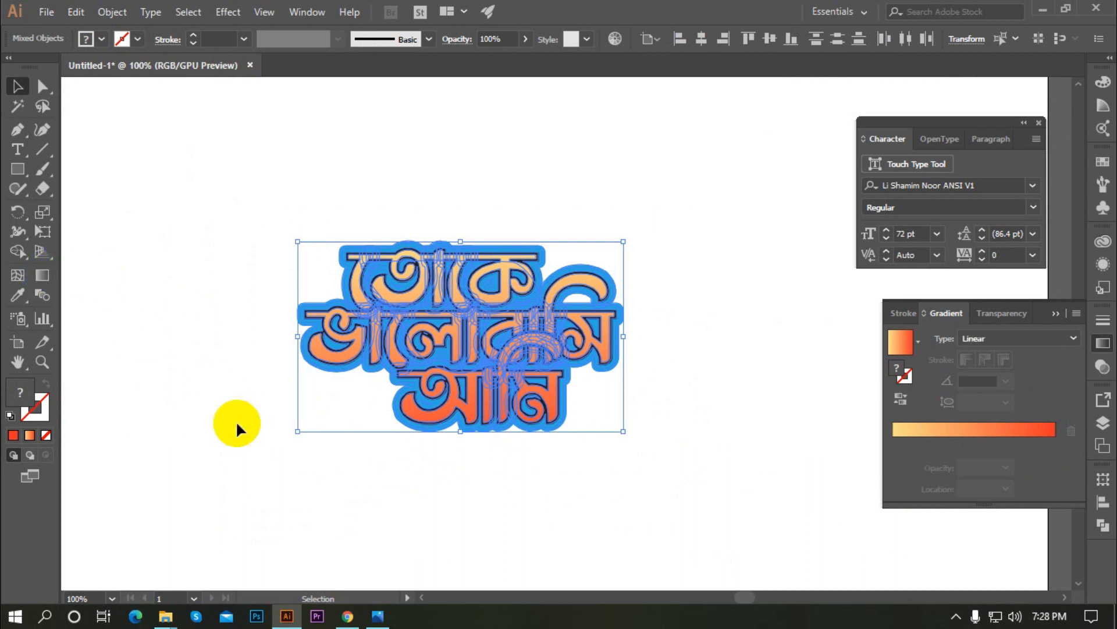
Redraw the gradient vertically across the grouped lettering, from just above "তোকে" to just below "আমি"
{"action": "left_click", "coordinate": [411, 410]}
{"action": "left_click", "coordinate": [42, 278]}
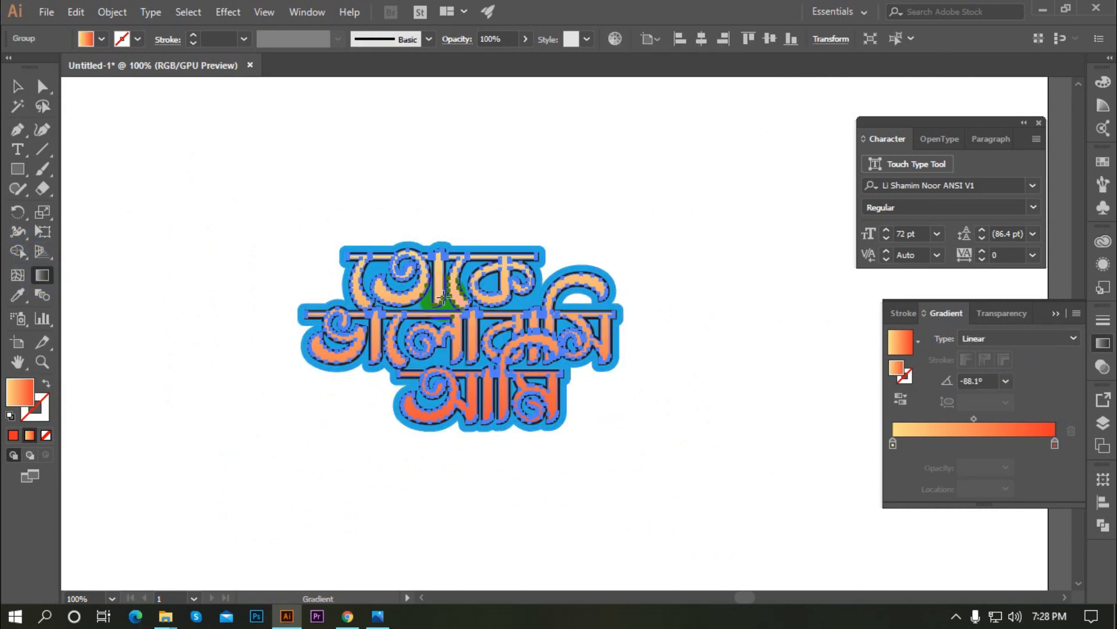
{"action": "left_click_drag", "start_coordinate": [449, 235], "coordinate": [446, 418]}
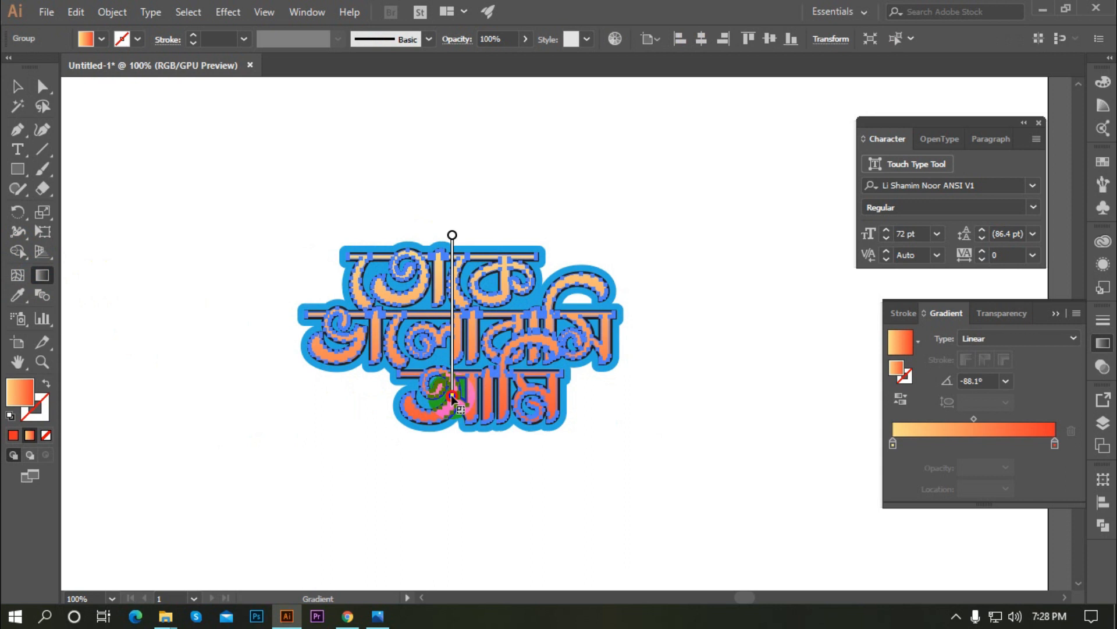
{"action": "left_click", "coordinate": [18, 86]}
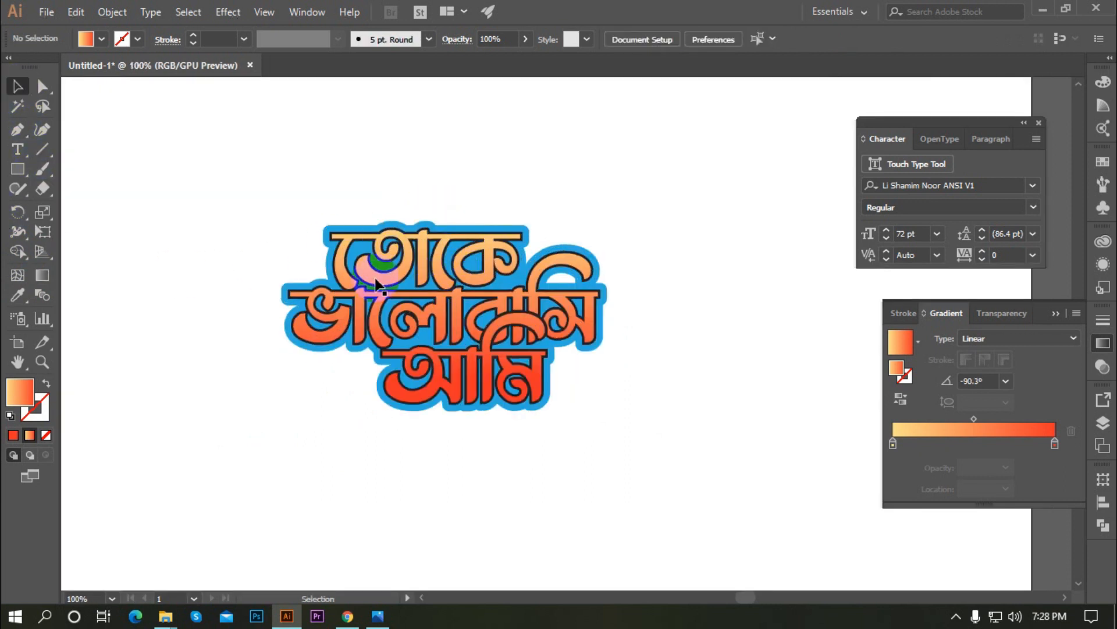
{"action": "left_click", "coordinate": [376, 284]}
{"action": "left_click", "coordinate": [43, 274]}
{"action": "left_click_drag", "start_coordinate": [423, 220], "coordinate": [424, 406]}
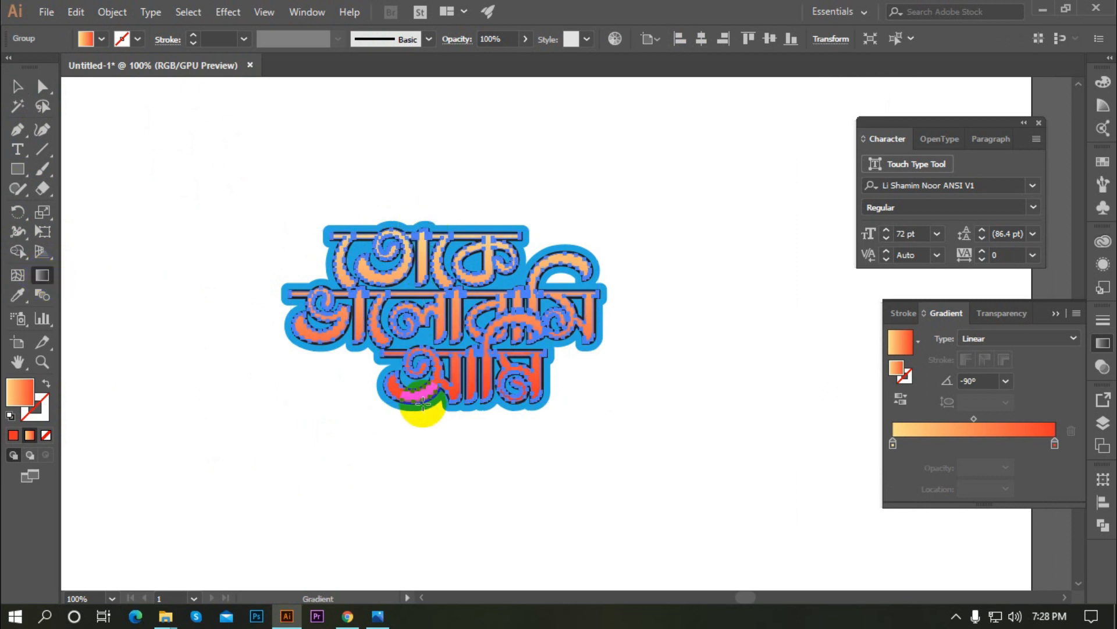
{"action": "left_click_drag", "start_coordinate": [444, 220], "coordinate": [444, 423]}
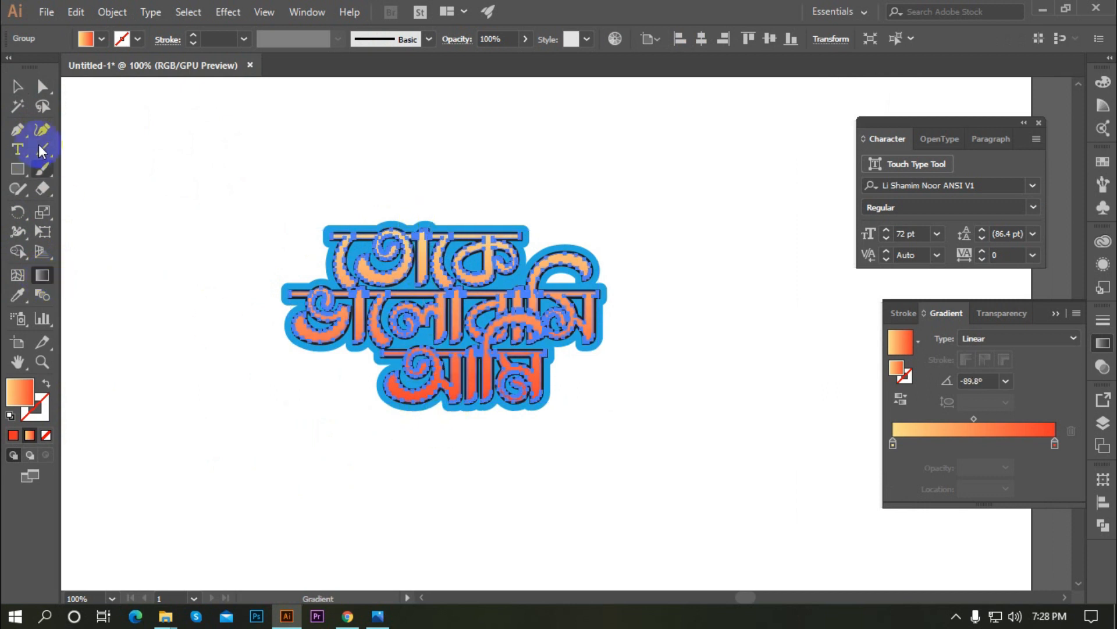
{"action": "left_click", "coordinate": [22, 87]}
{"action": "left_click", "coordinate": [242, 178]}
Examine the coloured lettering on the artboard and the black copy placed outside it
{"action": "scroll", "coordinate": [492, 281], "scroll_direction": "down", "scroll_amount": 2}
{"action": "scroll", "coordinate": [471, 216], "scroll_direction": "up", "scroll_amount": 2}
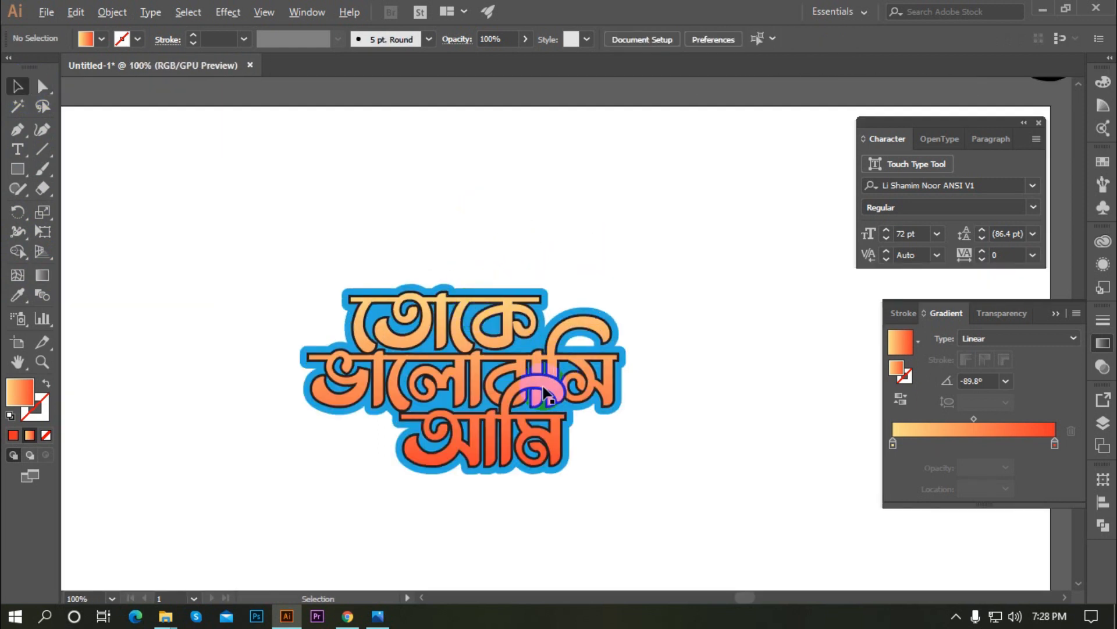
{"action": "scroll", "coordinate": [544, 394], "scroll_direction": "down", "scroll_amount": 2}
{"action": "scroll", "coordinate": [547, 411], "scroll_direction": "up", "scroll_amount": 2}
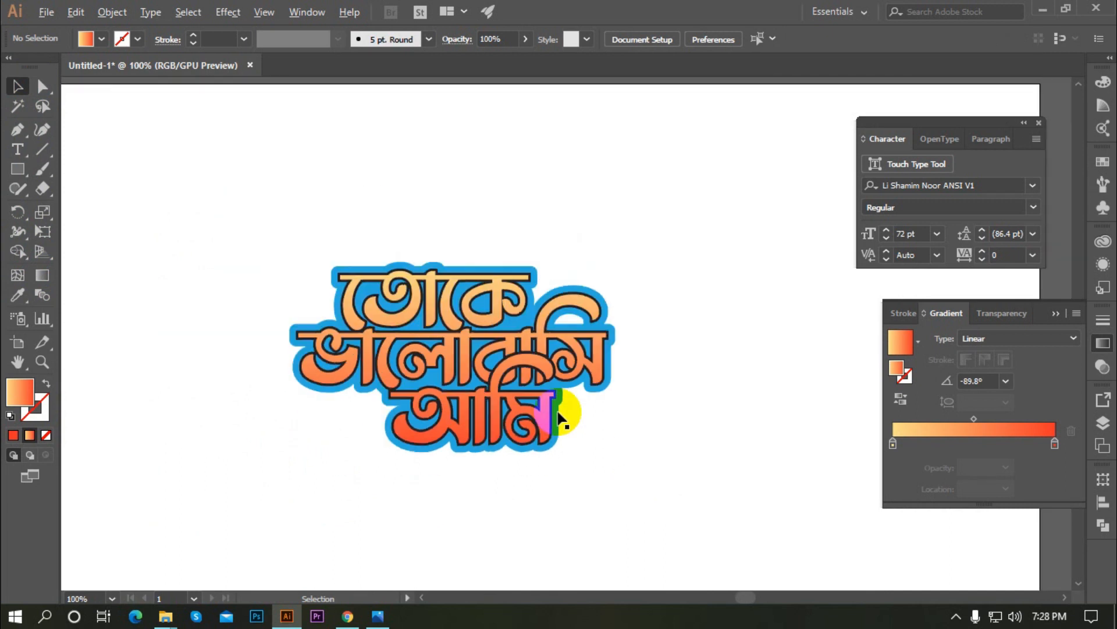
{"action": "scroll", "coordinate": [556, 417], "scroll_direction": "down", "scroll_amount": 1}
{"action": "scroll", "coordinate": [414, 287], "scroll_direction": "down", "scroll_amount": 1}
{"action": "scroll", "coordinate": [619, 376], "scroll_direction": "up", "scroll_amount": 1}
{"action": "scroll", "coordinate": [619, 374], "scroll_direction": "down", "scroll_amount": 1}
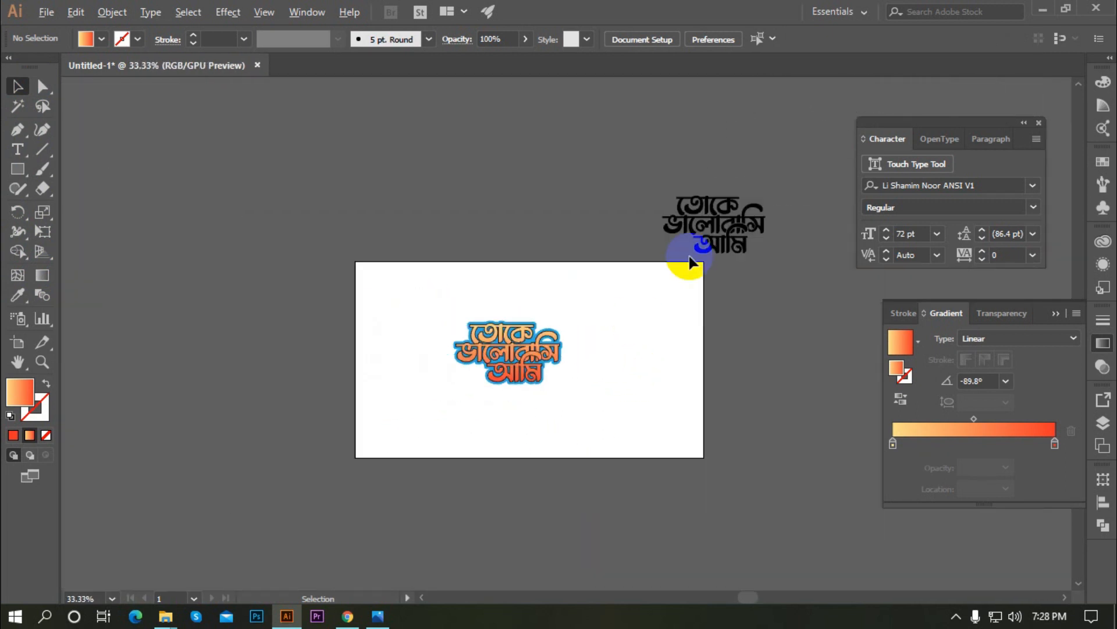
{"action": "left_click_drag", "start_coordinate": [686, 207], "coordinate": [795, 291]}
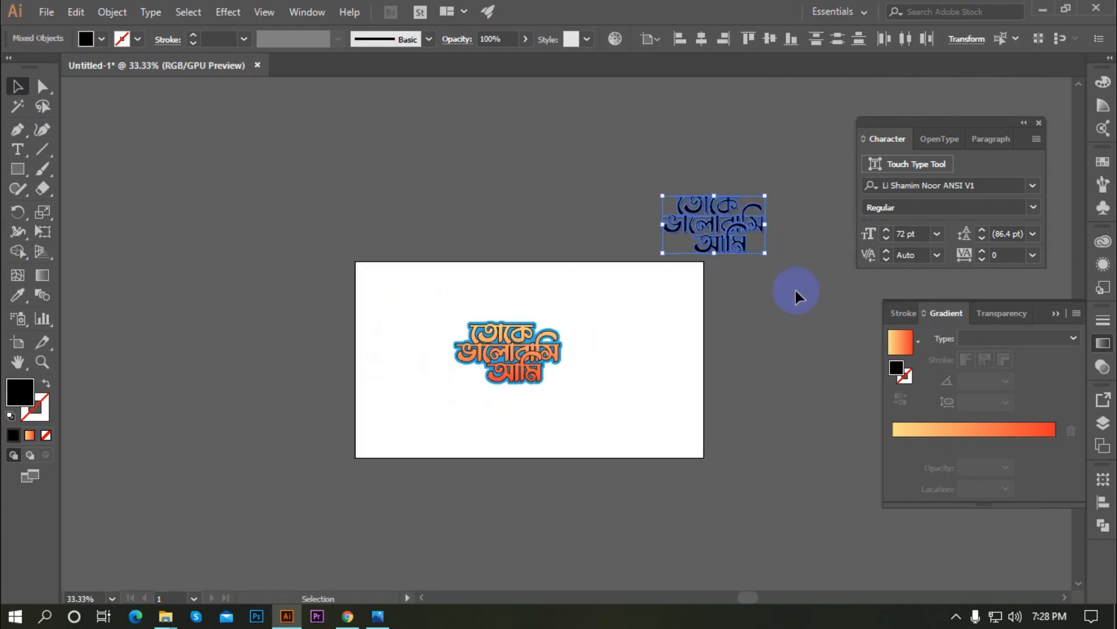
{"action": "left_click", "coordinate": [755, 344]}
{"action": "scroll", "coordinate": [524, 454], "scroll_direction": "up", "scroll_amount": 1}
{"action": "scroll", "coordinate": [524, 378], "scroll_direction": "down", "scroll_amount": 1}
{"action": "scroll", "coordinate": [552, 431], "scroll_direction": "up", "scroll_amount": 1}
{"action": "left_click_drag", "start_coordinate": [335, 327], "coordinate": [656, 509]}
{"action": "scroll", "coordinate": [515, 415], "scroll_direction": "down", "scroll_amount": 1}
{"action": "key", "text": "a"}
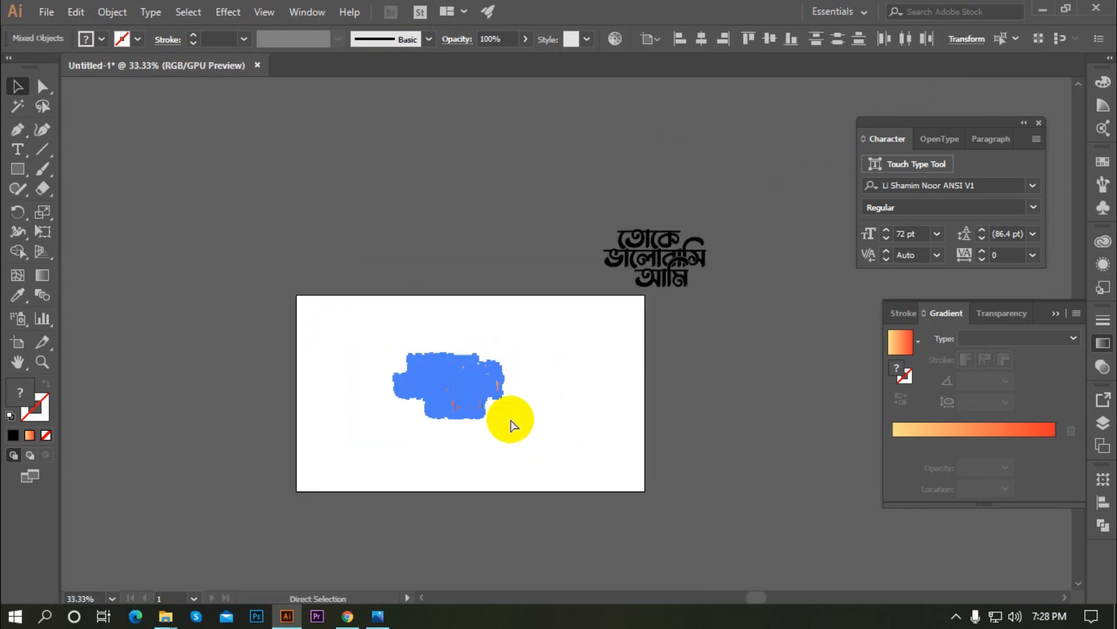
{"action": "key", "text": "ctrl+shift+g"}
{"action": "left_click", "coordinate": [526, 456]}
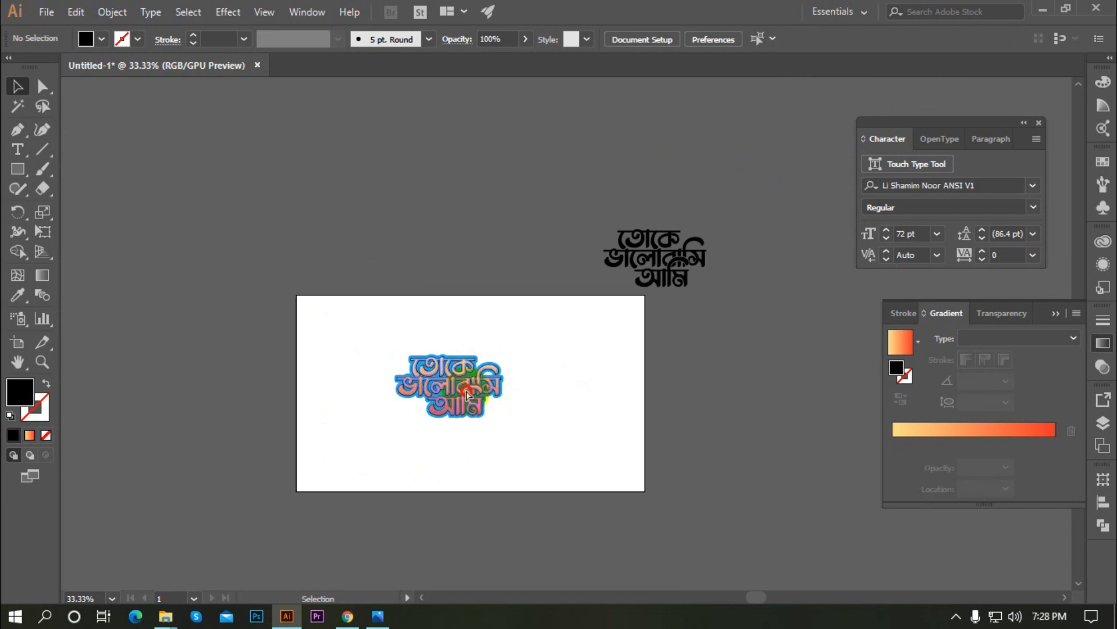
{"action": "left_click_drag", "start_coordinate": [459, 391], "coordinate": [472, 395]}
{"action": "key", "text": "ctrl+z"}
Move the complete coloured lettering with its outline and blue background to the centre of the artboard
{"action": "left_click_drag", "start_coordinate": [545, 454], "coordinate": [325, 300]}
{"action": "left_click_drag", "start_coordinate": [469, 387], "coordinate": [535, 431]}
{"action": "left_click", "coordinate": [528, 452]}
{"action": "left_click", "coordinate": [502, 408]}
{"action": "left_click", "coordinate": [579, 466]}
Enlarge the complete lettering with its outline and blue background slightly and centre it on the artboard
{"action": "key", "text": "ctrl+plus"}
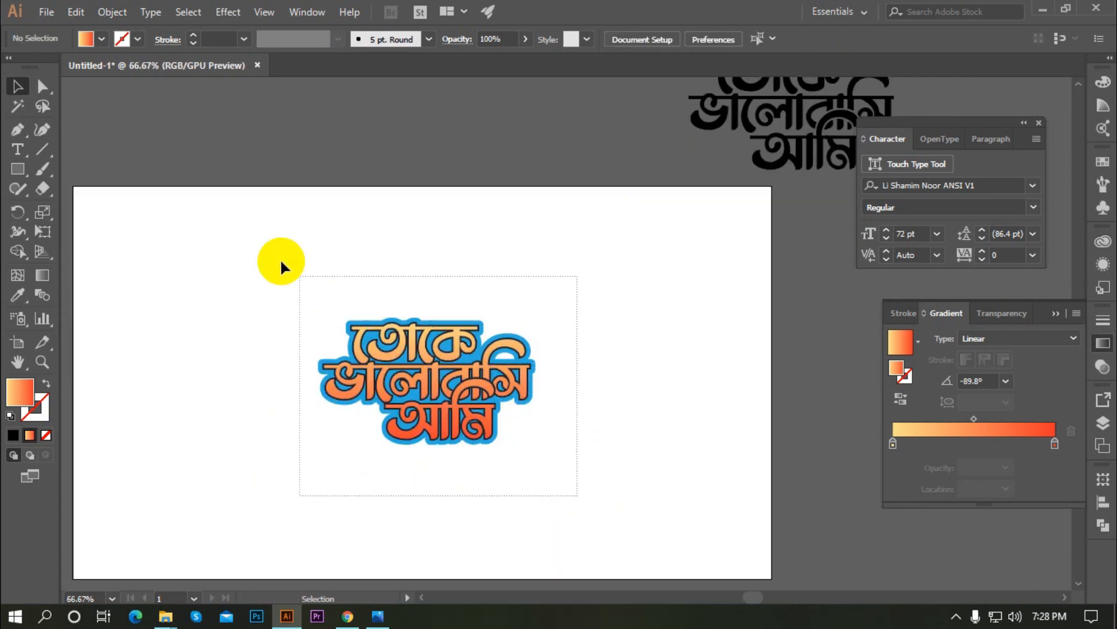
{"action": "left_click", "coordinate": [379, 351]}
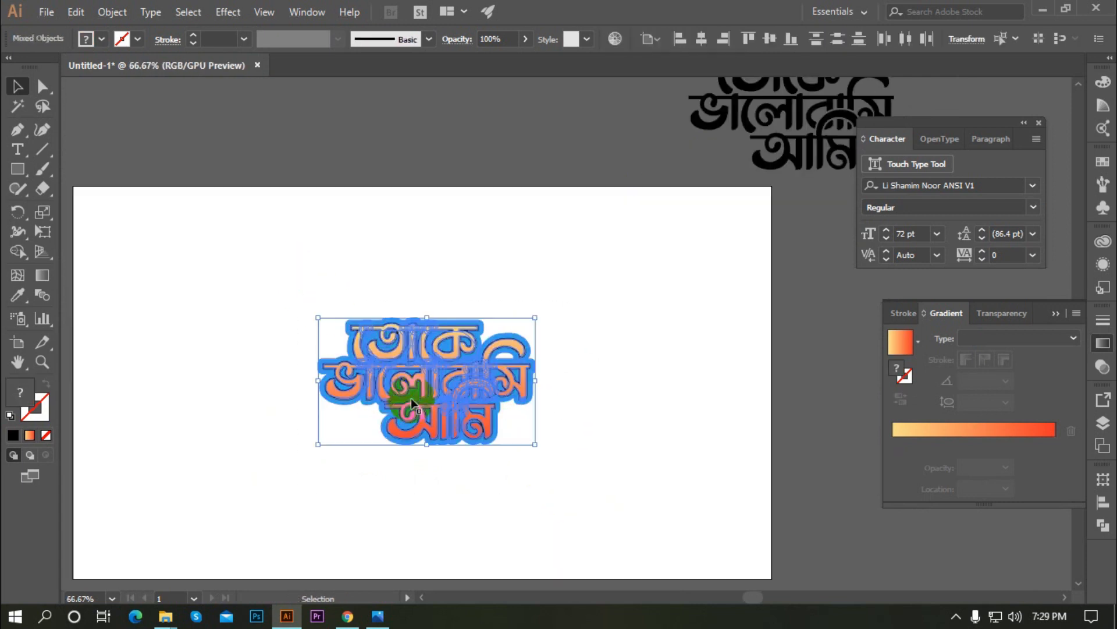
{"action": "left_click_drag", "start_coordinate": [535, 444], "coordinate": [329, 301]}
{"action": "left_click", "coordinate": [604, 481]}
{"action": "scroll", "coordinate": [517, 405], "scroll_direction": "down", "scroll_amount": 1}
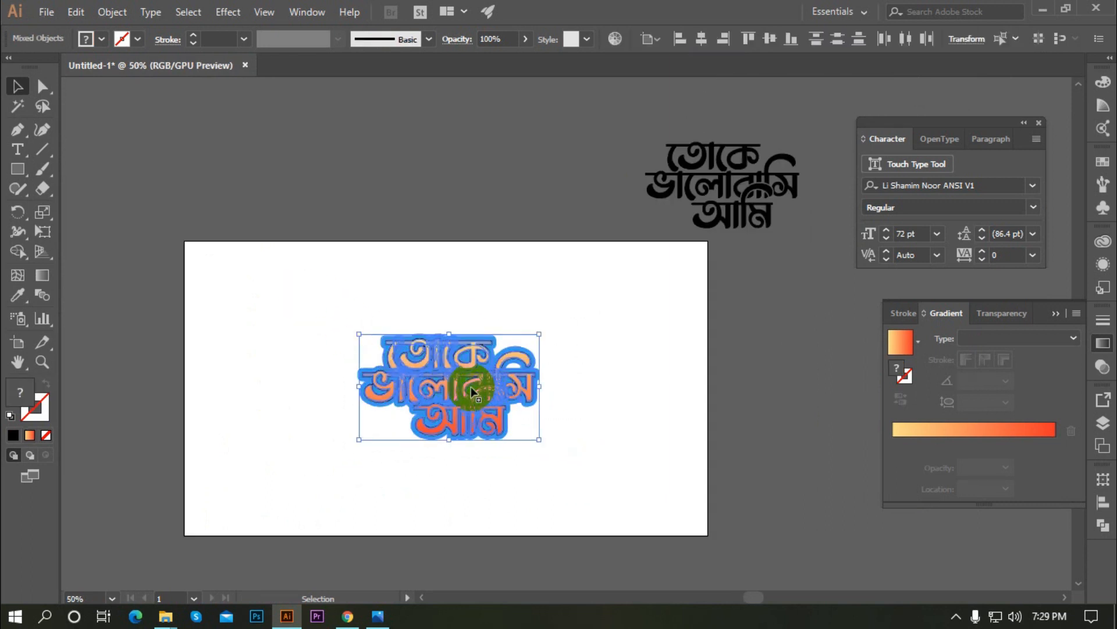
{"action": "left_click_drag", "start_coordinate": [468, 387], "coordinate": [470, 390]}
{"action": "left_click", "coordinate": [507, 466]}
{"action": "scroll", "coordinate": [392, 379], "scroll_direction": "down", "scroll_amount": 2}
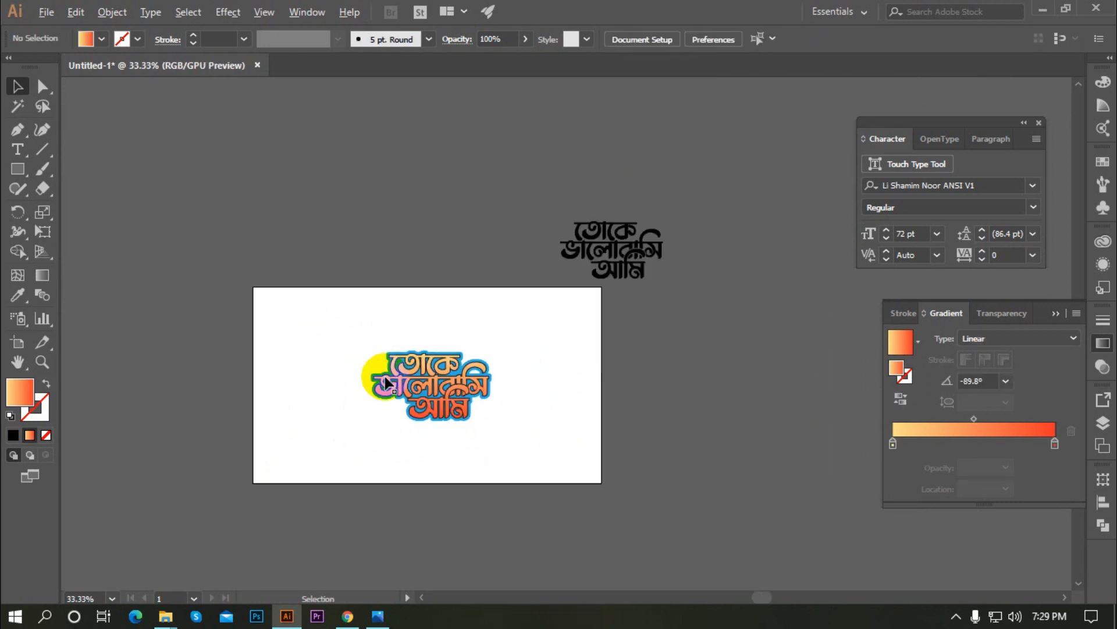
Examine the enlarged lettering and its placement on the artboard at different magnifications
{"action": "scroll", "coordinate": [419, 395], "scroll_direction": "up", "scroll_amount": 2}
{"action": "scroll", "coordinate": [443, 330], "scroll_direction": "down", "scroll_amount": 1}
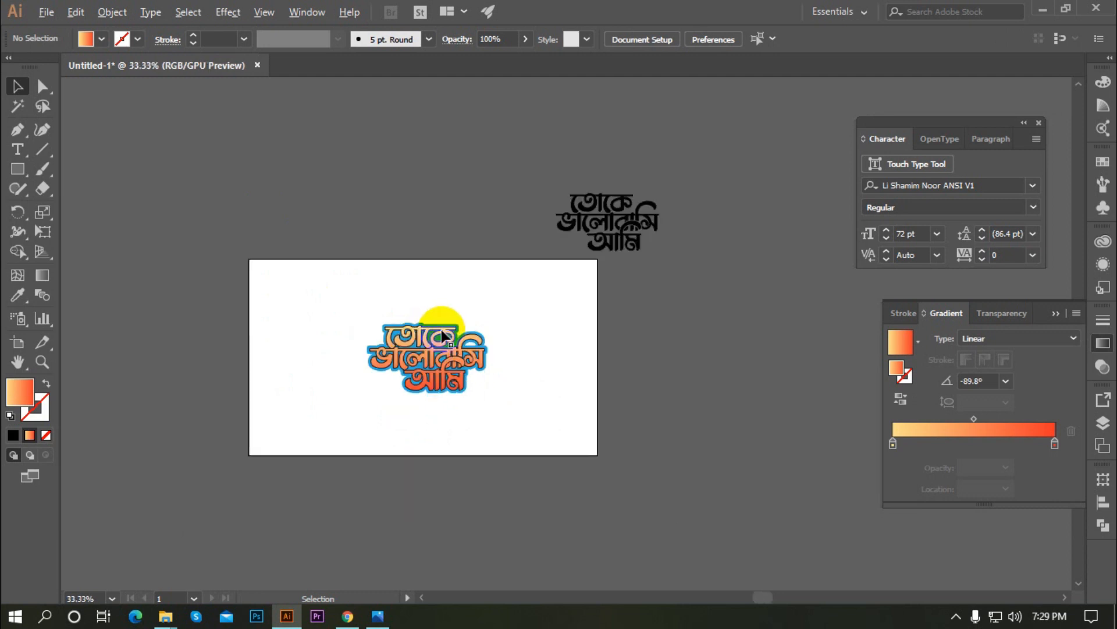
{"action": "scroll", "coordinate": [468, 392], "scroll_direction": "up", "scroll_amount": 2}
{"action": "scroll", "coordinate": [584, 391], "scroll_direction": "down", "scroll_amount": 1}
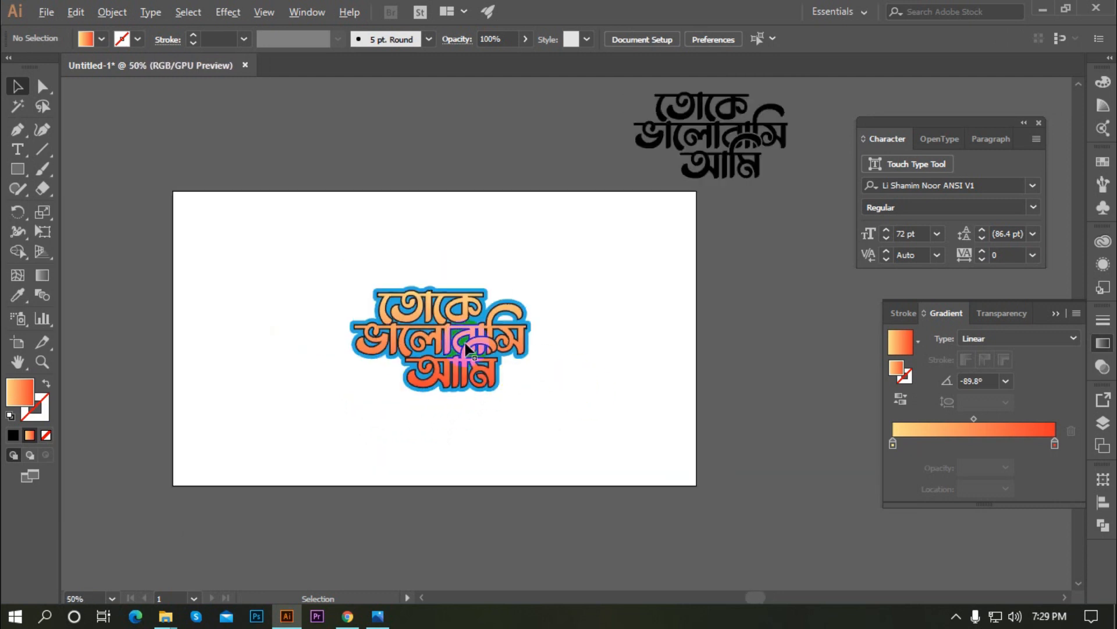
{"action": "scroll", "coordinate": [466, 319], "scroll_direction": "down", "scroll_amount": 1}
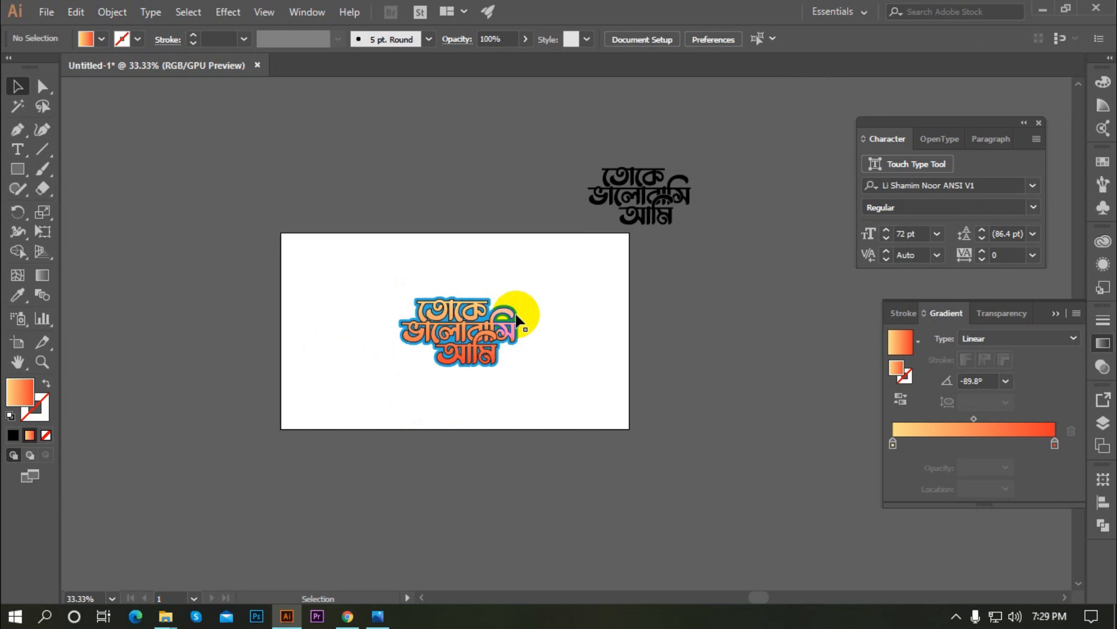
{"action": "scroll", "coordinate": [517, 319], "scroll_direction": "up", "scroll_amount": 3}
{"action": "scroll", "coordinate": [442, 326], "scroll_direction": "down", "scroll_amount": 1}
{"action": "scroll", "coordinate": [459, 296], "scroll_direction": "down", "scroll_amount": 1}
{"action": "scroll", "coordinate": [421, 297], "scroll_direction": "up", "scroll_amount": 1}
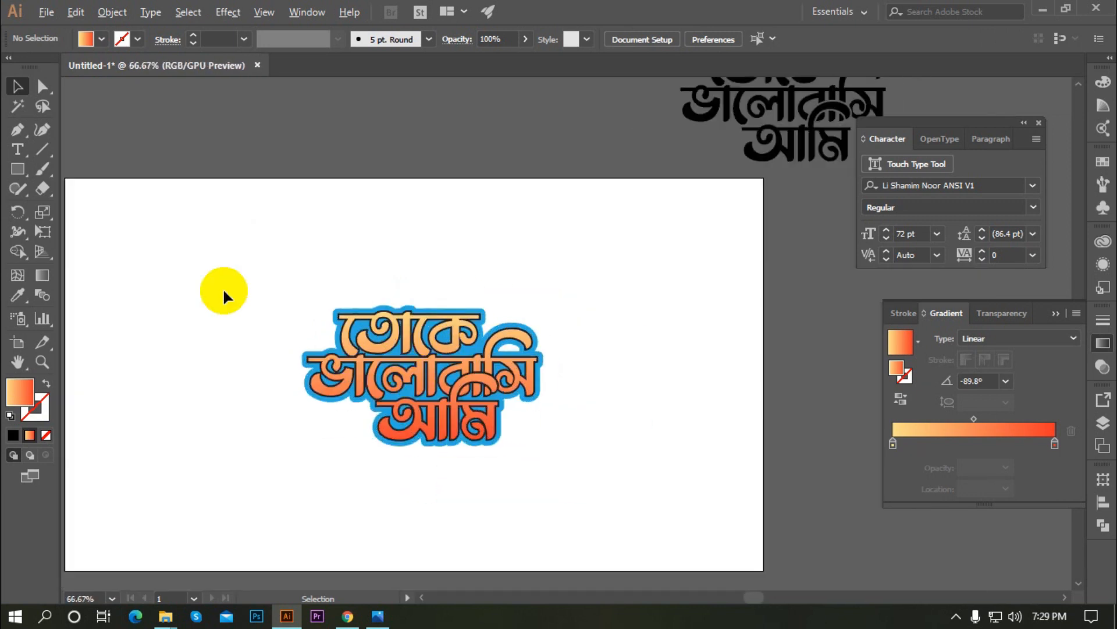
Draw a closed crescent with the Pen tool along the inner lower edge of the first hooked stroke in "তোকে"
{"action": "left_click", "coordinate": [18, 129]}
{"action": "scroll", "coordinate": [169, 300], "scroll_direction": "up", "scroll_amount": 5}
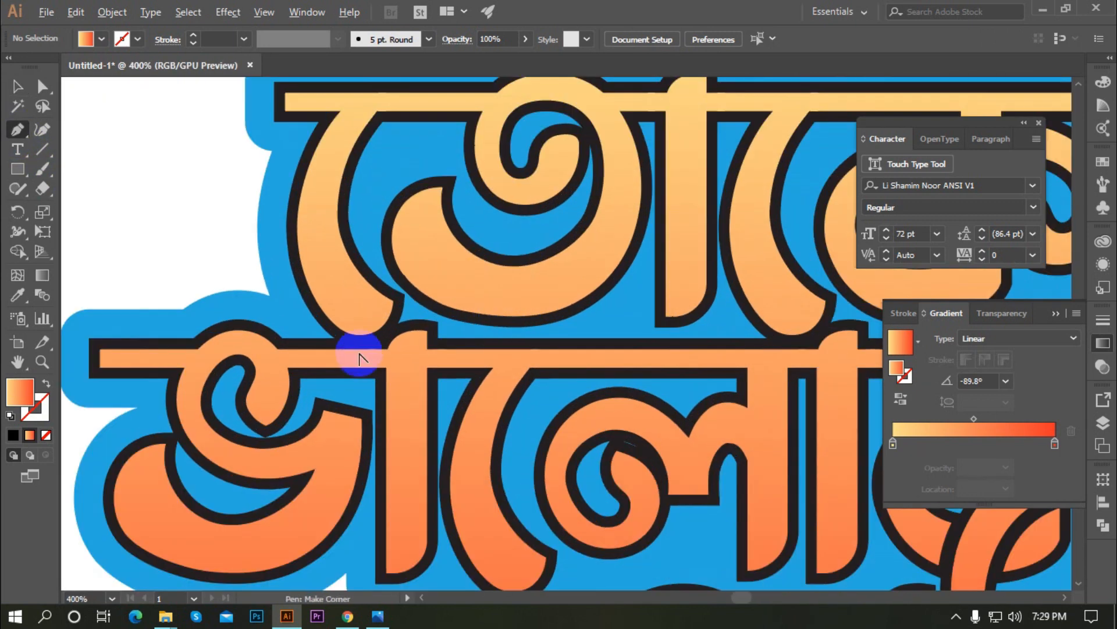
{"action": "scroll", "coordinate": [359, 358], "scroll_direction": "up", "scroll_amount": 2}
{"action": "left_click_drag", "start_coordinate": [313, 287], "coordinate": [362, 364]}
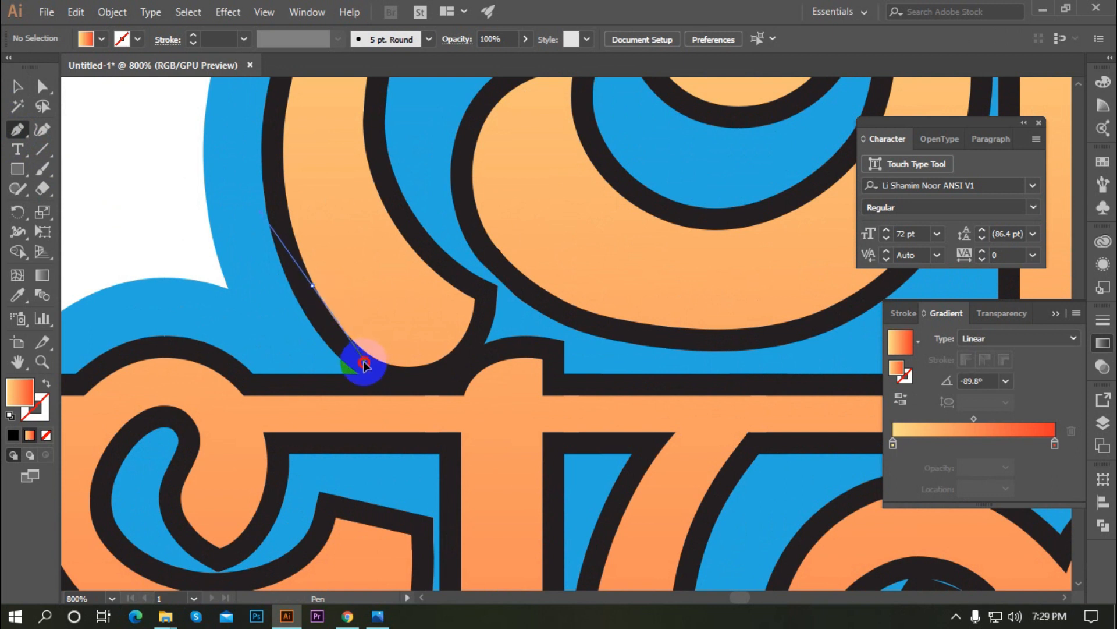
{"action": "left_click", "coordinate": [446, 355]}
{"action": "left_click_drag", "start_coordinate": [451, 358], "coordinate": [473, 335]}
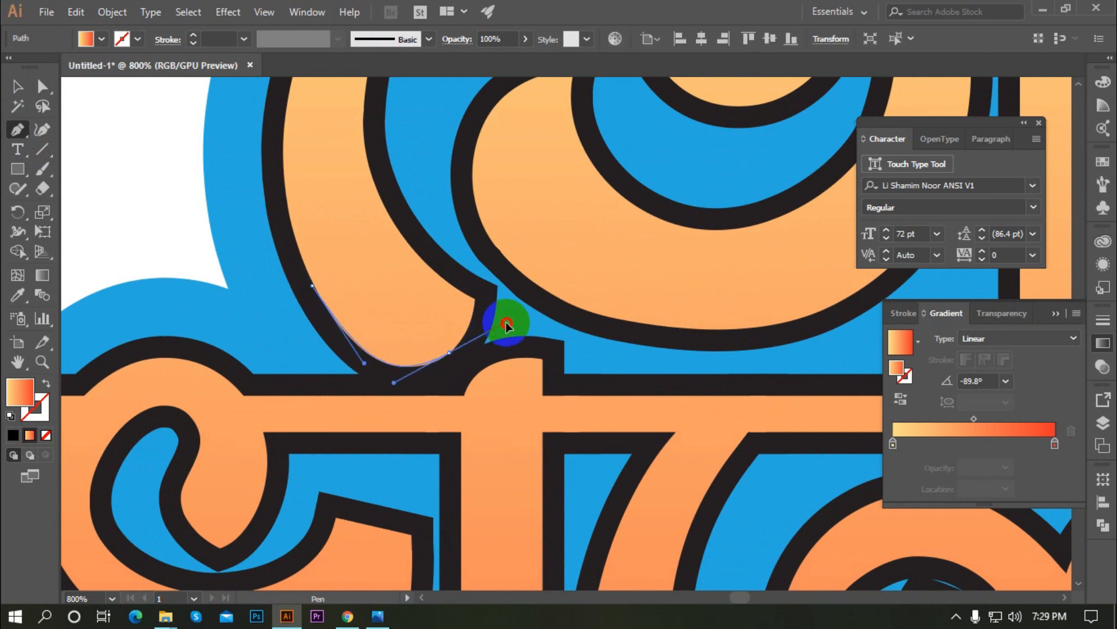
{"action": "left_click_drag", "start_coordinate": [496, 325], "coordinate": [417, 336]}
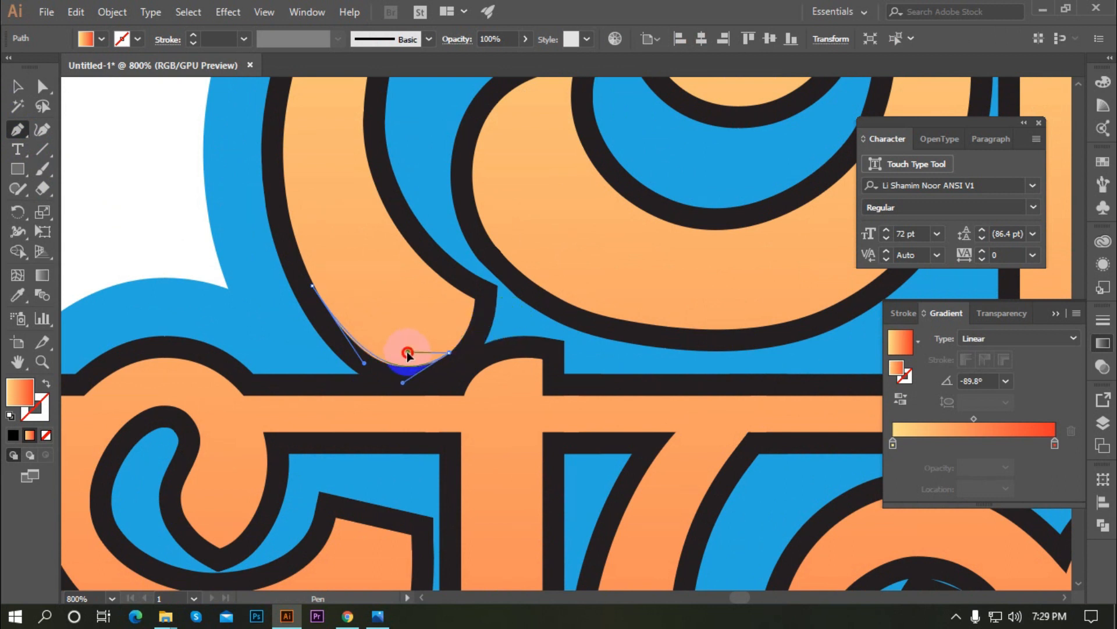
{"action": "left_click", "coordinate": [313, 286]}
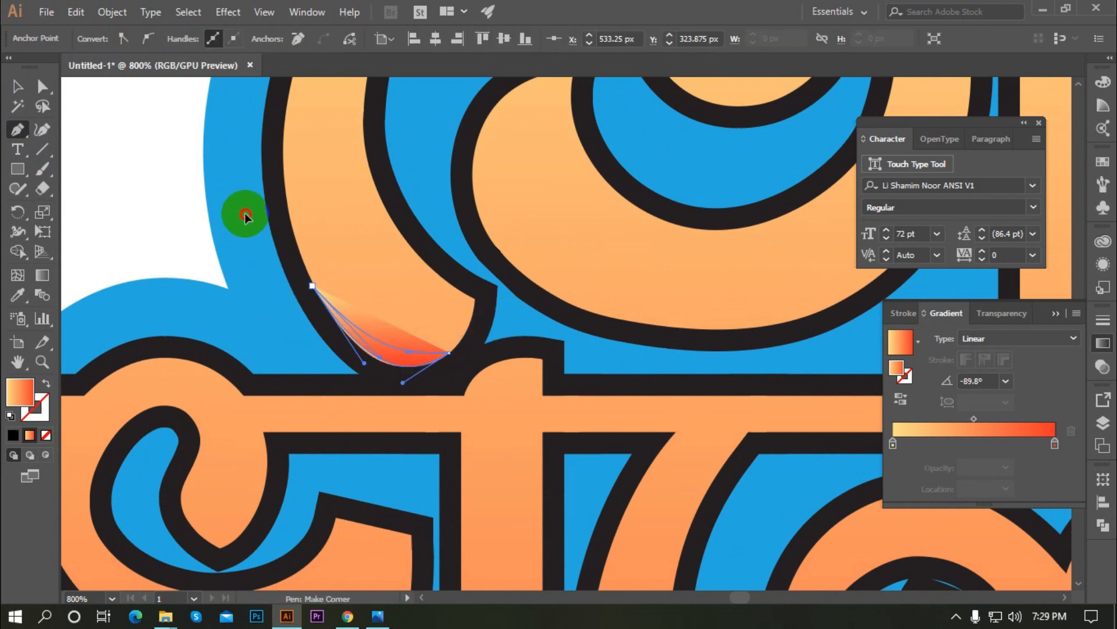
{"action": "left_click_drag", "start_coordinate": [245, 213], "coordinate": [245, 213]}
Fill the crescent on the first hooked stroke of "তোকে" with white
{"action": "left_click", "coordinate": [18, 87]}
{"action": "left_click", "coordinate": [250, 312]}
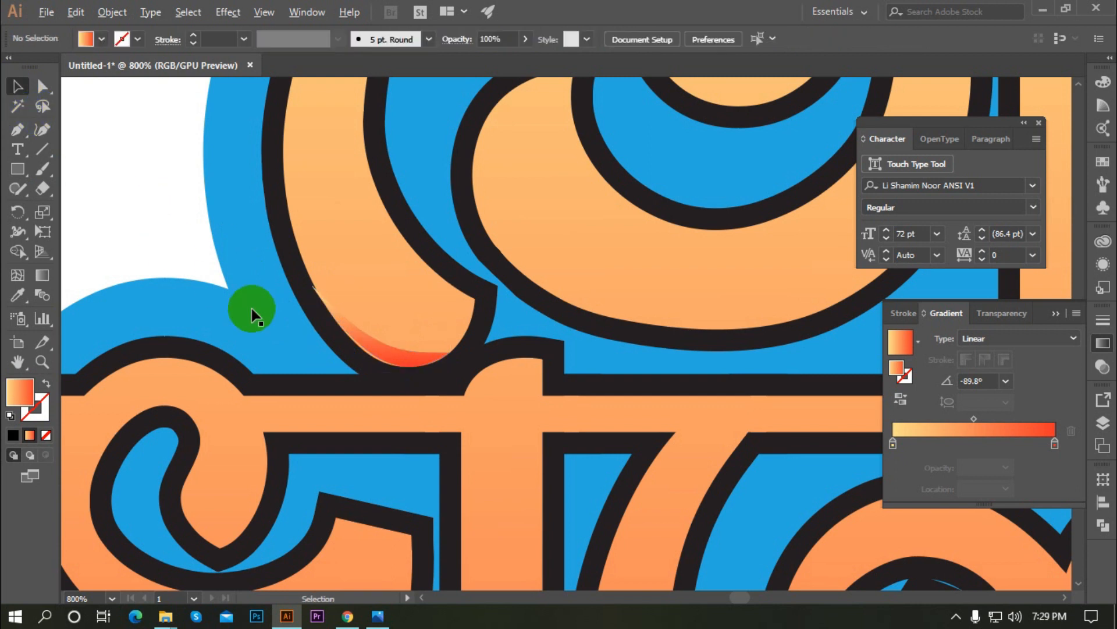
{"action": "left_click", "coordinate": [374, 344]}
{"action": "left_click", "coordinate": [102, 41]}
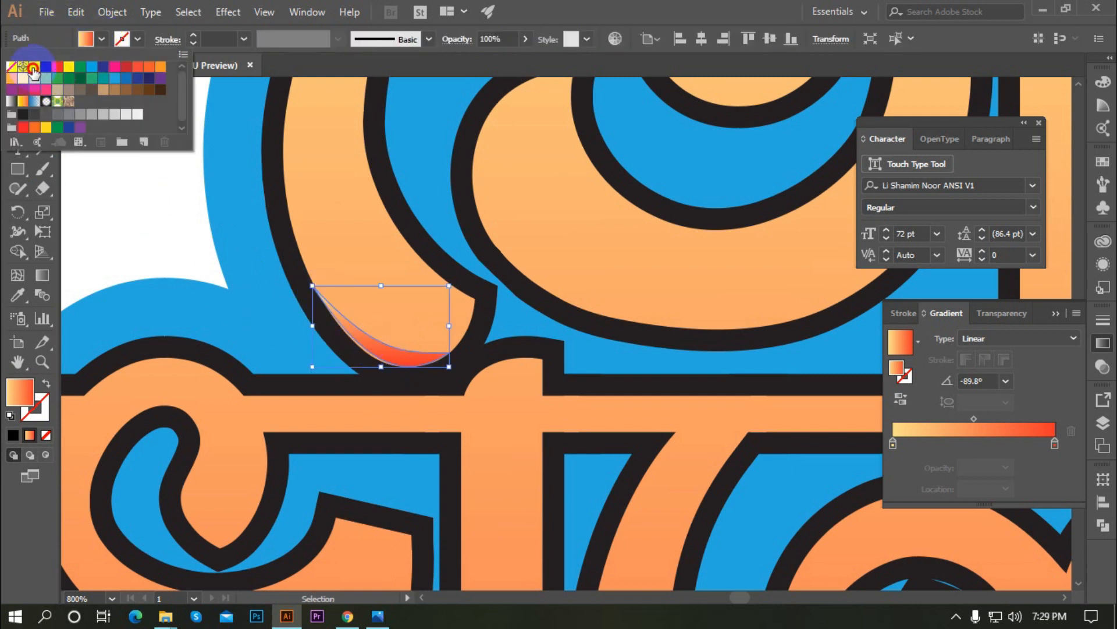
{"action": "left_click", "coordinate": [34, 68]}
{"action": "left_click", "coordinate": [155, 242]}
Try to draw a white highlight along the upper edge of the rounded stroke tip of ত in "তোকে"
{"action": "scroll", "coordinate": [155, 242], "scroll_direction": "down", "scroll_amount": 2}
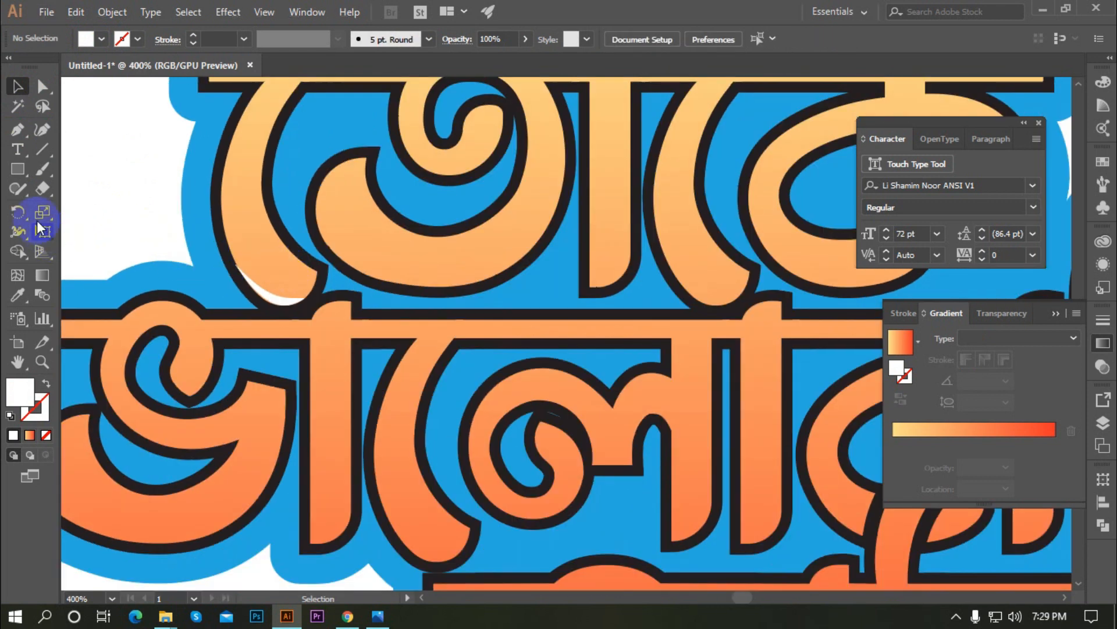
{"action": "scroll", "coordinate": [250, 283], "scroll_direction": "up", "scroll_amount": 2}
{"action": "left_click", "coordinate": [353, 141]}
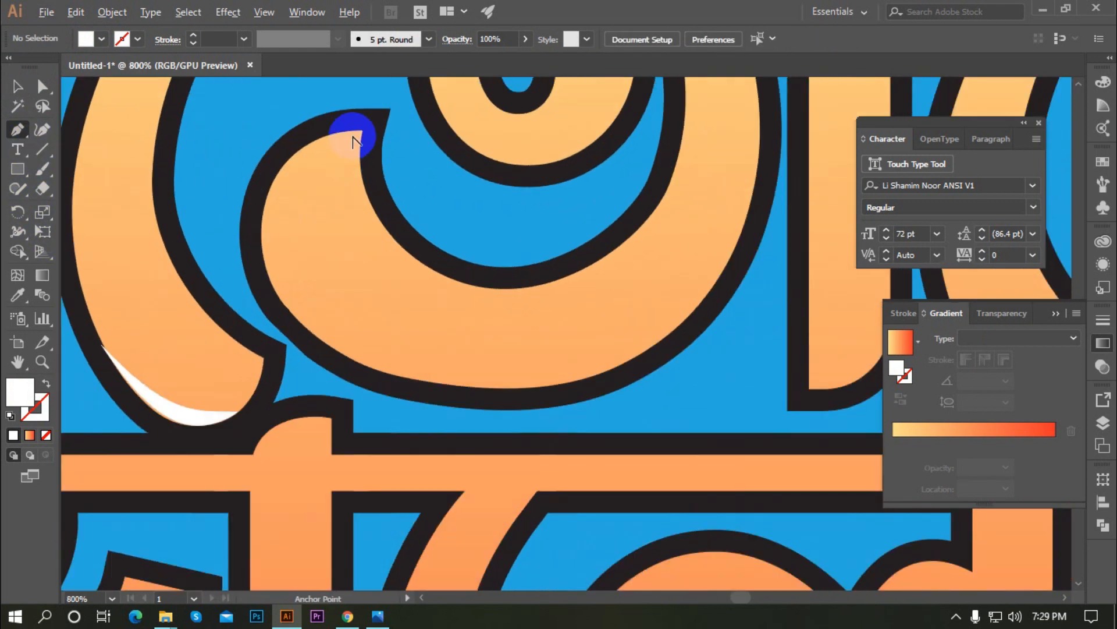
{"action": "left_click", "coordinate": [314, 137]}
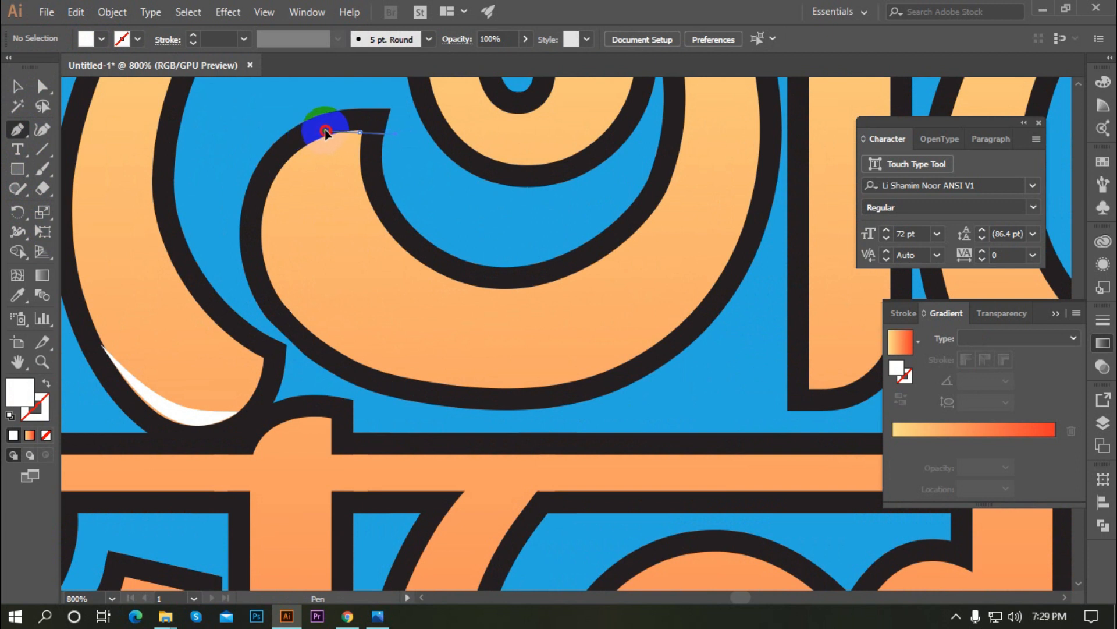
{"action": "left_click_drag", "start_coordinate": [326, 133], "coordinate": [326, 130]}
{"action": "left_click_drag", "start_coordinate": [260, 221], "coordinate": [275, 192]}
{"action": "left_click", "coordinate": [362, 133]}
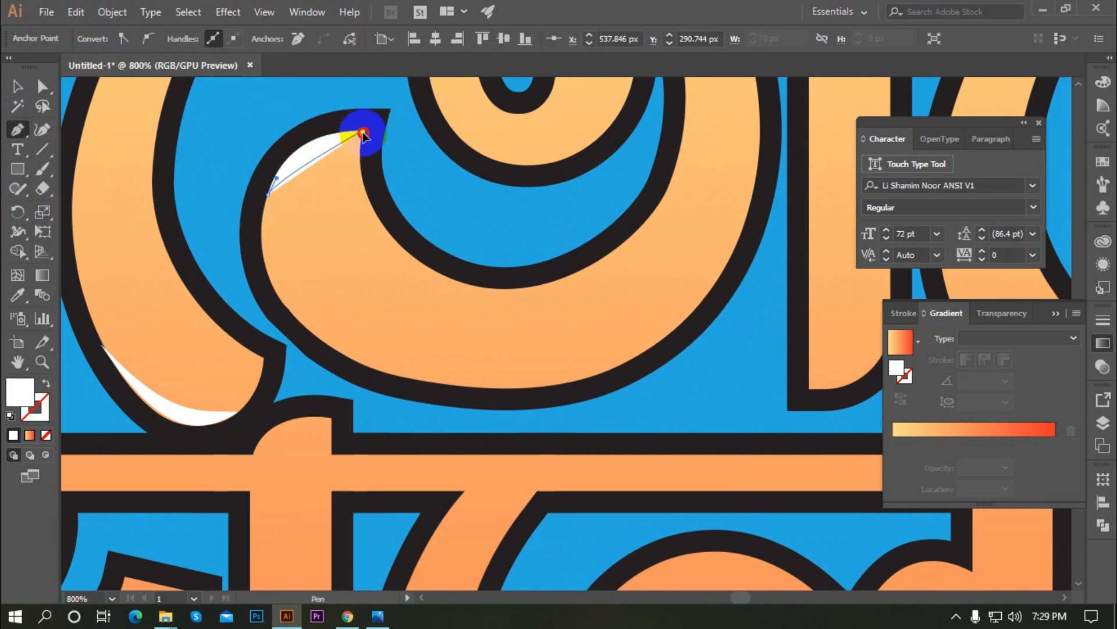
{"action": "scroll", "coordinate": [389, 138], "scroll_direction": "down", "scroll_amount": 5}
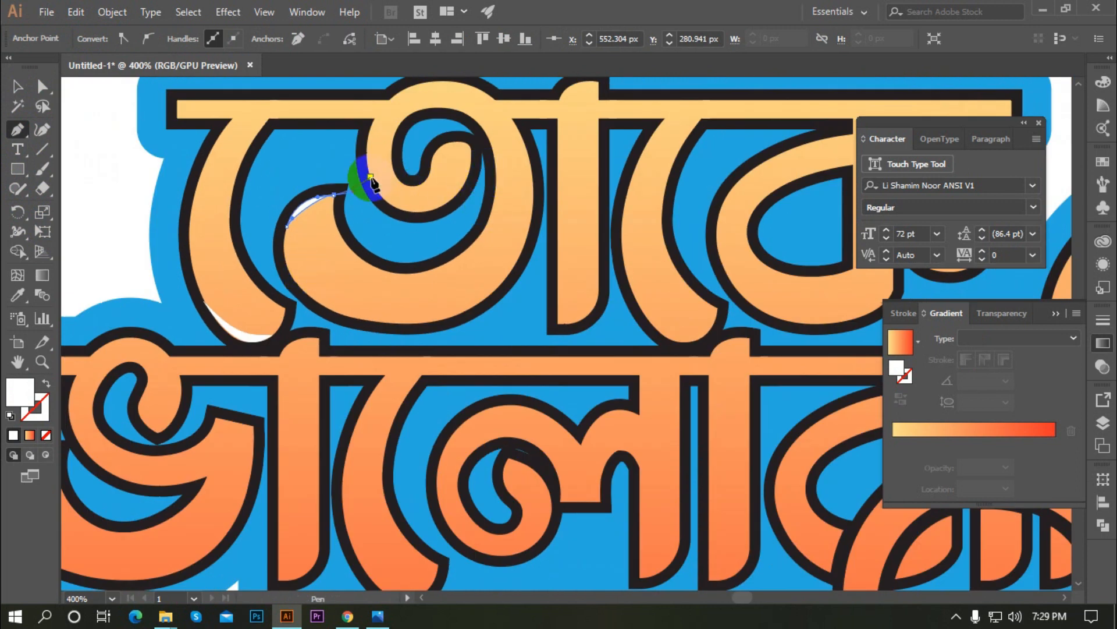
Undo the white highlight drawn on the rounded stroke tip of ত
{"action": "scroll", "coordinate": [324, 212], "scroll_direction": "up", "scroll_amount": 5}
{"action": "scroll", "coordinate": [332, 298], "scroll_direction": "up", "scroll_amount": 1}
{"action": "left_click_drag", "start_coordinate": [332, 249], "coordinate": [358, 257]}
{"action": "key", "text": "ctrl+z"}
{"action": "key", "text": "ctrl+z"}
{"action": "key", "text": "ctrl+z"}
{"action": "key", "text": "ctrl+z"}
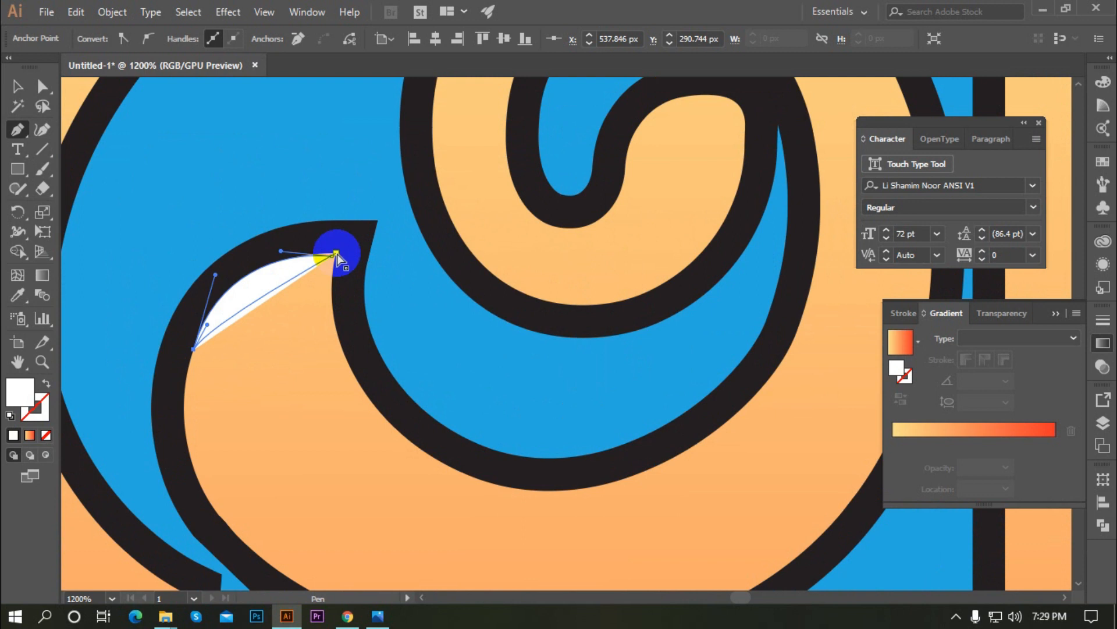
Redraw the white highlight as a thin curved crescent along the upper edge of the rounded stroke tip of ত
{"action": "left_click_drag", "start_coordinate": [336, 254], "coordinate": [249, 250]}
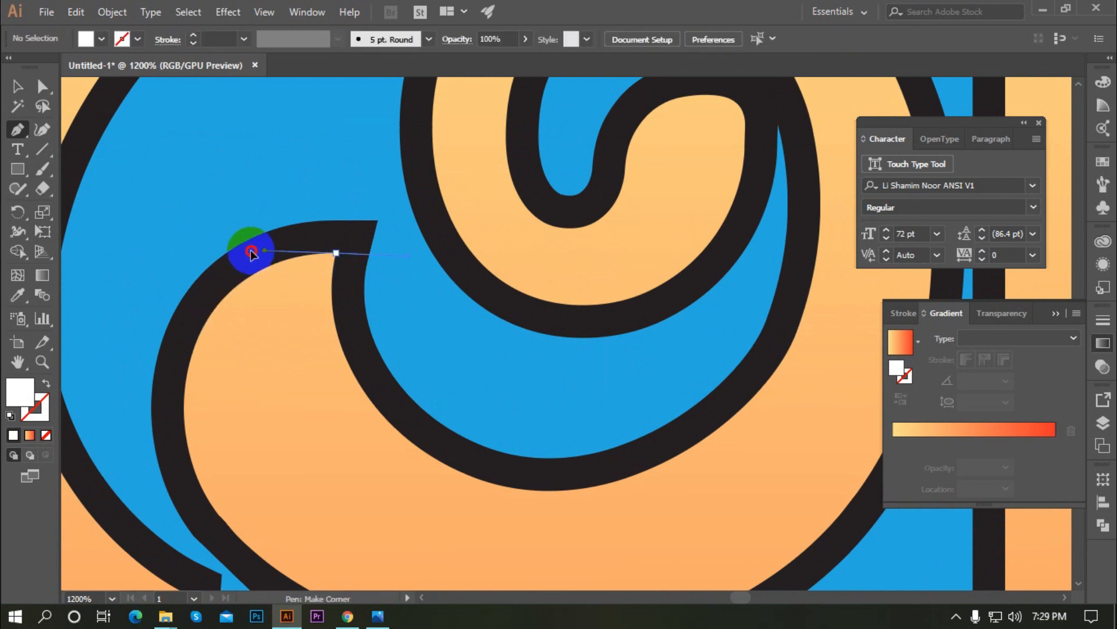
{"action": "left_click_drag", "start_coordinate": [197, 342], "coordinate": [176, 374]}
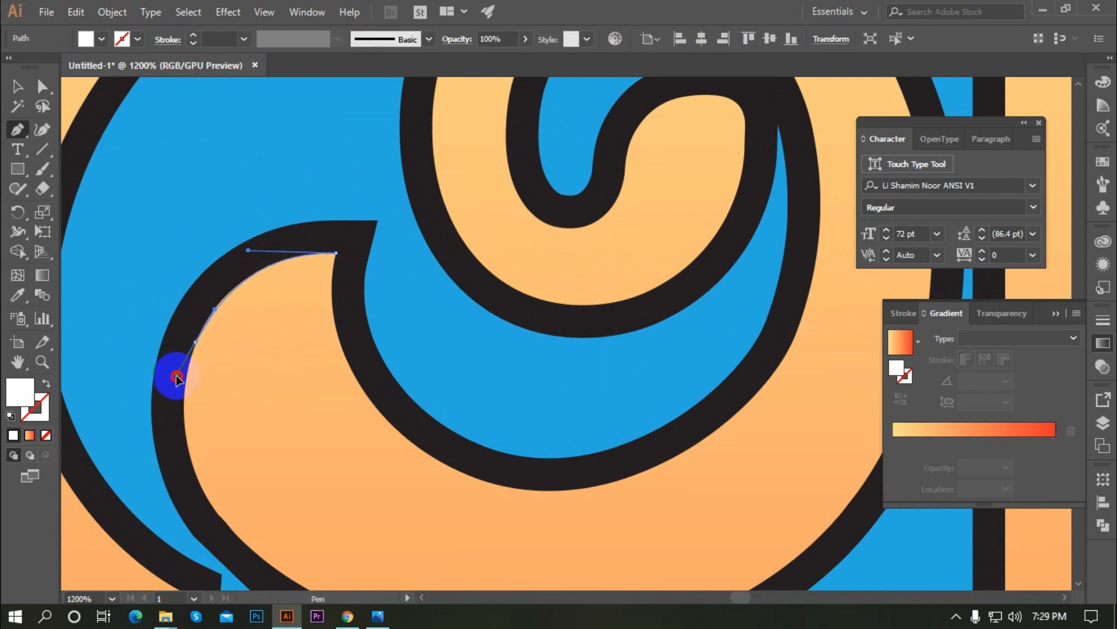
{"action": "left_click", "coordinate": [323, 261]}
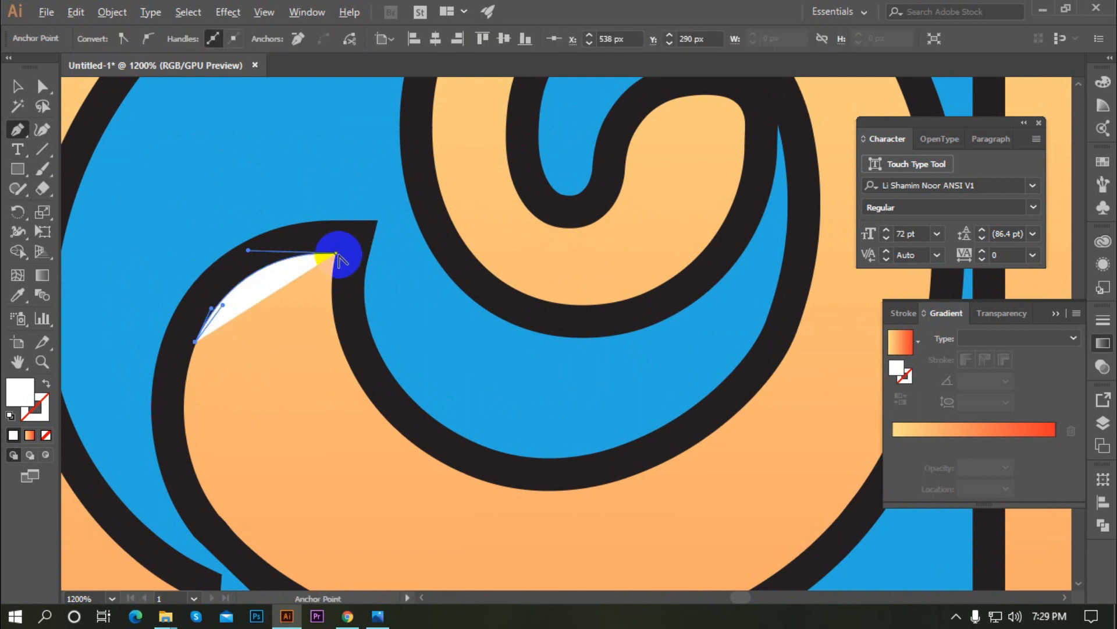
{"action": "left_click_drag", "start_coordinate": [338, 255], "coordinate": [371, 247]}
Draw a white crescent highlight inside the rounded lower corner of the vertical stem between ত and ক in "তোকে"
{"action": "scroll", "coordinate": [334, 313], "scroll_direction": "down", "scroll_amount": 3}
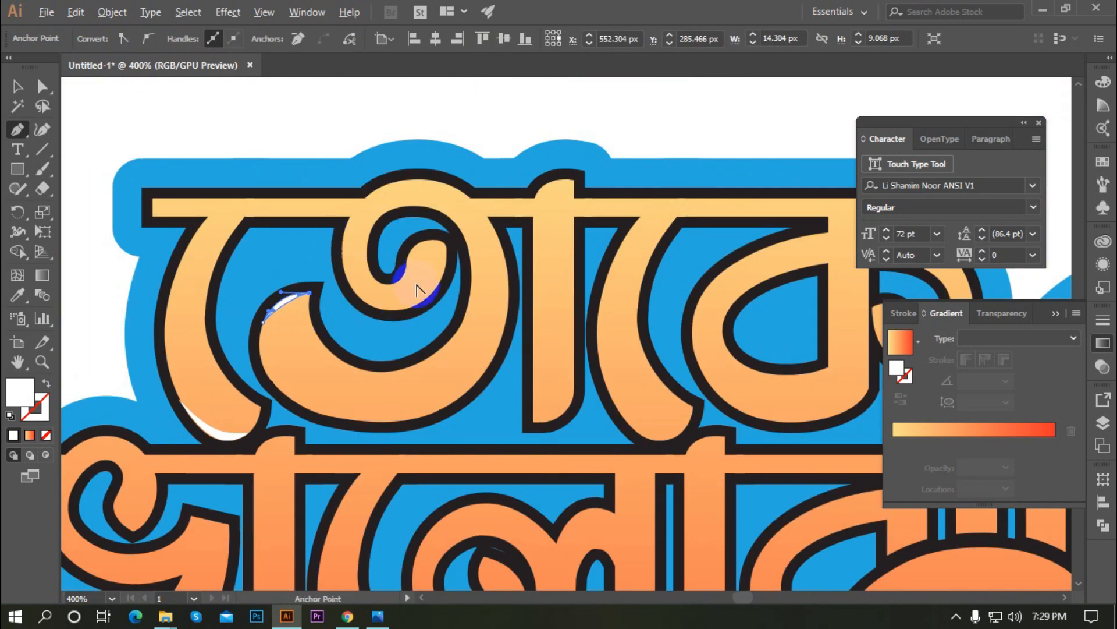
{"action": "scroll", "coordinate": [332, 198], "scroll_direction": "down", "scroll_amount": 1}
{"action": "scroll", "coordinate": [455, 330], "scroll_direction": "up", "scroll_amount": 2}
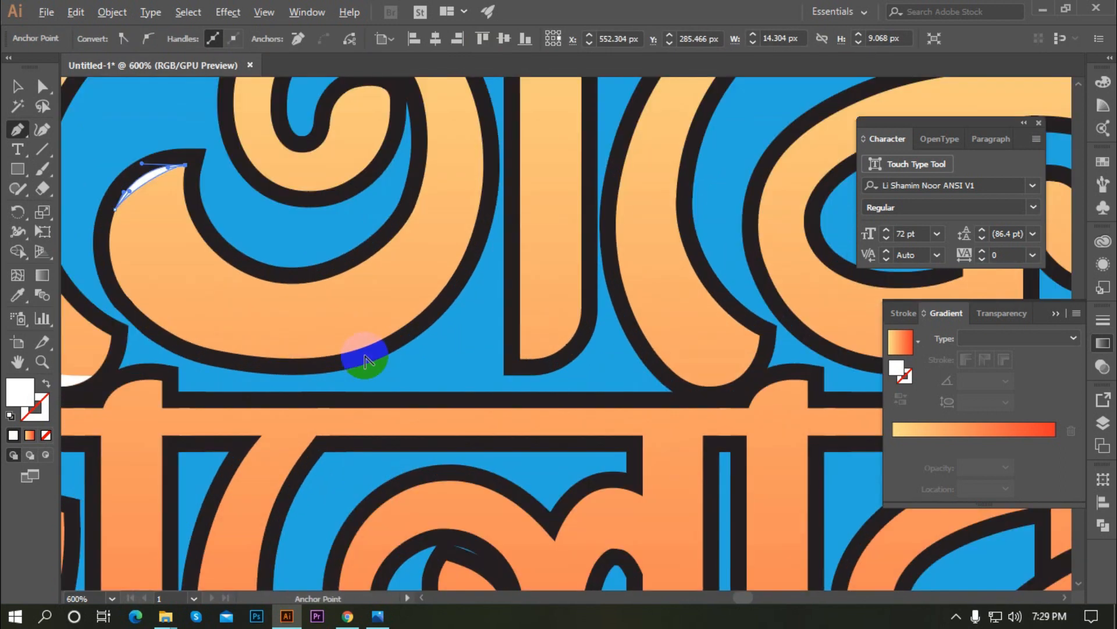
{"action": "scroll", "coordinate": [374, 364], "scroll_direction": "up", "scroll_amount": 1}
{"action": "scroll", "coordinate": [500, 363], "scroll_direction": "down", "scroll_amount": 1}
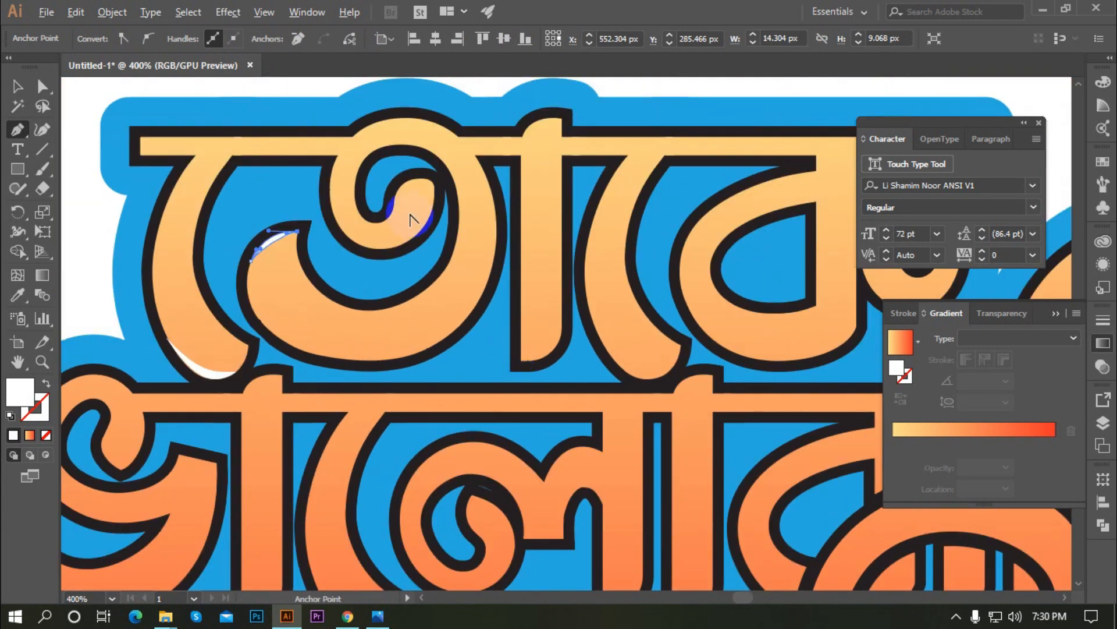
{"action": "scroll", "coordinate": [548, 348], "scroll_direction": "up", "scroll_amount": 2}
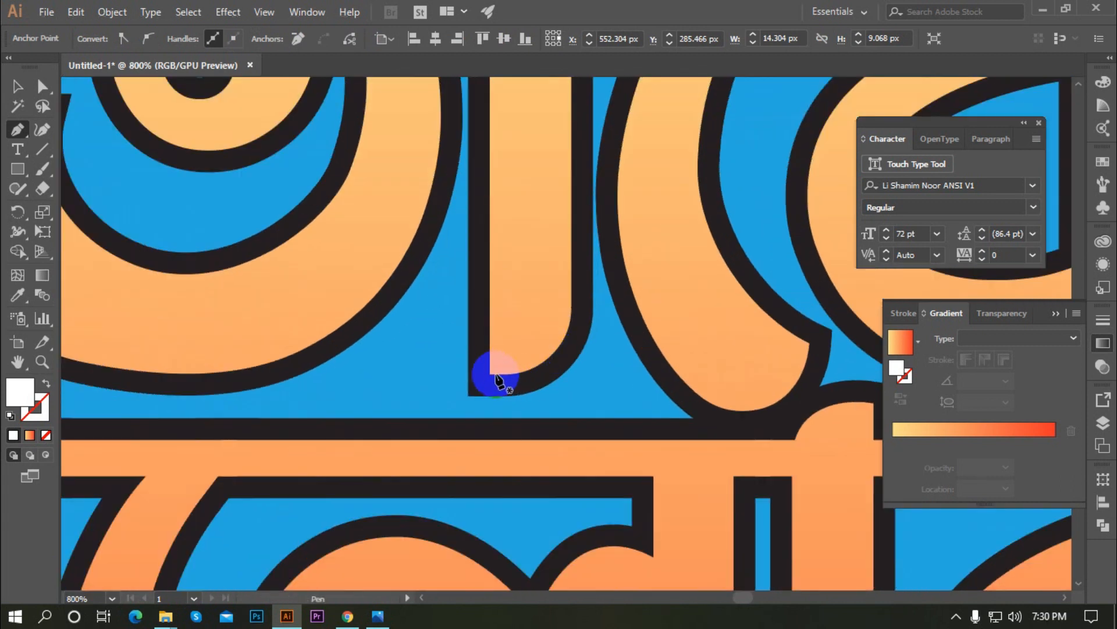
{"action": "left_click", "coordinate": [490, 375]}
{"action": "left_click_drag", "start_coordinate": [572, 313], "coordinate": [564, 289]}
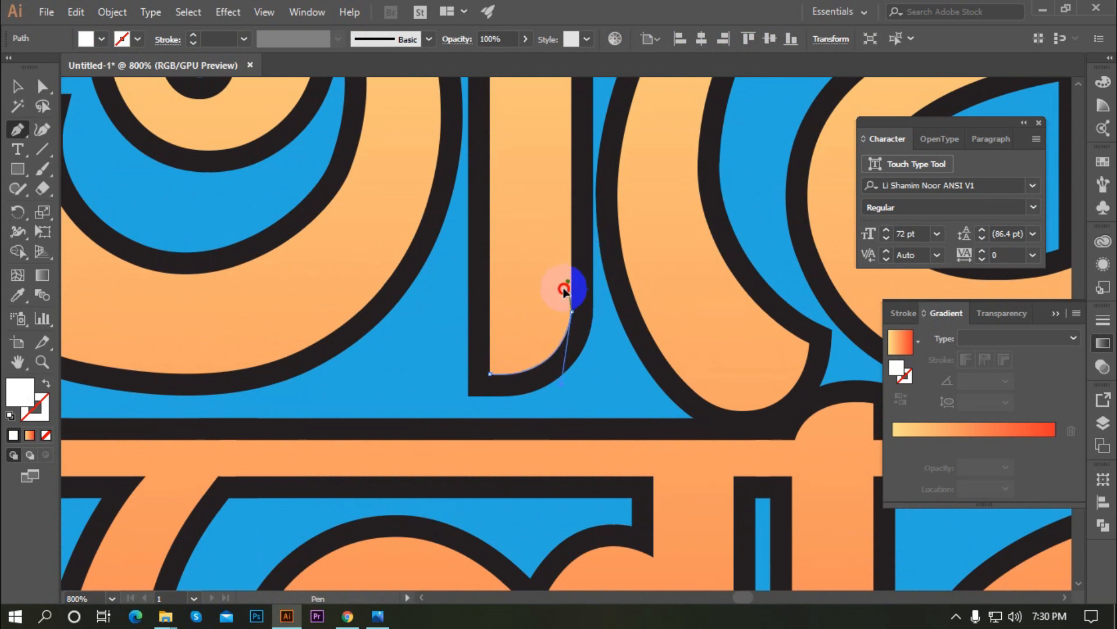
{"action": "left_click_drag", "start_coordinate": [553, 338], "coordinate": [554, 336]}
{"action": "left_click", "coordinate": [490, 374]}
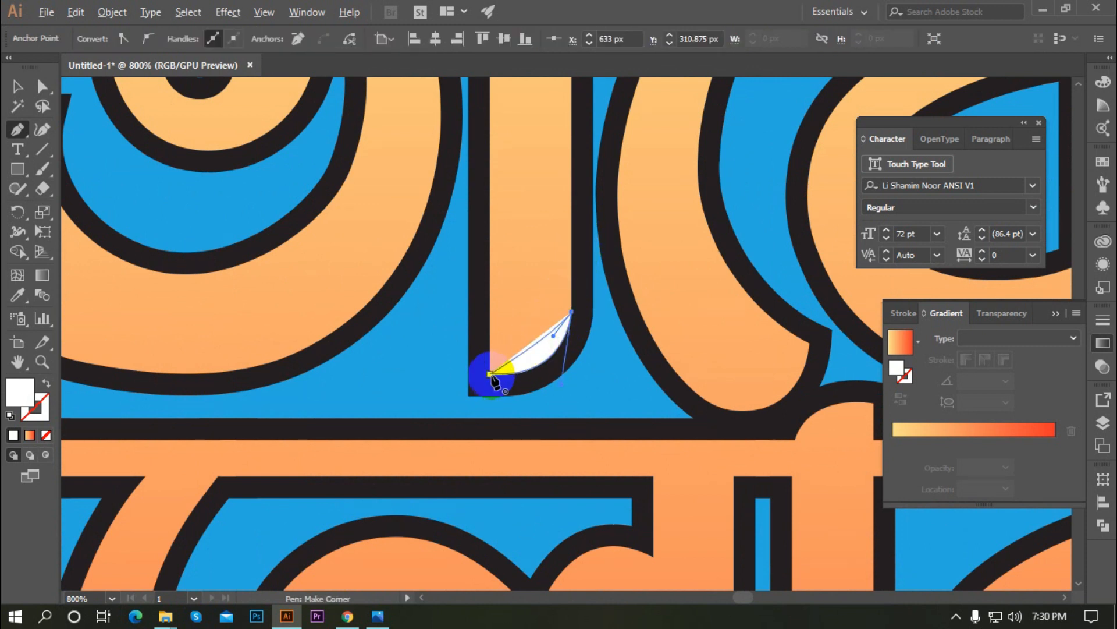
{"action": "left_click_drag", "start_coordinate": [491, 376], "coordinate": [461, 384]}
Draw a white crescent highlight inside the lower end of the second hooked stroke in "তোকে", just before ক
{"action": "scroll", "coordinate": [463, 377], "scroll_direction": "down", "scroll_amount": 4}
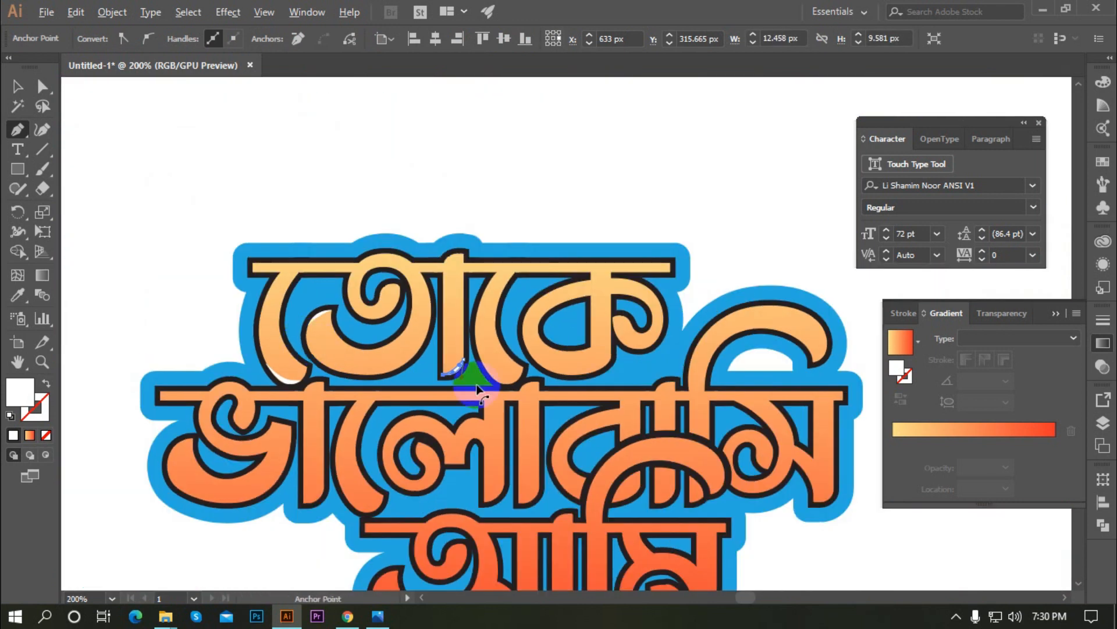
{"action": "scroll", "coordinate": [474, 384], "scroll_direction": "up", "scroll_amount": 3}
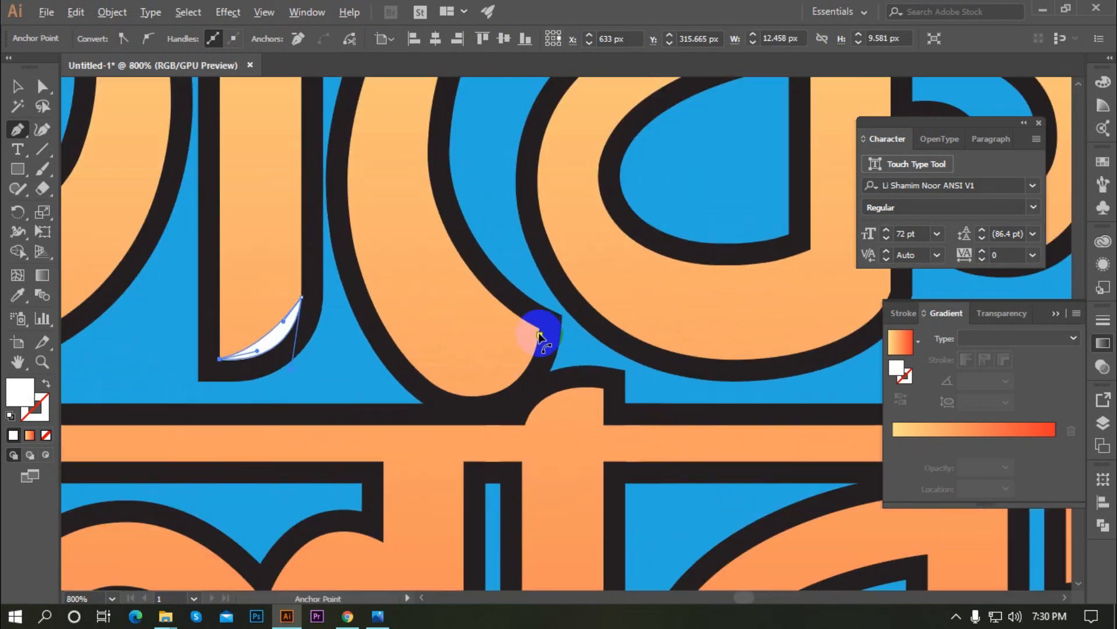
{"action": "scroll", "coordinate": [540, 336], "scroll_direction": "up", "scroll_amount": 2}
{"action": "left_click", "coordinate": [536, 324]}
{"action": "left_click_drag", "start_coordinate": [379, 455], "coordinate": [449, 424]}
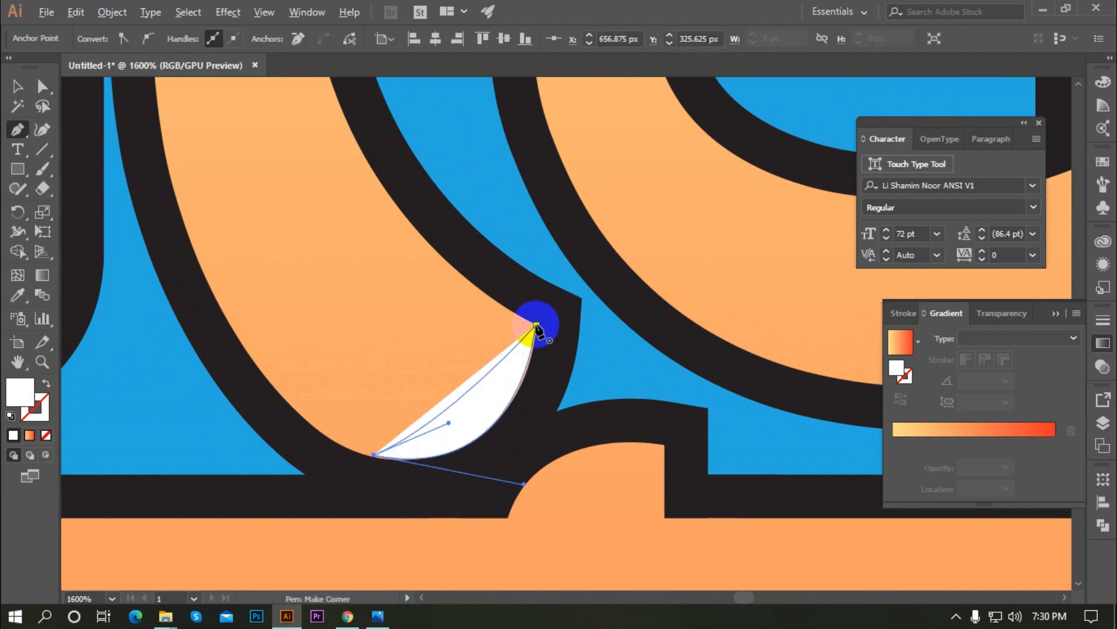
{"action": "left_click", "coordinate": [536, 325]}
Add matching white highlights along the lower curves of ক in "তোকে" and the letters of "ভালোবাসি"
{"action": "scroll", "coordinate": [536, 326], "scroll_direction": "down", "scroll_amount": 4}
{"action": "left_click", "coordinate": [512, 407]}
{"action": "left_click_drag", "start_coordinate": [315, 510], "coordinate": [378, 486]}
{"action": "left_click", "coordinate": [511, 406]}
{"action": "scroll", "coordinate": [339, 276], "scroll_direction": "up", "scroll_amount": 3}
{"action": "scroll", "coordinate": [339, 275], "scroll_direction": "down", "scroll_amount": 3}
{"action": "left_click", "coordinate": [514, 404]}
Add white highlights to the tip of the overlapping arc and the remaining curved strokes of "আমি"
{"action": "scroll", "coordinate": [679, 384], "scroll_direction": "up", "scroll_amount": 3}
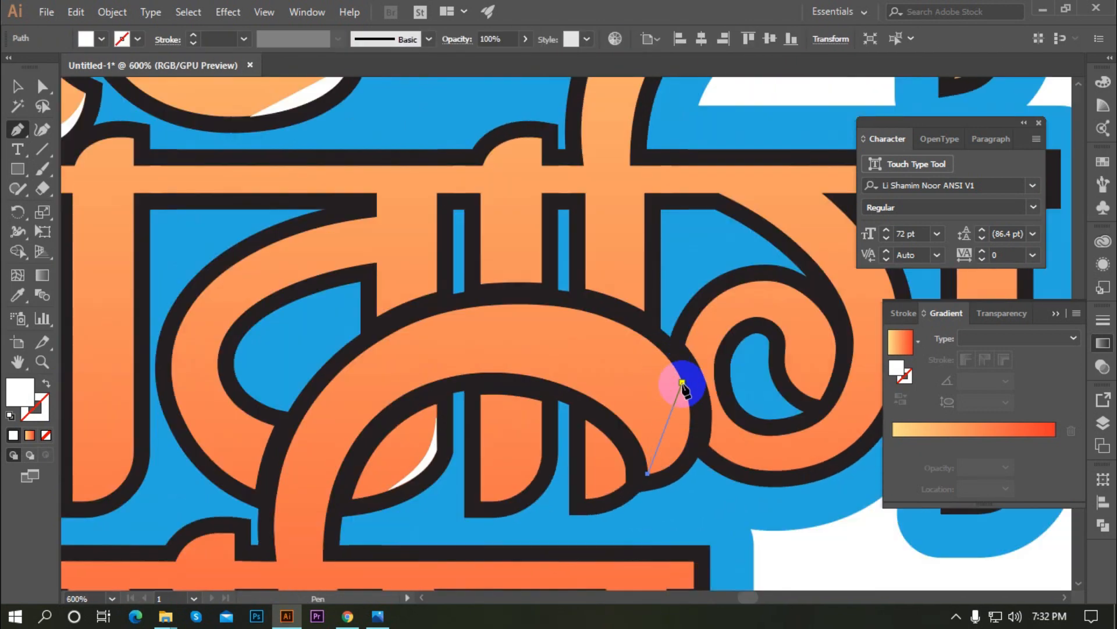
{"action": "left_click", "coordinate": [614, 436]}
{"action": "scroll", "coordinate": [613, 437], "scroll_direction": "down", "scroll_amount": 3}
{"action": "left_click", "coordinate": [296, 268]}
{"action": "left_click_drag", "start_coordinate": [199, 420], "coordinate": [245, 524]}
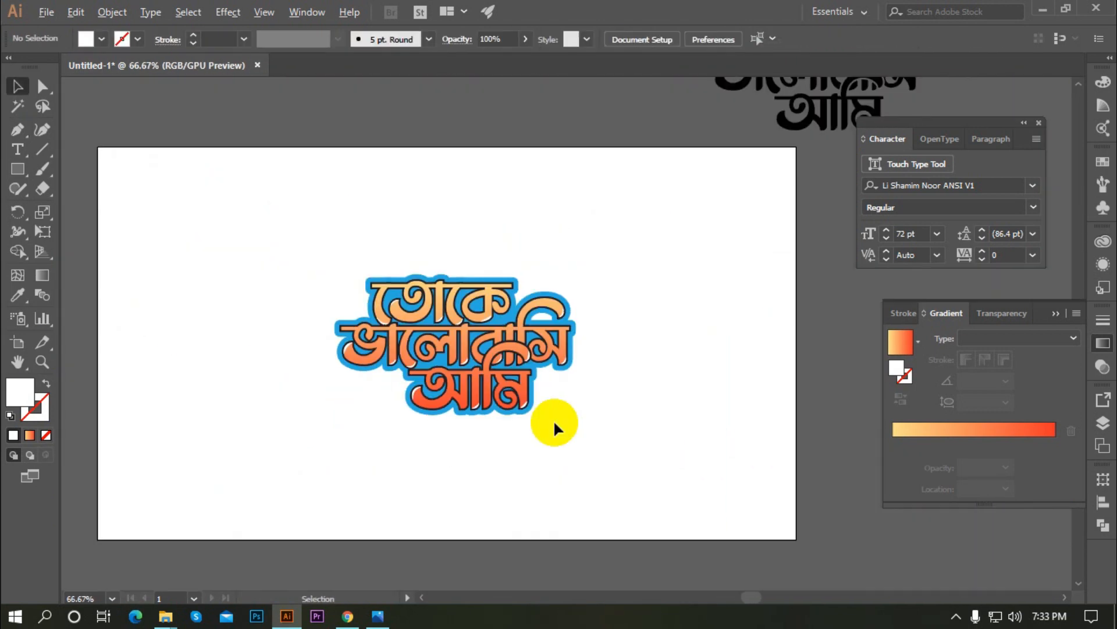
Examine the finished lettering up close and at full size to check the white highlights and outlines
{"action": "scroll", "coordinate": [553, 425], "scroll_direction": "up", "scroll_amount": 2}
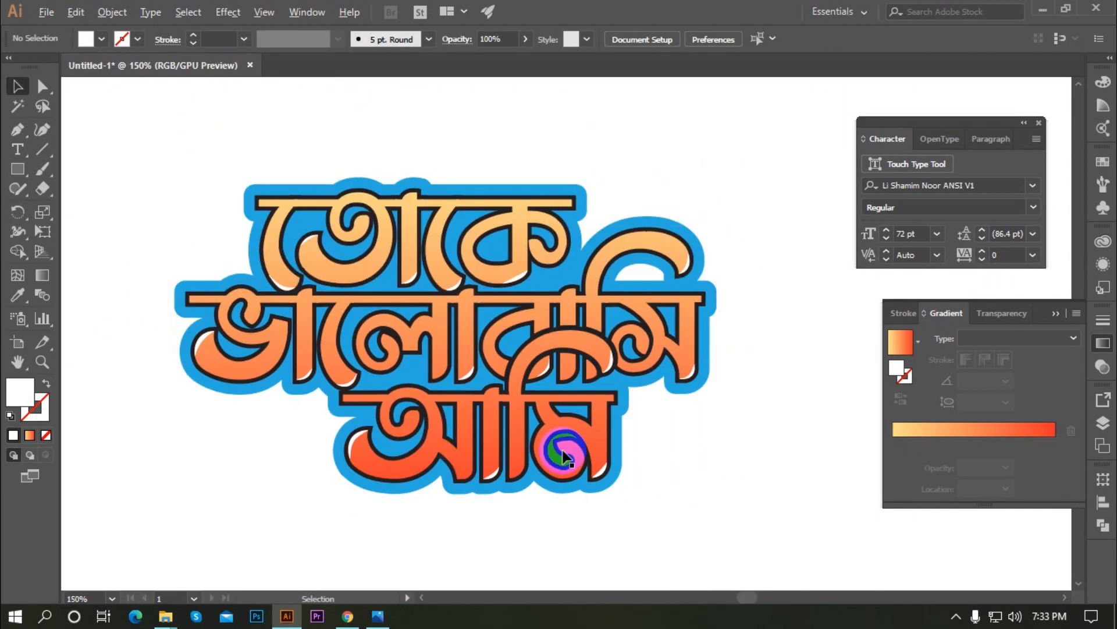
{"action": "scroll", "coordinate": [582, 465], "scroll_direction": "down", "scroll_amount": 2}
{"action": "scroll", "coordinate": [650, 367], "scroll_direction": "up", "scroll_amount": 1}
{"action": "scroll", "coordinate": [648, 375], "scroll_direction": "up", "scroll_amount": 1}
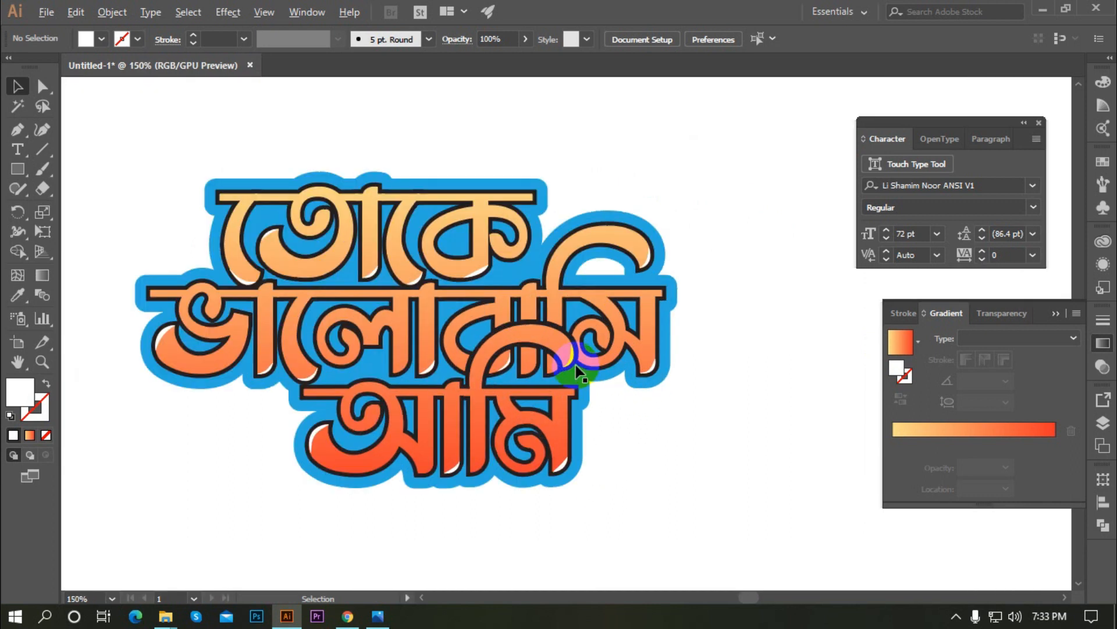
{"action": "scroll", "coordinate": [642, 411], "scroll_direction": "down", "scroll_amount": 1}
{"action": "scroll", "coordinate": [622, 420], "scroll_direction": "up", "scroll_amount": 2}
{"action": "scroll", "coordinate": [673, 412], "scroll_direction": "down", "scroll_amount": 2}
{"action": "scroll", "coordinate": [437, 348], "scroll_direction": "up", "scroll_amount": 2}
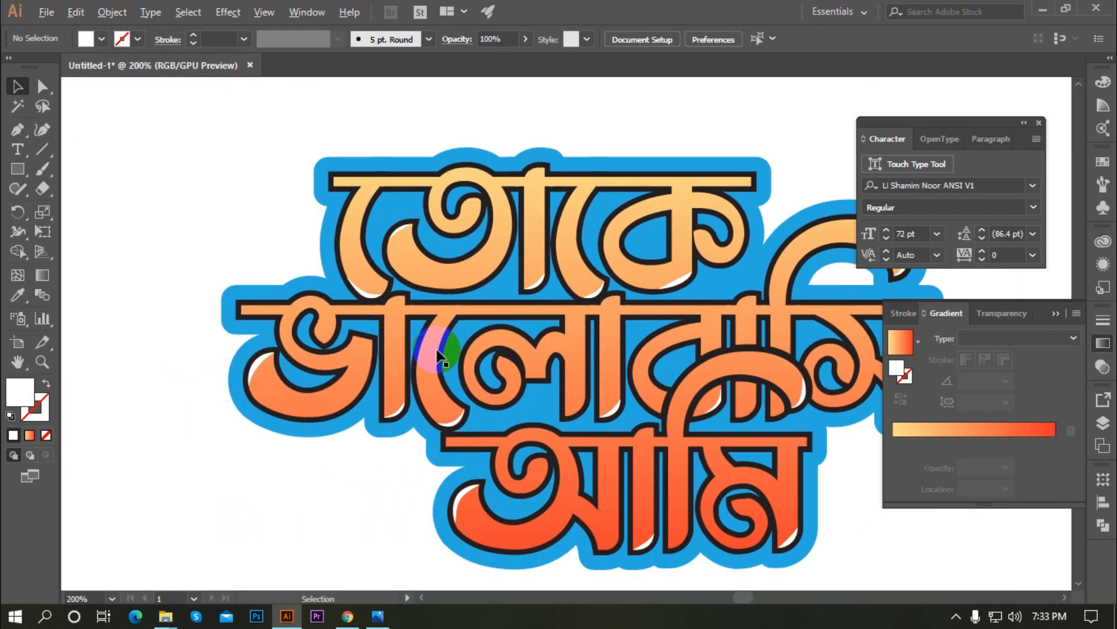
{"action": "scroll", "coordinate": [282, 349], "scroll_direction": "down", "scroll_amount": 1}
{"action": "scroll", "coordinate": [295, 366], "scroll_direction": "up", "scroll_amount": 1}
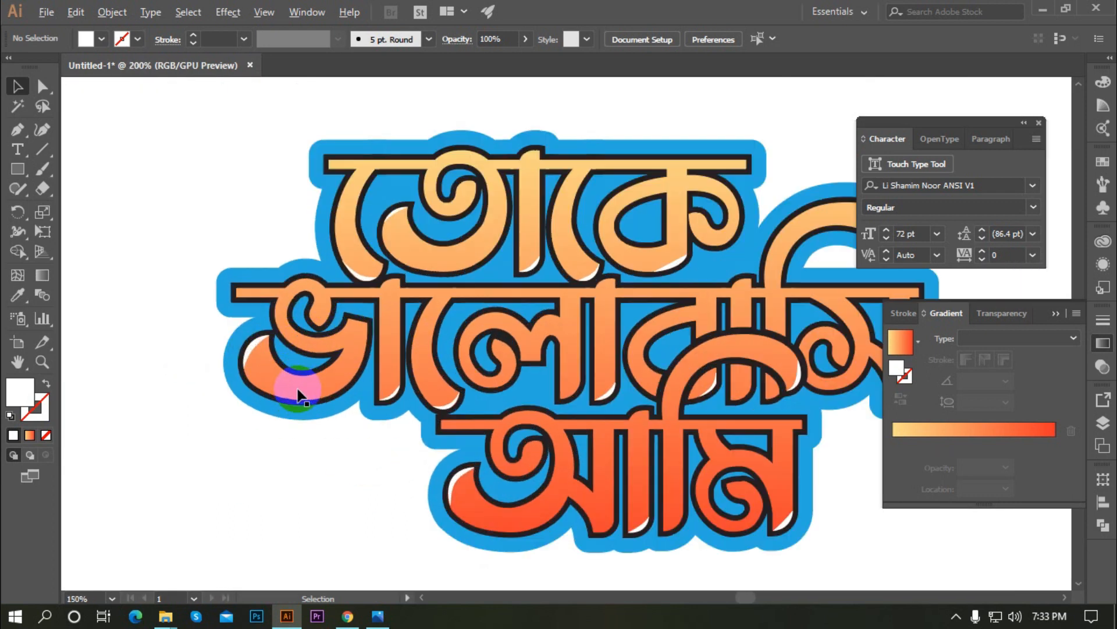
Select the white crescent highlights on "ভালোবাসি" and "আমি" and group them
{"action": "left_click", "coordinate": [253, 349]}
{"action": "left_click", "coordinate": [394, 394], "text": "shift"}
{"action": "left_click", "coordinate": [796, 377], "text": "shift"}
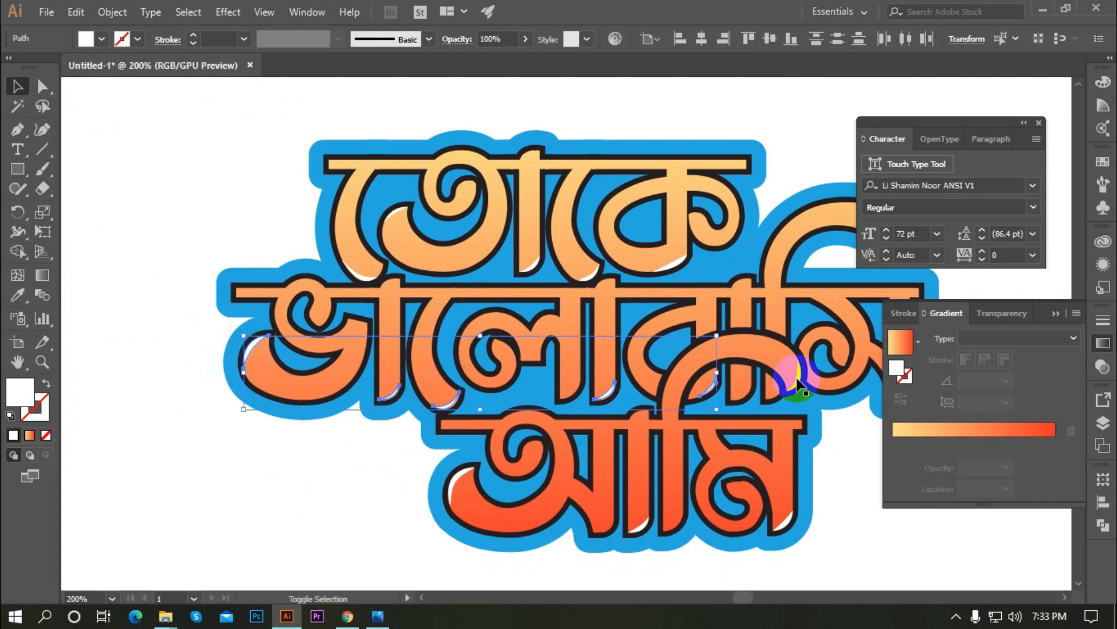
{"action": "left_click_drag", "start_coordinate": [938, 121], "coordinate": [945, 99]}
{"action": "left_click_drag", "start_coordinate": [1042, 313], "coordinate": [1036, 460]}
{"action": "left_click", "coordinate": [902, 389], "text": "shift"}
{"action": "left_click", "coordinate": [787, 522], "text": "shift"}
{"action": "key", "text": "ctrl+g"}
{"action": "scroll", "coordinate": [512, 381], "scroll_direction": "down", "scroll_amount": 1}
{"action": "left_click", "coordinate": [685, 411]}
{"action": "scroll", "coordinate": [456, 424], "scroll_direction": "down", "scroll_amount": 2}
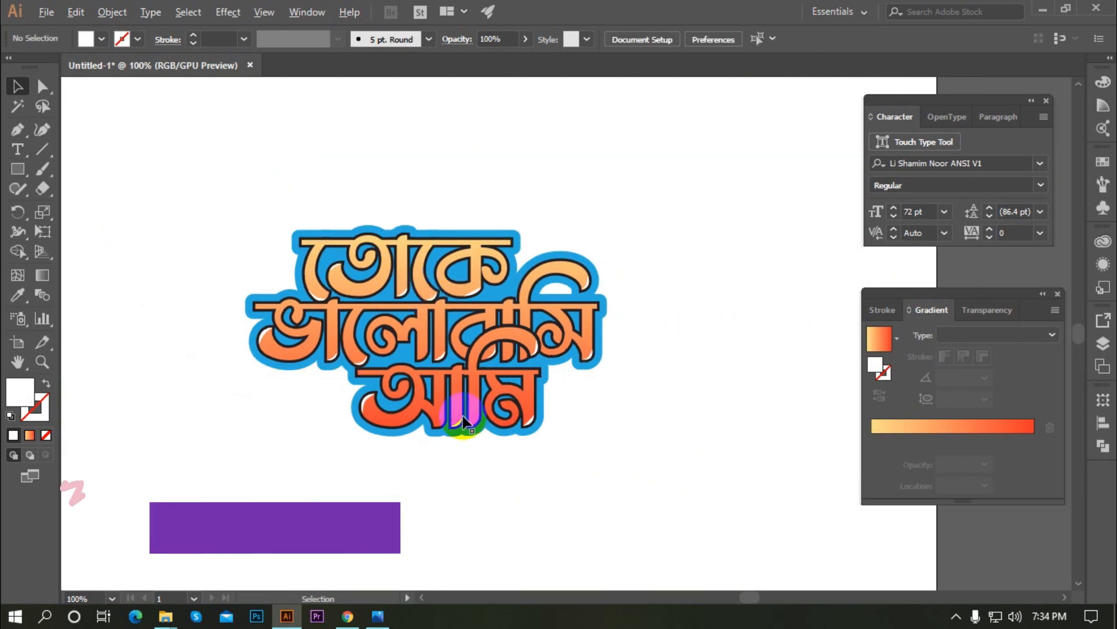
{"action": "scroll", "coordinate": [508, 422], "scroll_direction": "up", "scroll_amount": 2}
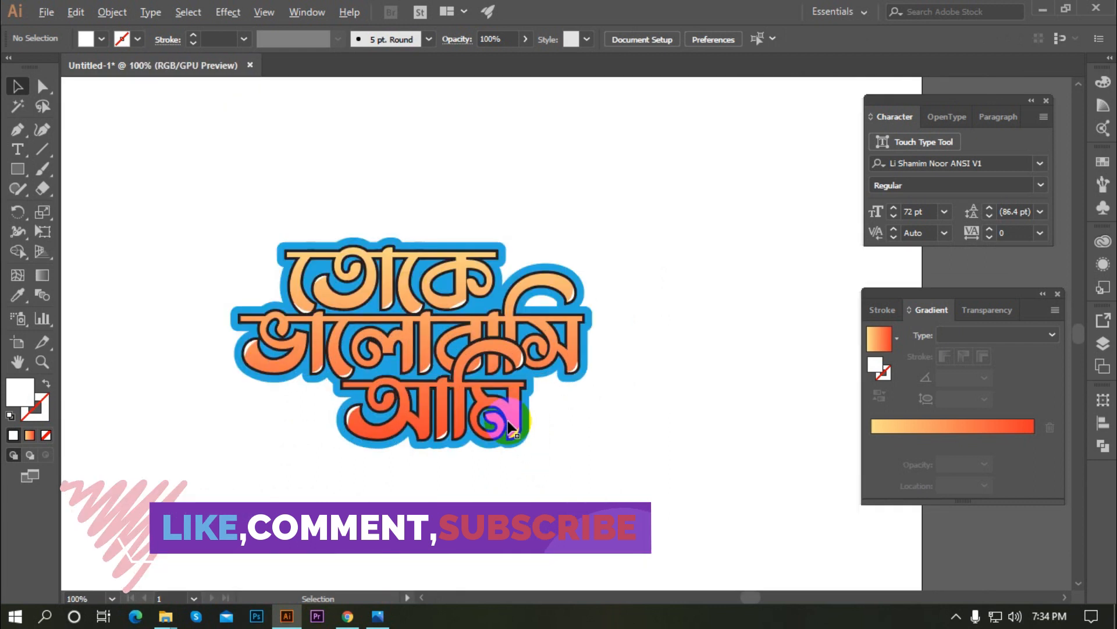
{"action": "scroll", "coordinate": [508, 428], "scroll_direction": "down", "scroll_amount": 3}
{"action": "scroll", "coordinate": [504, 447], "scroll_direction": "up", "scroll_amount": 2}
{"action": "scroll", "coordinate": [517, 411], "scroll_direction": "down", "scroll_amount": 3}
{"action": "scroll", "coordinate": [487, 424], "scroll_direction": "up", "scroll_amount": 3}
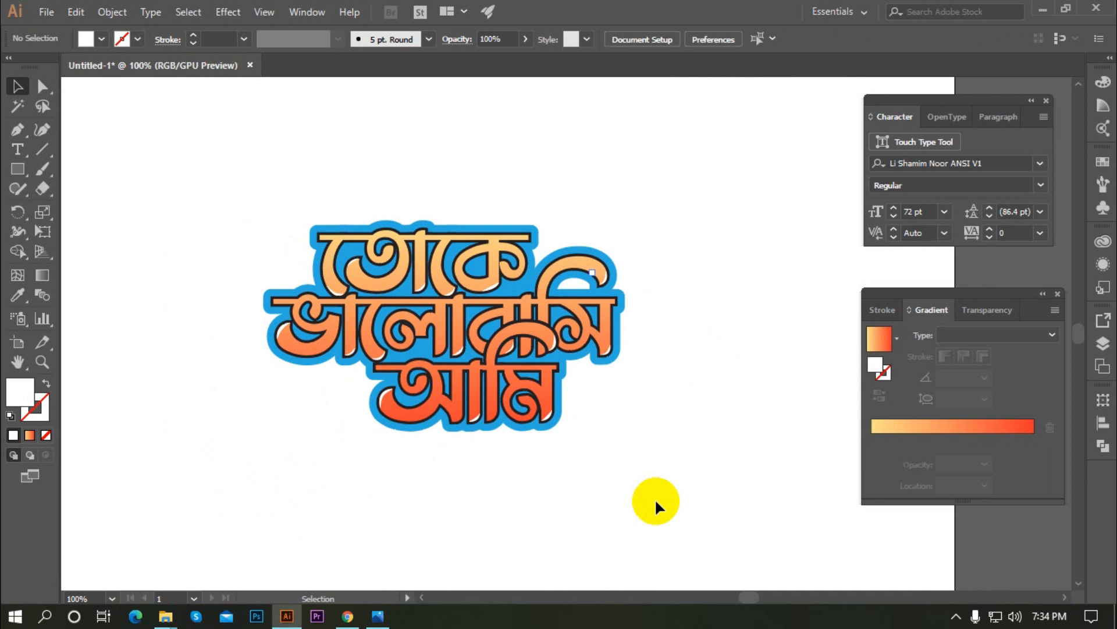
{"action": "scroll", "coordinate": [429, 349], "scroll_direction": "down", "scroll_amount": 1}
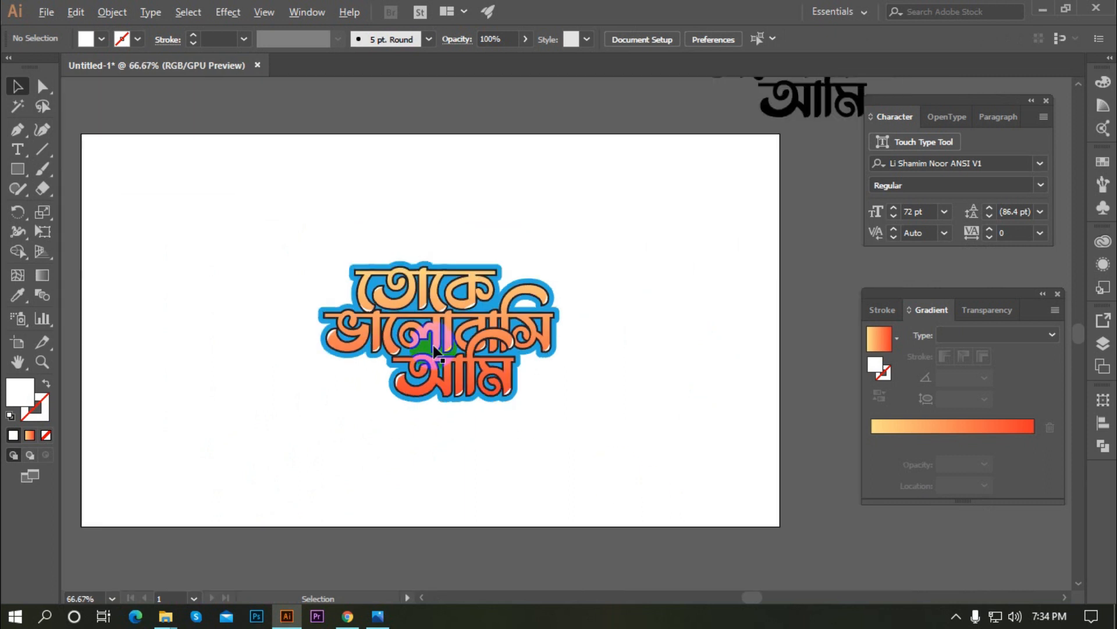
Place the black brush-effect swirl image from the desktop folder into the document as a linked file
{"action": "right_click", "coordinate": [654, 272]}
{"action": "left_click", "coordinate": [623, 187]}
{"action": "left_click", "coordinate": [1043, 11]}
{"action": "left_click", "coordinate": [823, 236]}
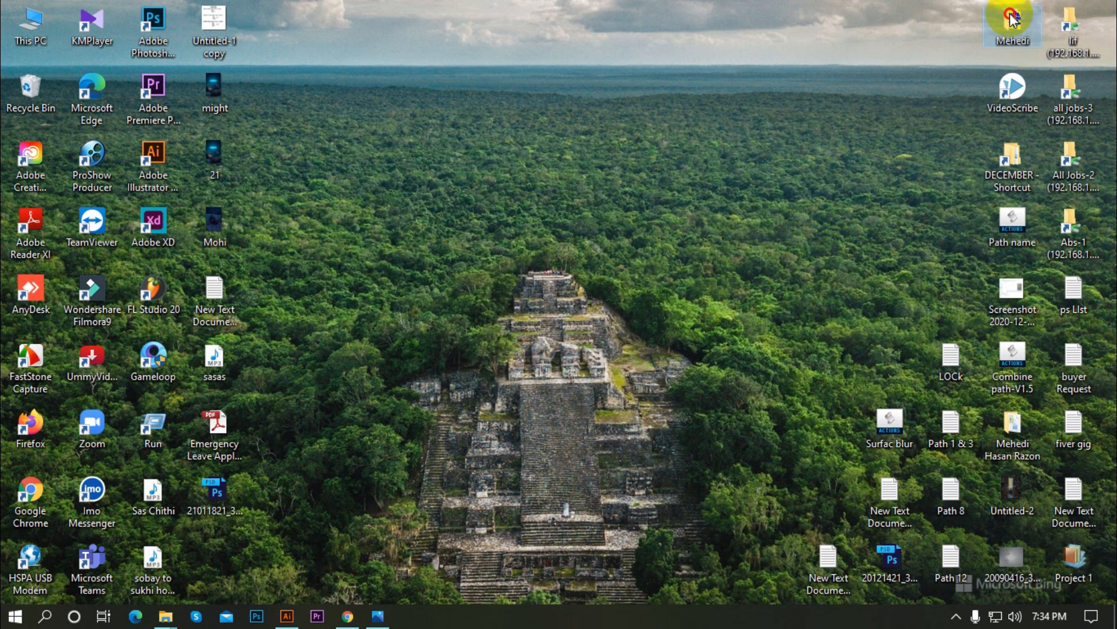
{"action": "double_click", "coordinate": [1011, 18]}
{"action": "mouse_move", "coordinate": [788, 438]}
{"action": "left_mouse_down"}
{"action": "mouse_move", "coordinate": [299, 599]}
{"action": "mouse_move", "coordinate": [288, 620]}
{"action": "mouse_move", "coordinate": [332, 570]}
{"action": "mouse_move", "coordinate": [277, 266]}
{"action": "mouse_move", "coordinate": [236, 303]}
{"action": "mouse_move", "coordinate": [246, 274]}
{"action": "left_mouse_up"}
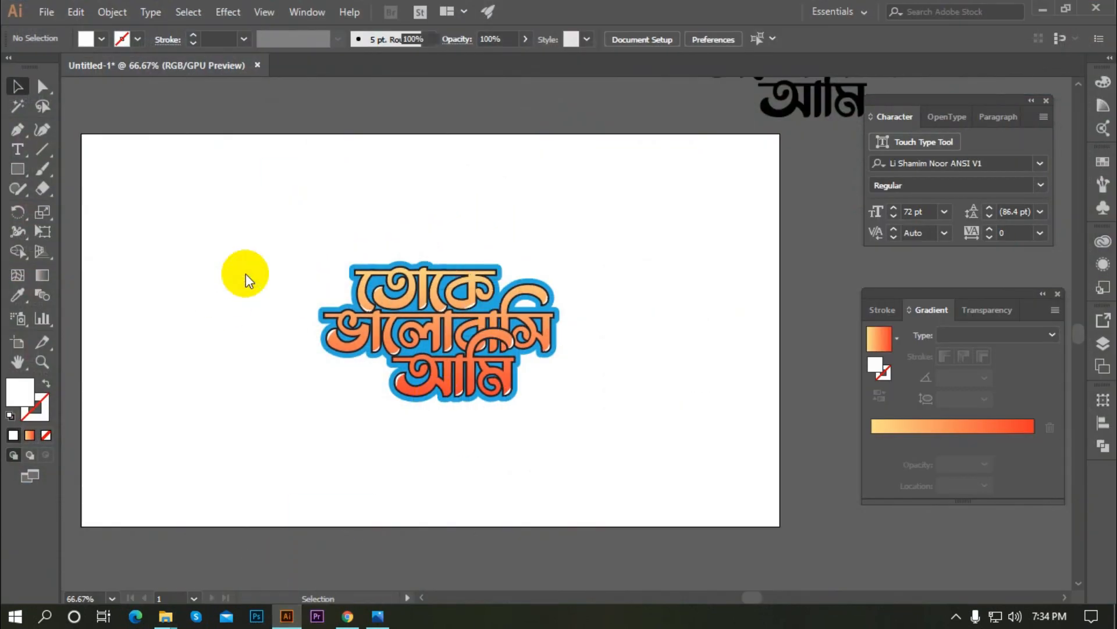
Move the placed swirl image off the artboard to the empty area beside its left edge
{"action": "scroll", "coordinate": [578, 442], "scroll_direction": "down", "scroll_amount": 2}
{"action": "scroll", "coordinate": [585, 329], "scroll_direction": "up", "scroll_amount": 1}
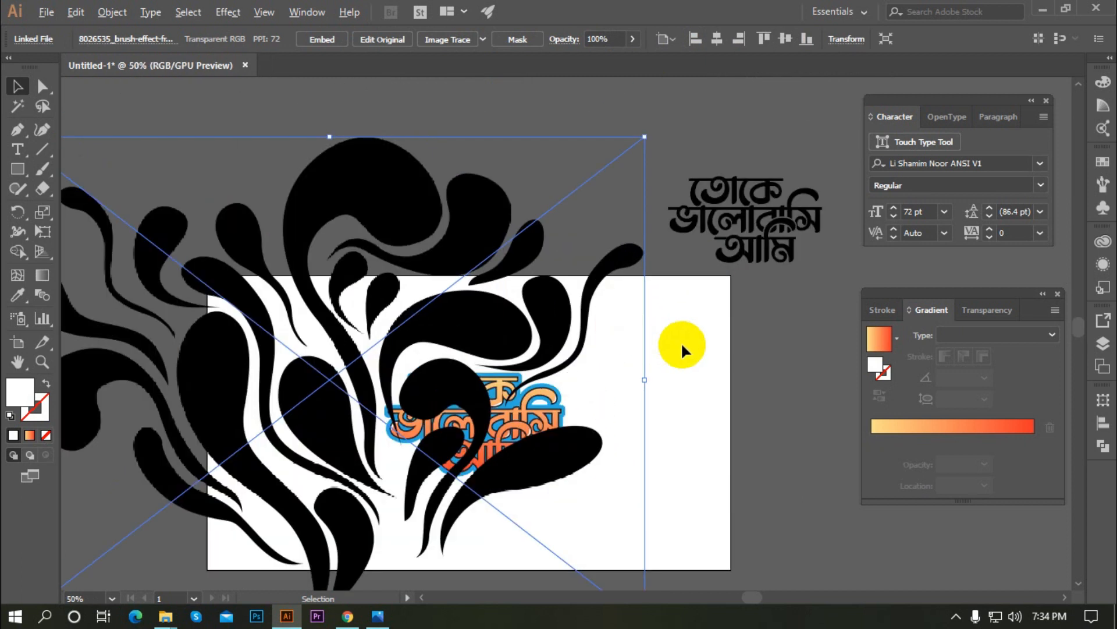
{"action": "scroll", "coordinate": [683, 349], "scroll_direction": "down", "scroll_amount": 1}
{"action": "scroll", "coordinate": [488, 343], "scroll_direction": "down", "scroll_amount": 1}
{"action": "scroll", "coordinate": [487, 348], "scroll_direction": "up", "scroll_amount": 2}
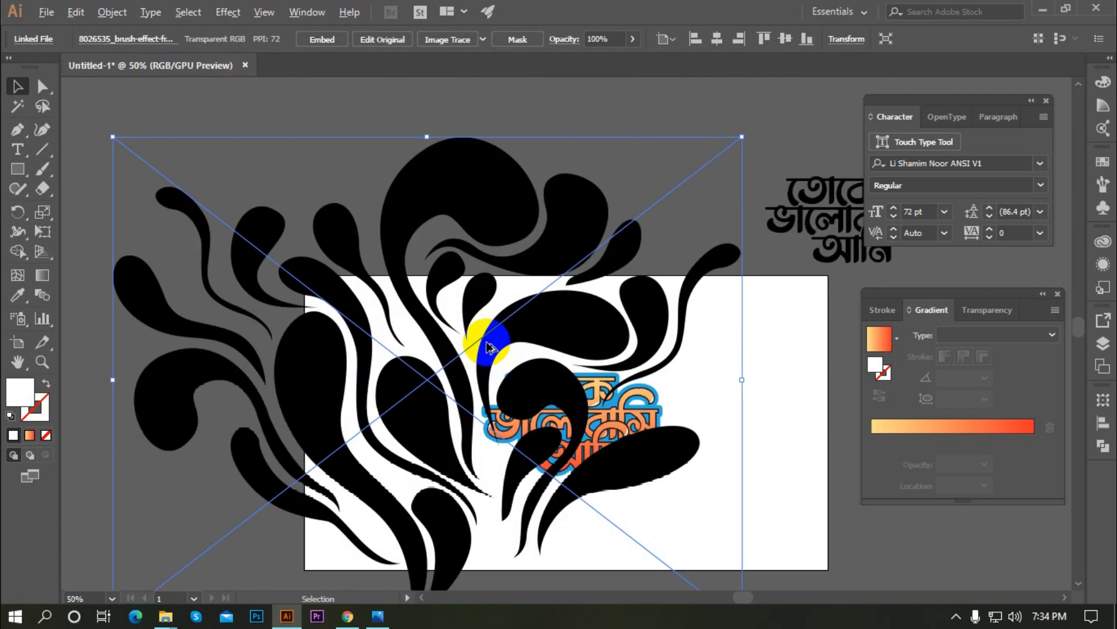
{"action": "scroll", "coordinate": [591, 312], "scroll_direction": "down", "scroll_amount": 2}
{"action": "left_click_drag", "start_coordinate": [533, 253], "coordinate": [333, 282]}
{"action": "left_click", "coordinate": [361, 198]}
Trace the swirl image with the Black and White Logo preset and expand the tracing into paths
{"action": "scroll", "coordinate": [336, 321], "scroll_direction": "down", "scroll_amount": 1}
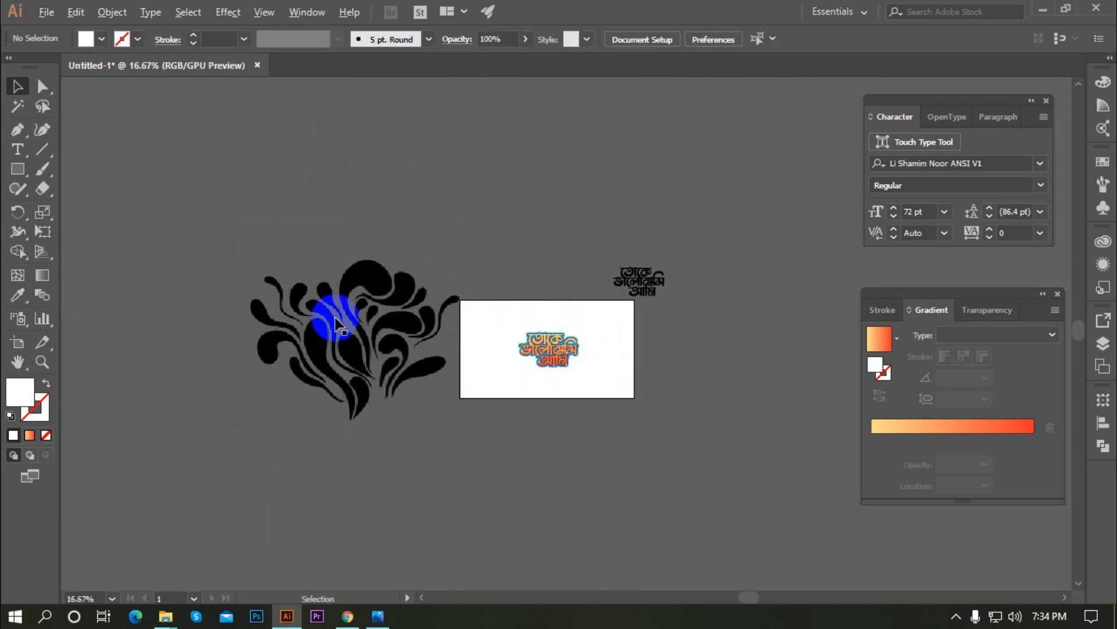
{"action": "scroll", "coordinate": [436, 304], "scroll_direction": "up", "scroll_amount": 2}
{"action": "scroll", "coordinate": [361, 270], "scroll_direction": "down", "scroll_amount": 1}
{"action": "left_click", "coordinate": [401, 345]}
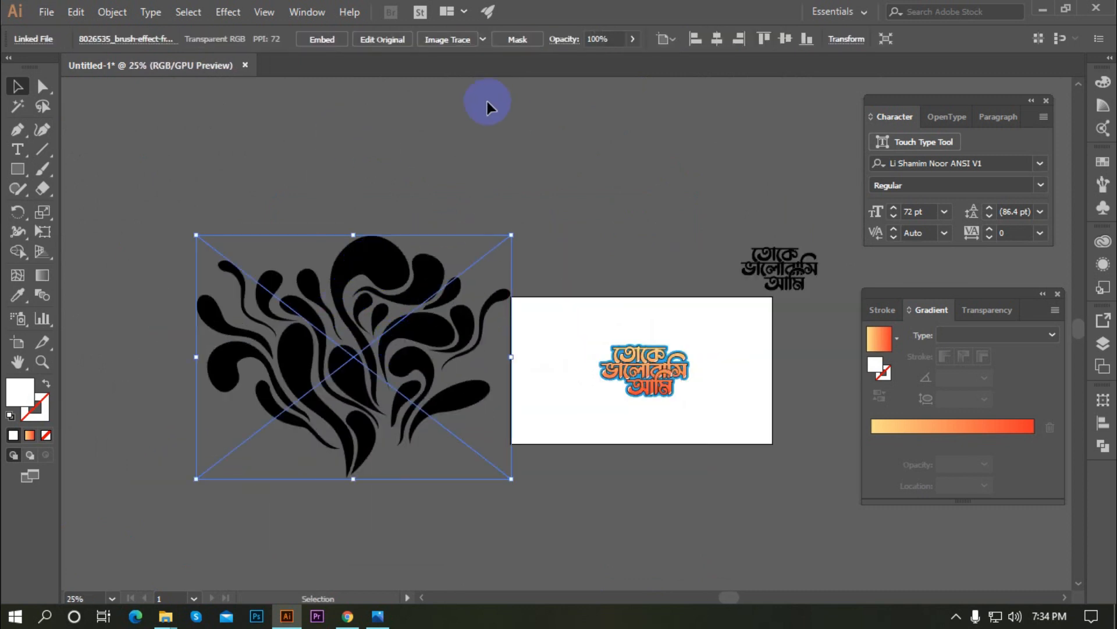
{"action": "left_click", "coordinate": [482, 40]}
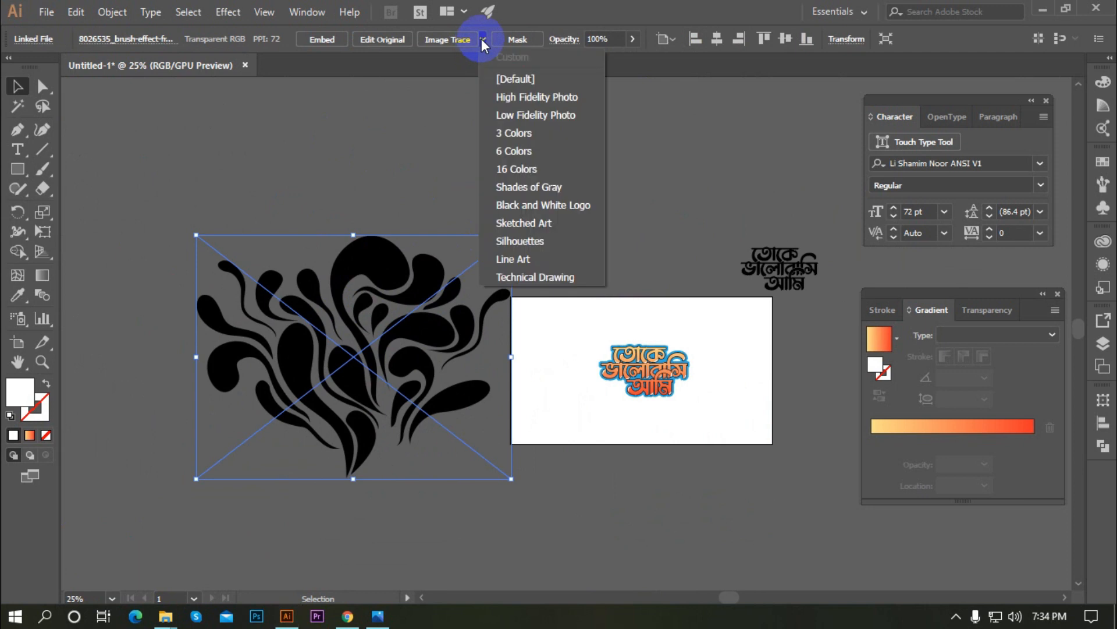
{"action": "left_click", "coordinate": [530, 206]}
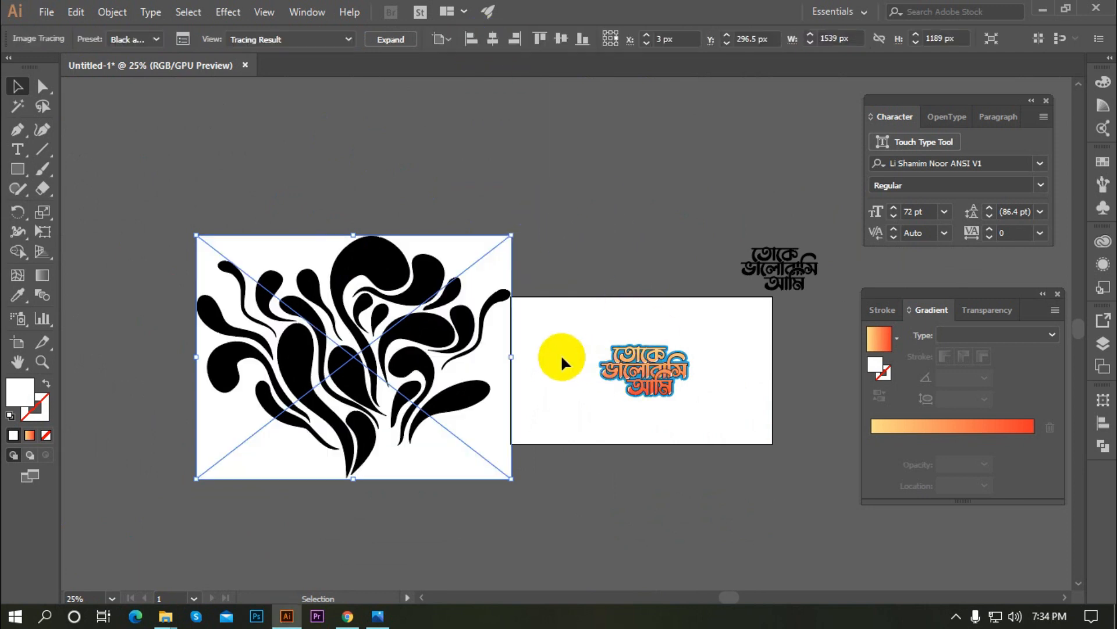
{"action": "left_click", "coordinate": [391, 39]}
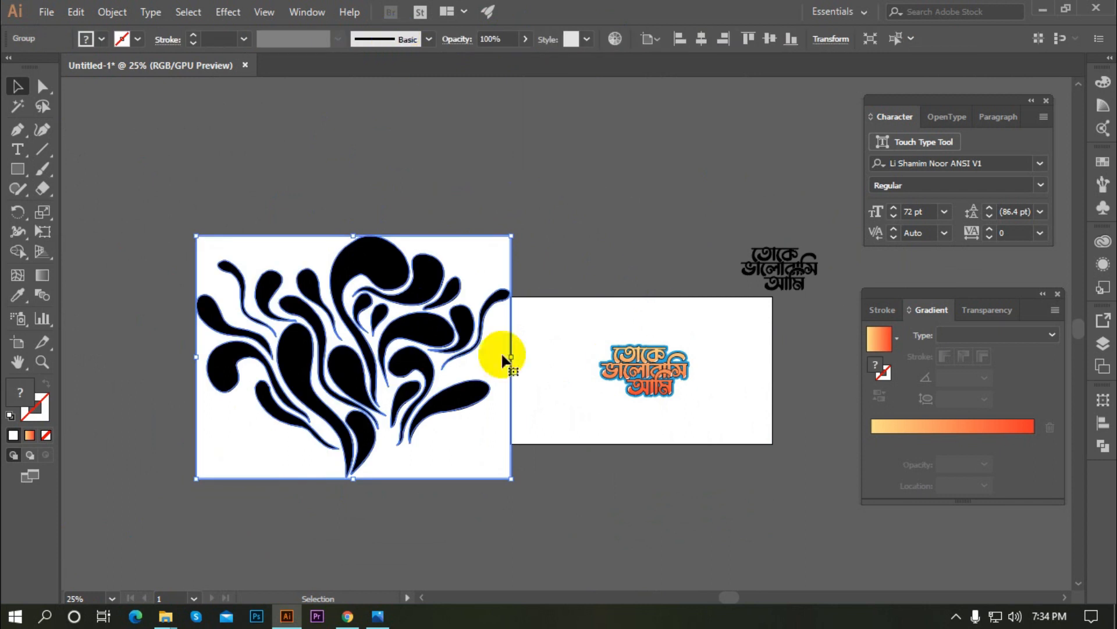
Ungroup the expanded swirl tracing and delete its white background shape
{"action": "right_click", "coordinate": [437, 268]}
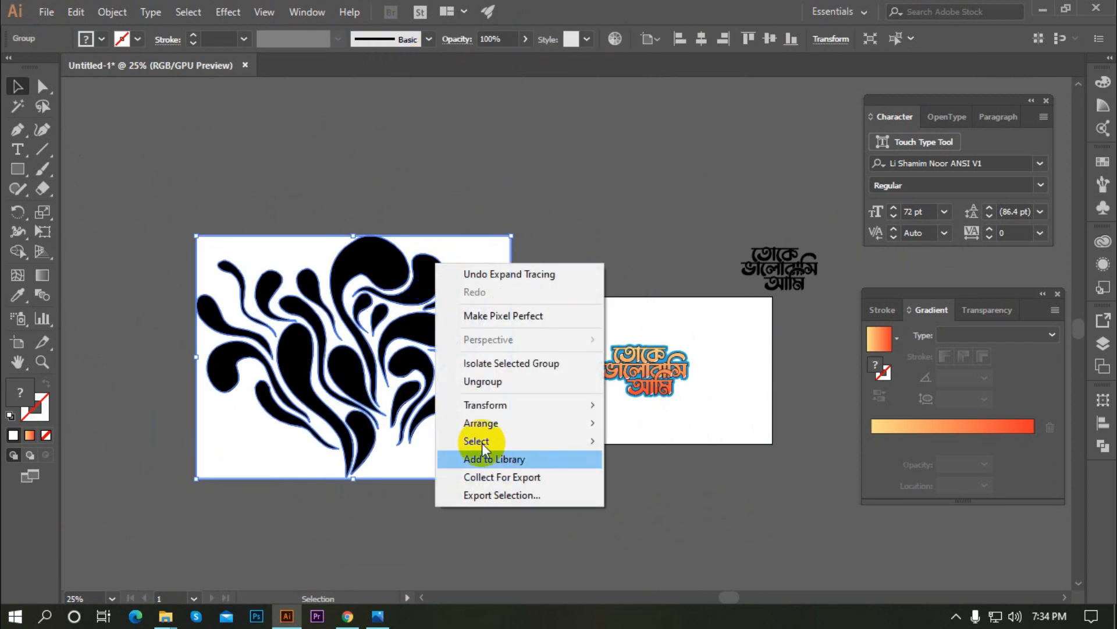
{"action": "left_click", "coordinate": [474, 383]}
{"action": "left_click", "coordinate": [514, 490]}
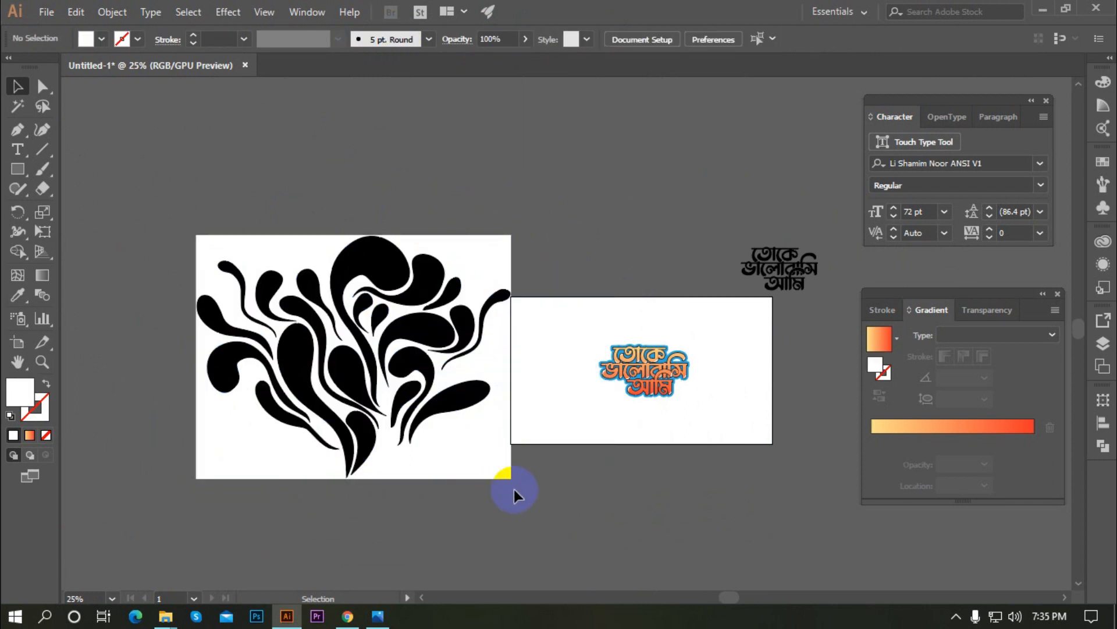
{"action": "left_click", "coordinate": [485, 268]}
{"action": "key", "text": "Delete"}
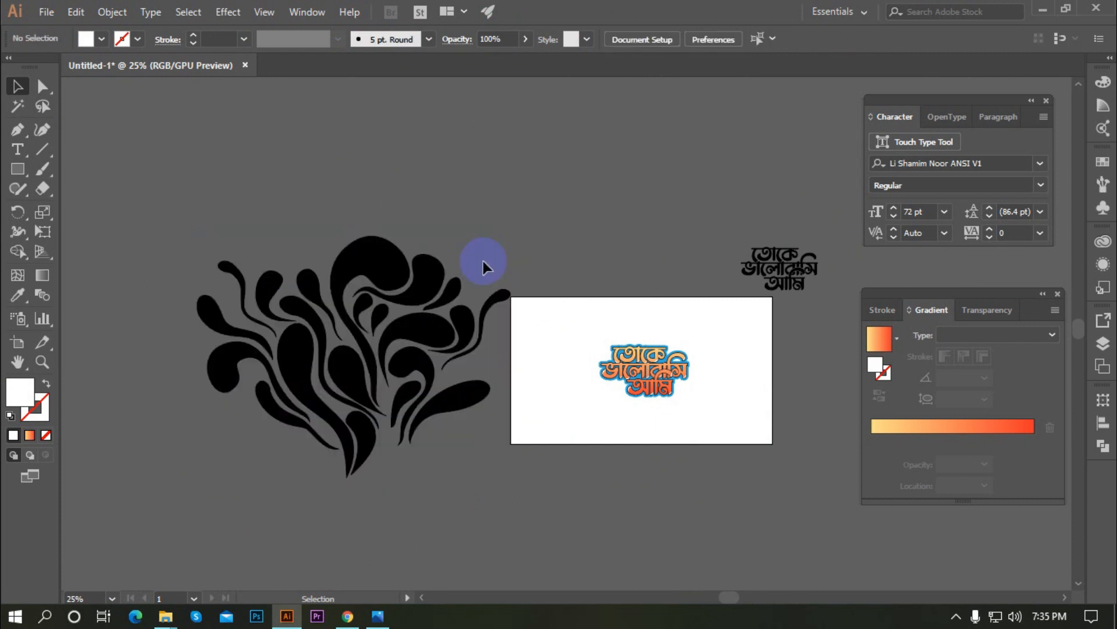
Select all the traced black swirl shapes and group them into one object
{"action": "key", "text": "ctrl+minus"}
{"action": "key", "text": "ctrl+minus"}
{"action": "scroll", "coordinate": [568, 323], "scroll_direction": "up", "scroll_amount": 1}
{"action": "scroll", "coordinate": [372, 371], "scroll_direction": "up", "scroll_amount": 1}
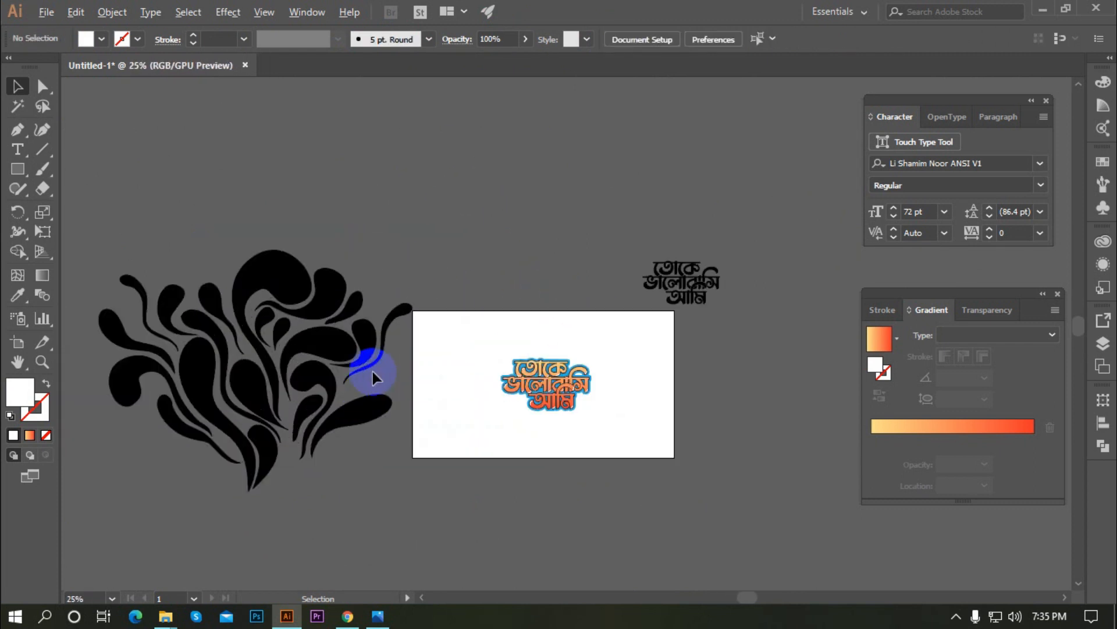
{"action": "left_click_drag", "start_coordinate": [122, 246], "coordinate": [122, 247]}
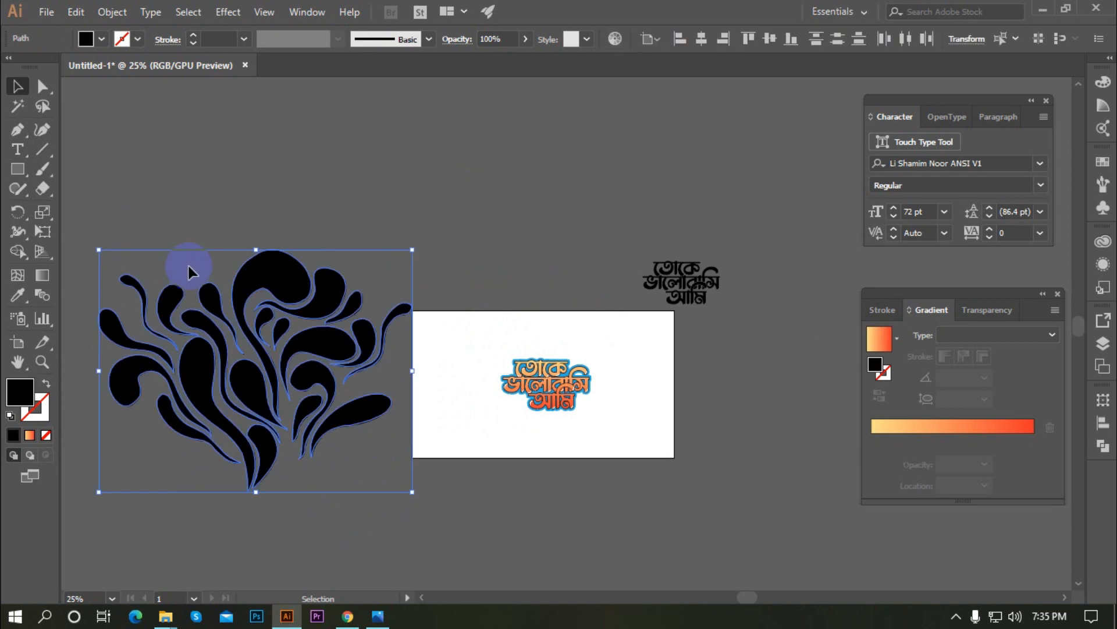
{"action": "left_click", "coordinate": [252, 182]}
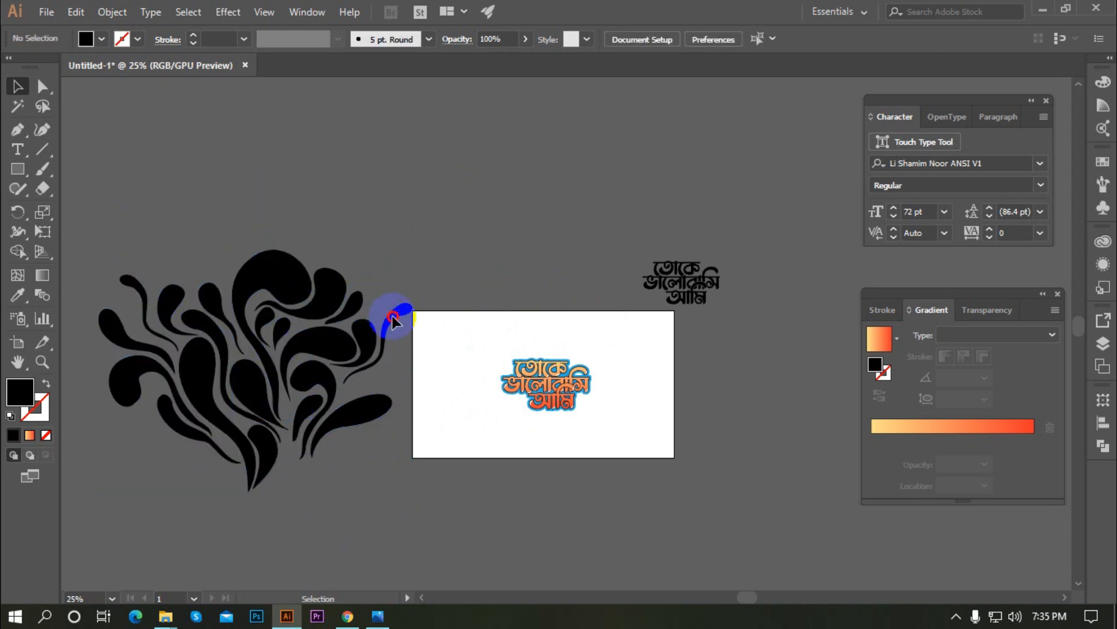
{"action": "scroll", "coordinate": [474, 474], "scroll_direction": "down", "scroll_amount": 1}
{"action": "left_click_drag", "start_coordinate": [135, 235], "coordinate": [116, 220]}
{"action": "key", "text": "ctrl+g"}
Scale the swirl group down and move it onto the upper-left corner of the artboard
{"action": "left_click_drag", "start_coordinate": [420, 444], "coordinate": [484, 397]}
{"action": "left_click_drag", "start_coordinate": [513, 437], "coordinate": [441, 381]}
{"action": "scroll", "coordinate": [576, 419], "scroll_direction": "up", "scroll_amount": 2}
{"action": "left_click_drag", "start_coordinate": [229, 331], "coordinate": [375, 389]}
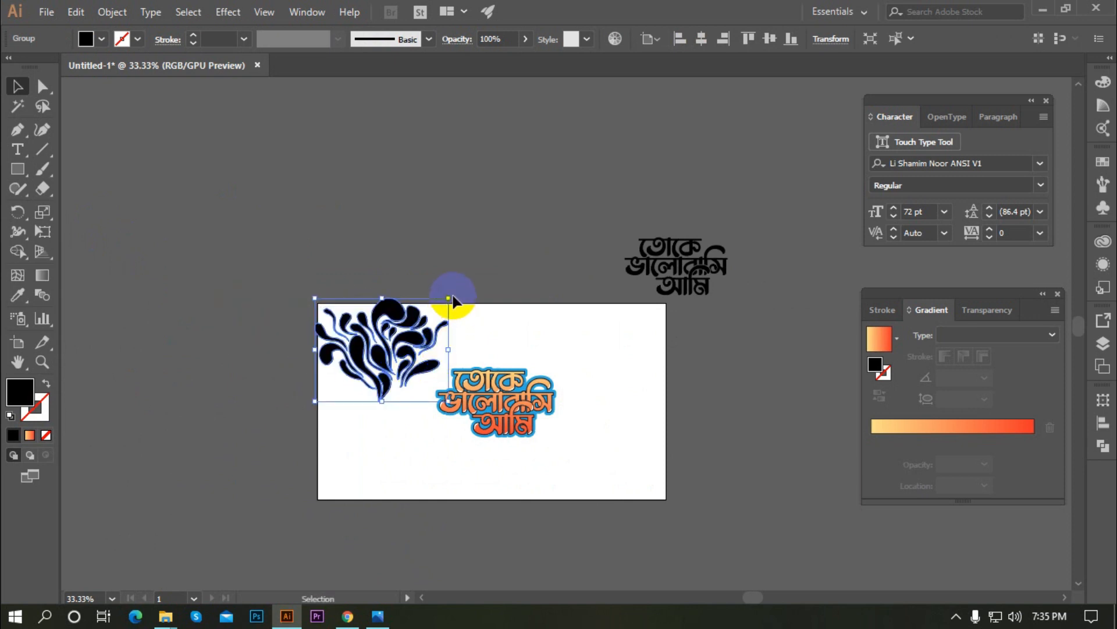
Rotate the swirl group counterclockwise so its base points towards the lettering, and shrink it further
{"action": "left_click_drag", "start_coordinate": [455, 295], "coordinate": [557, 392]}
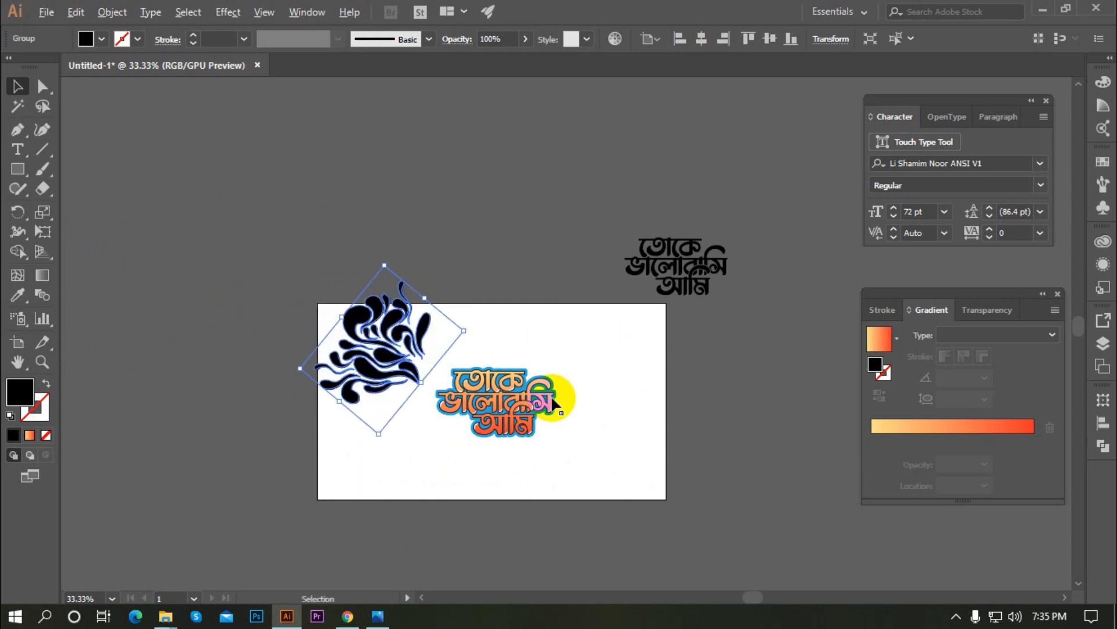
{"action": "scroll", "coordinate": [557, 391], "scroll_direction": "up", "scroll_amount": 1}
{"action": "left_click_drag", "start_coordinate": [424, 298], "coordinate": [363, 315]}
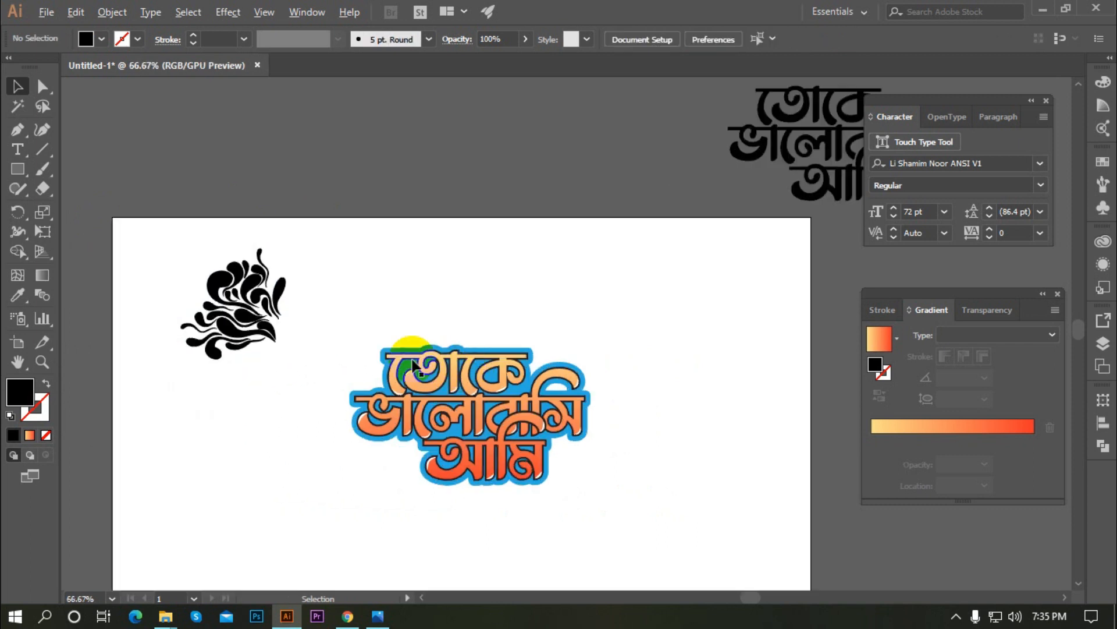
Position the swirl group against the lettering's upper-left side beside "তোকে" and send it to the back
{"action": "left_click_drag", "start_coordinate": [248, 319], "coordinate": [353, 374]}
{"action": "left_click", "coordinate": [247, 385]}
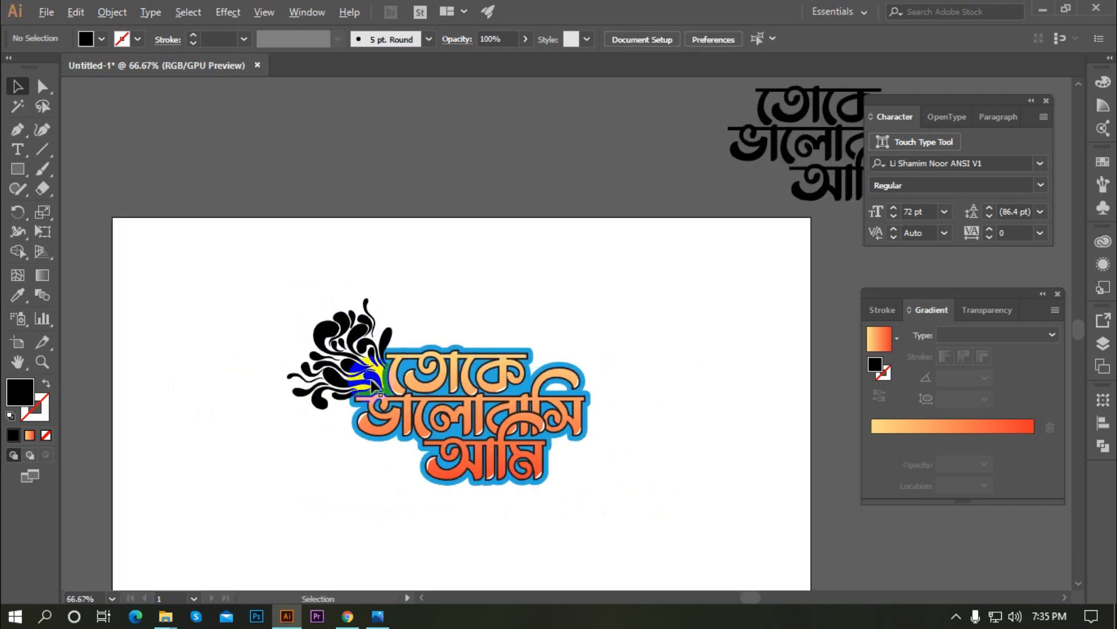
{"action": "scroll", "coordinate": [365, 382], "scroll_direction": "up", "scroll_amount": 2}
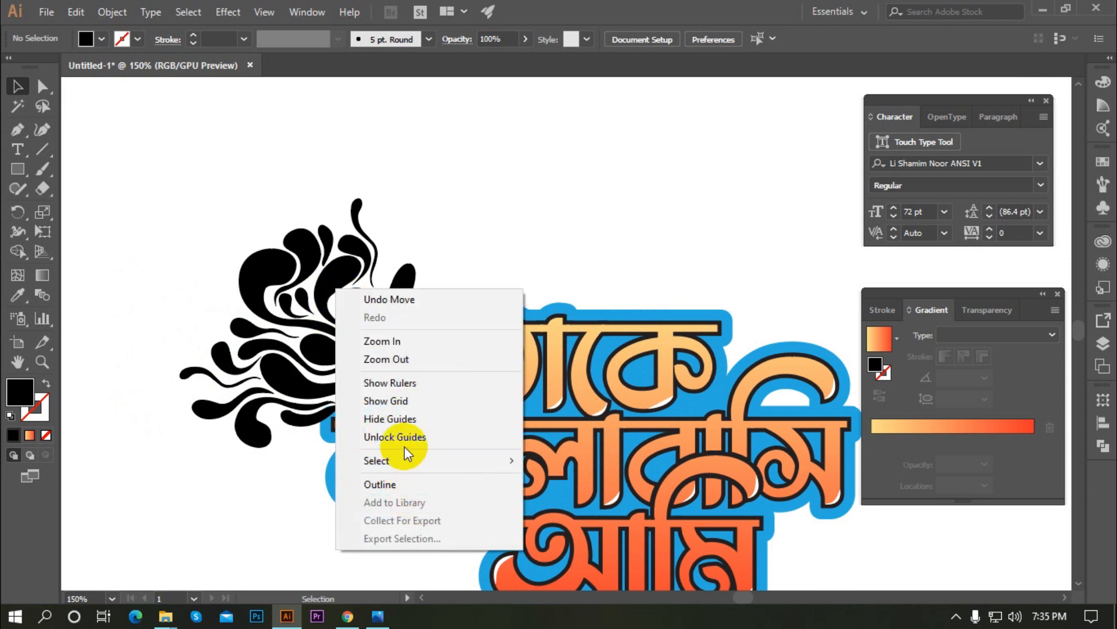
{"action": "left_click", "coordinate": [260, 454]}
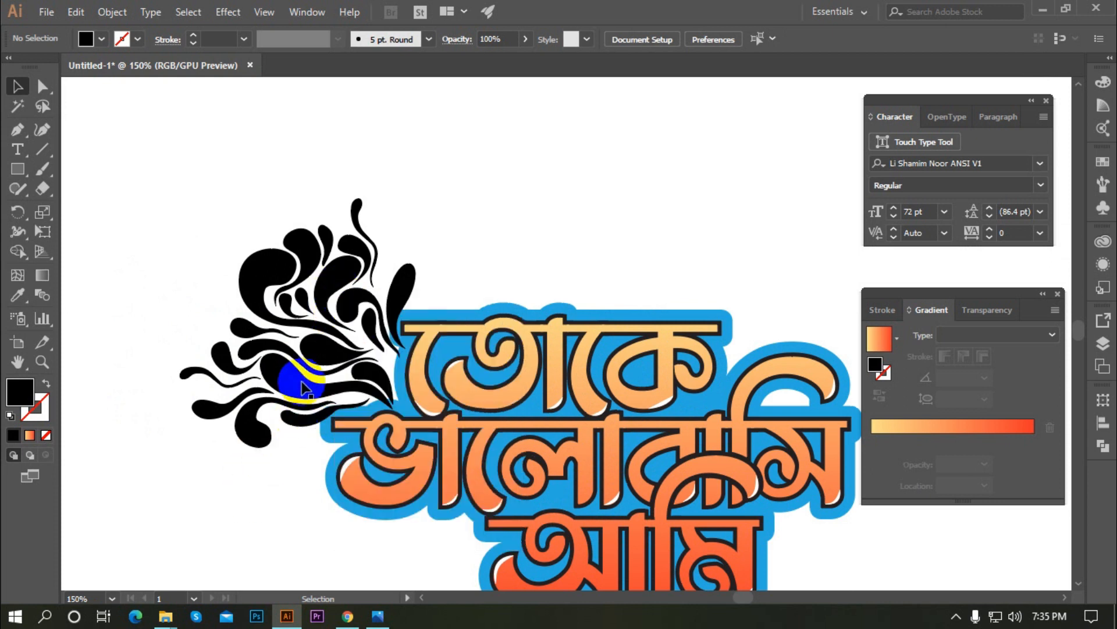
{"action": "right_click", "coordinate": [355, 397]}
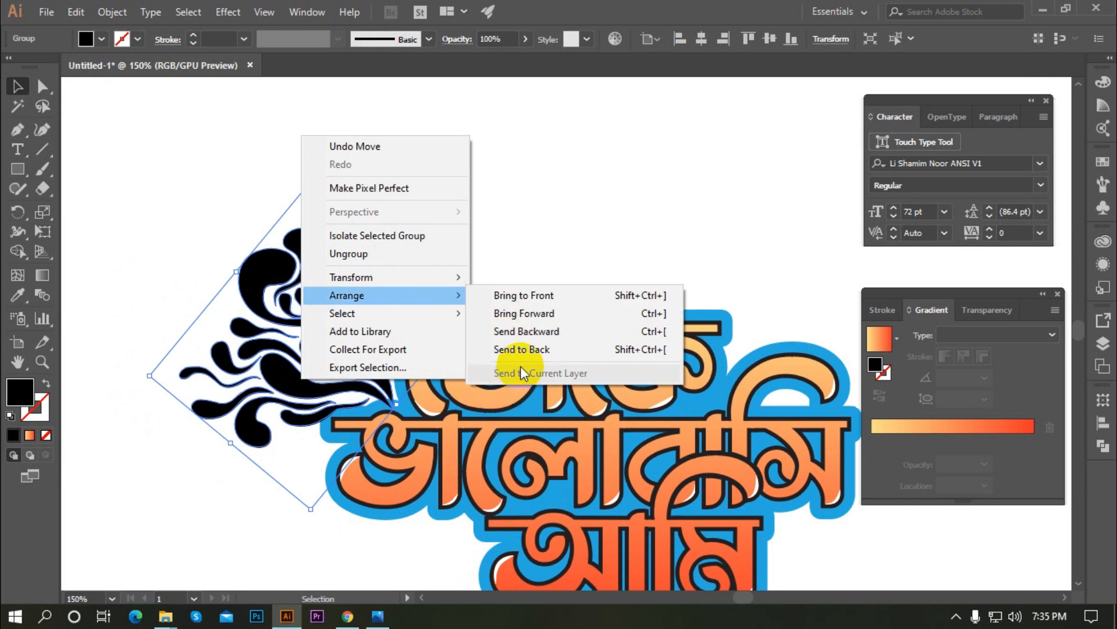
{"action": "left_click", "coordinate": [515, 349]}
{"action": "left_click", "coordinate": [484, 227]}
Duplicate the swirl group to the lettering's lower-right side beside "আমি", turned 180° so its base meets the text
{"action": "scroll", "coordinate": [402, 323], "scroll_direction": "down", "scroll_amount": 3}
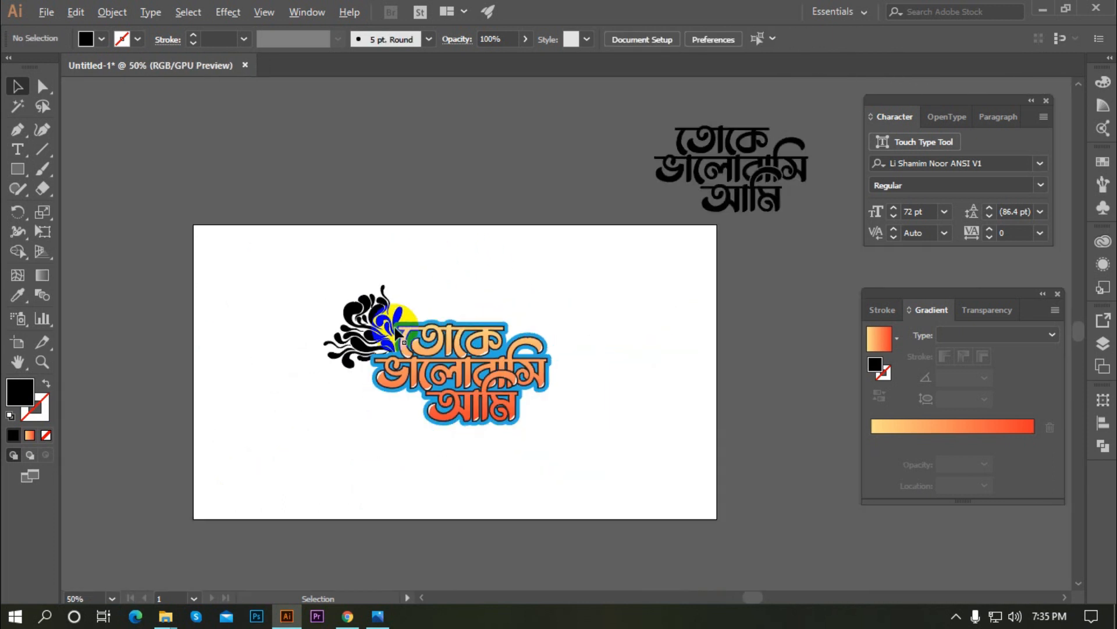
{"action": "scroll", "coordinate": [396, 326], "scroll_direction": "up", "scroll_amount": 2}
{"action": "left_click", "coordinate": [375, 291]}
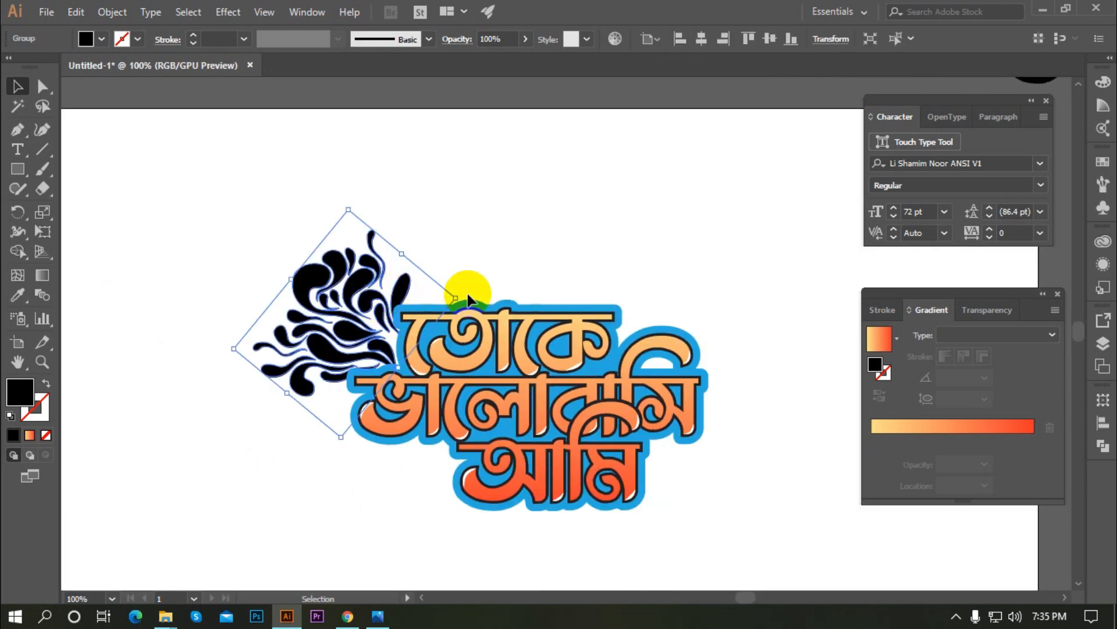
{"action": "left_click", "coordinate": [249, 206]}
{"action": "left_click", "coordinate": [354, 286]}
{"action": "scroll", "coordinate": [251, 279], "scroll_direction": "down", "scroll_amount": 1}
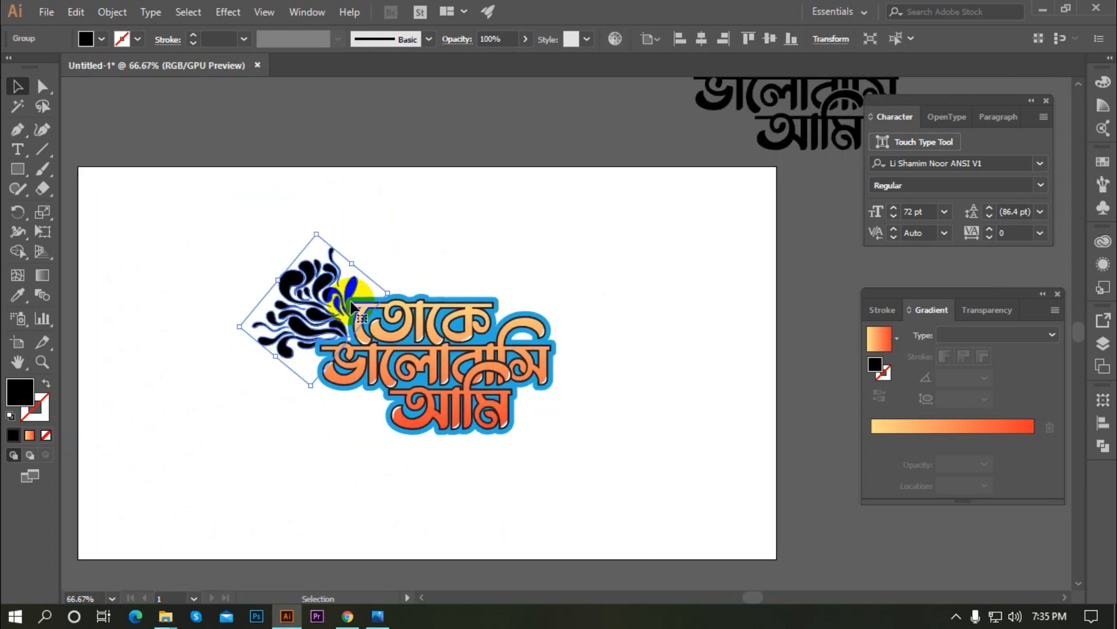
{"action": "left_click_drag", "start_coordinate": [352, 303], "coordinate": [630, 442], "text": "alt"}
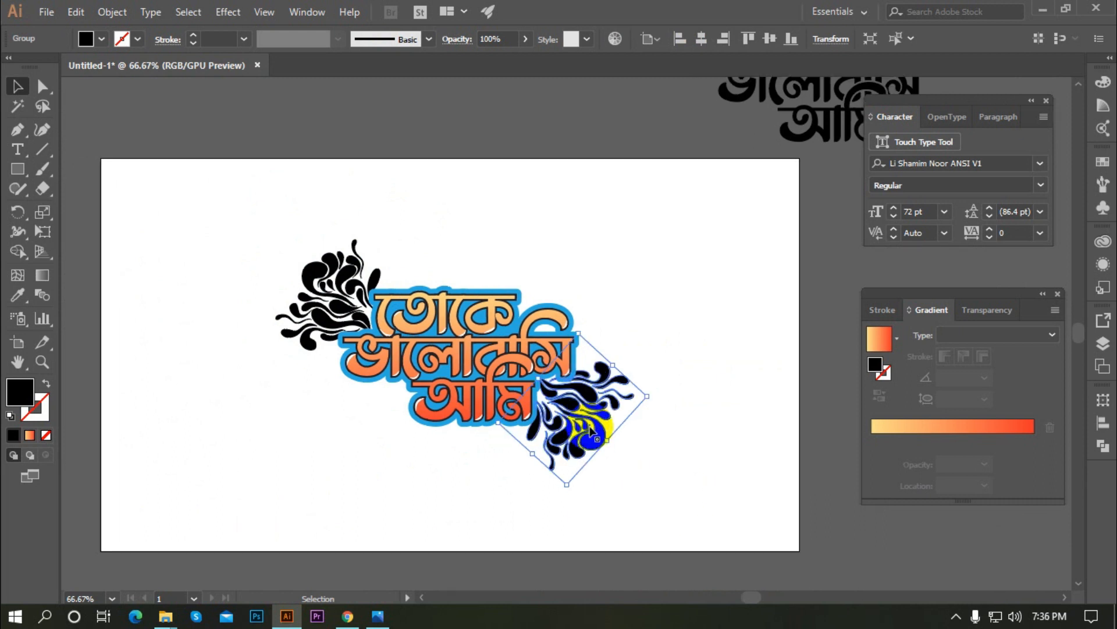
Recolour both black swirl ornaments with the blue sampled from the lettering's background shape
{"action": "left_click", "coordinate": [602, 451]}
{"action": "left_click", "coordinate": [587, 444]}
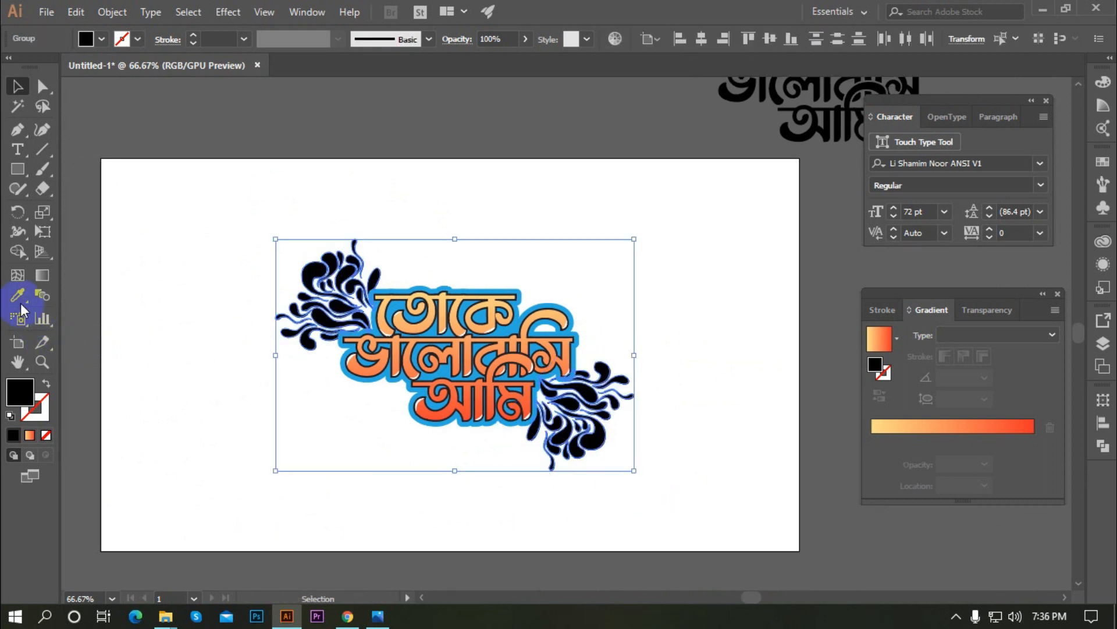
{"action": "left_click", "coordinate": [17, 295]}
{"action": "scroll", "coordinate": [451, 286], "scroll_direction": "up", "scroll_amount": 2}
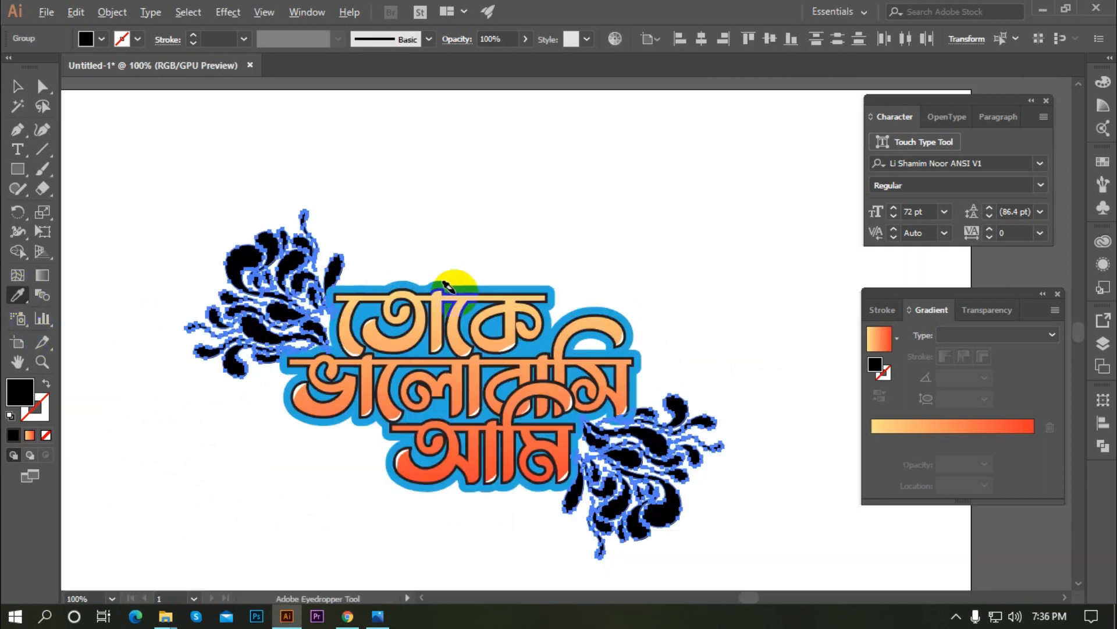
{"action": "left_click", "coordinate": [480, 286]}
{"action": "left_click", "coordinate": [20, 86]}
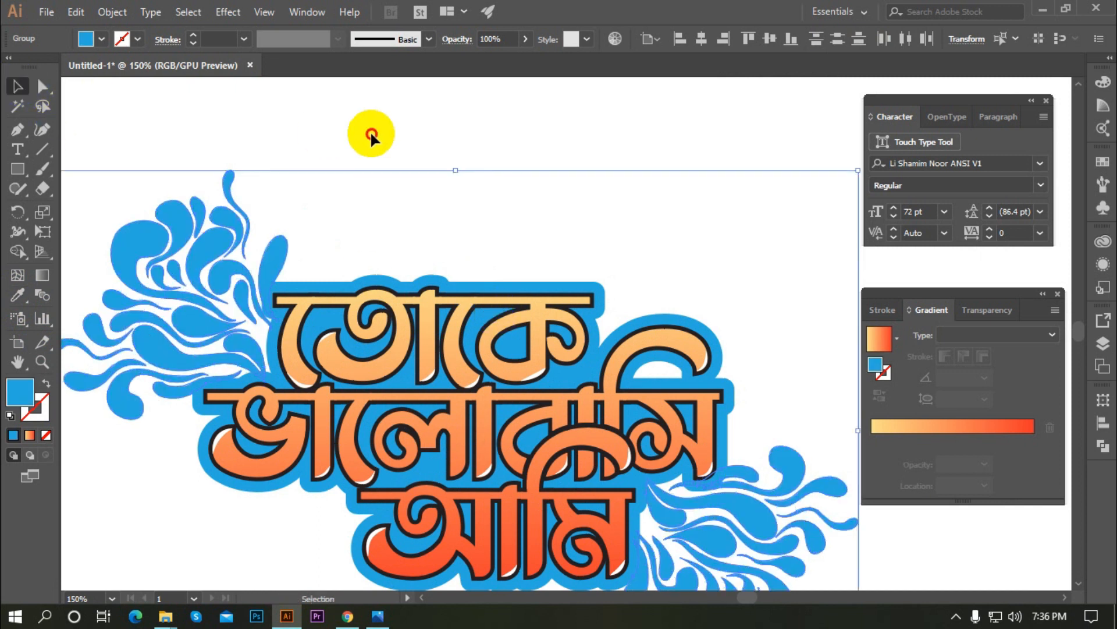
{"action": "left_click", "coordinate": [371, 132]}
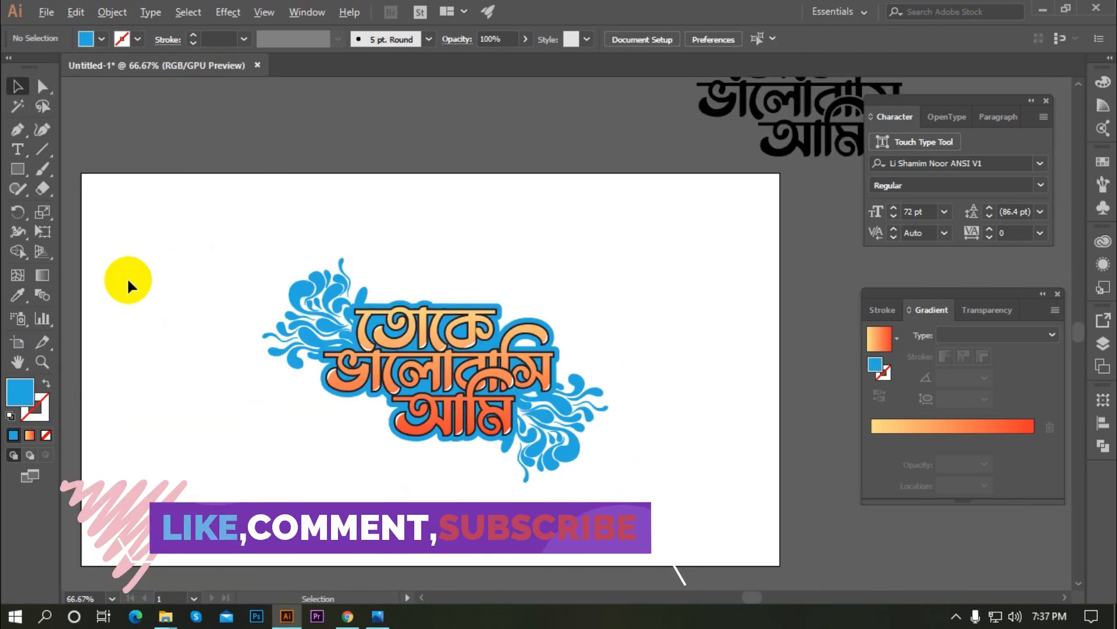
Group the lettering together with both swirl ornaments on the artboard
{"action": "left_click_drag", "start_coordinate": [216, 235], "coordinate": [640, 512]}
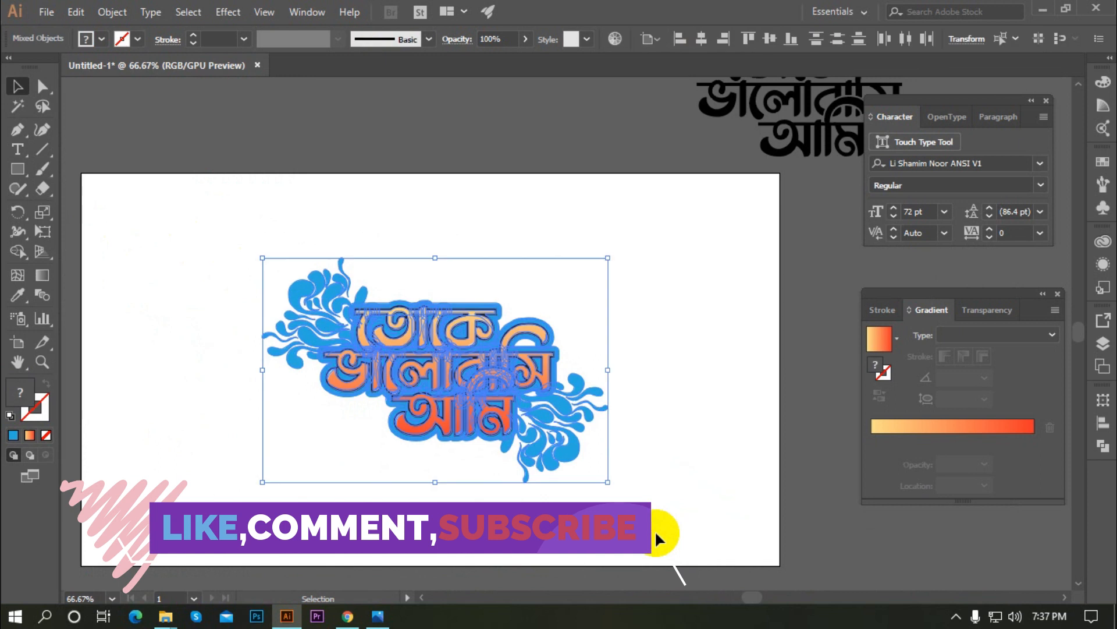
{"action": "key", "text": "a"}
{"action": "key", "text": "ctrl+g"}
{"action": "left_click", "coordinate": [639, 321]}
{"action": "scroll", "coordinate": [492, 366], "scroll_direction": "down", "scroll_amount": 2}
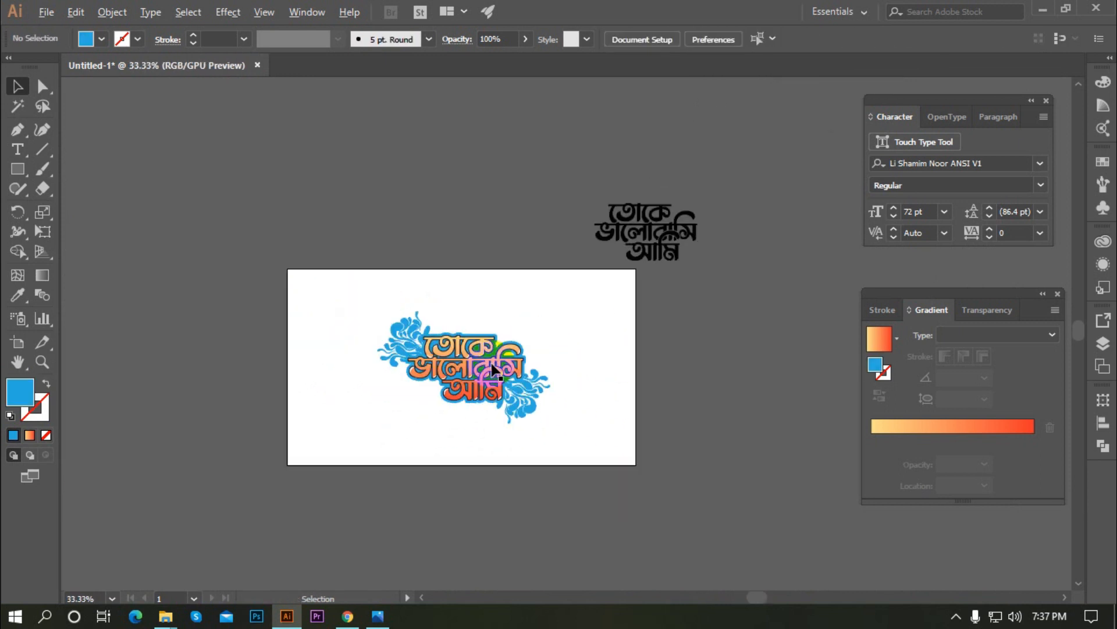
{"action": "left_click", "coordinate": [484, 368]}
{"action": "left_click", "coordinate": [588, 438]}
{"action": "scroll", "coordinate": [513, 377], "scroll_direction": "up", "scroll_amount": 2}
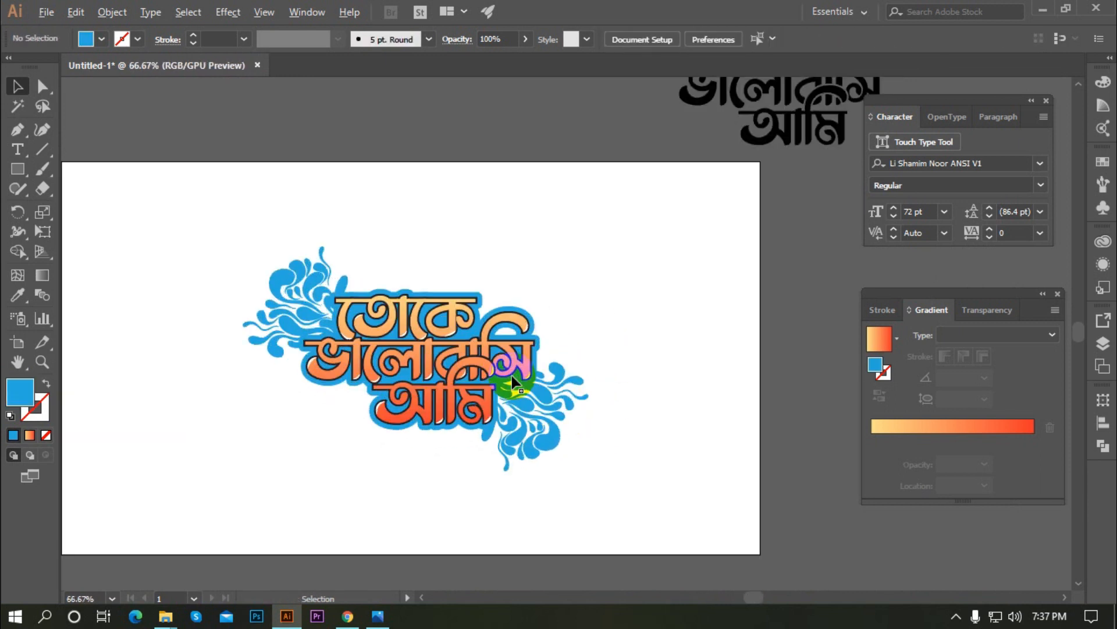
{"action": "scroll", "coordinate": [500, 435], "scroll_direction": "up", "scroll_amount": 1}
{"action": "left_click", "coordinate": [569, 375]}
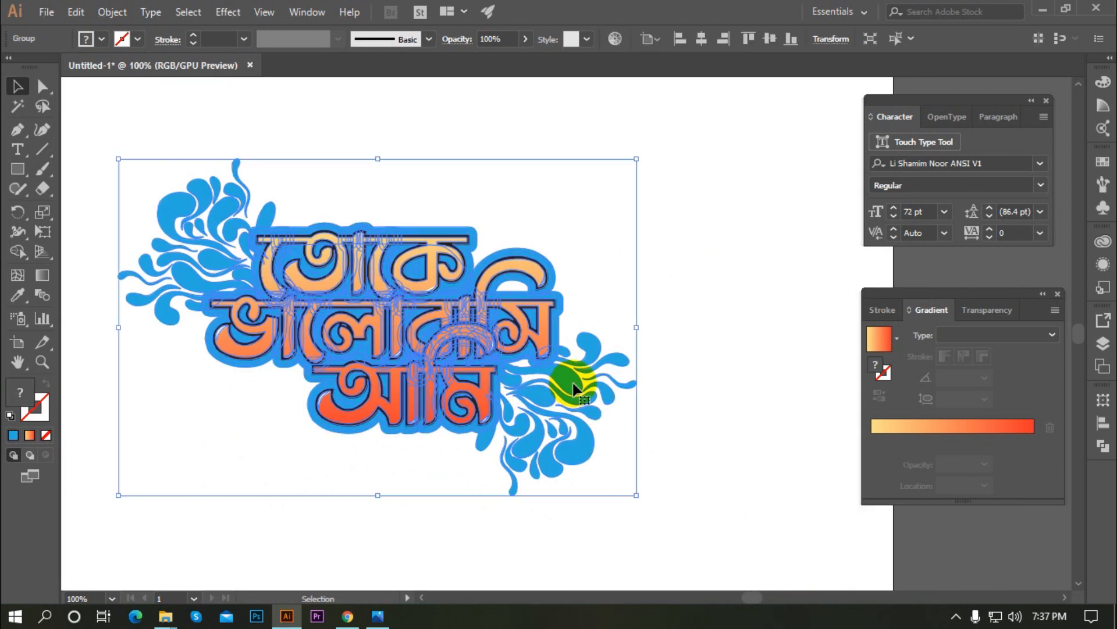
{"action": "left_click", "coordinate": [717, 456]}
Undo the grouping of the lettering with the swirl ornaments
{"action": "key", "text": "ctrl+z"}
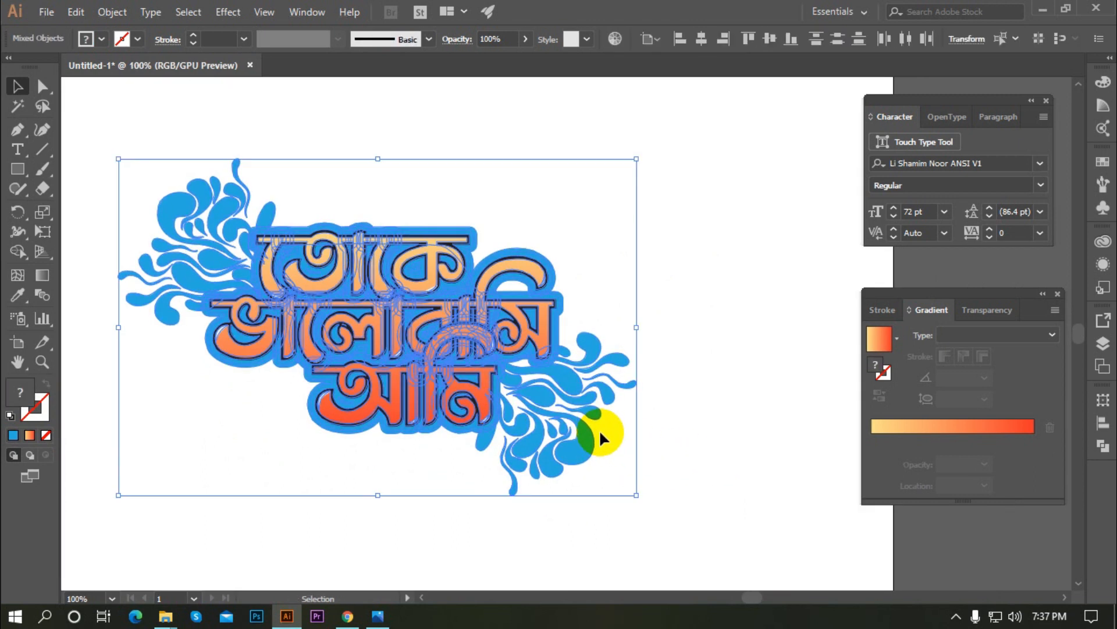
{"action": "key", "text": "ctrl+z"}
{"action": "left_click", "coordinate": [717, 474]}
{"action": "left_click", "coordinate": [592, 438]}
{"action": "left_click", "coordinate": [683, 473]}
Pull both swirl ornaments away from the lettering, one to the artboard's lower right and the other over its upper-left edge
{"action": "left_click_drag", "start_coordinate": [582, 432], "coordinate": [731, 446]}
{"action": "scroll", "coordinate": [547, 452], "scroll_direction": "down", "scroll_amount": 1, "text": "alt"}
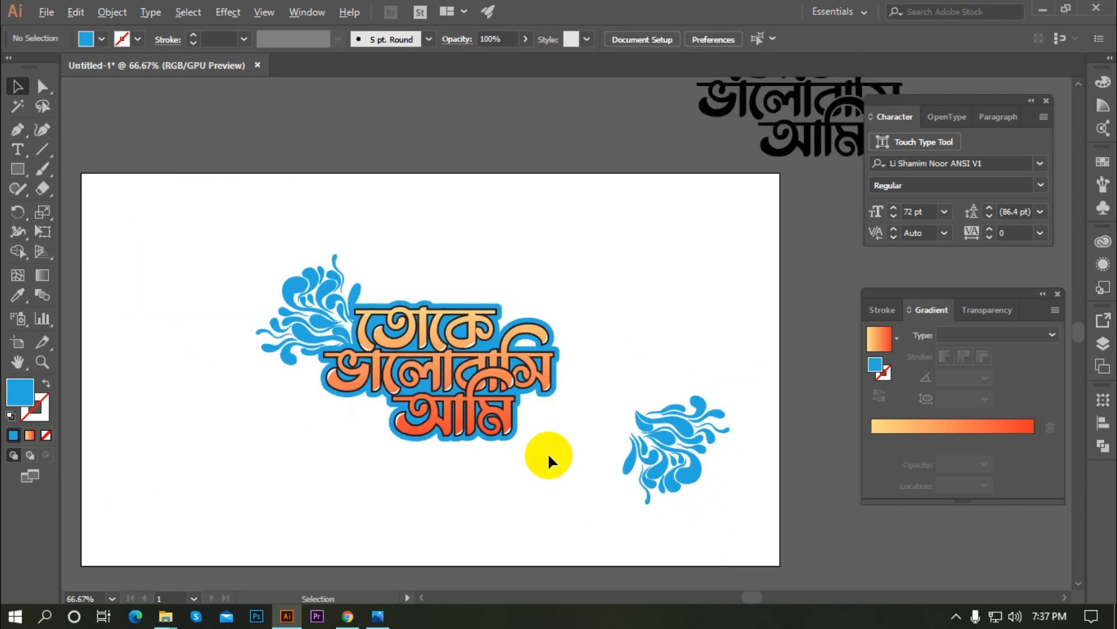
{"action": "left_click_drag", "start_coordinate": [308, 302], "coordinate": [229, 207]}
{"action": "left_click", "coordinate": [492, 269]}
{"action": "scroll", "coordinate": [485, 362], "scroll_direction": "up", "scroll_amount": 1, "text": "alt"}
{"action": "scroll", "coordinate": [468, 367], "scroll_direction": "down", "scroll_amount": 1, "text": "alt"}
{"action": "scroll", "coordinate": [460, 367], "scroll_direction": "down", "scroll_amount": 1, "text": "alt"}
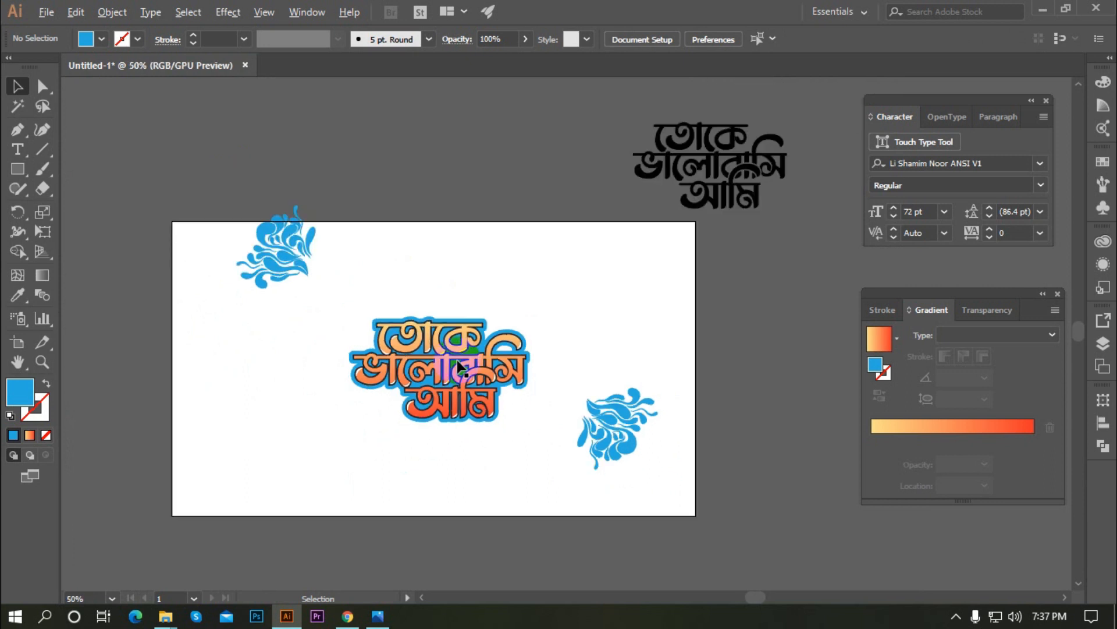
Shift the detached swirls slightly closer to the lettering, bringing the upper-left one fully onto the artboard
{"action": "scroll", "coordinate": [477, 385], "scroll_direction": "up", "scroll_amount": 1, "text": "alt"}
{"action": "left_click_drag", "start_coordinate": [664, 433], "coordinate": [627, 424]}
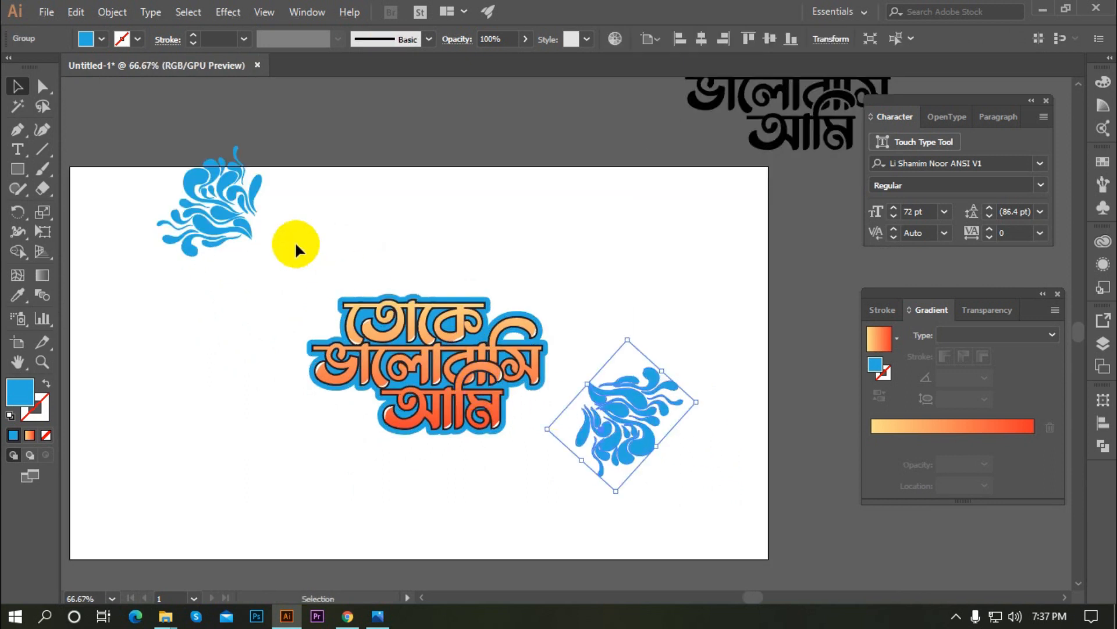
{"action": "left_click_drag", "start_coordinate": [236, 237], "coordinate": [259, 271]}
{"action": "left_click", "coordinate": [599, 303]}
{"action": "scroll", "coordinate": [490, 350], "scroll_direction": "down", "scroll_amount": 1, "text": "alt"}
{"action": "scroll", "coordinate": [487, 356], "scroll_direction": "up", "scroll_amount": 1, "text": "alt"}
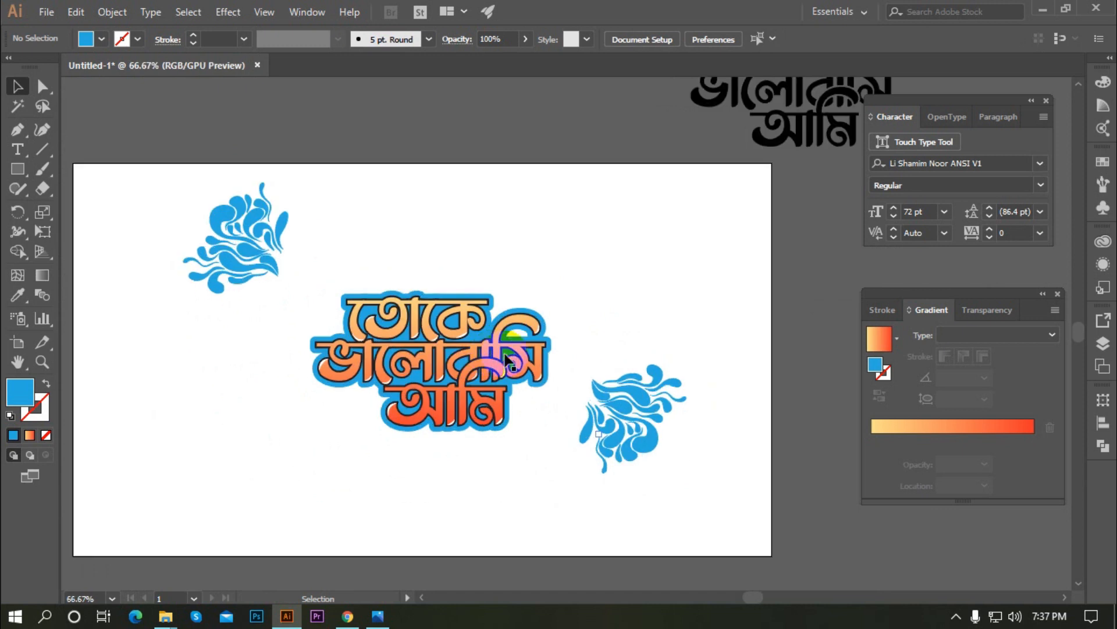
{"action": "scroll", "coordinate": [592, 371], "scroll_direction": "down", "scroll_amount": 1, "text": "alt"}
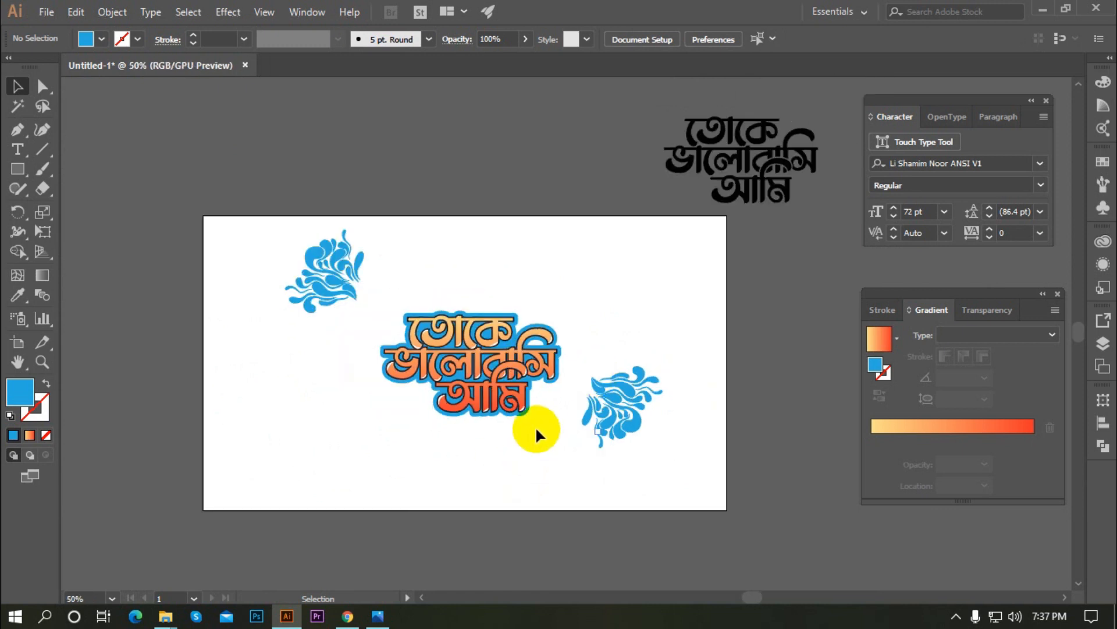
{"action": "scroll", "coordinate": [536, 426], "scroll_direction": "up", "scroll_amount": 2, "text": "alt"}
{"action": "scroll", "coordinate": [526, 421], "scroll_direction": "down", "scroll_amount": 1, "text": "alt"}
{"action": "scroll", "coordinate": [453, 417], "scroll_direction": "up", "scroll_amount": 1, "text": "alt"}
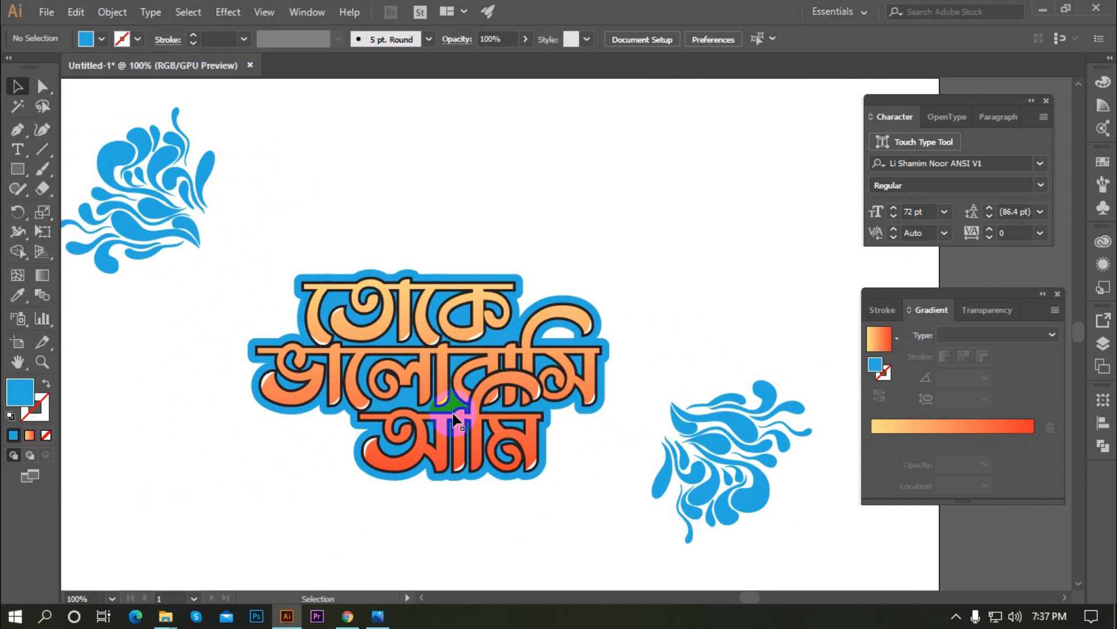
{"action": "scroll", "coordinate": [380, 398], "scroll_direction": "down", "scroll_amount": 2, "text": "alt"}
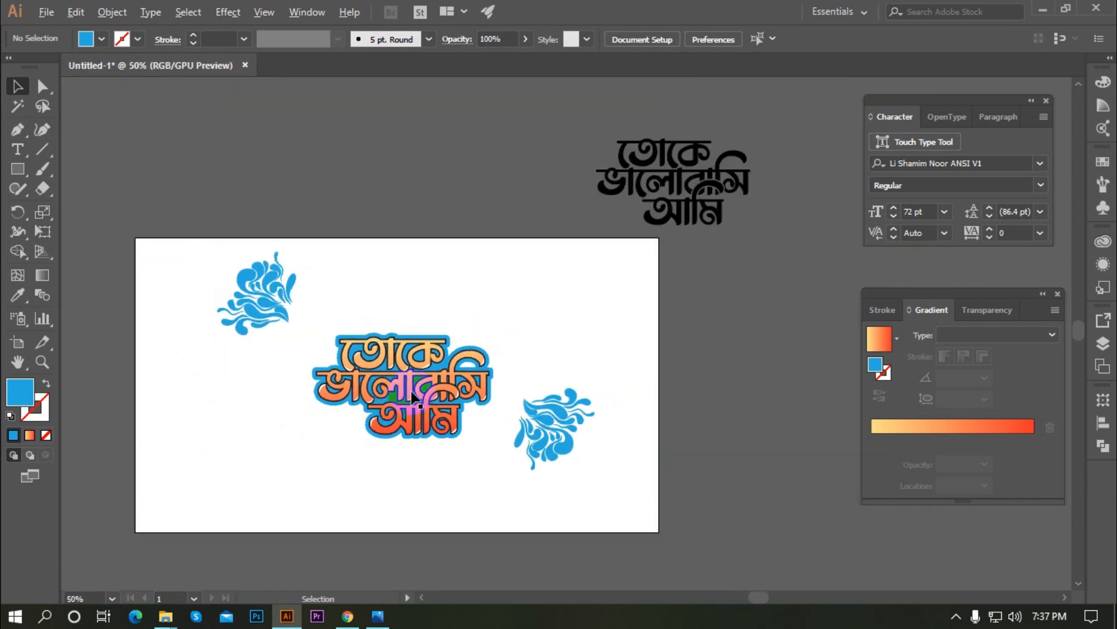
Move the swirls back against the lettering, one beside "তোকে" at its upper left and the other beside "আমি" at its lower right
{"action": "key", "text": "ctrl+z"}
{"action": "left_click", "coordinate": [353, 294]}
{"action": "left_click_drag", "start_coordinate": [252, 272], "coordinate": [315, 348]}
{"action": "left_click_drag", "start_coordinate": [568, 451], "coordinate": [495, 443]}
{"action": "left_click", "coordinate": [532, 304]}
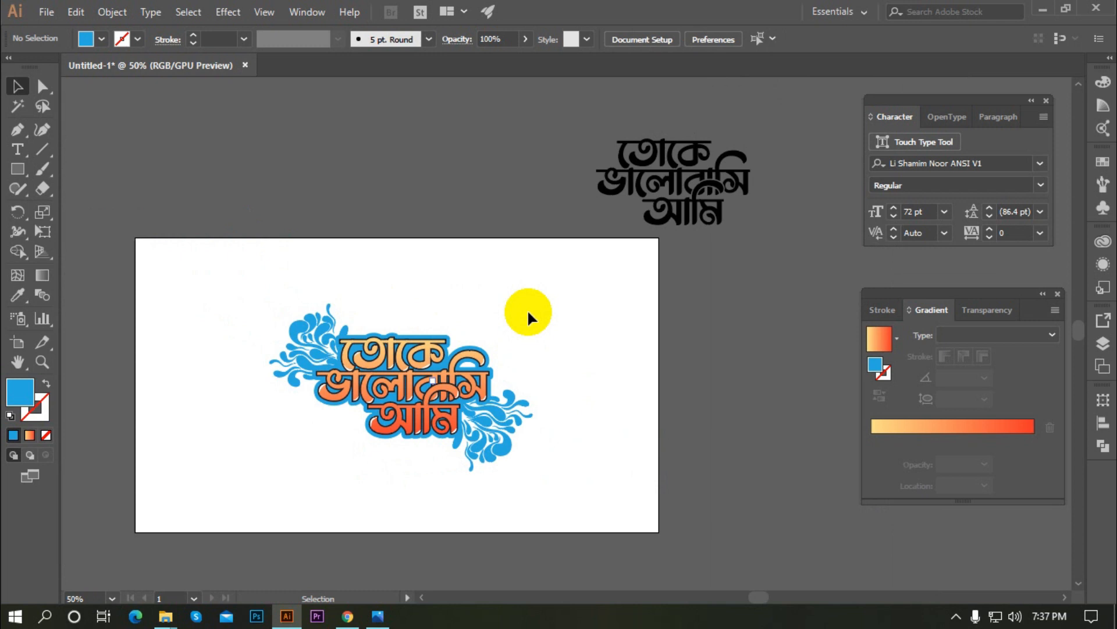